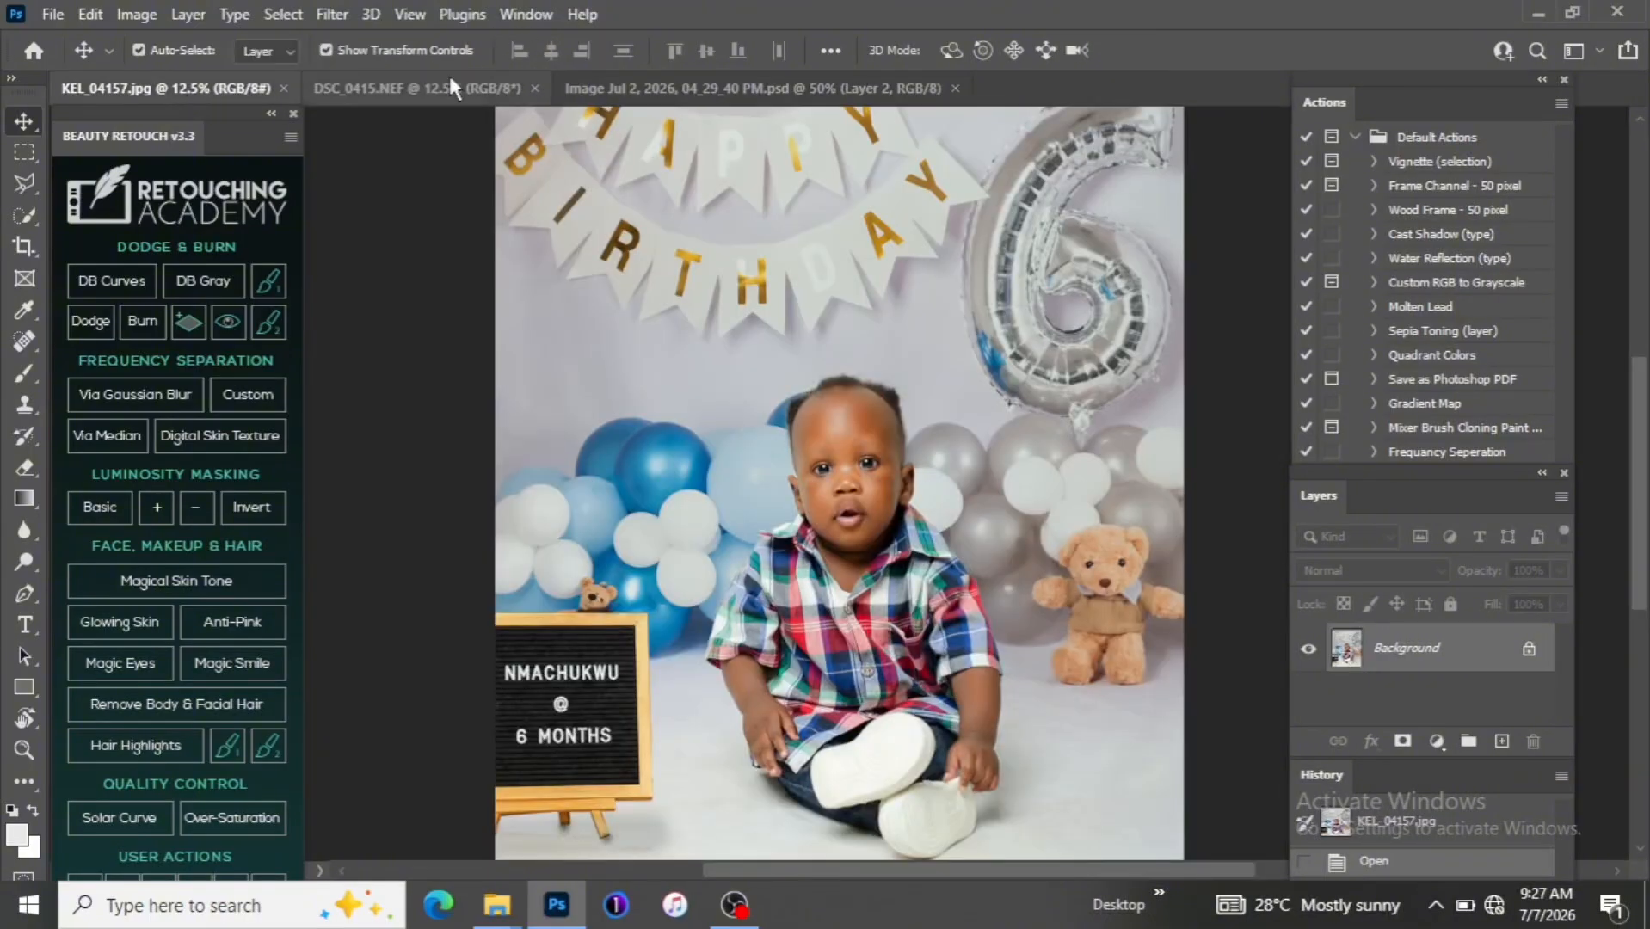
# Switch to the DSC_0415.NEF photo and duplicate its Background layer
pyautogui.click(422, 87)
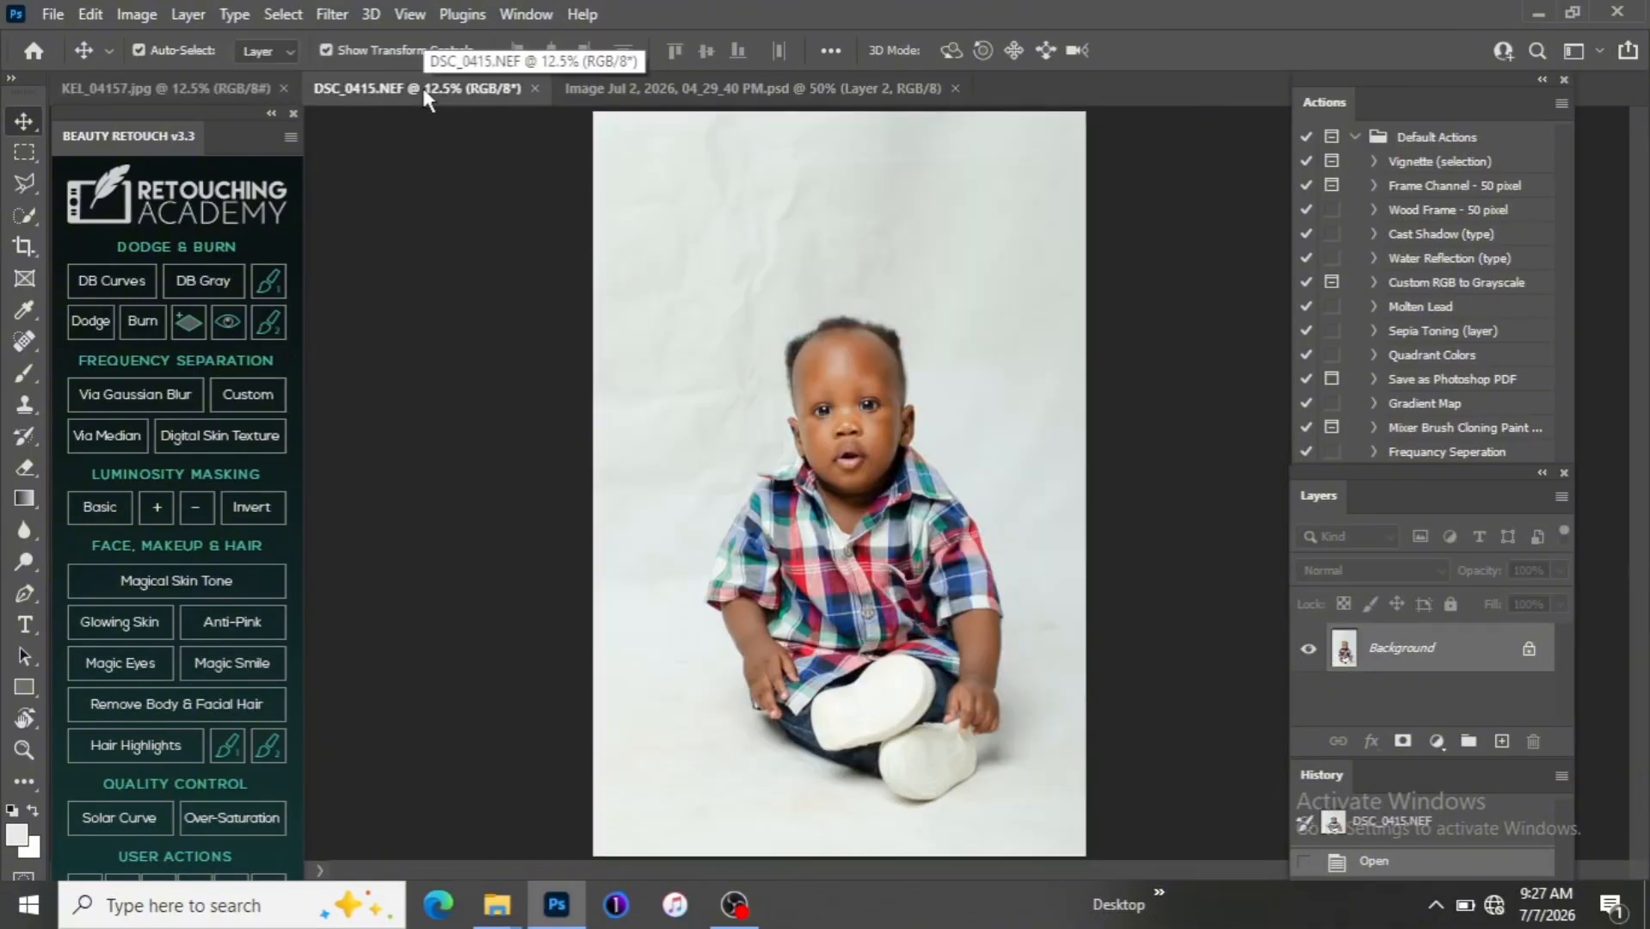
pyautogui.hotkey('ctrl', '+')
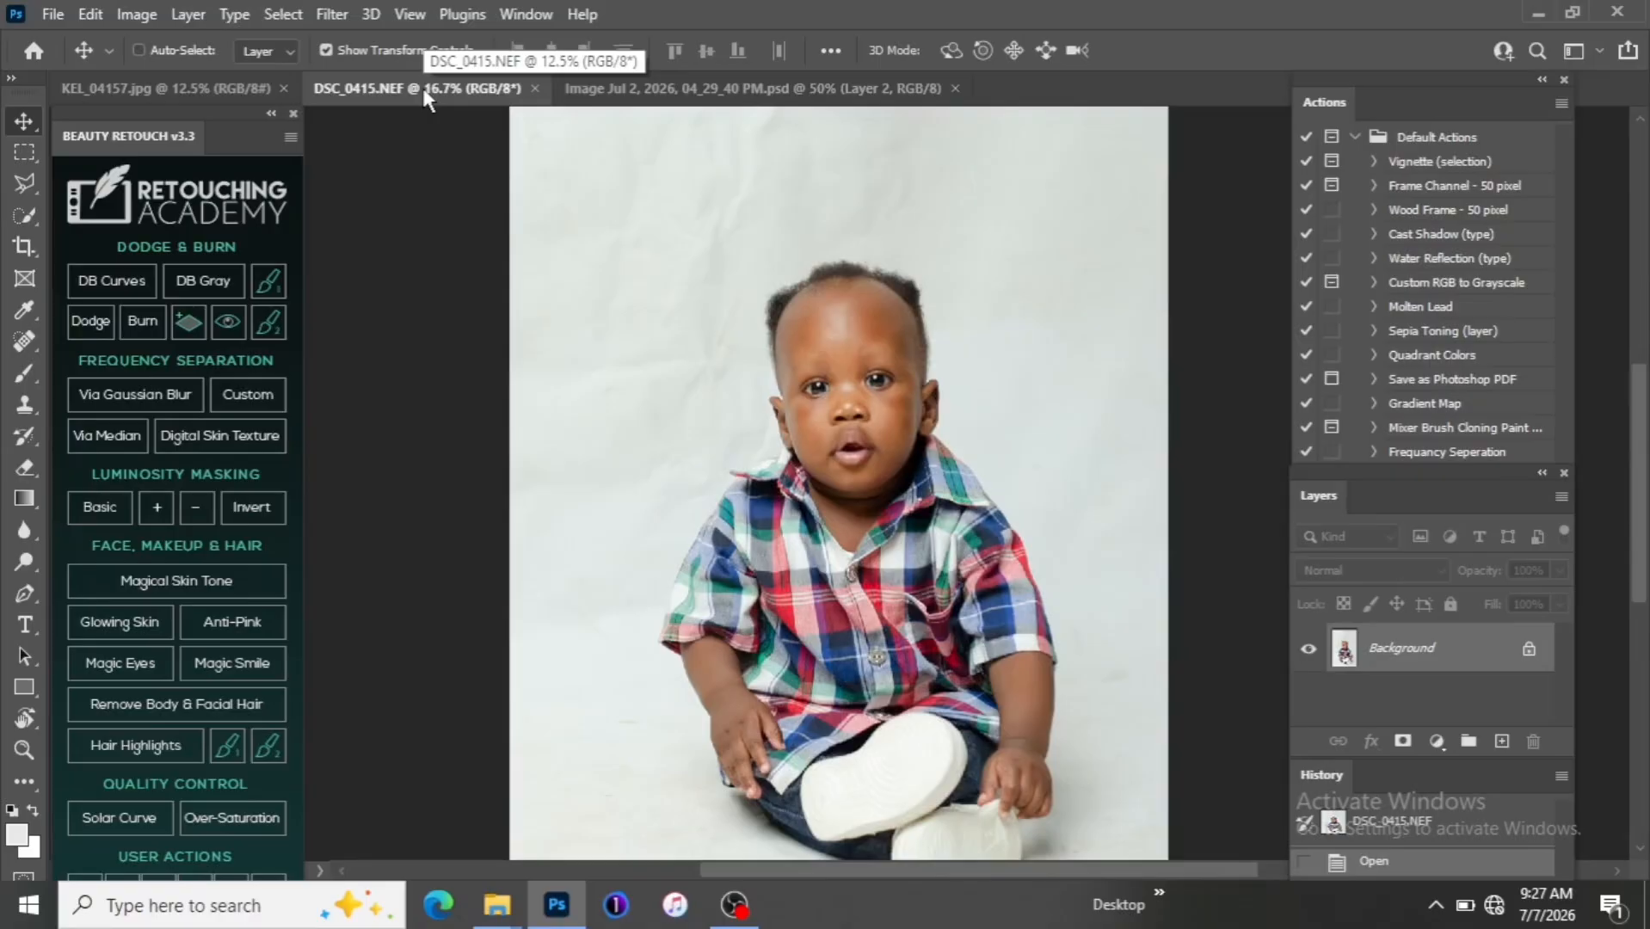
pyautogui.hotkey('ctrl', '-')
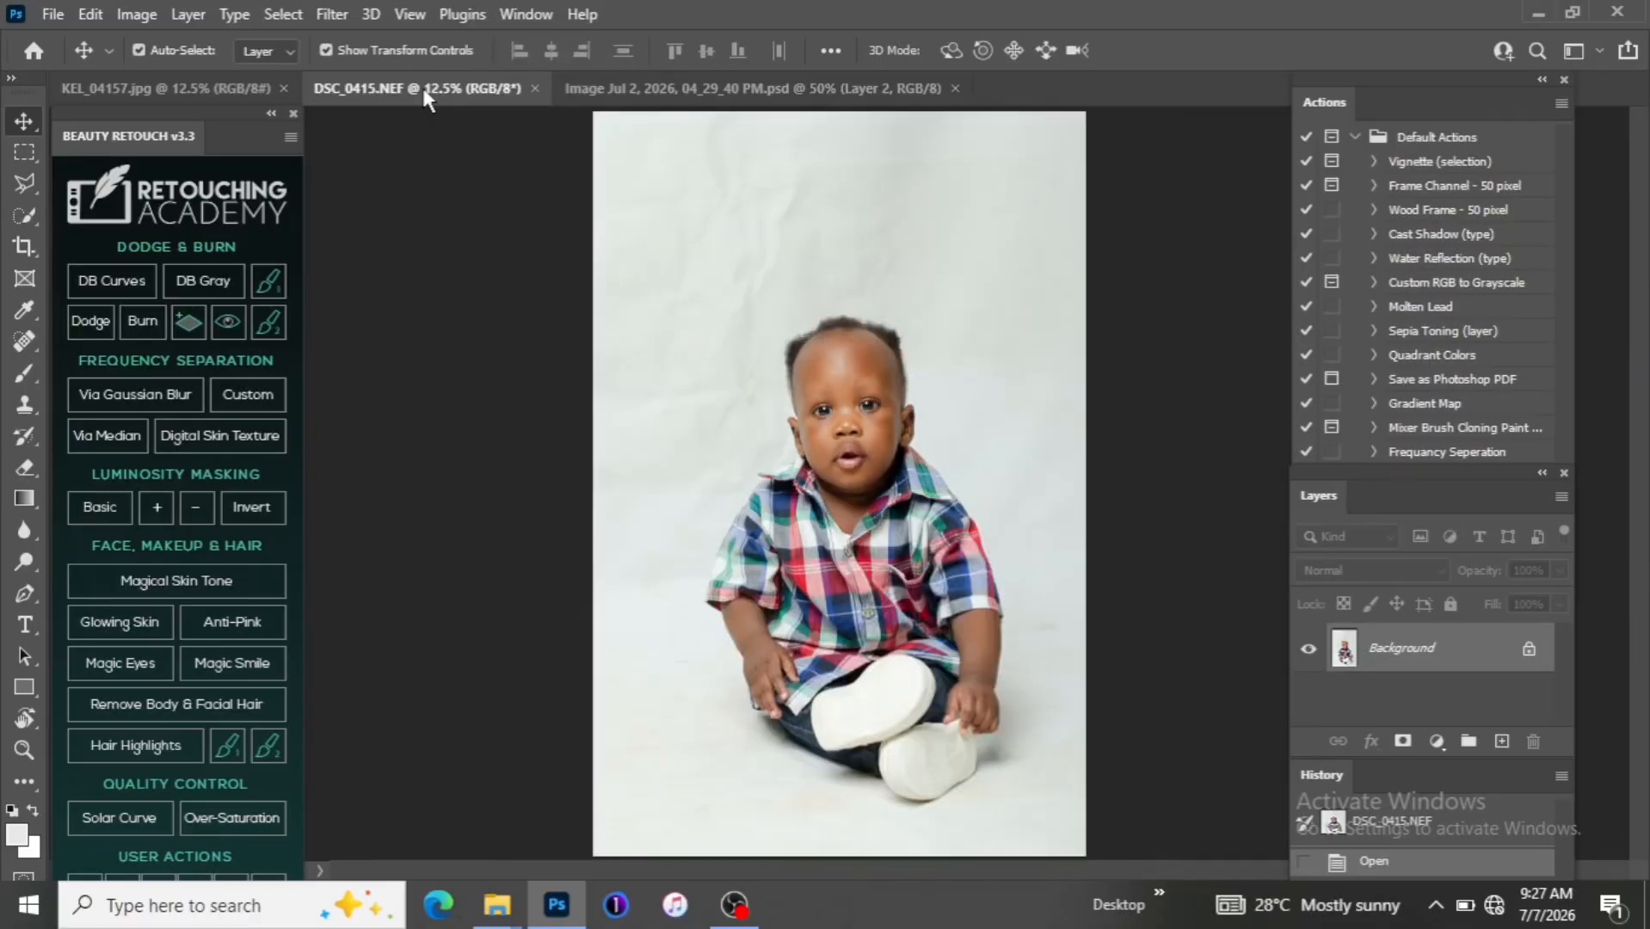
pyautogui.press('ctrl')
pyautogui.hotkey('ctrl', 'j')
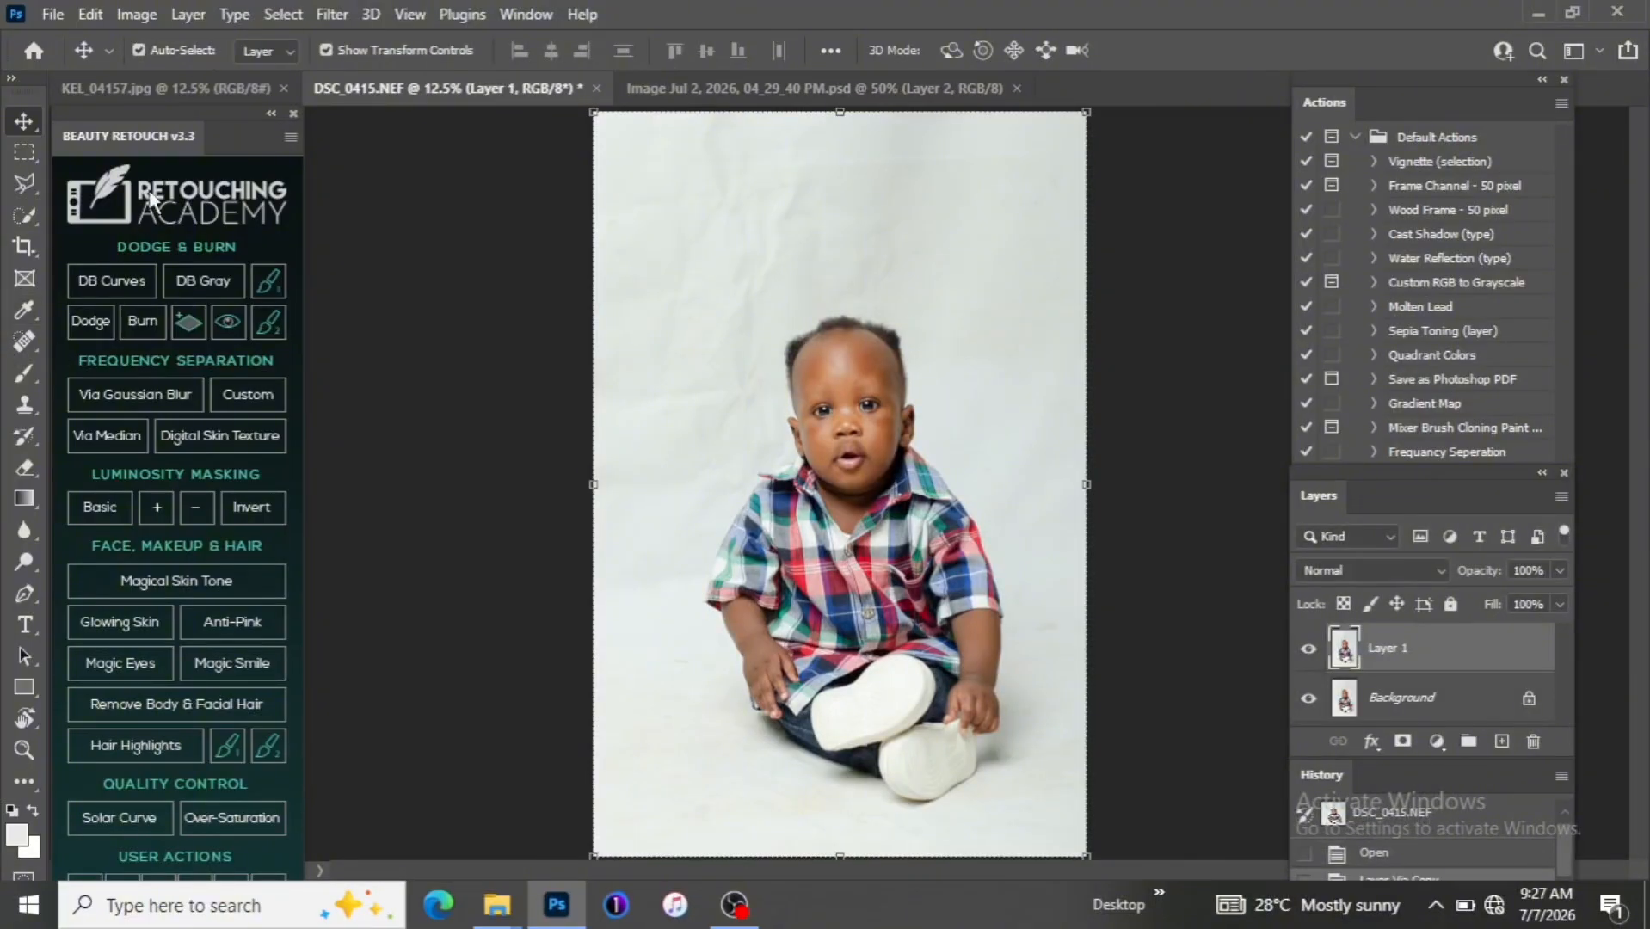
# Extend the canvas above and on both sides of the child with a 4:5 Content-Aware crop
pyautogui.click(25, 251)
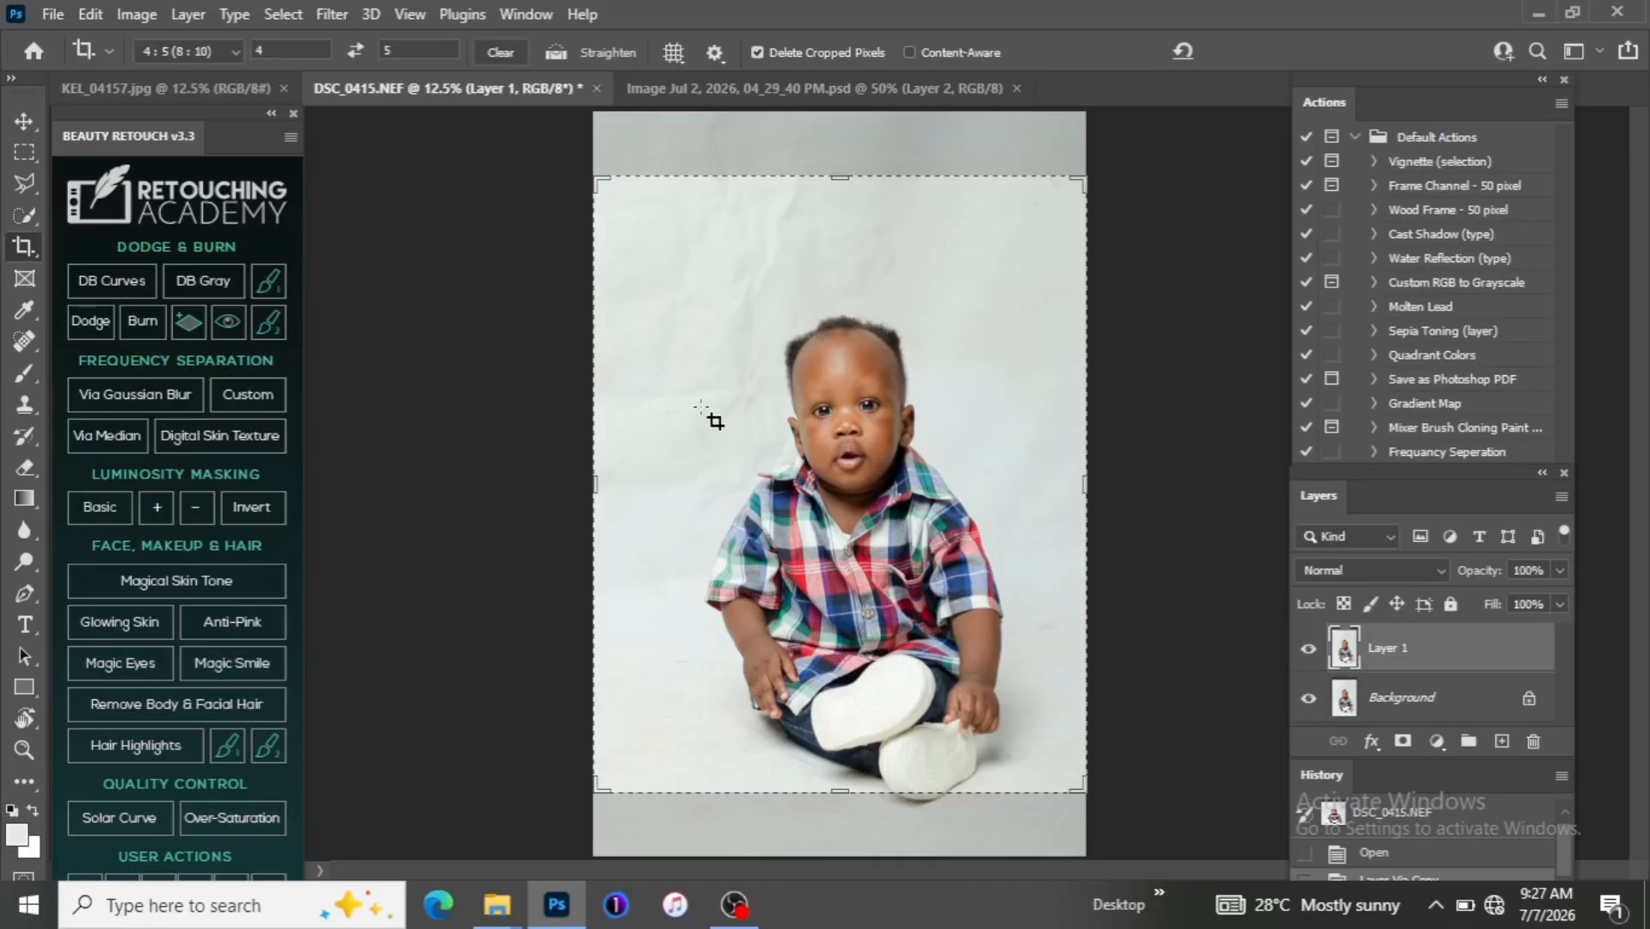
pyautogui.hotkey('ctrl', '-')
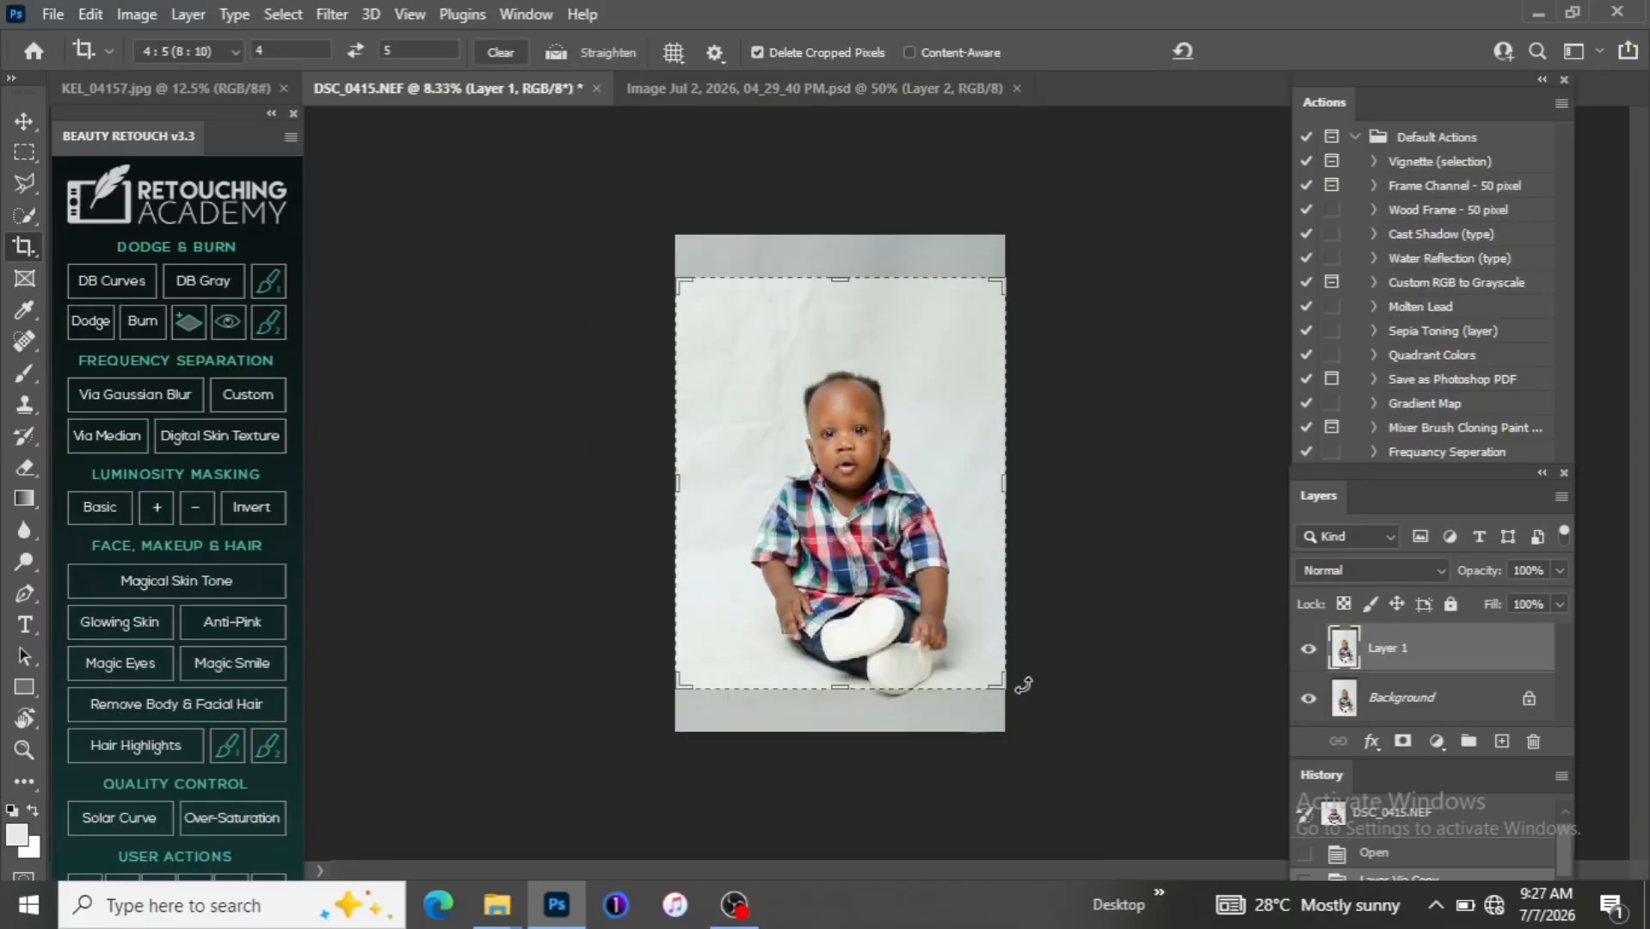
pyautogui.moveTo(998, 680)
pyautogui.mouseDown()
pyautogui.moveTo(1005, 738)
pyautogui.moveTo(1006, 694)
pyautogui.moveTo(1014, 704)
pyautogui.mouseUp()
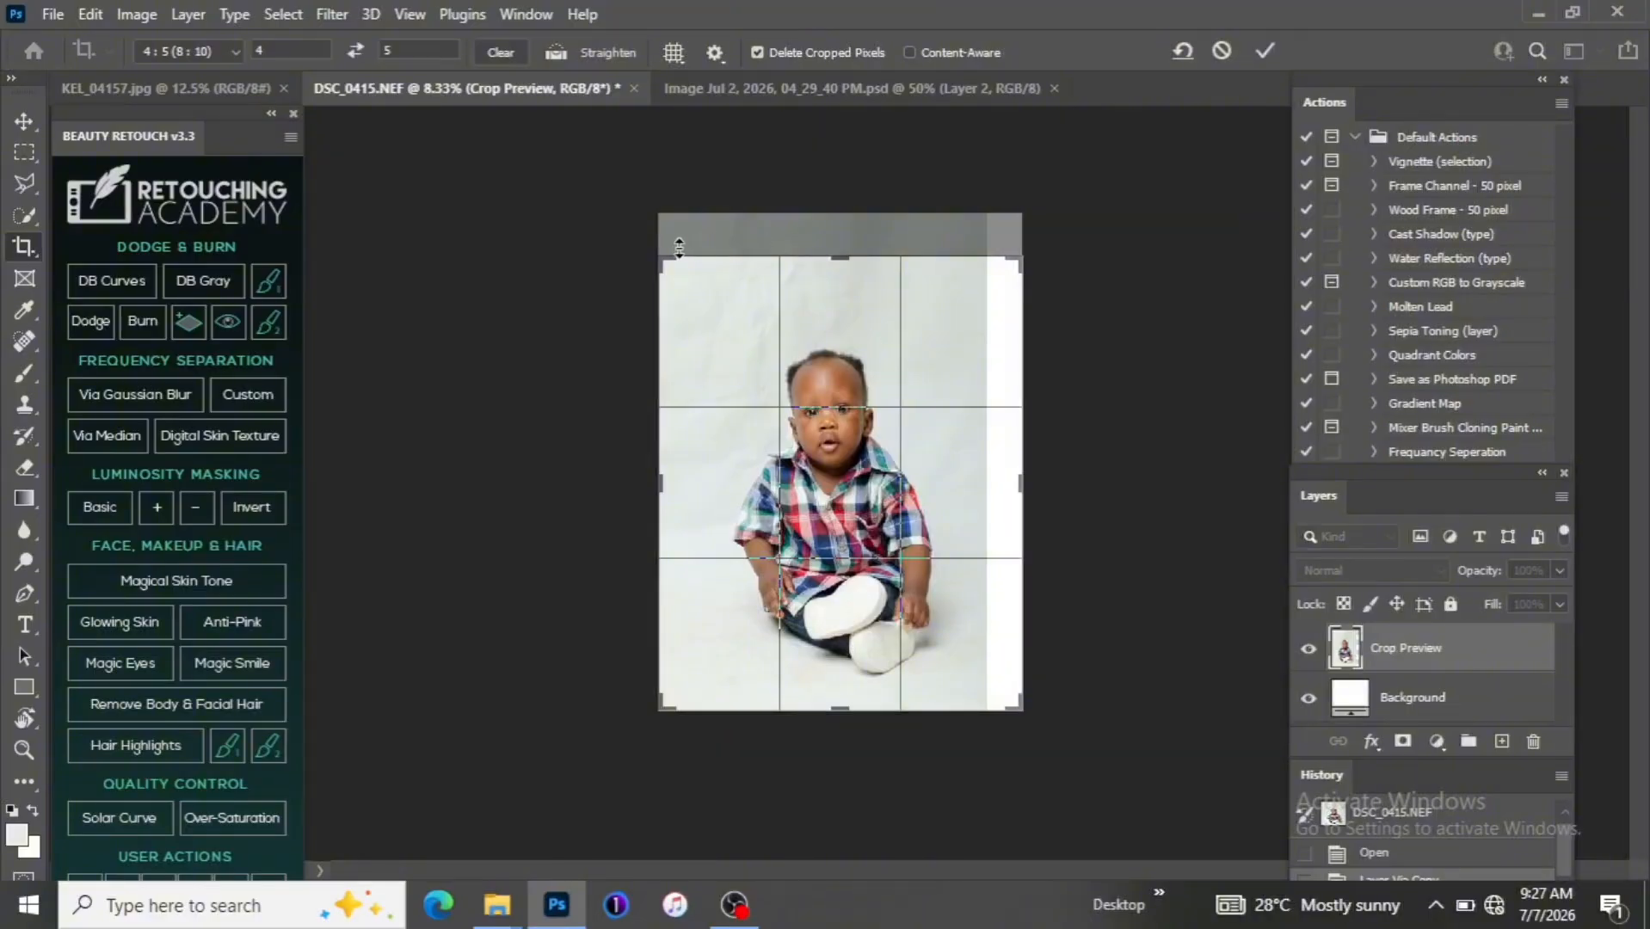
pyautogui.moveTo(673, 250); pyautogui.dragTo(597, 189)
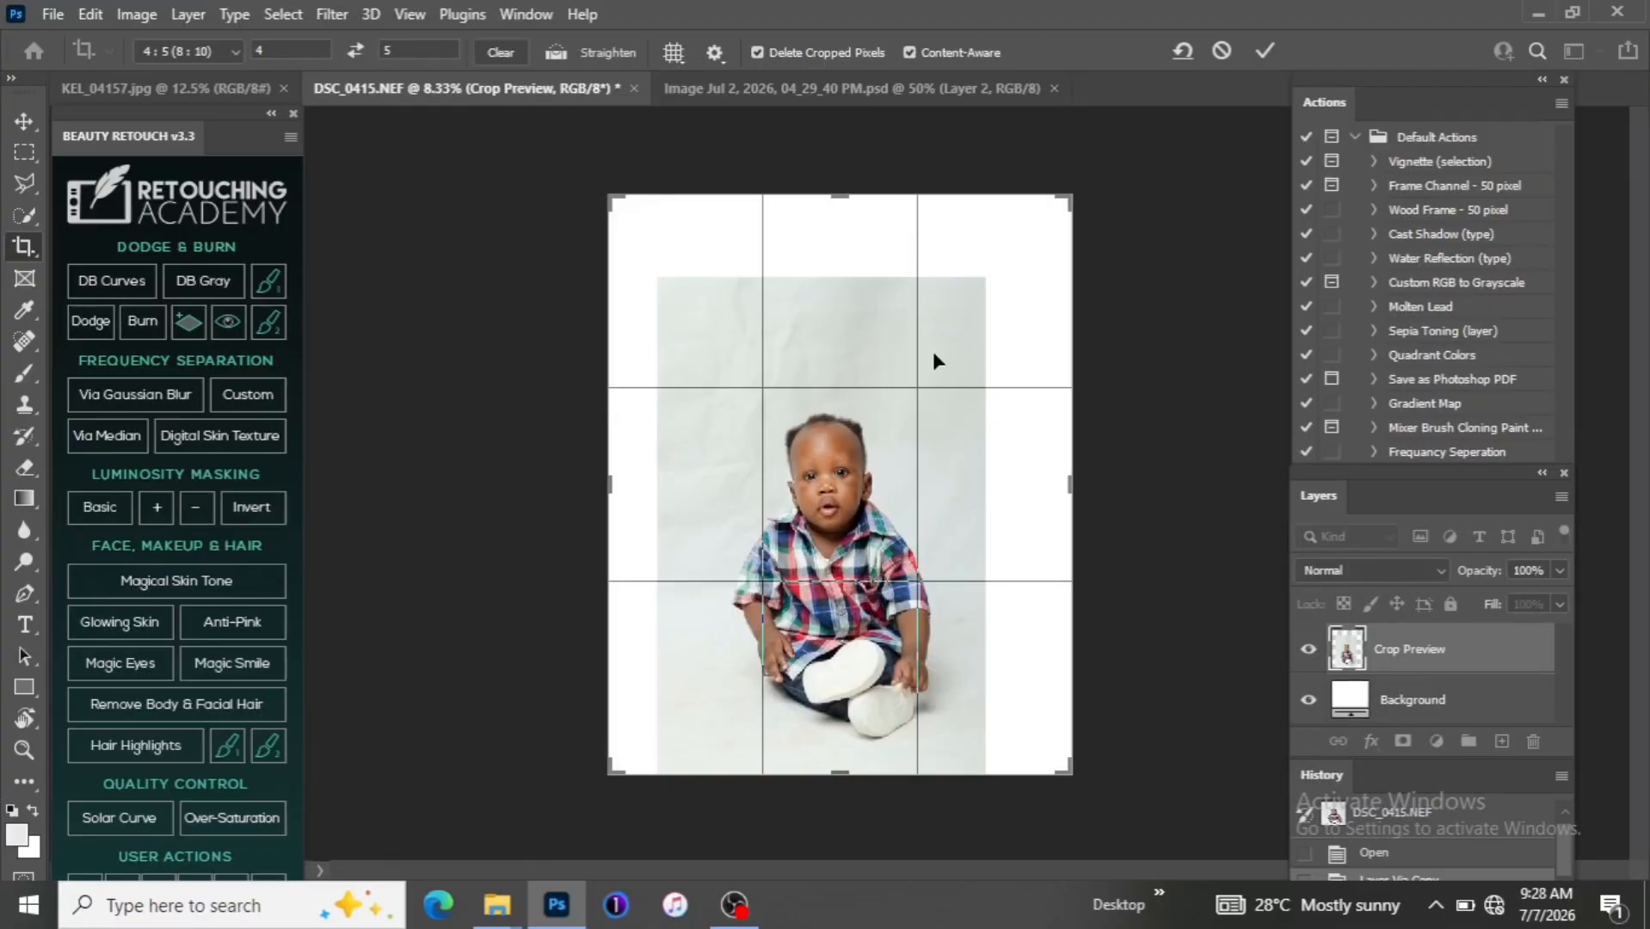
pyautogui.press('Return')
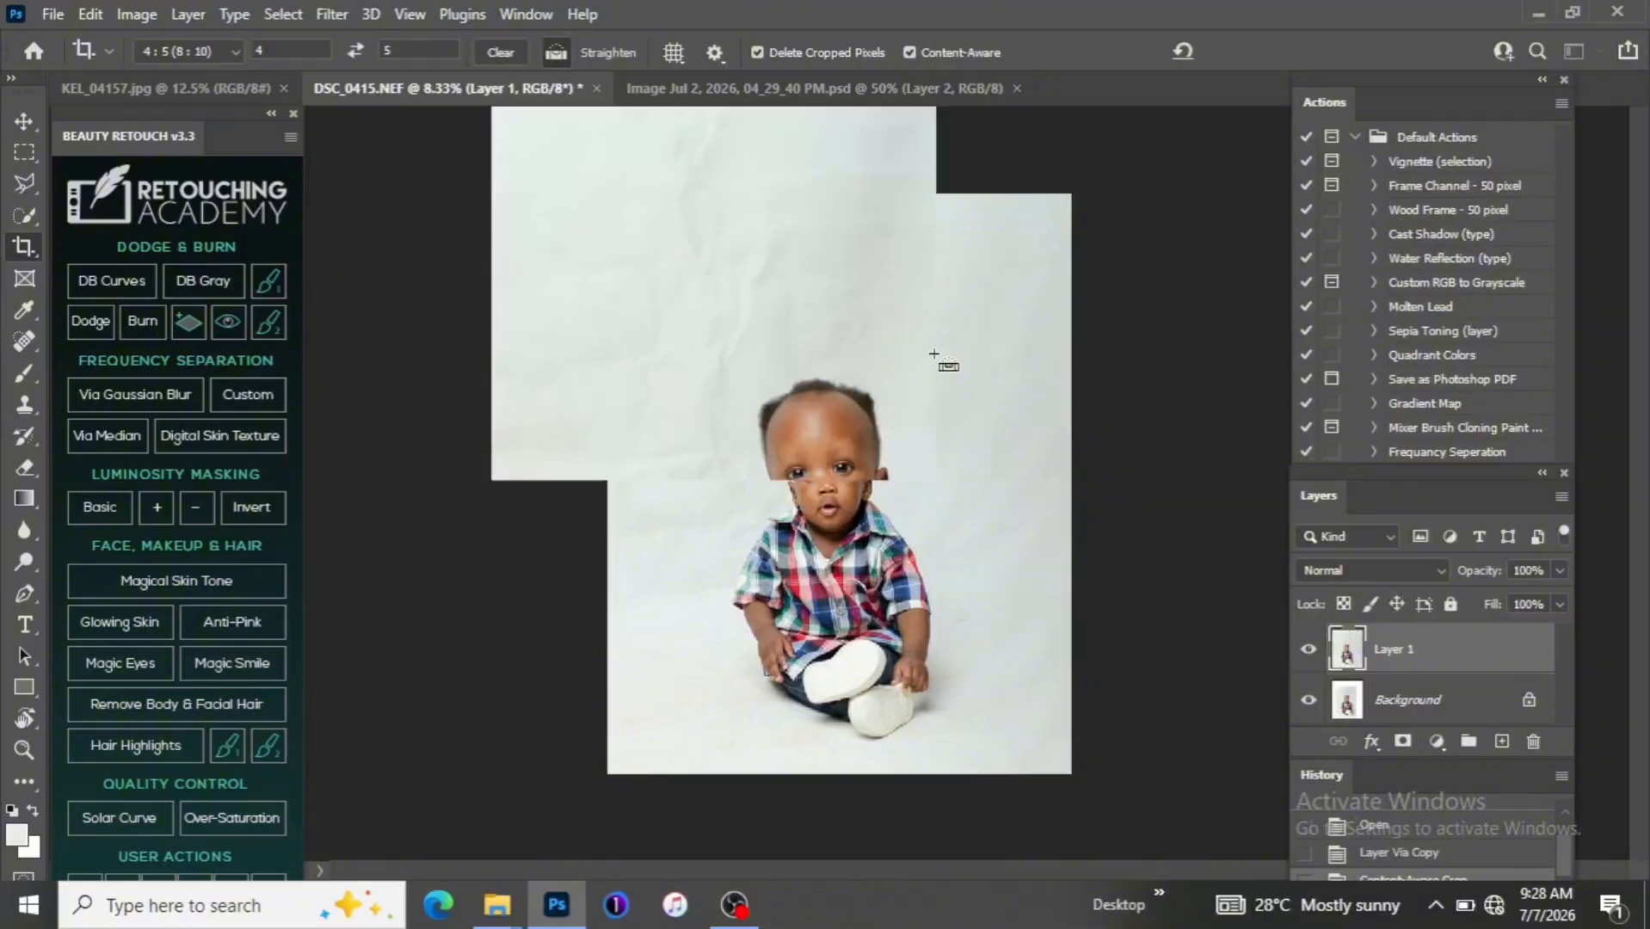
# Examine the filled-in backdrop around the child up close and as a whole
pyautogui.hotkey('ctrl', '+')
pyautogui.hotkey('ctrl', '+')
pyautogui.hotkey('ctrl', '+')
pyautogui.hotkey('ctrl', '+')
pyautogui.hotkey('ctrl', '-')
pyautogui.hotkey('ctrl', '-')
pyautogui.hotkey('ctrl', '-')
pyautogui.hotkey('ctrl', '-')
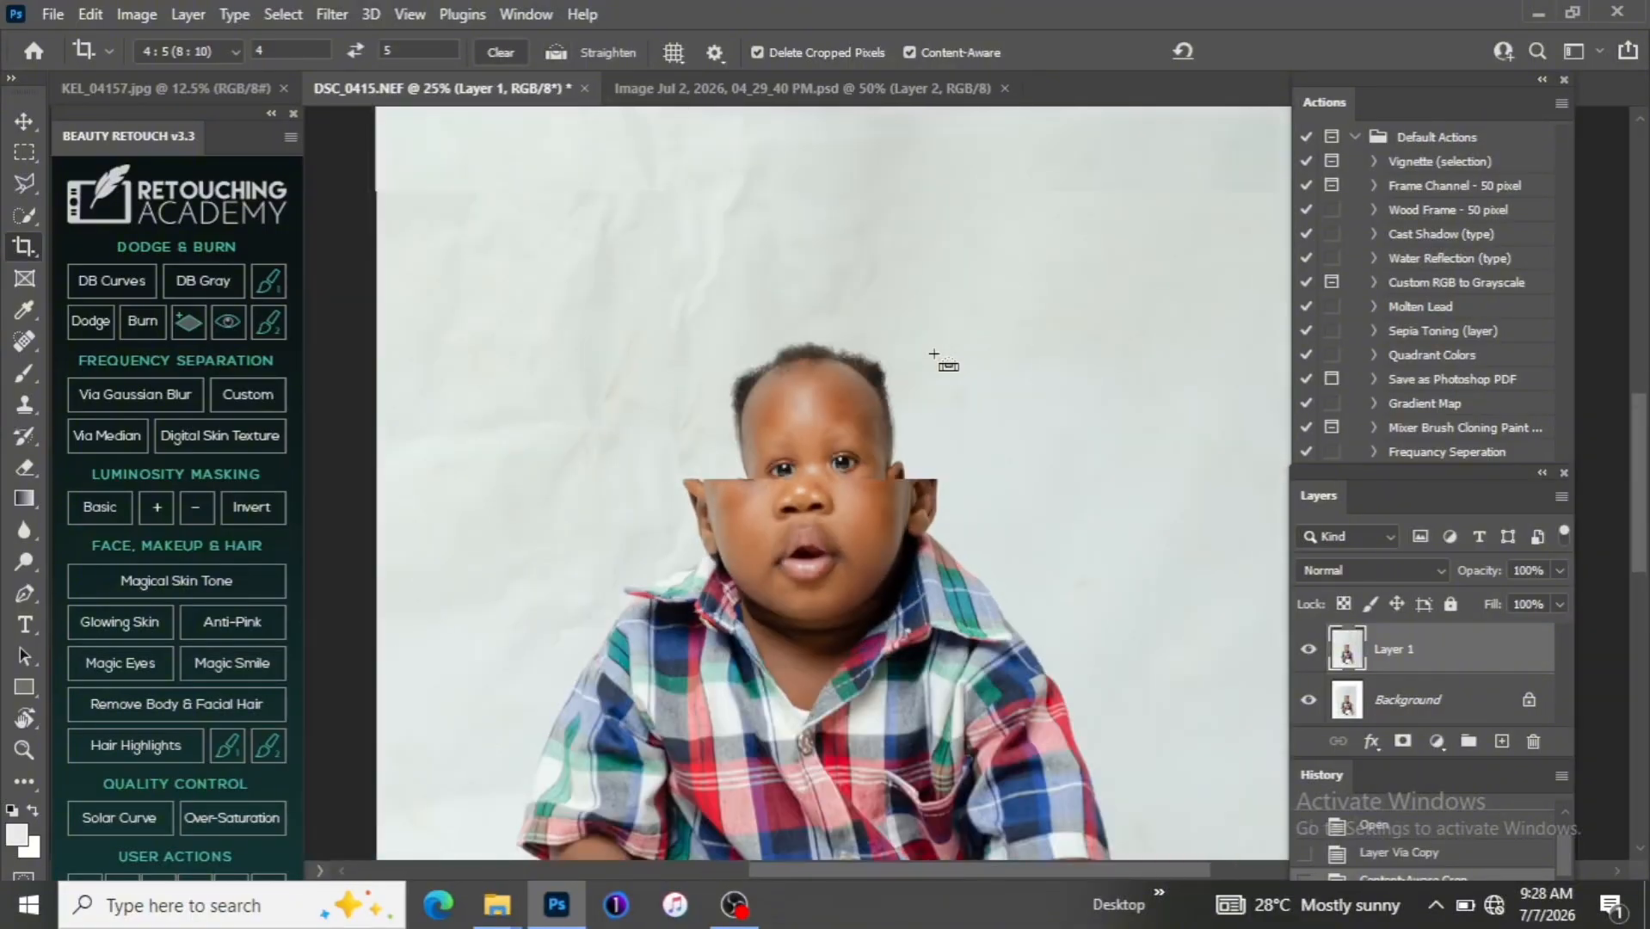
pyautogui.hotkey('ctrl', '+')
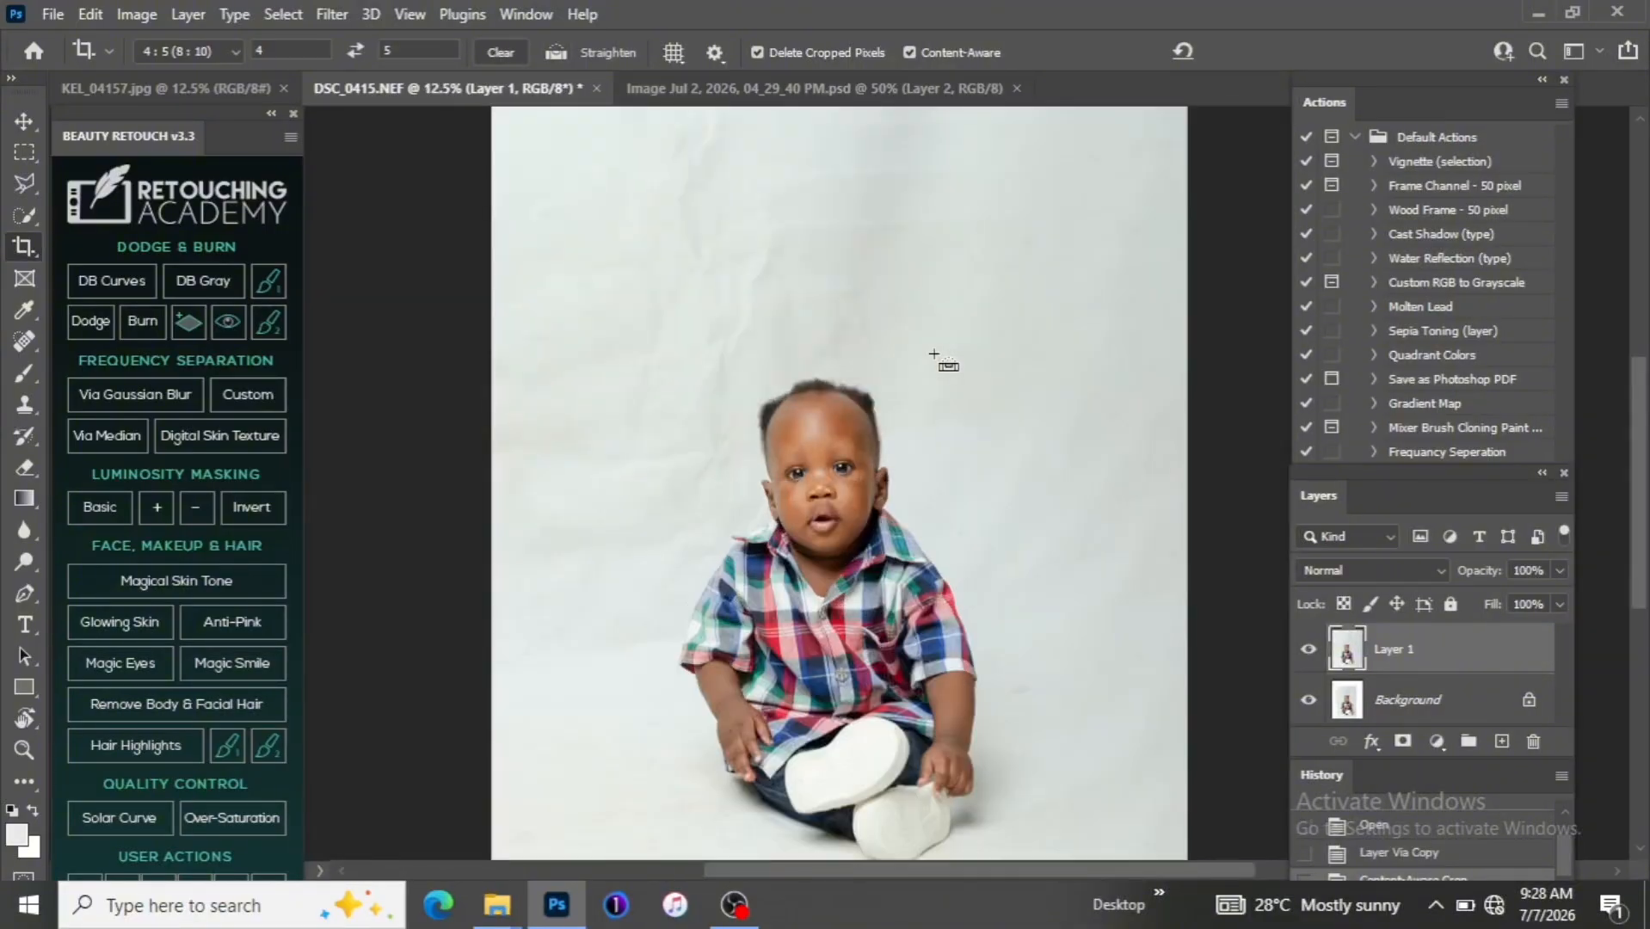
pyautogui.hotkey('ctrl', '-')
pyautogui.hotkey('ctrl', '+')
# Merge the visible layers and unlock the merged Background layer
pyautogui.press('ctrl')
pyautogui.hotkey('ctrl', 'shift', 'e')
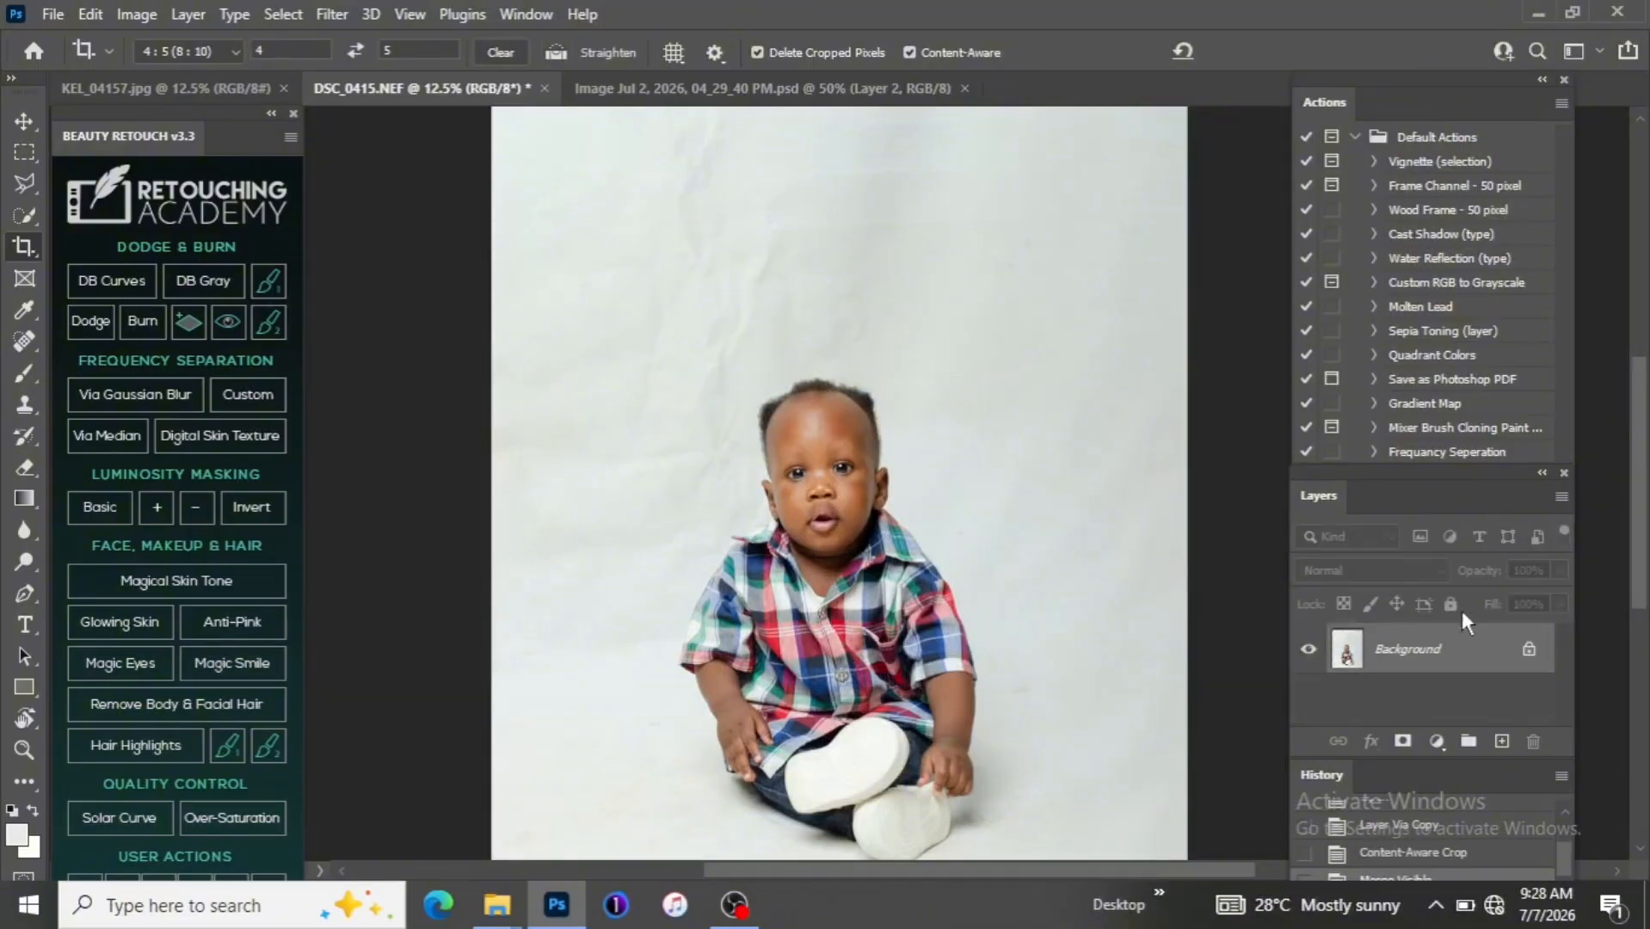
pyautogui.click(1529, 652)
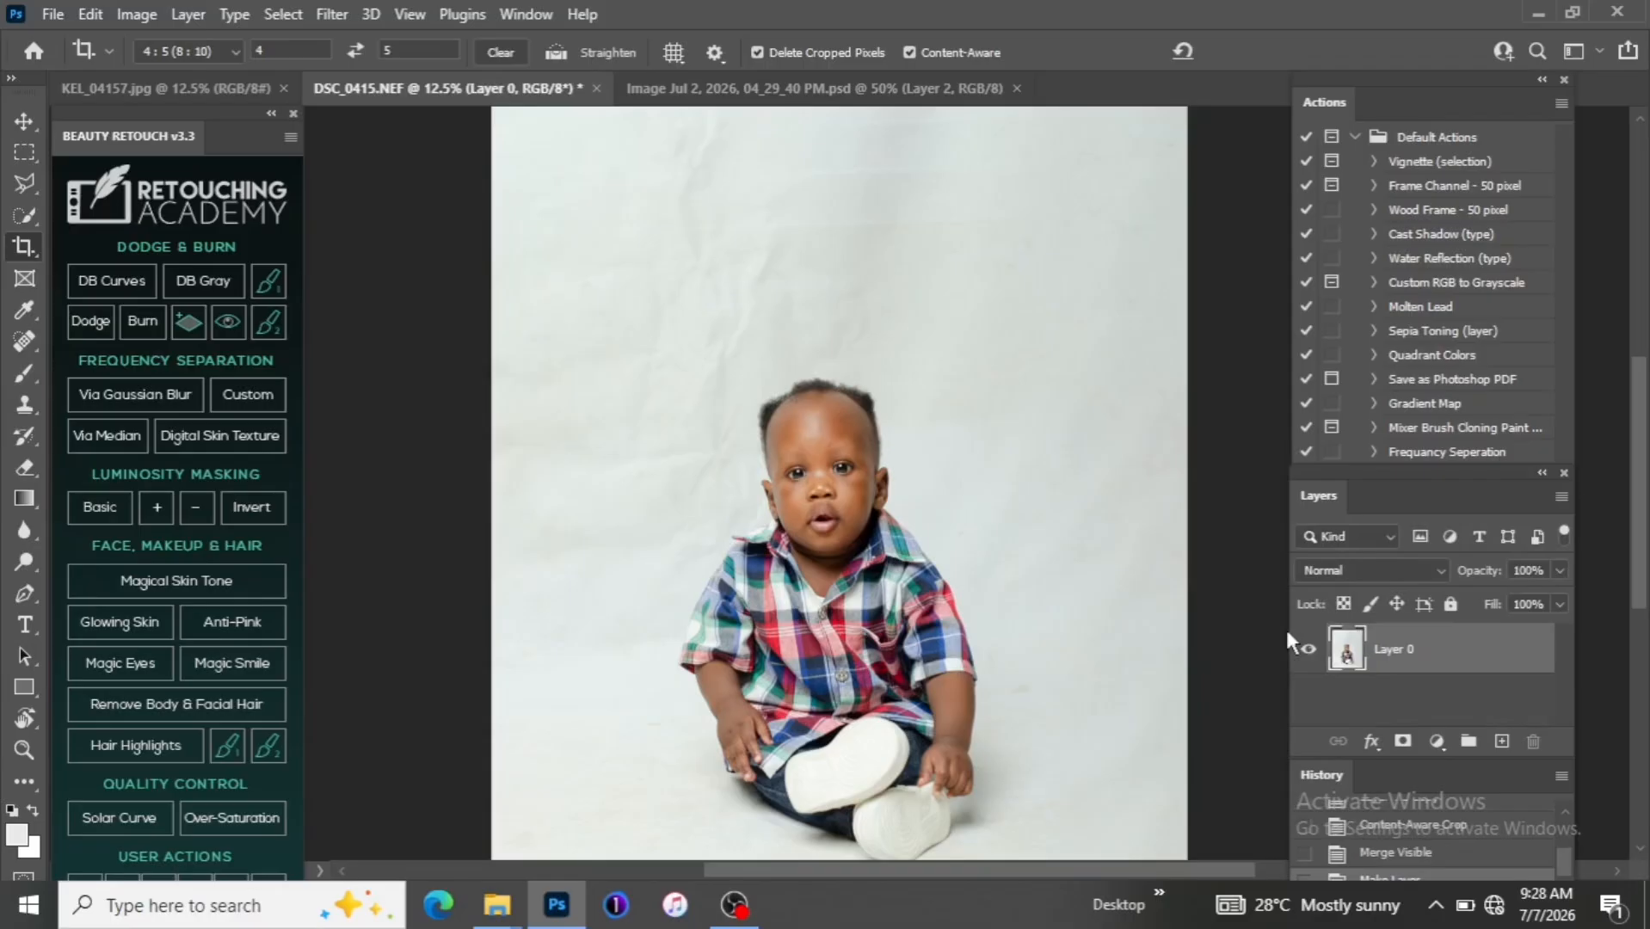
# Duplicate the unlocked layer and select the child on the copy with Select Subject
pyautogui.hotkey('ctrl', 'j')
pyautogui.hotkey('ctrl', '-')
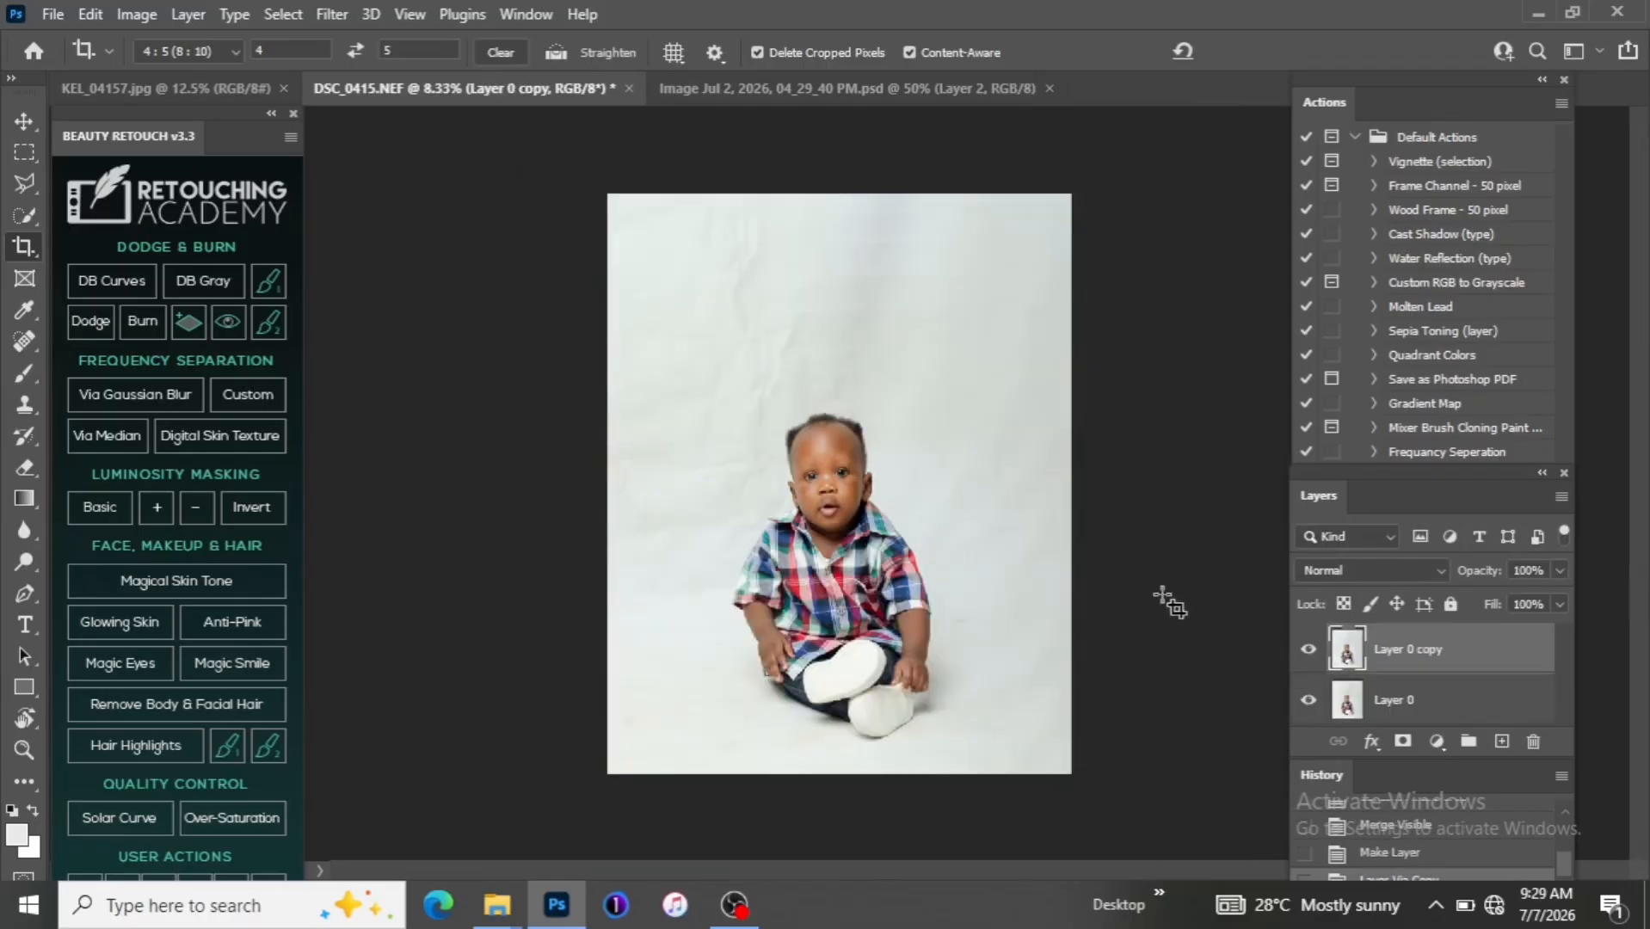
pyautogui.click(21, 217)
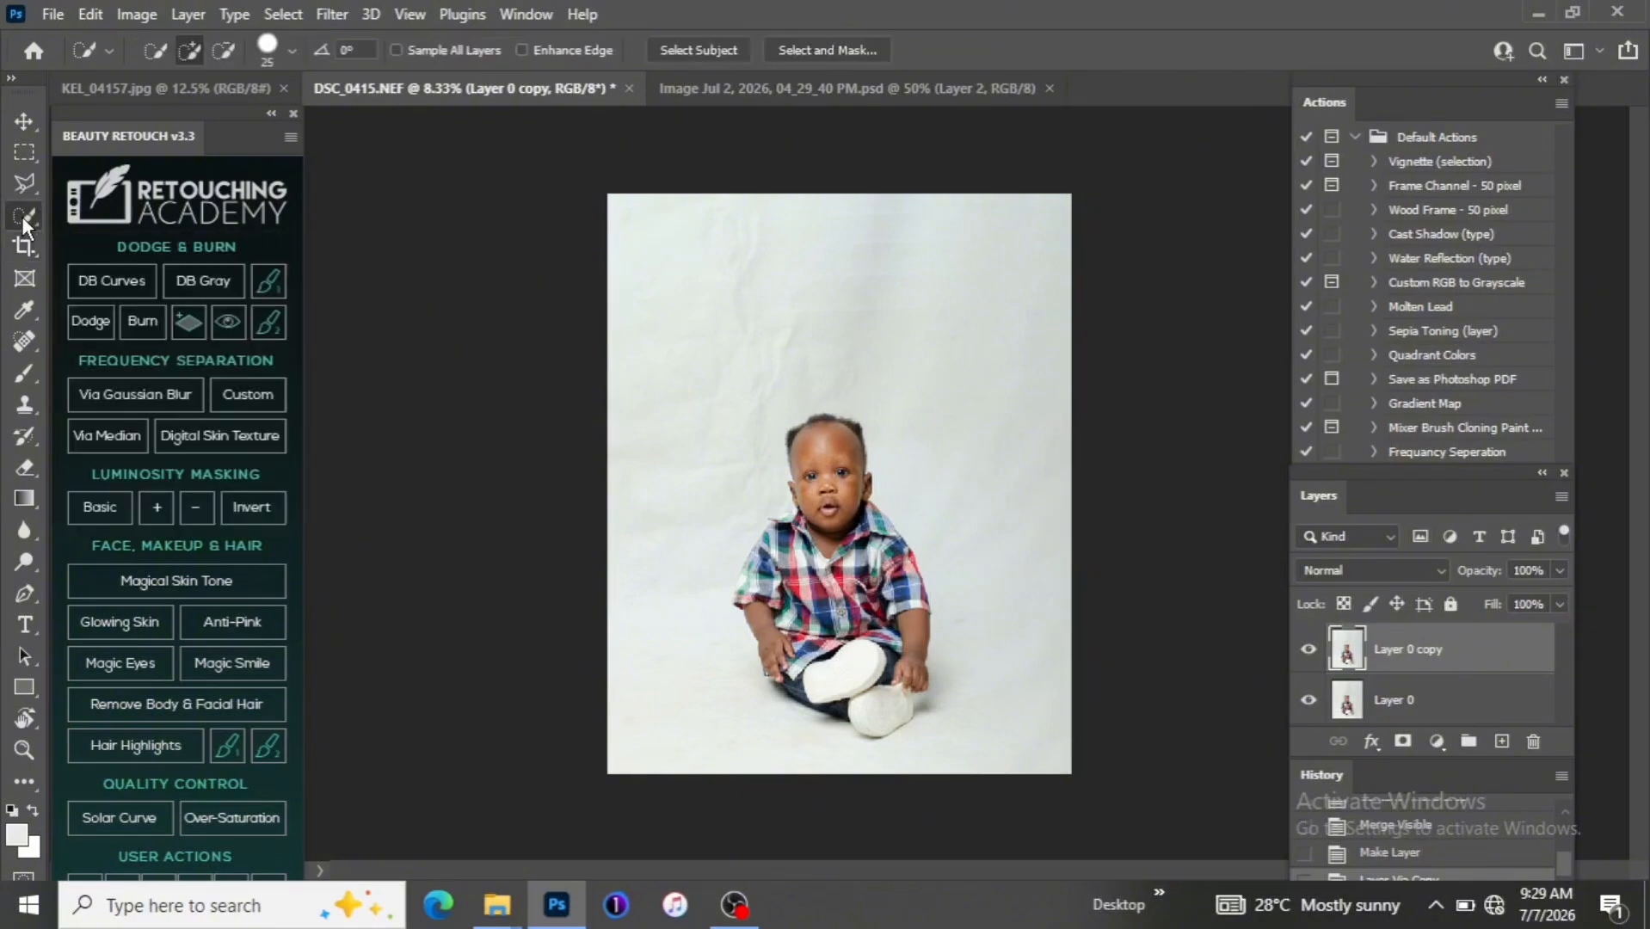
pyautogui.click(706, 48)
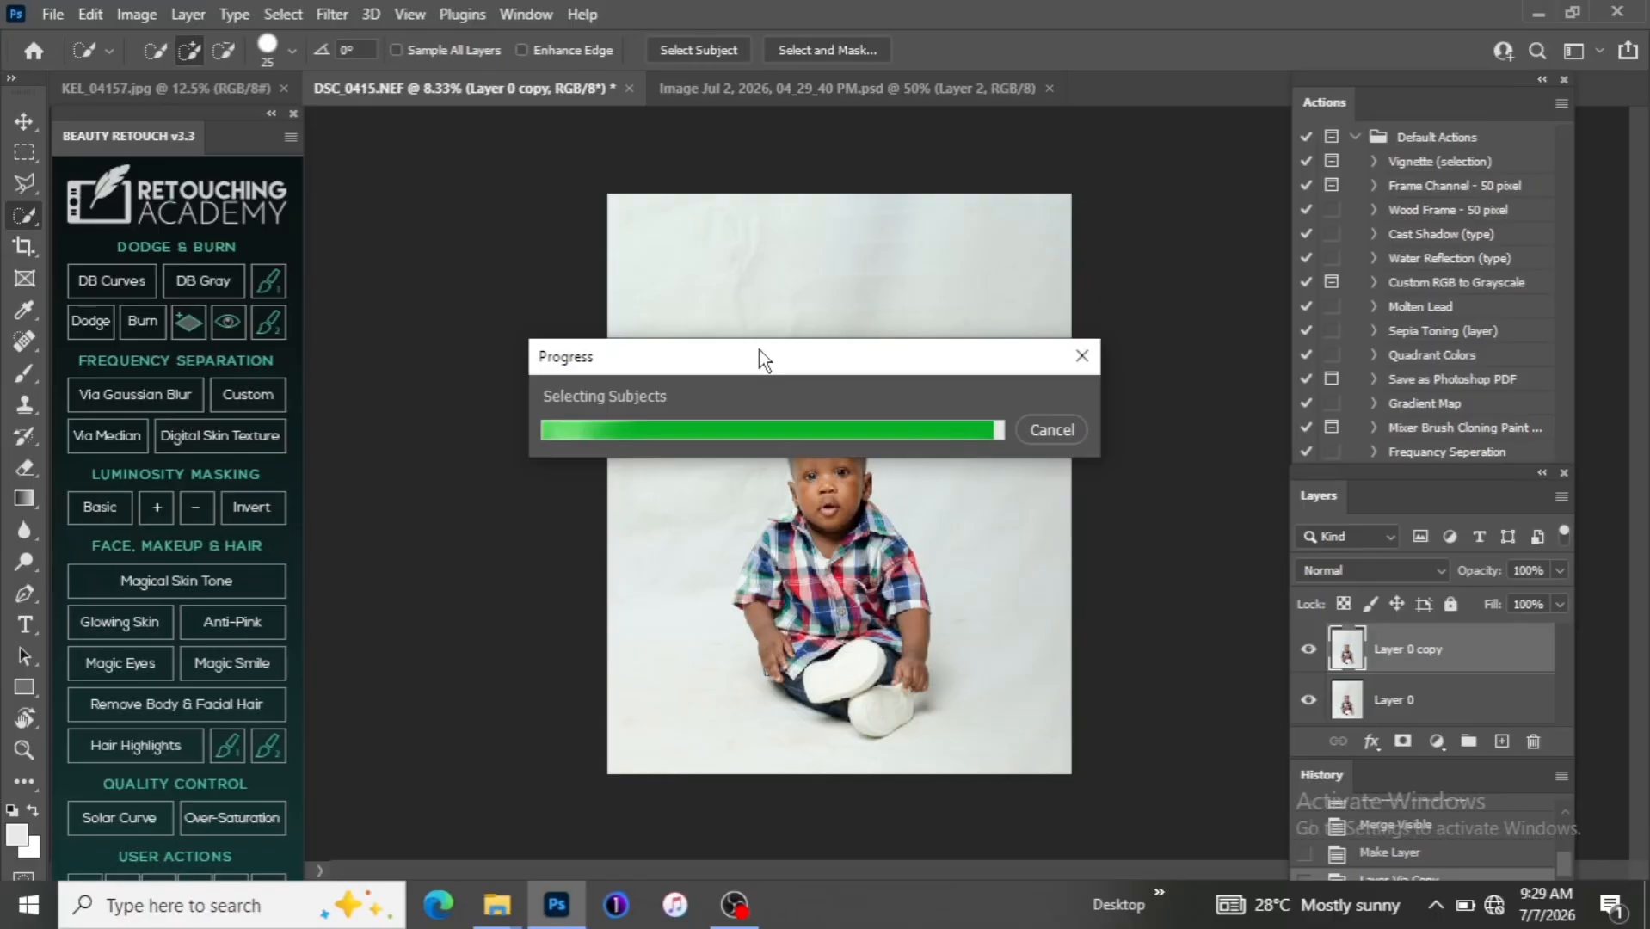
# Refine the selection along the shirt collar beside the child's face using the Quick Selection tool at brush size 40
pyautogui.hotkey('ctrl', '+')
pyautogui.hotkey('ctrl', '+')
pyautogui.hotkey('ctrl', '+')
pyautogui.hotkey('ctrl', '+')
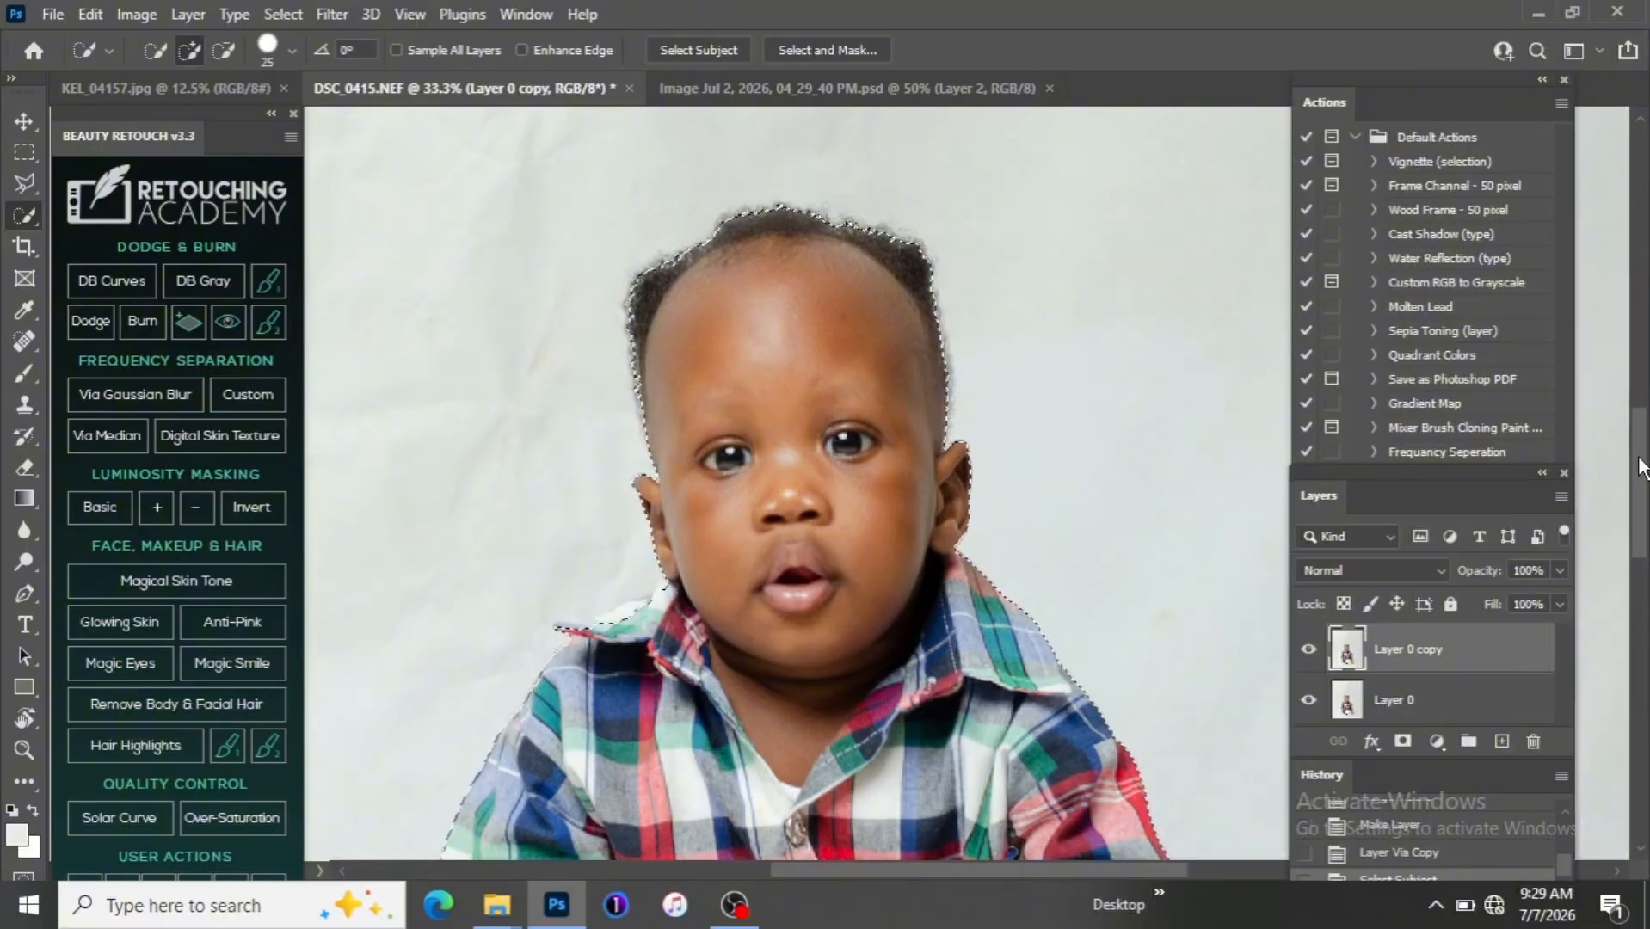
pyautogui.scroll(2, 1642, 454)
pyautogui.scroll(-3, 1642, 454)
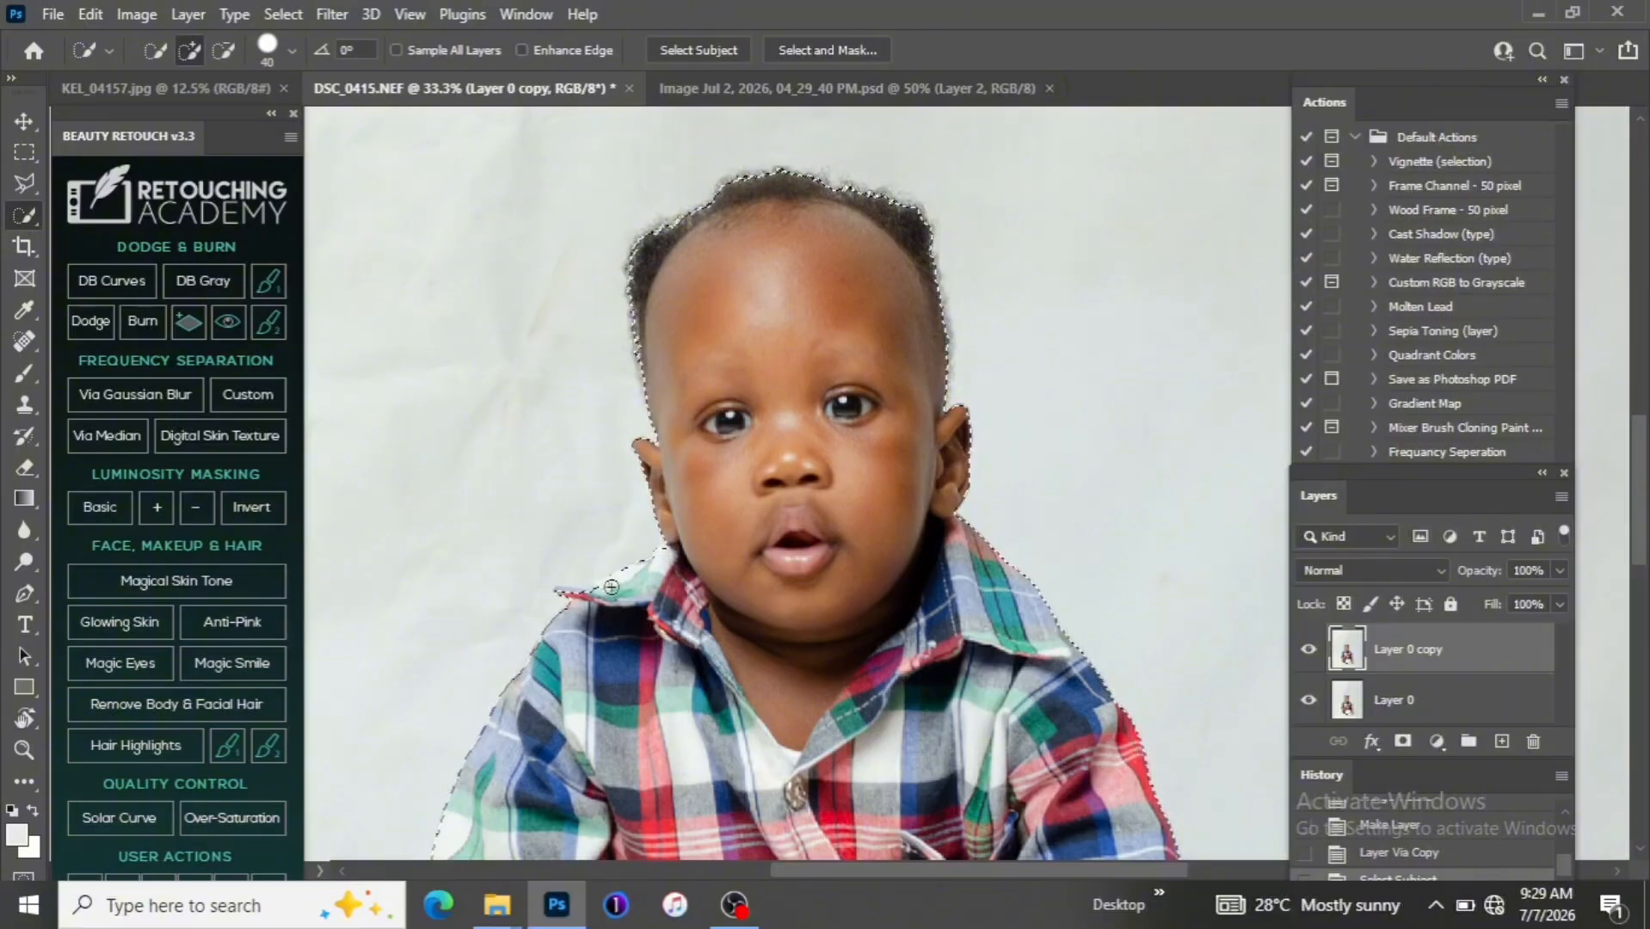
pyautogui.click(637, 577)
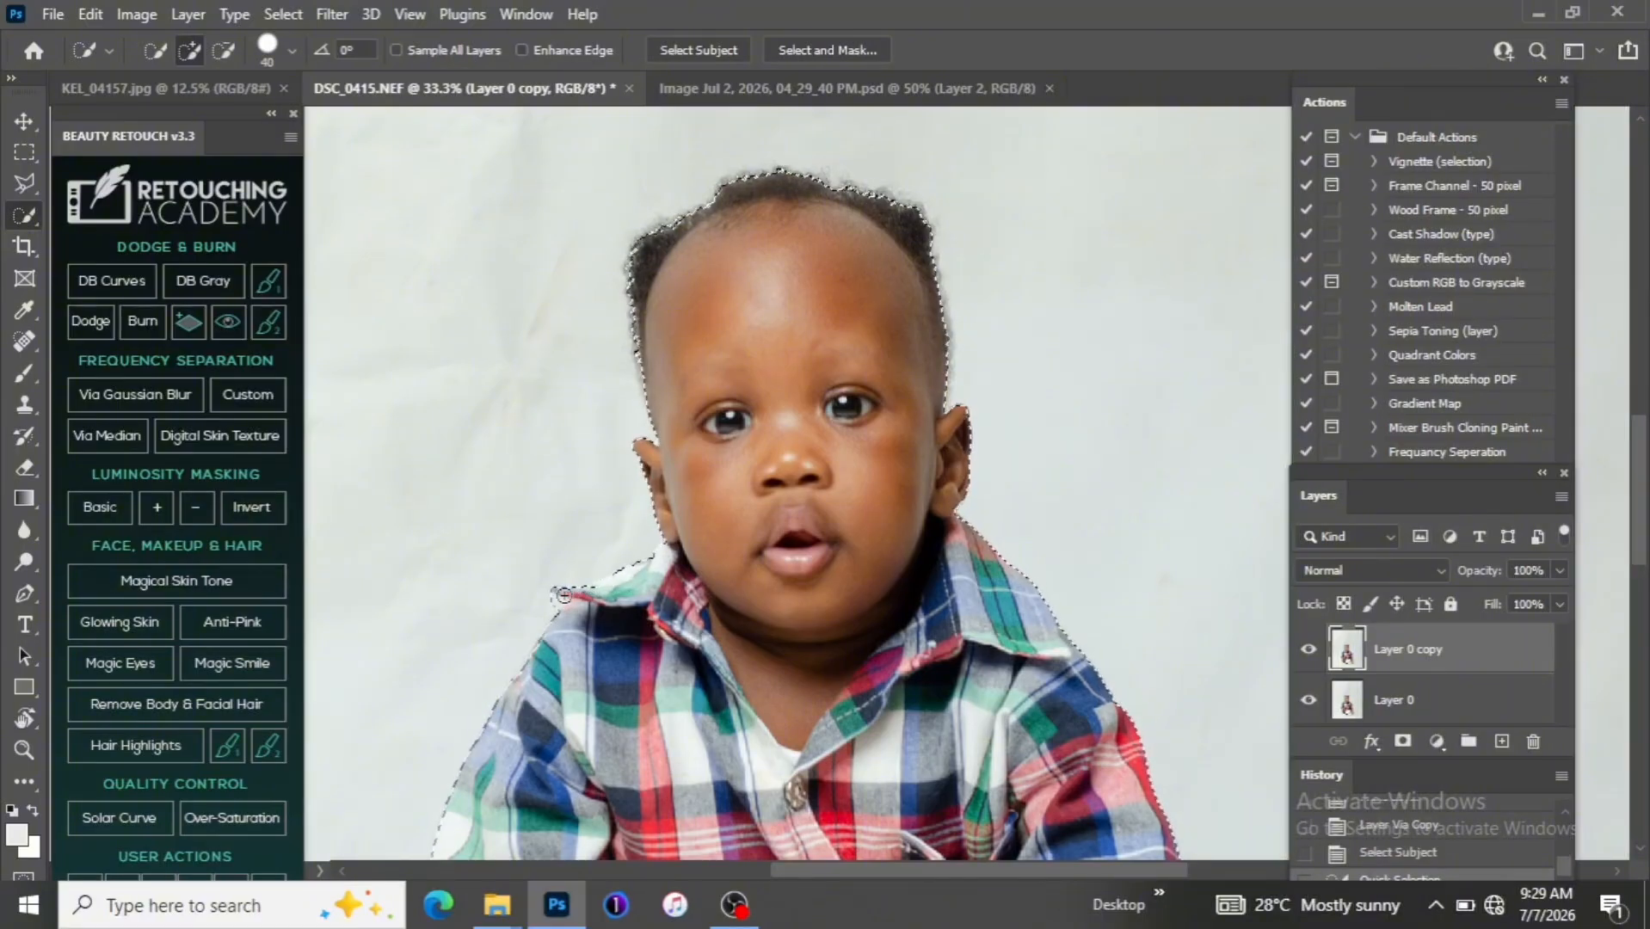
pyautogui.moveTo(563, 596); pyautogui.dragTo(605, 600)
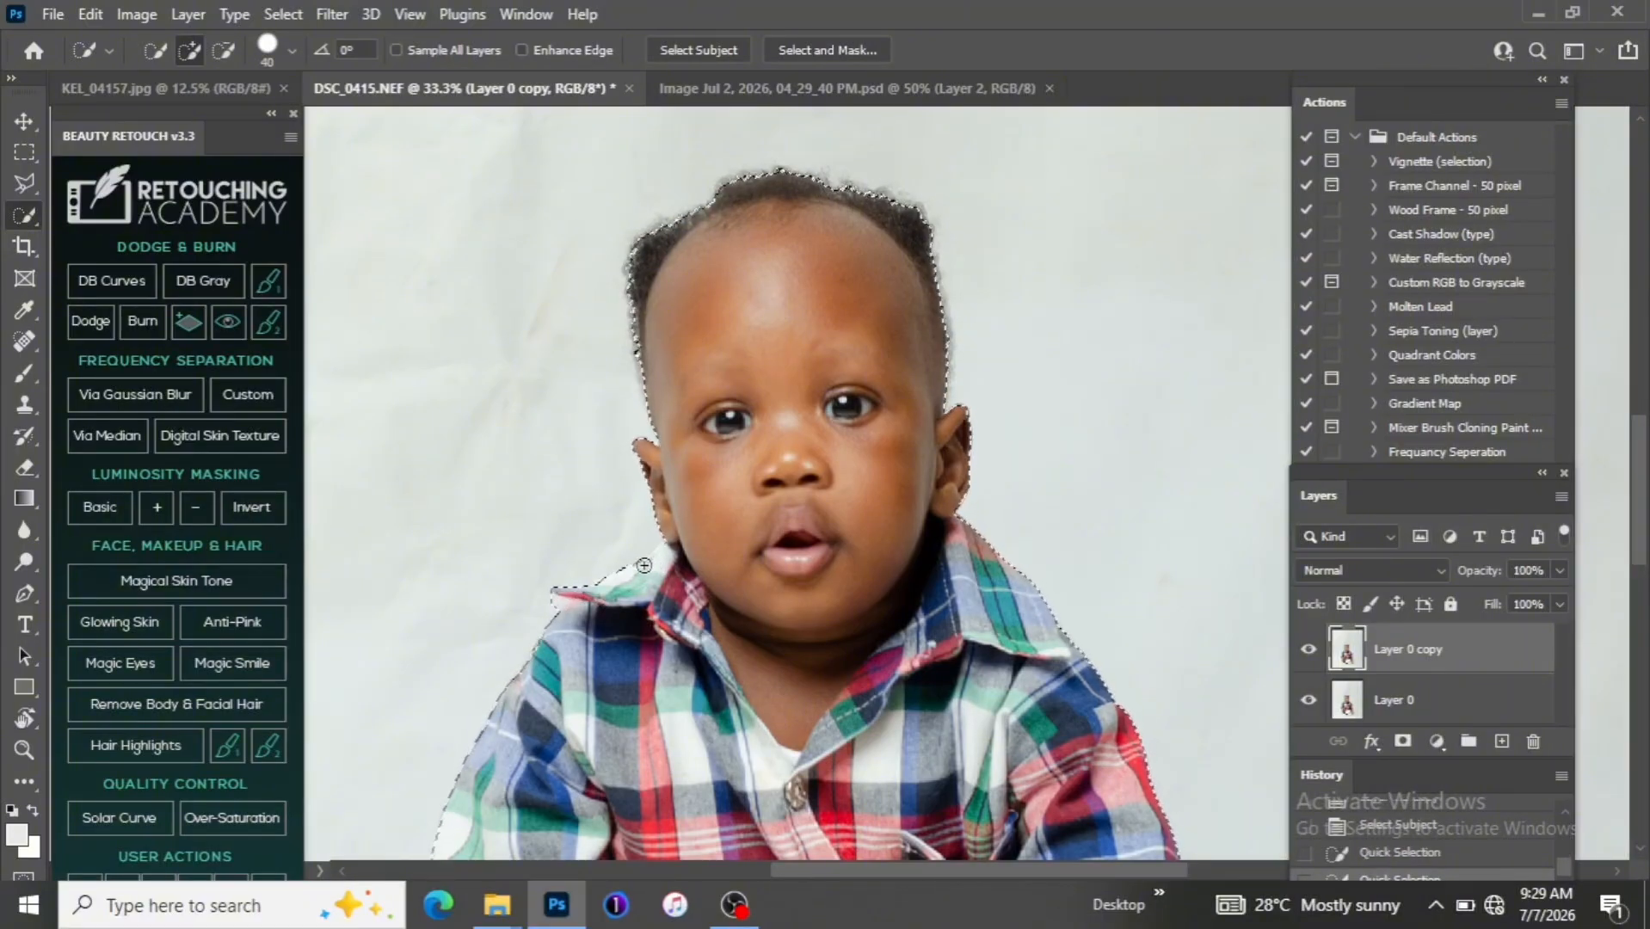
pyautogui.click(555, 592)
# Clean up the selection at the collar tip with the Polygonal Lasso, subtracting the stray backdrop and adding the missing edge
pyautogui.press('l')
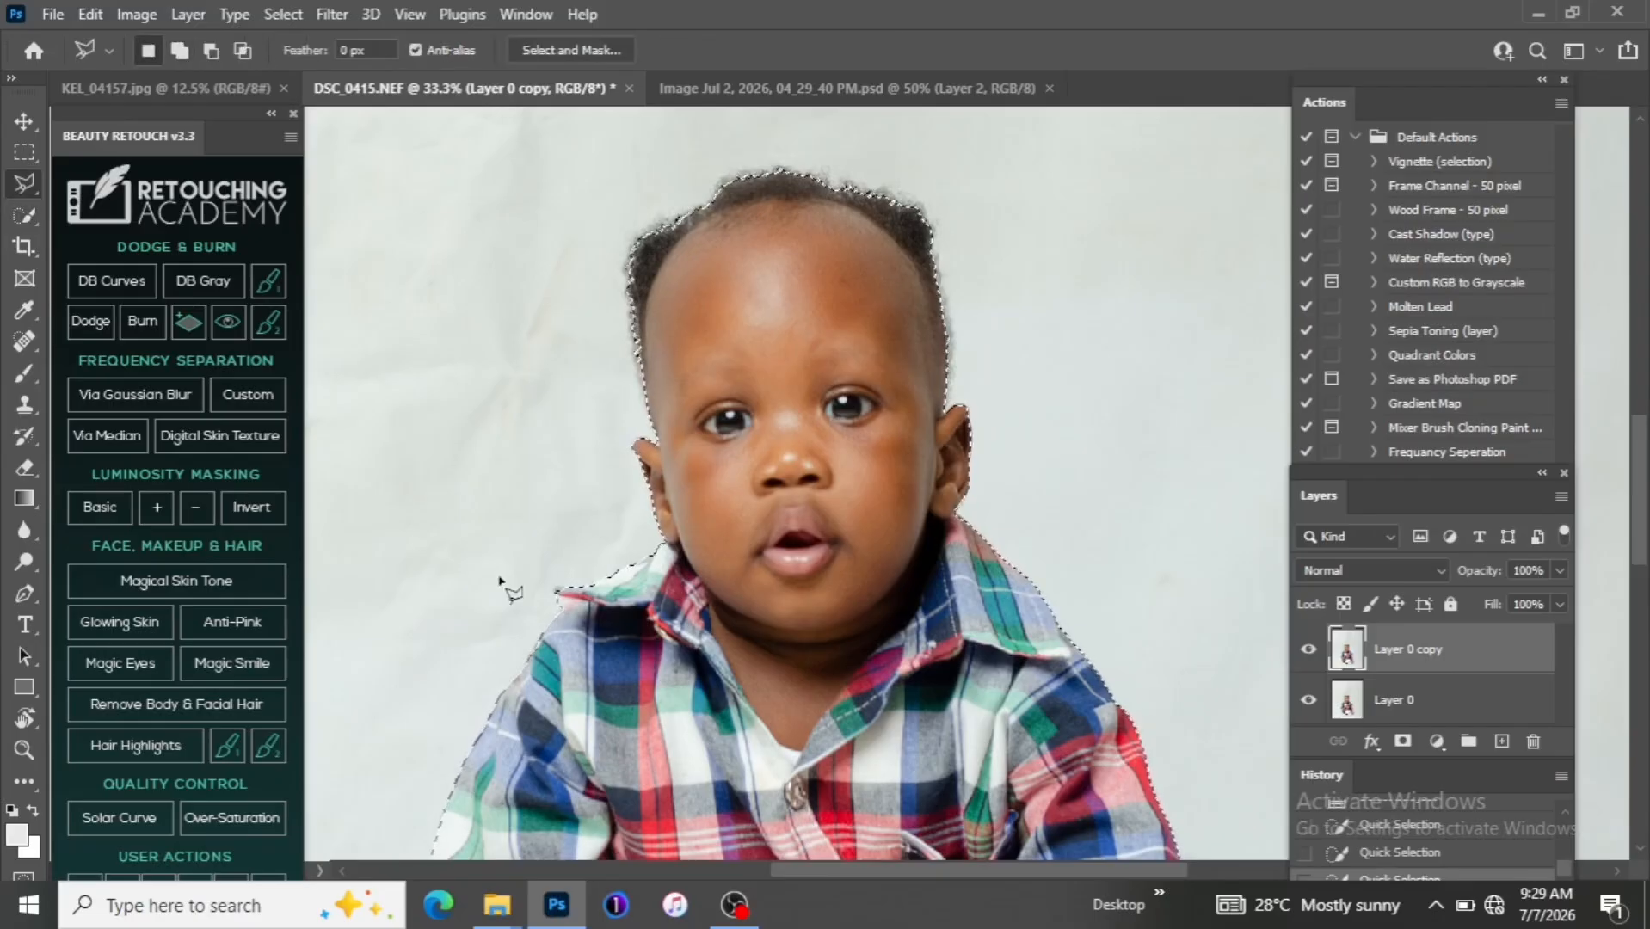
pyautogui.rightClick(27, 185)
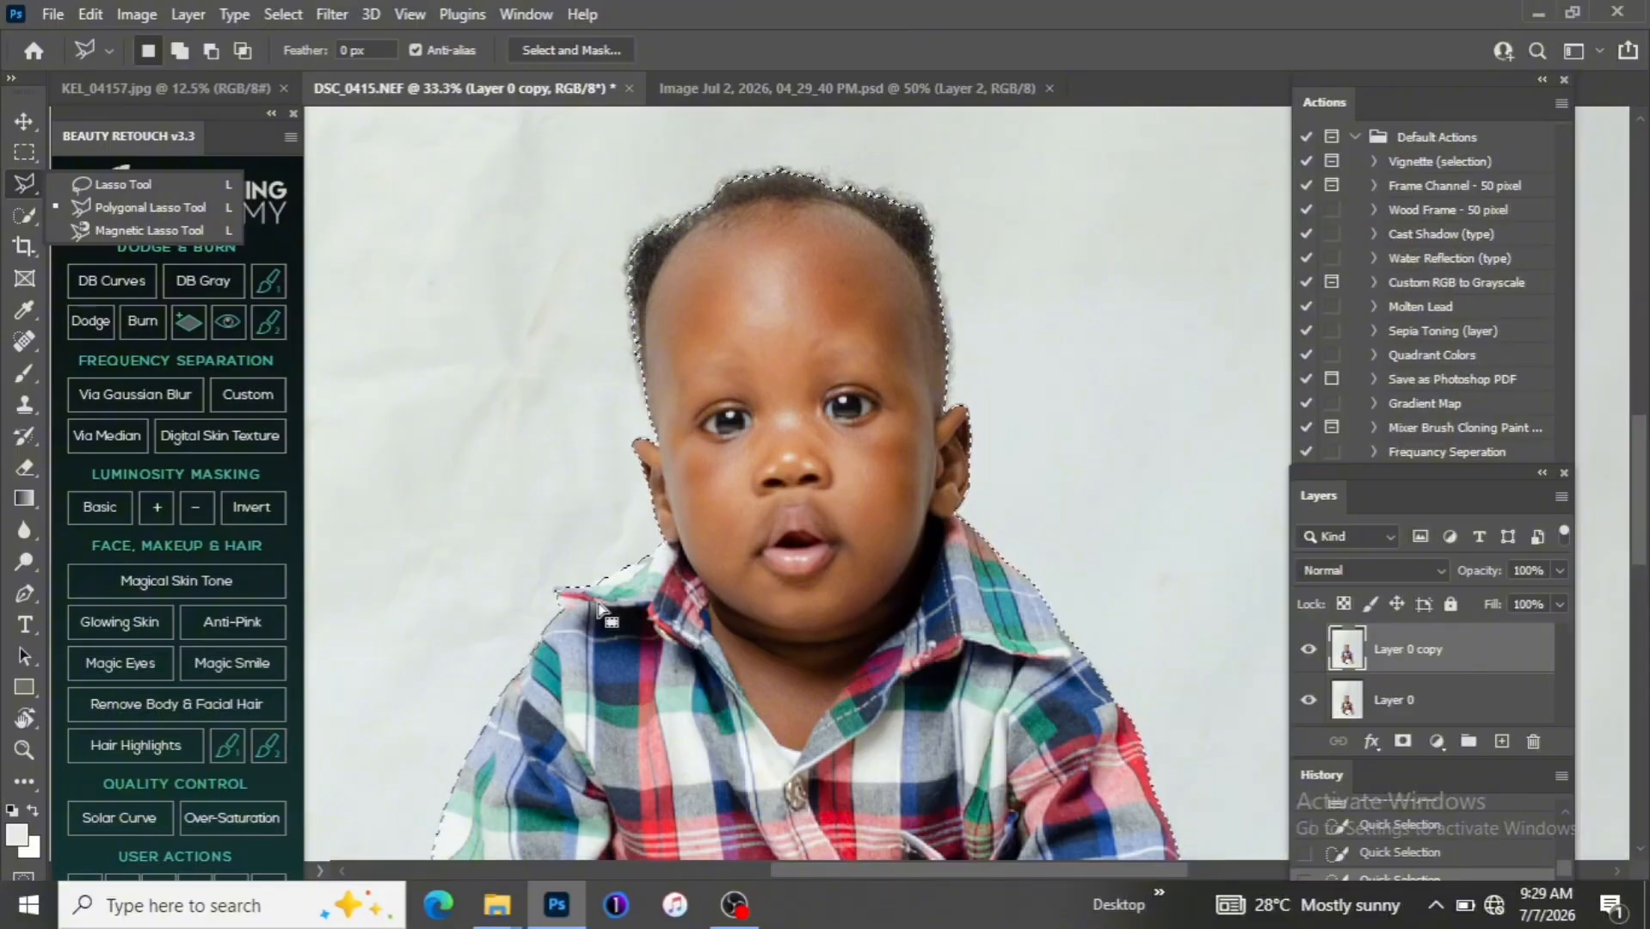
pyautogui.press('alt')
pyautogui.click(537, 590)
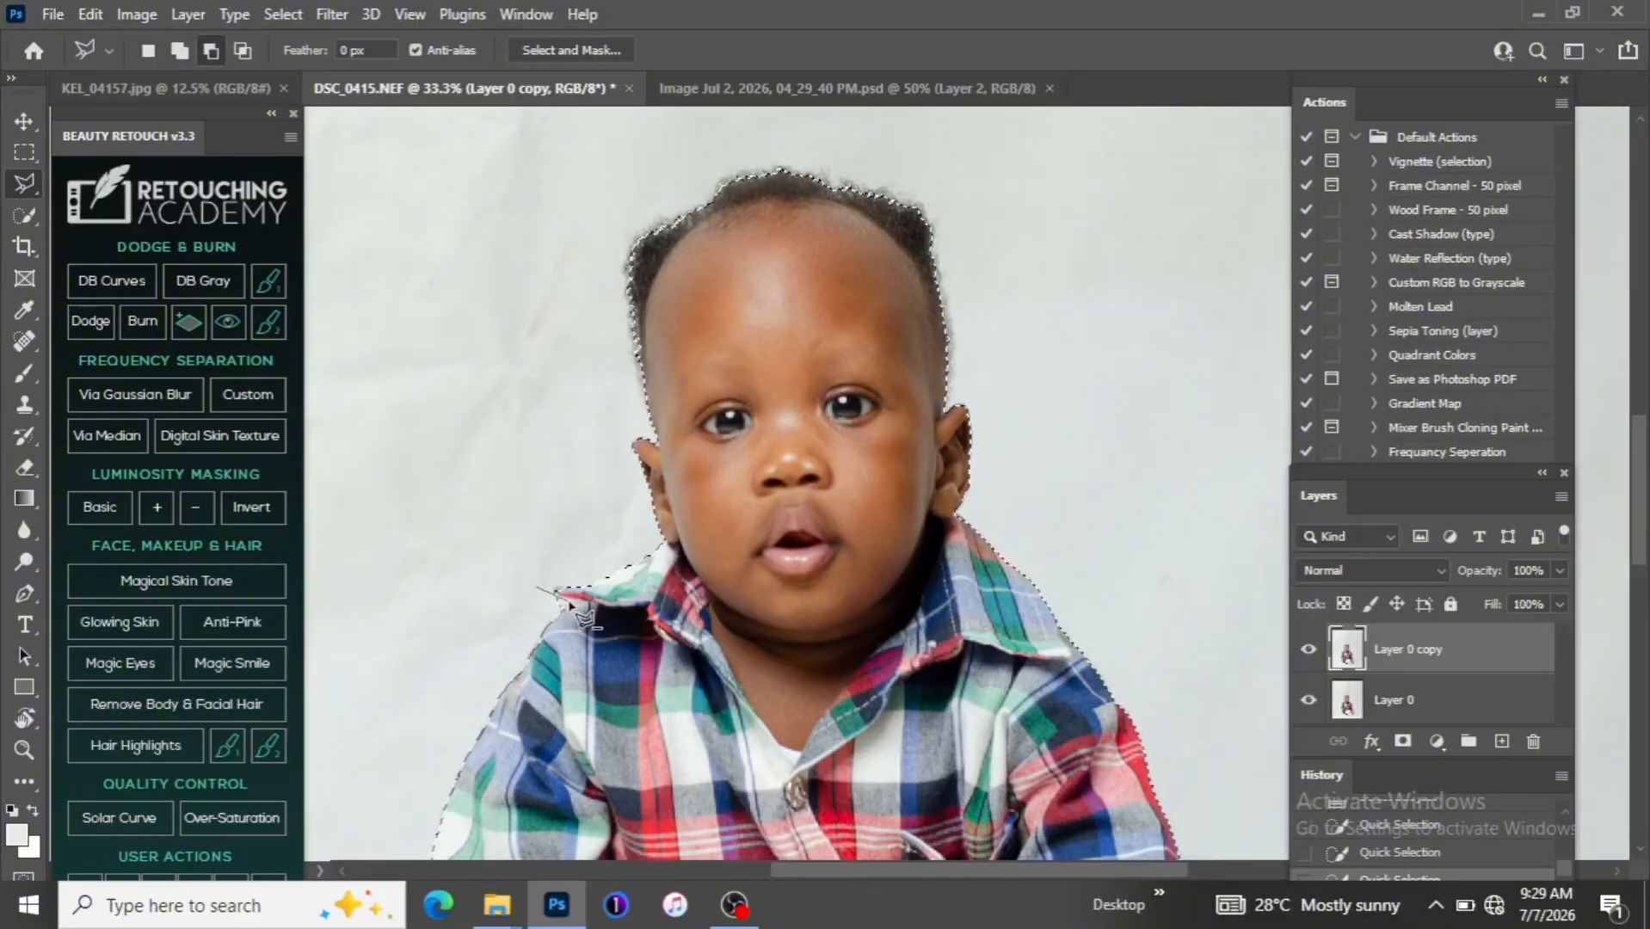
pyautogui.click(572, 603)
pyautogui.click(545, 634)
pyautogui.click(537, 591)
pyautogui.press('shift')
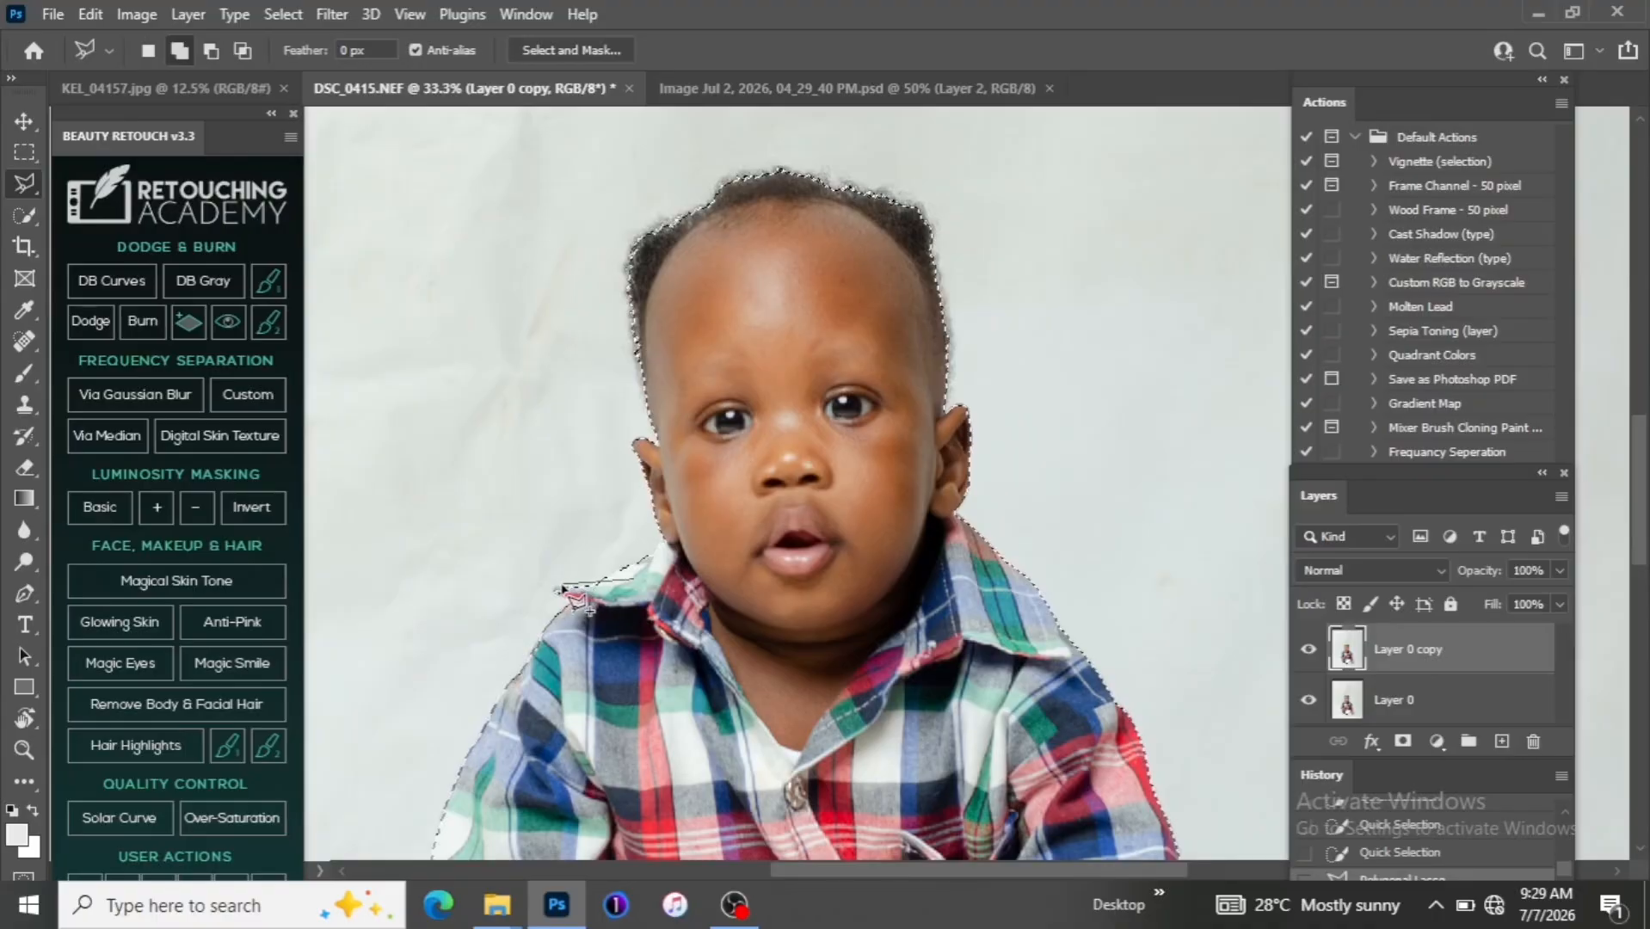
pyautogui.click(552, 591)
pyautogui.doubleClick(587, 602)
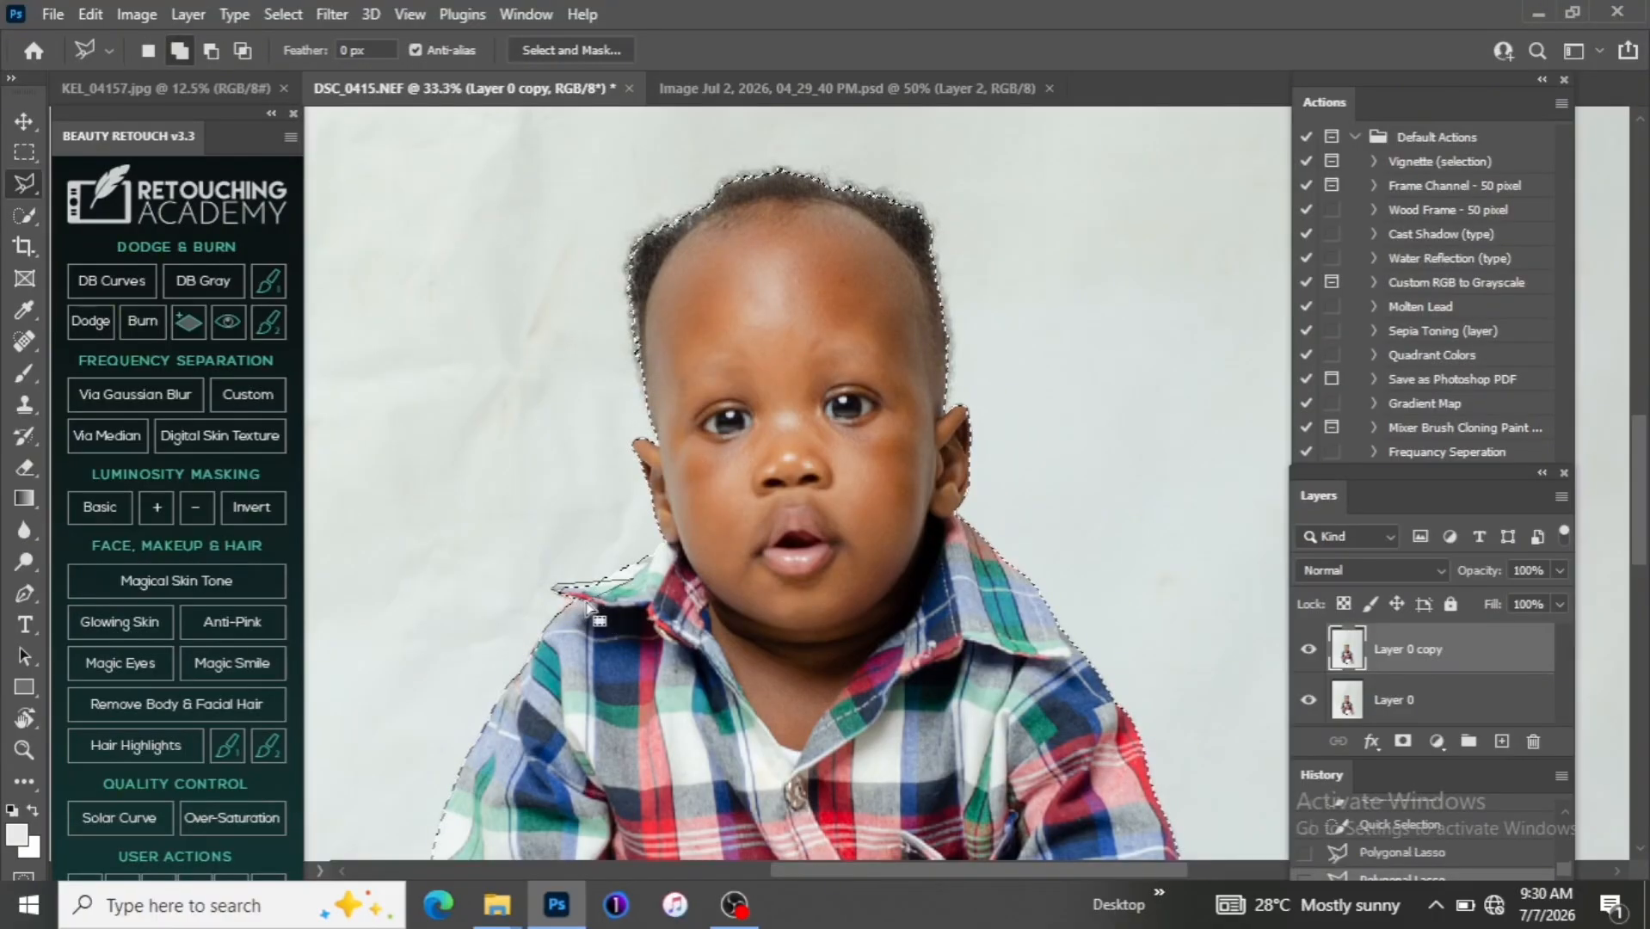
# Extend the selection over the floor shadows around the hands, legs and shoes using Quick Selection at brush size 90
pyautogui.hotkey('ctrl', '-')
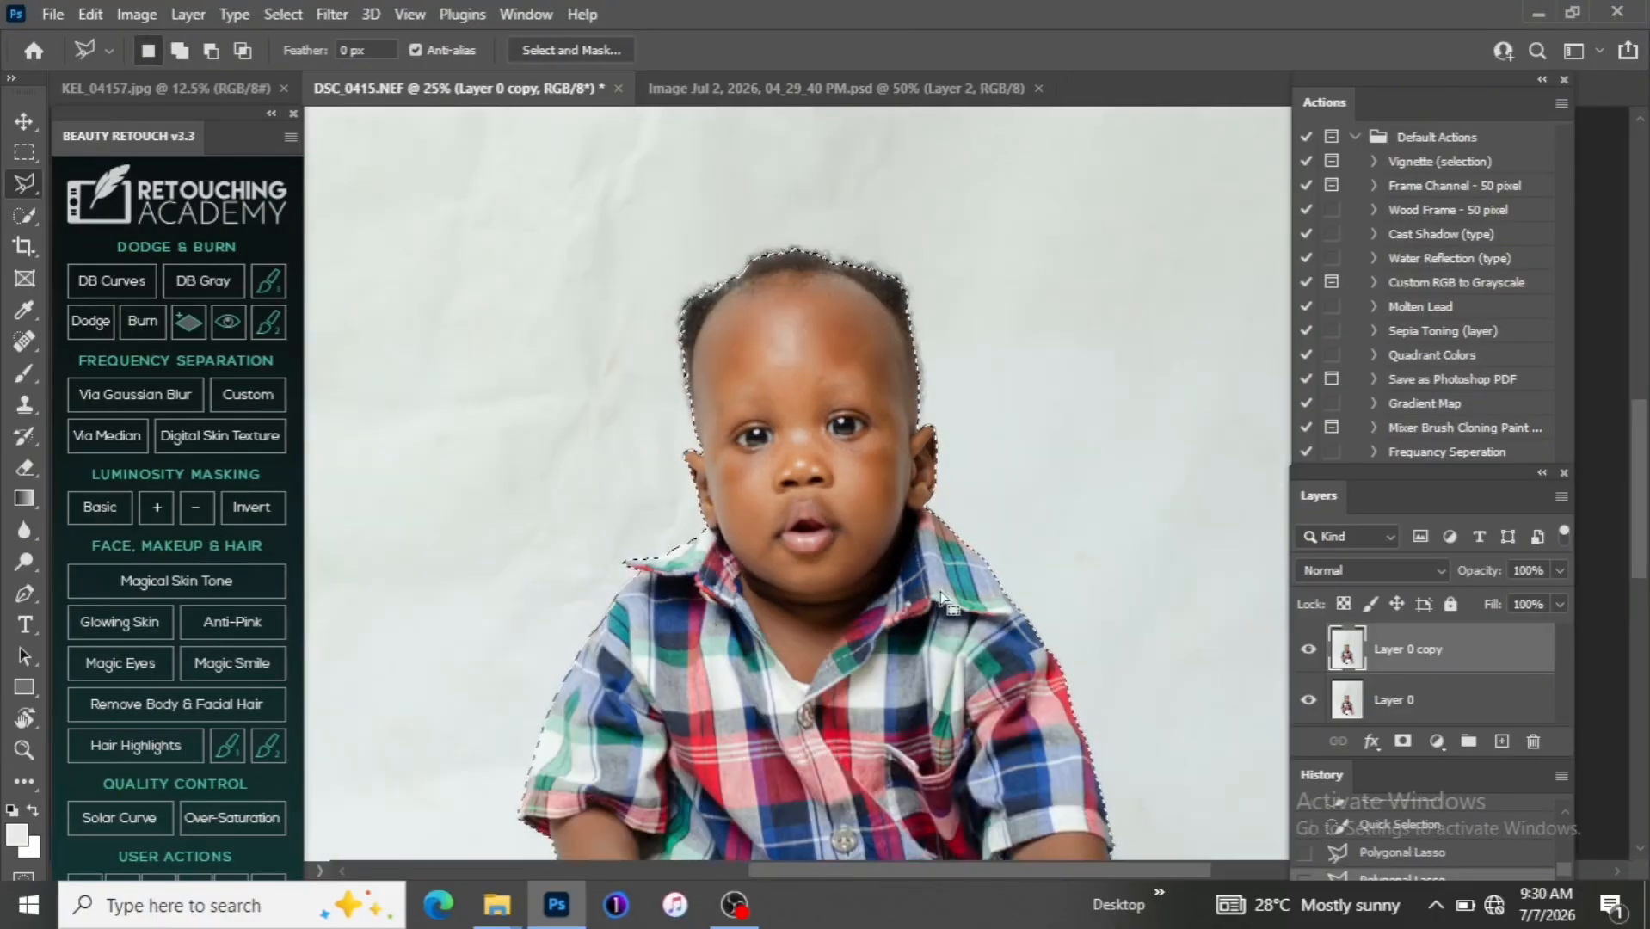
pyautogui.moveTo(1640, 417); pyautogui.dragTo(1644, 568)
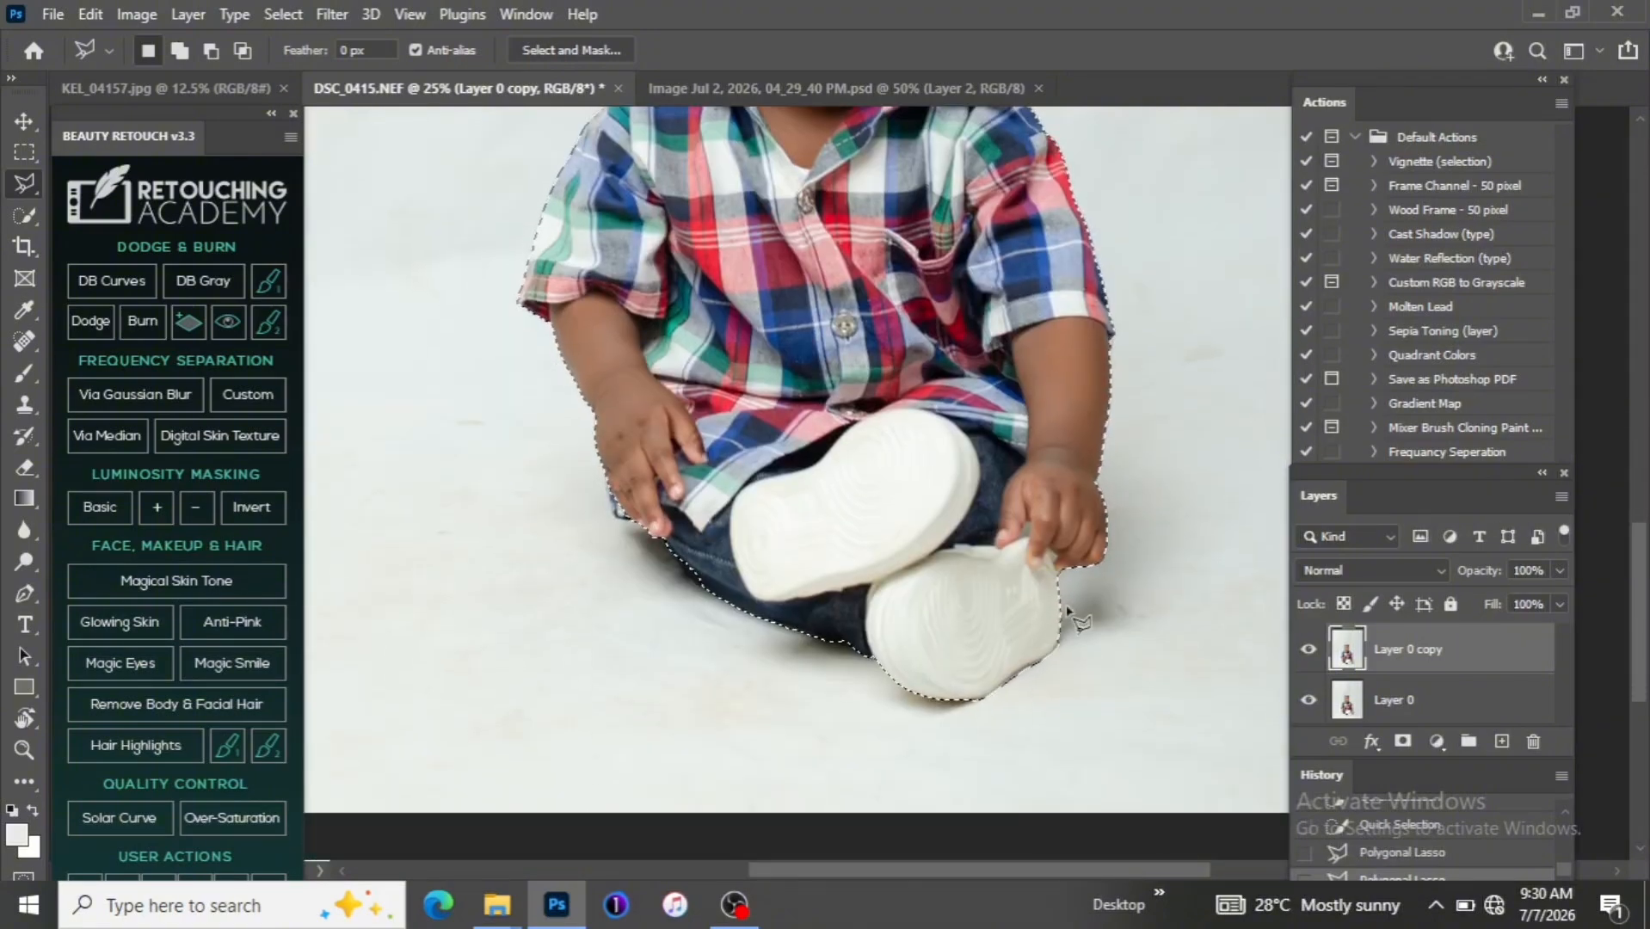
pyautogui.press('w')
pyautogui.press(']')
pyautogui.press(']')
pyautogui.press(']')
pyautogui.press(']')
pyautogui.press(']')
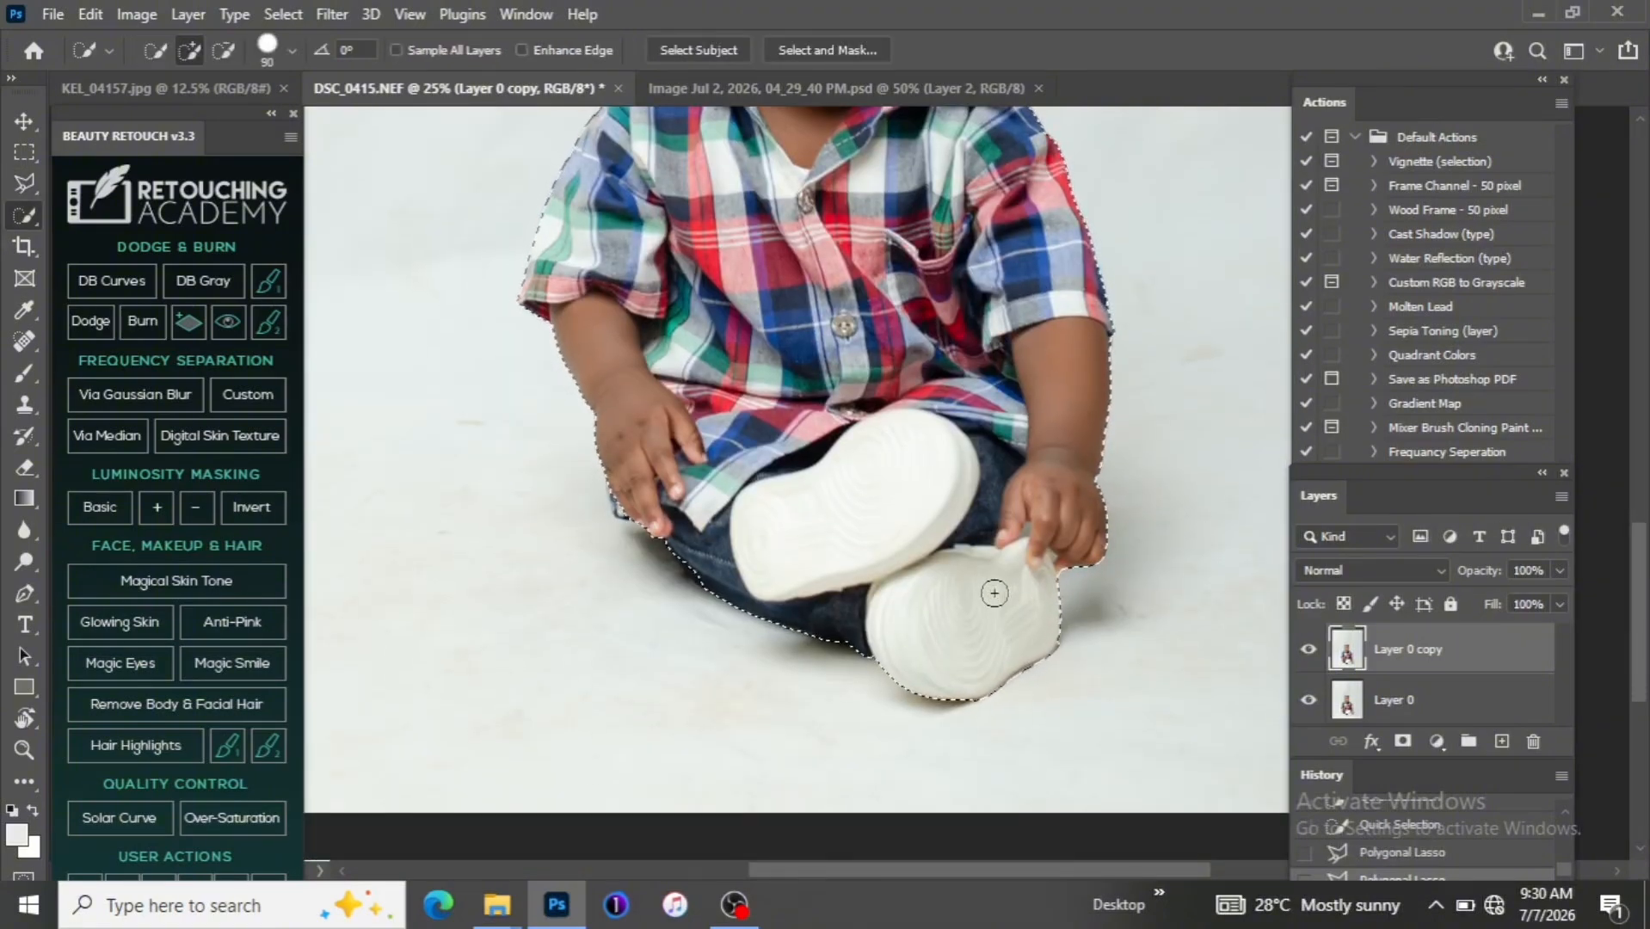
pyautogui.moveTo(1073, 581)
pyautogui.mouseDown()
pyautogui.moveTo(1089, 596)
pyautogui.moveTo(1119, 563)
pyautogui.mouseUp()
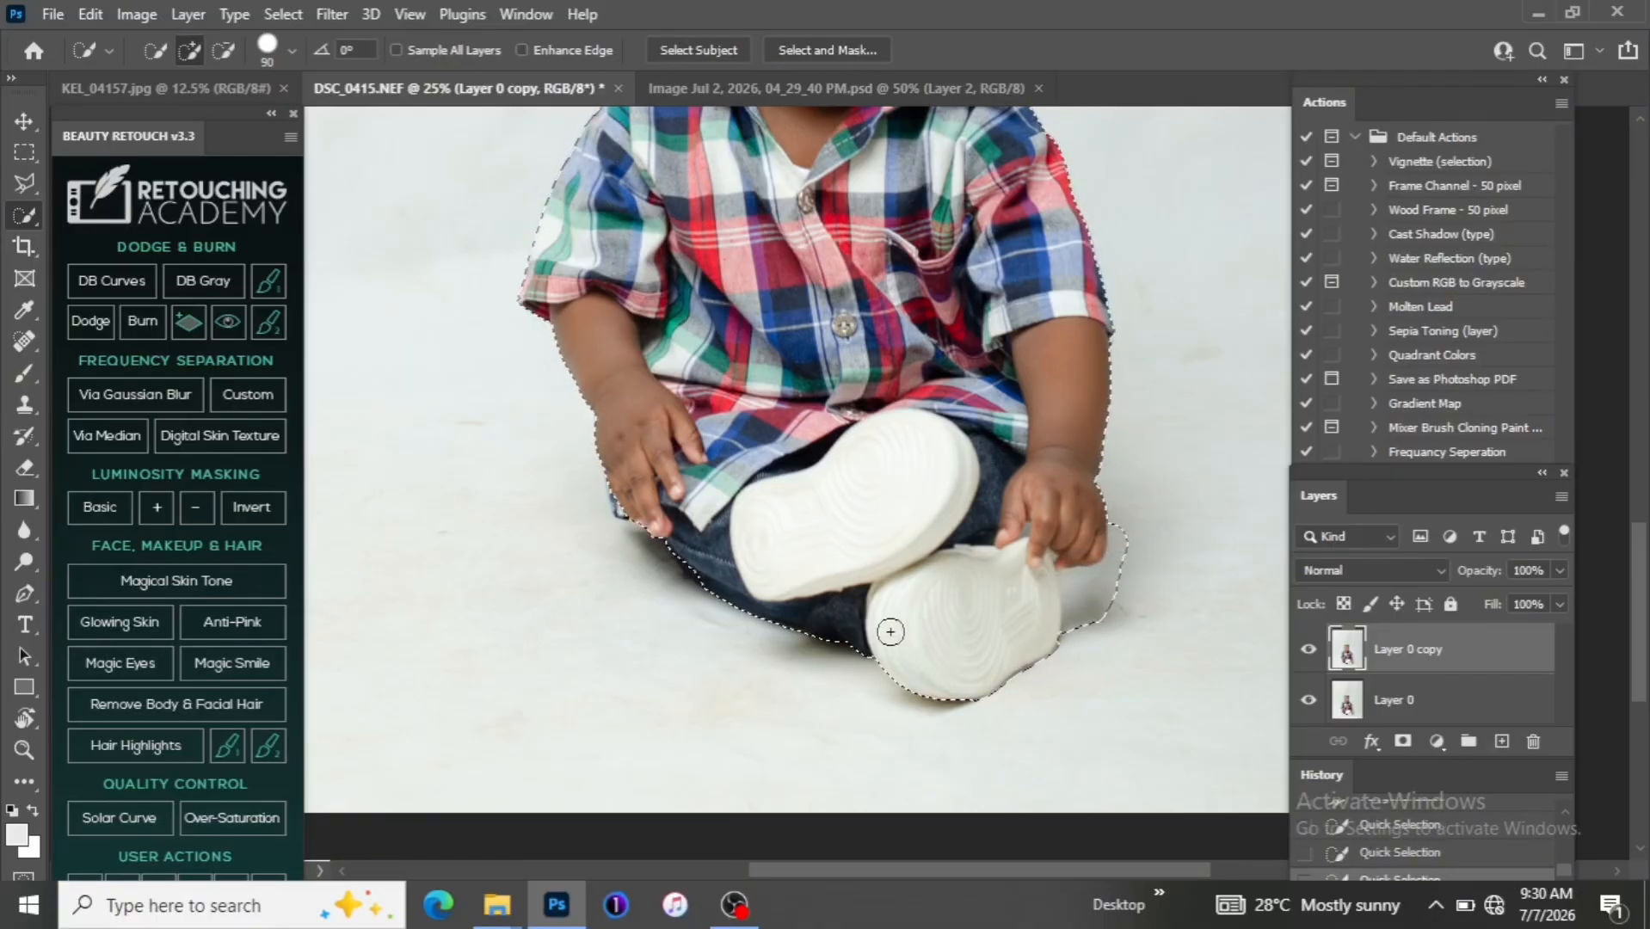
pyautogui.moveTo(829, 636); pyautogui.dragTo(811, 634)
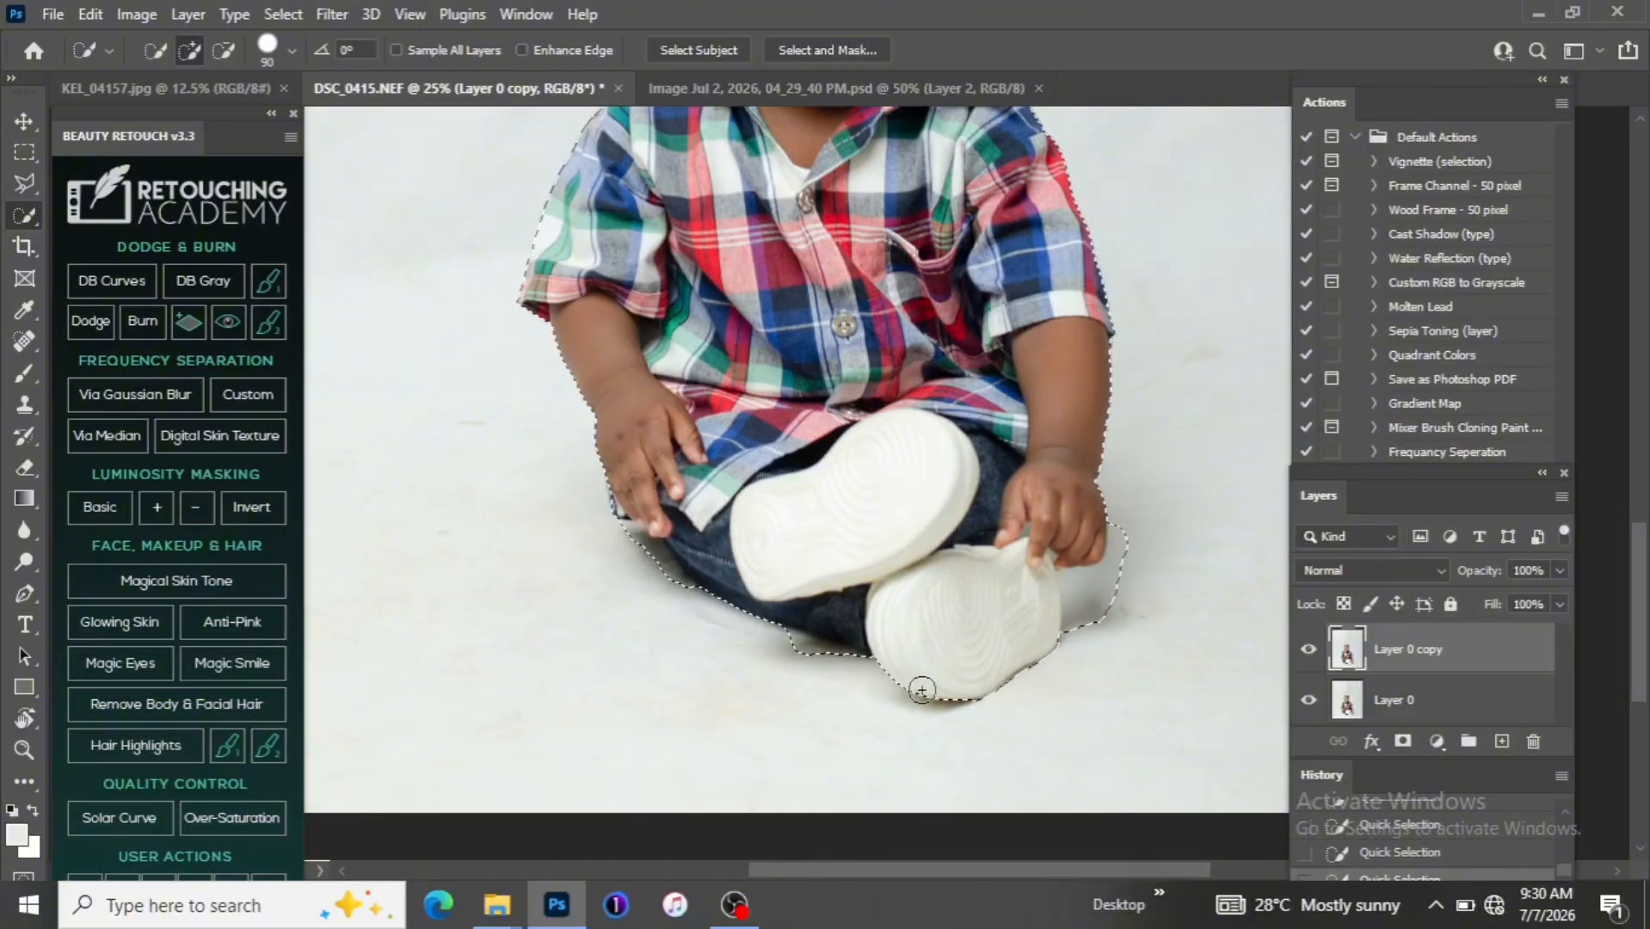
pyautogui.moveTo(923, 685)
pyautogui.mouseDown()
pyautogui.moveTo(987, 678)
pyautogui.moveTo(1040, 647)
pyautogui.mouseUp()
# Add a layer mask to Layer 0 copy from the selection of the child
pyautogui.moveTo(1645, 592); pyautogui.dragTo(1646, 491)
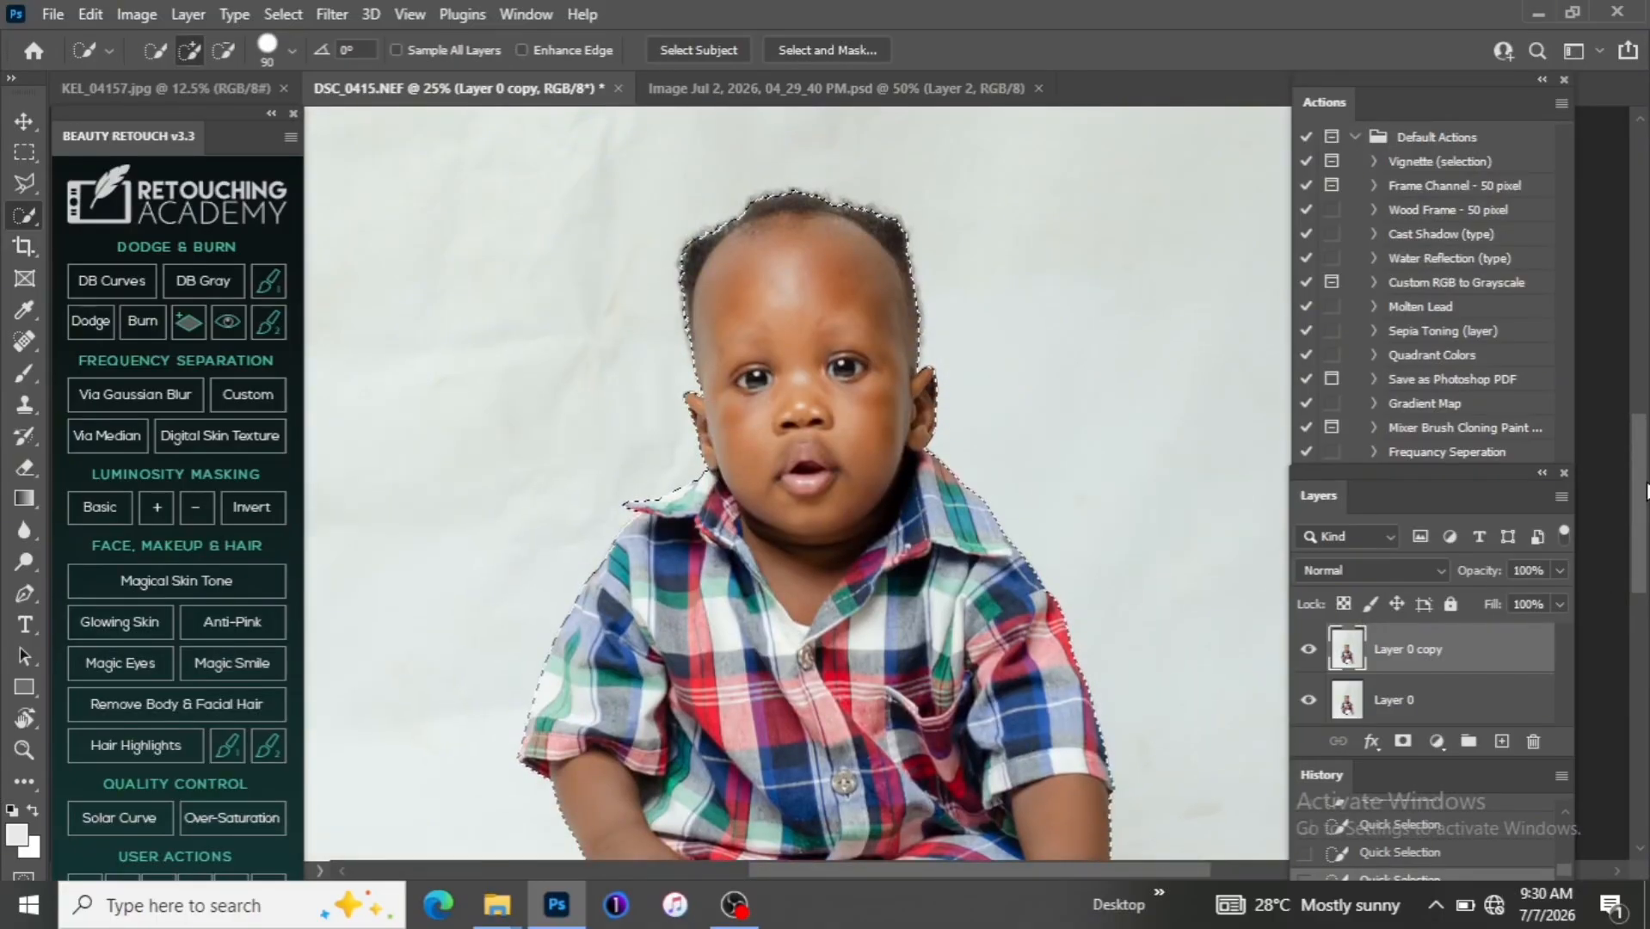
pyautogui.hotkey('ctrl', '-')
pyautogui.hotkey('ctrl', '-')
pyautogui.hotkey('ctrl', '-')
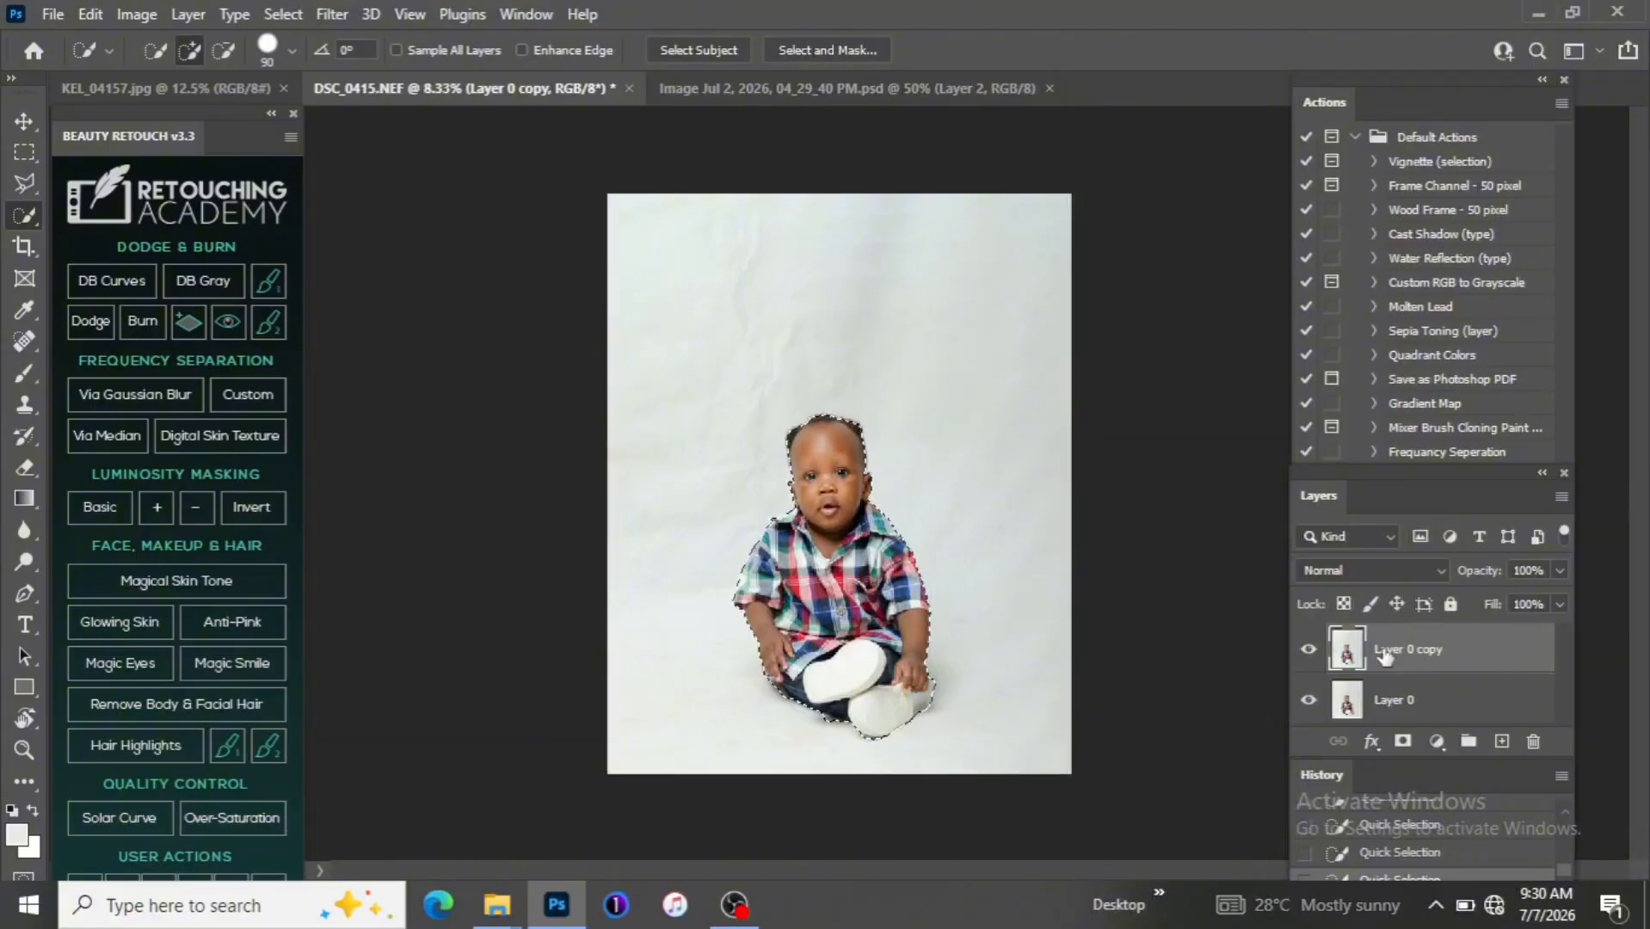
pyautogui.click(1404, 744)
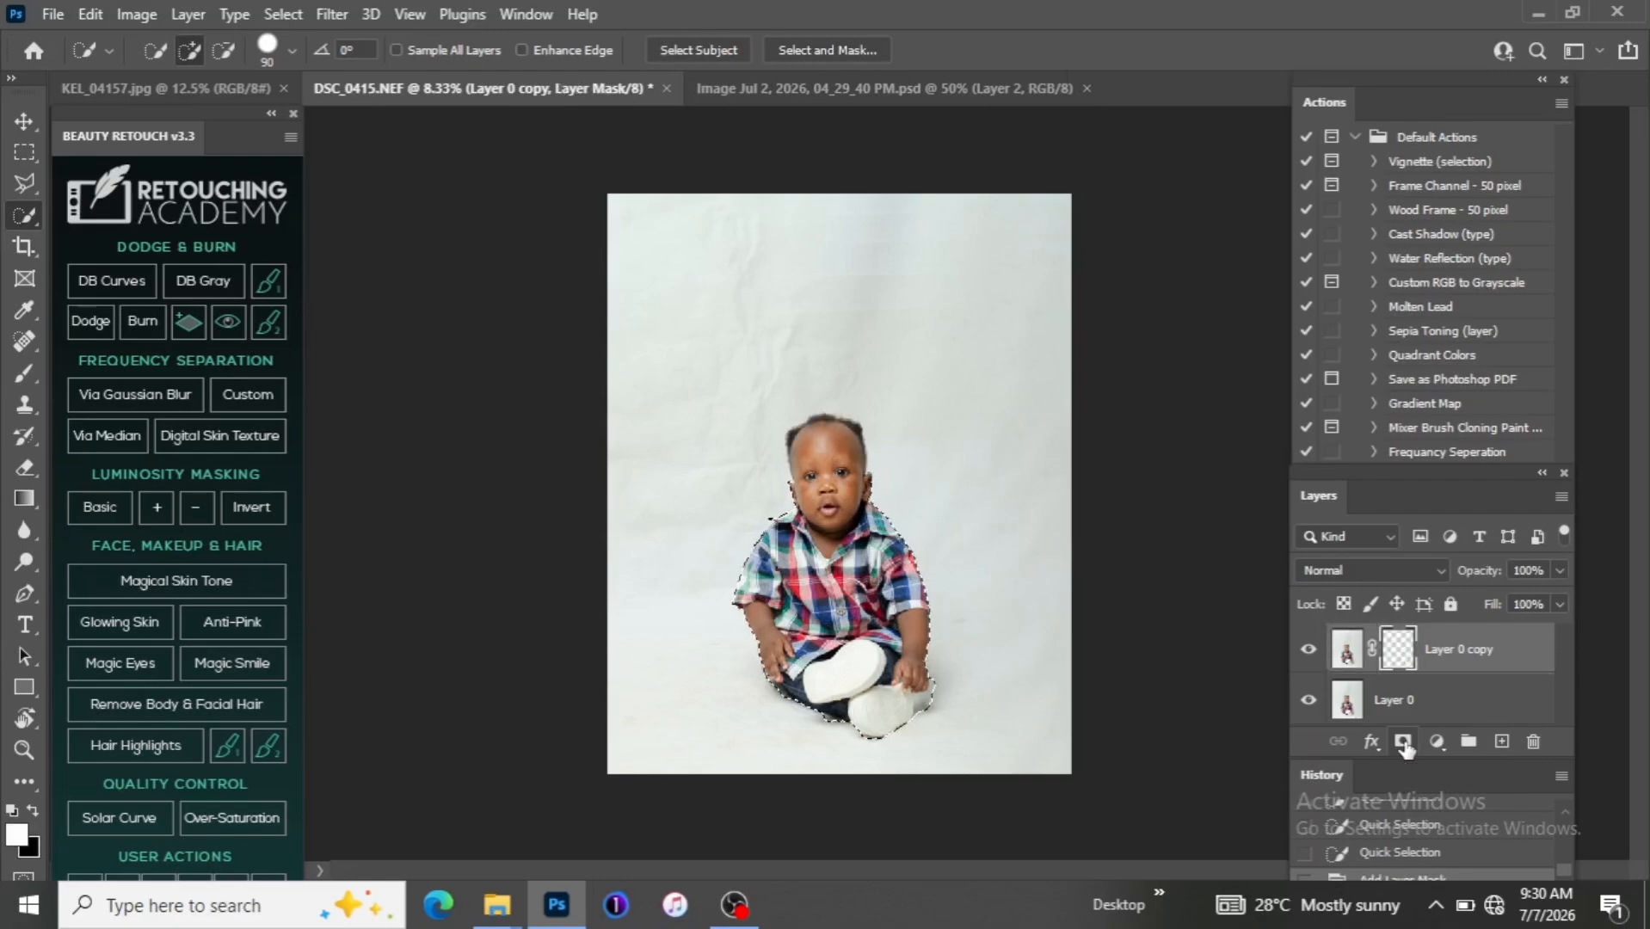
# Load the mask of Layer 0 copy as a selection and copy the child's pixels to a new layer
pyautogui.keyDown('ctrl'); pyautogui.click(1399, 656); pyautogui.keyUp('ctrl')
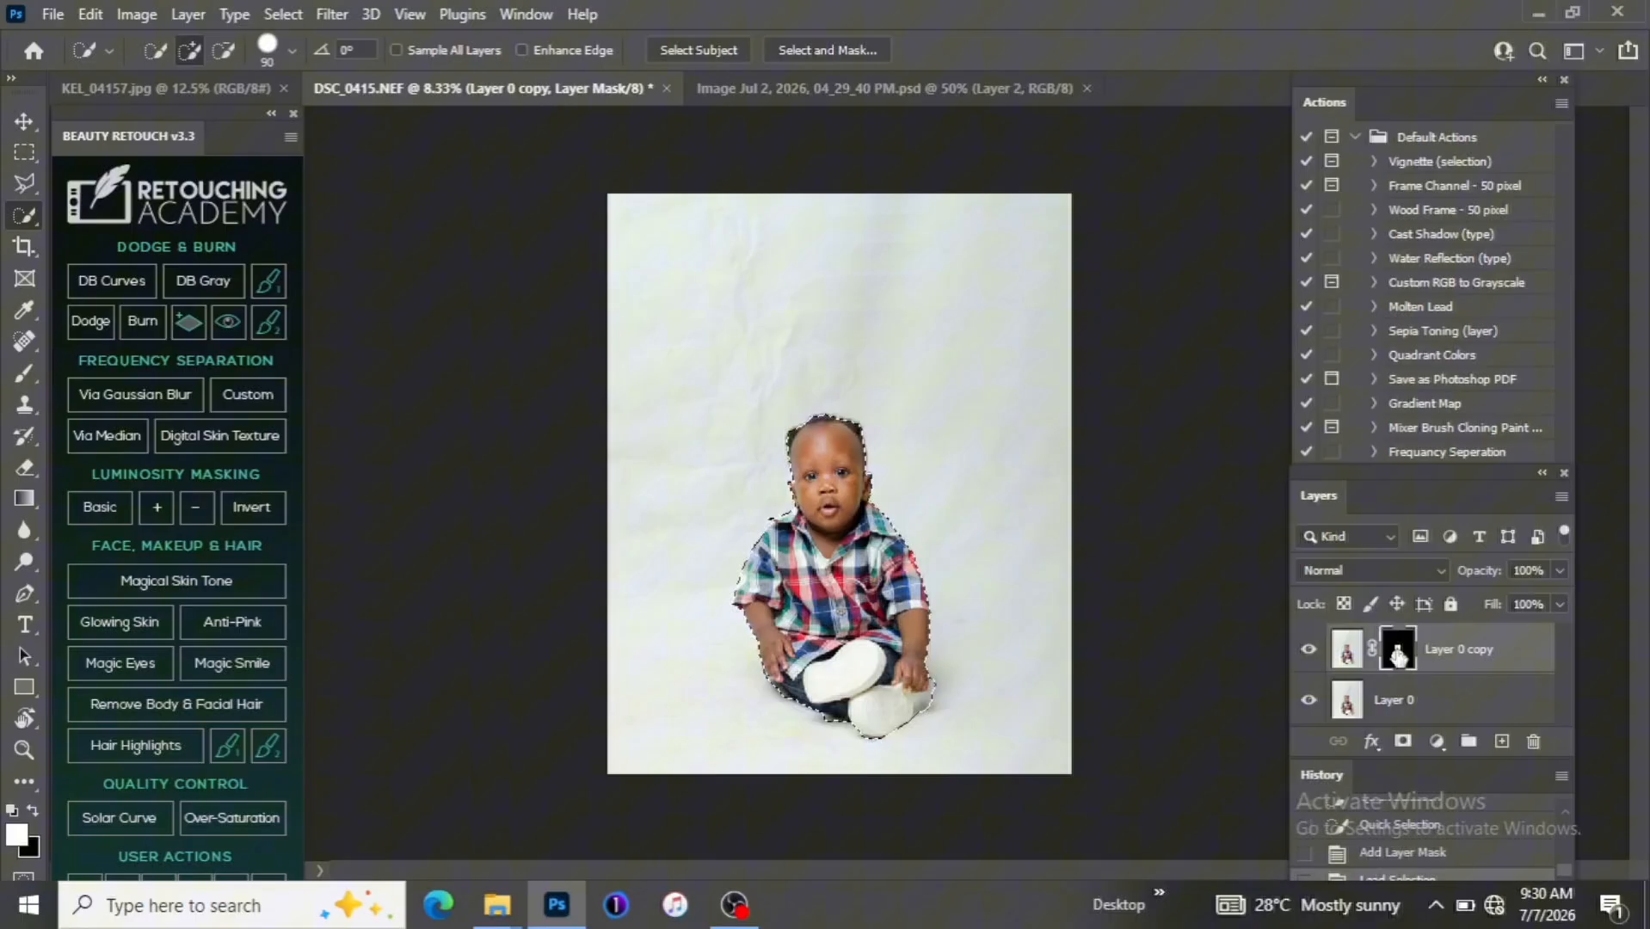
pyautogui.click(1349, 652)
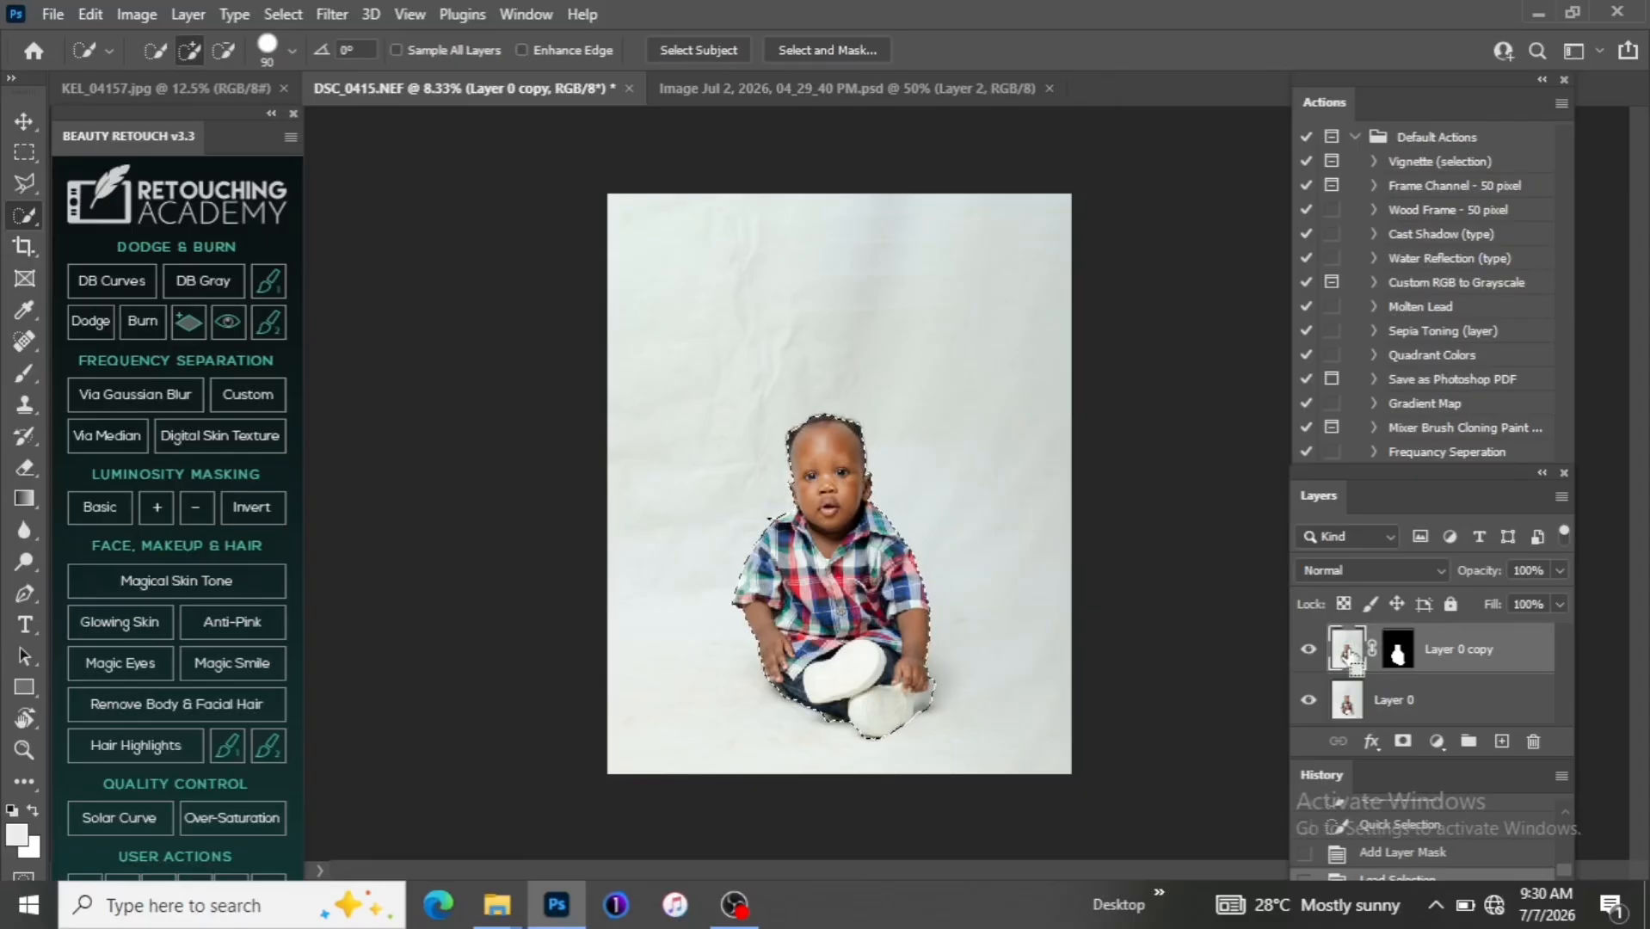
pyautogui.hotkey('ctrl', 'j')
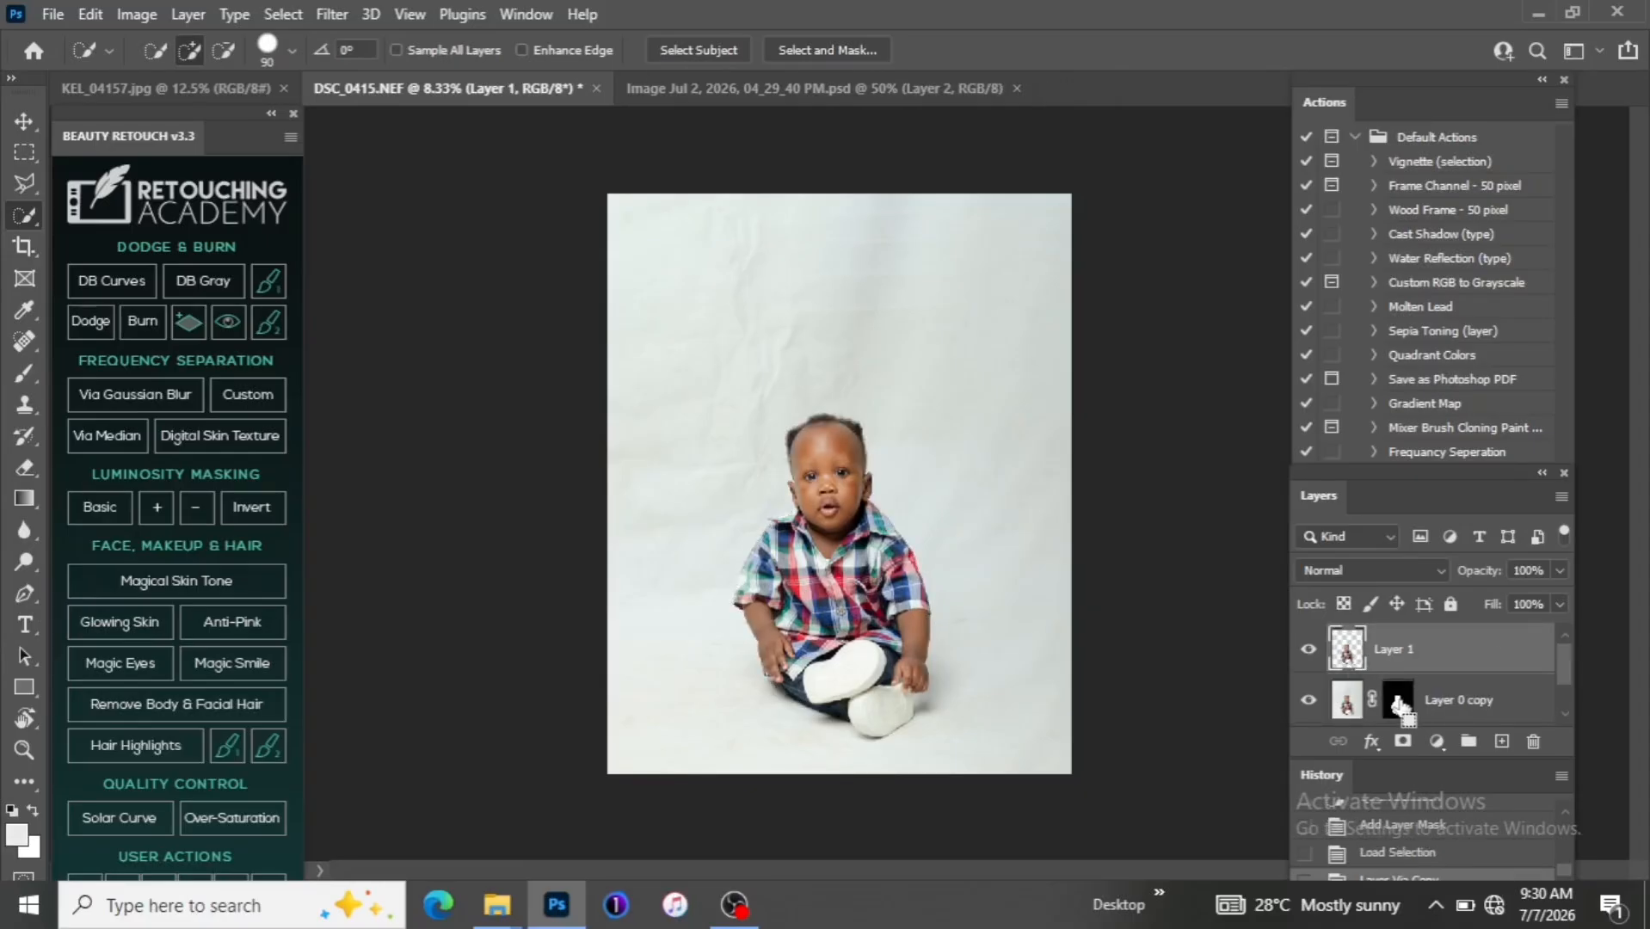
# Reload the mask selection on Layer 0 copy, invert it, and copy the backdrop without the child to a new layer
pyautogui.keyDown('ctrl'); pyautogui.click(1400, 706); pyautogui.keyUp('ctrl')
pyautogui.click(1349, 702)
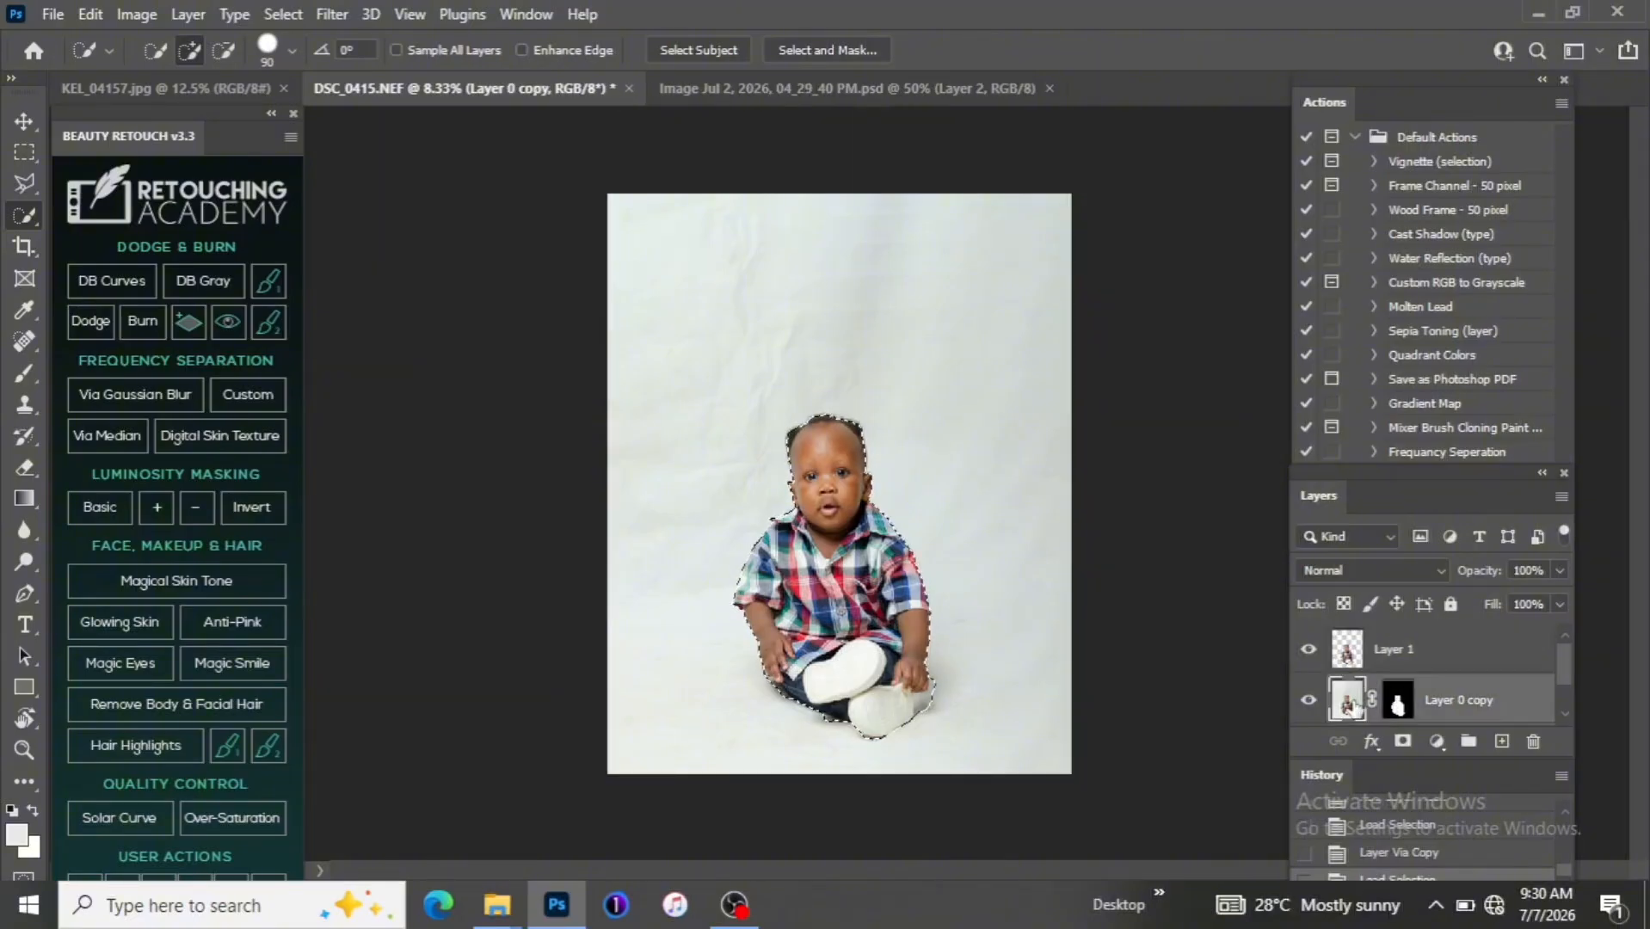
pyautogui.moveTo(1353, 707); pyautogui.dragTo(1358, 716)
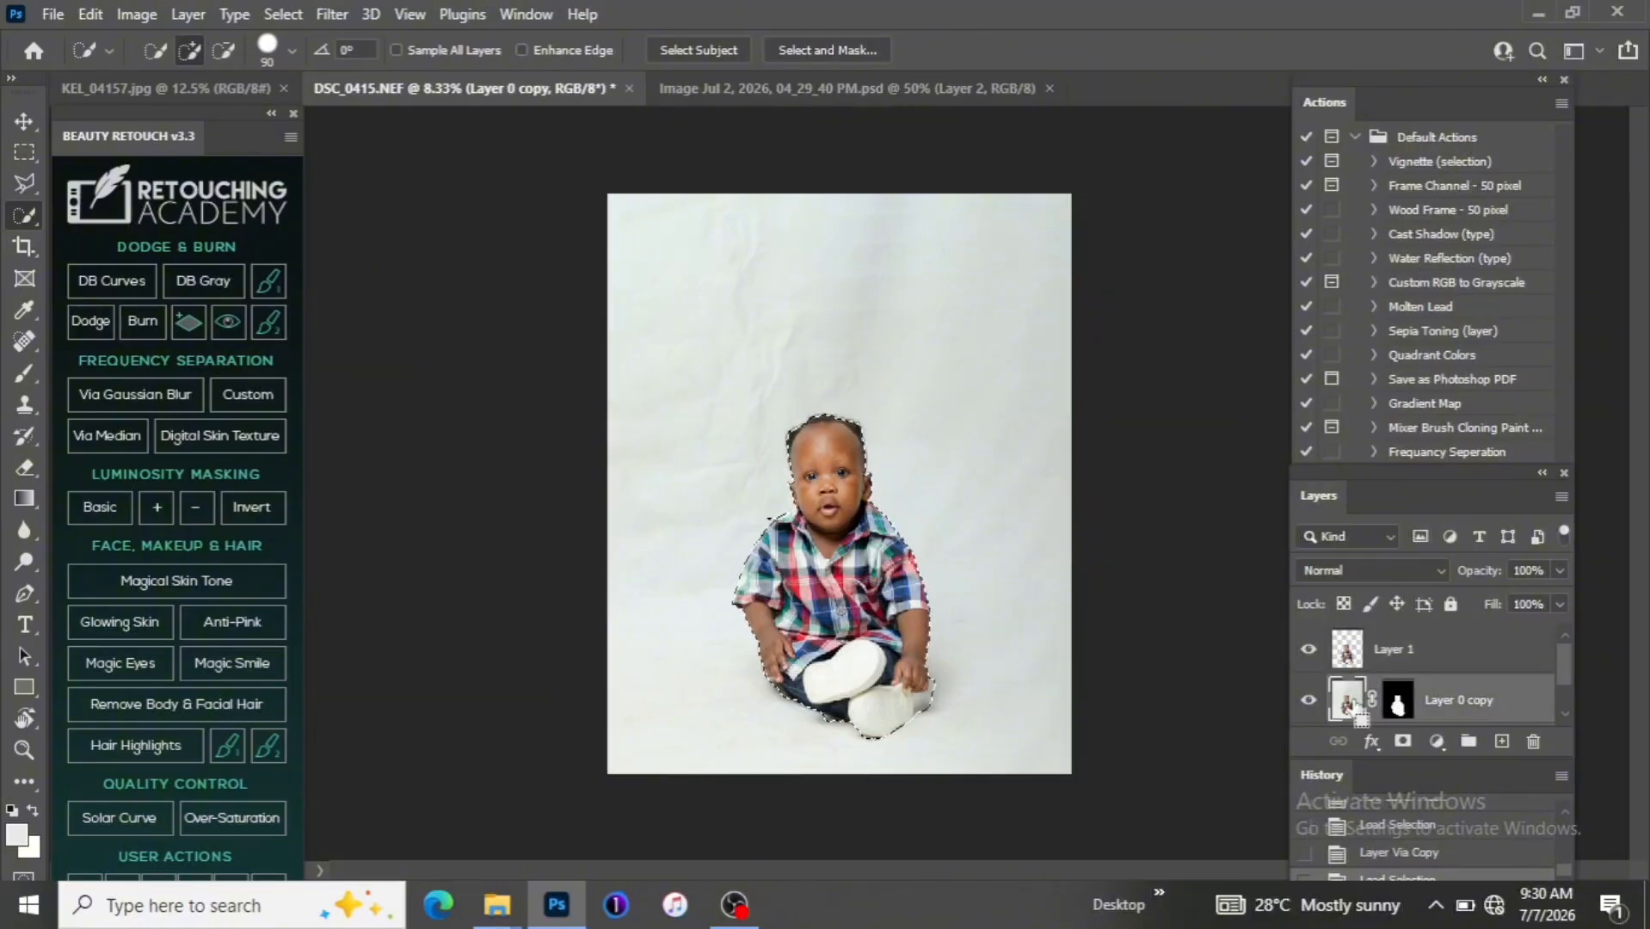
pyautogui.hotkey('ctrl', 'shift', 'i')
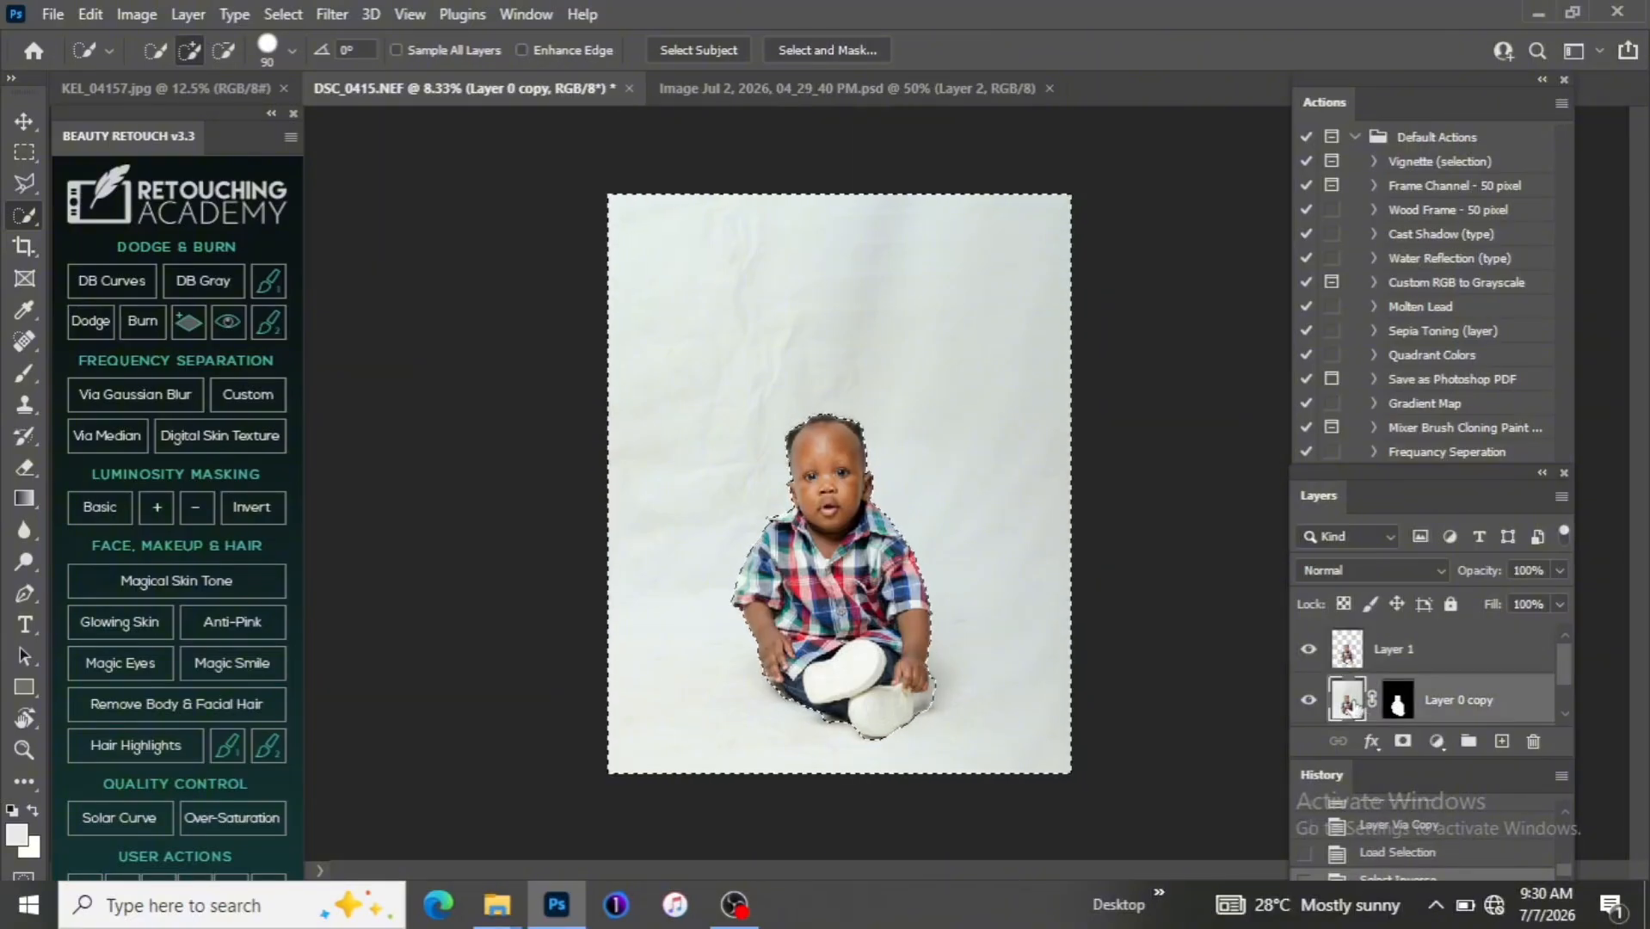
pyautogui.hotkey('ctrl', 'j')
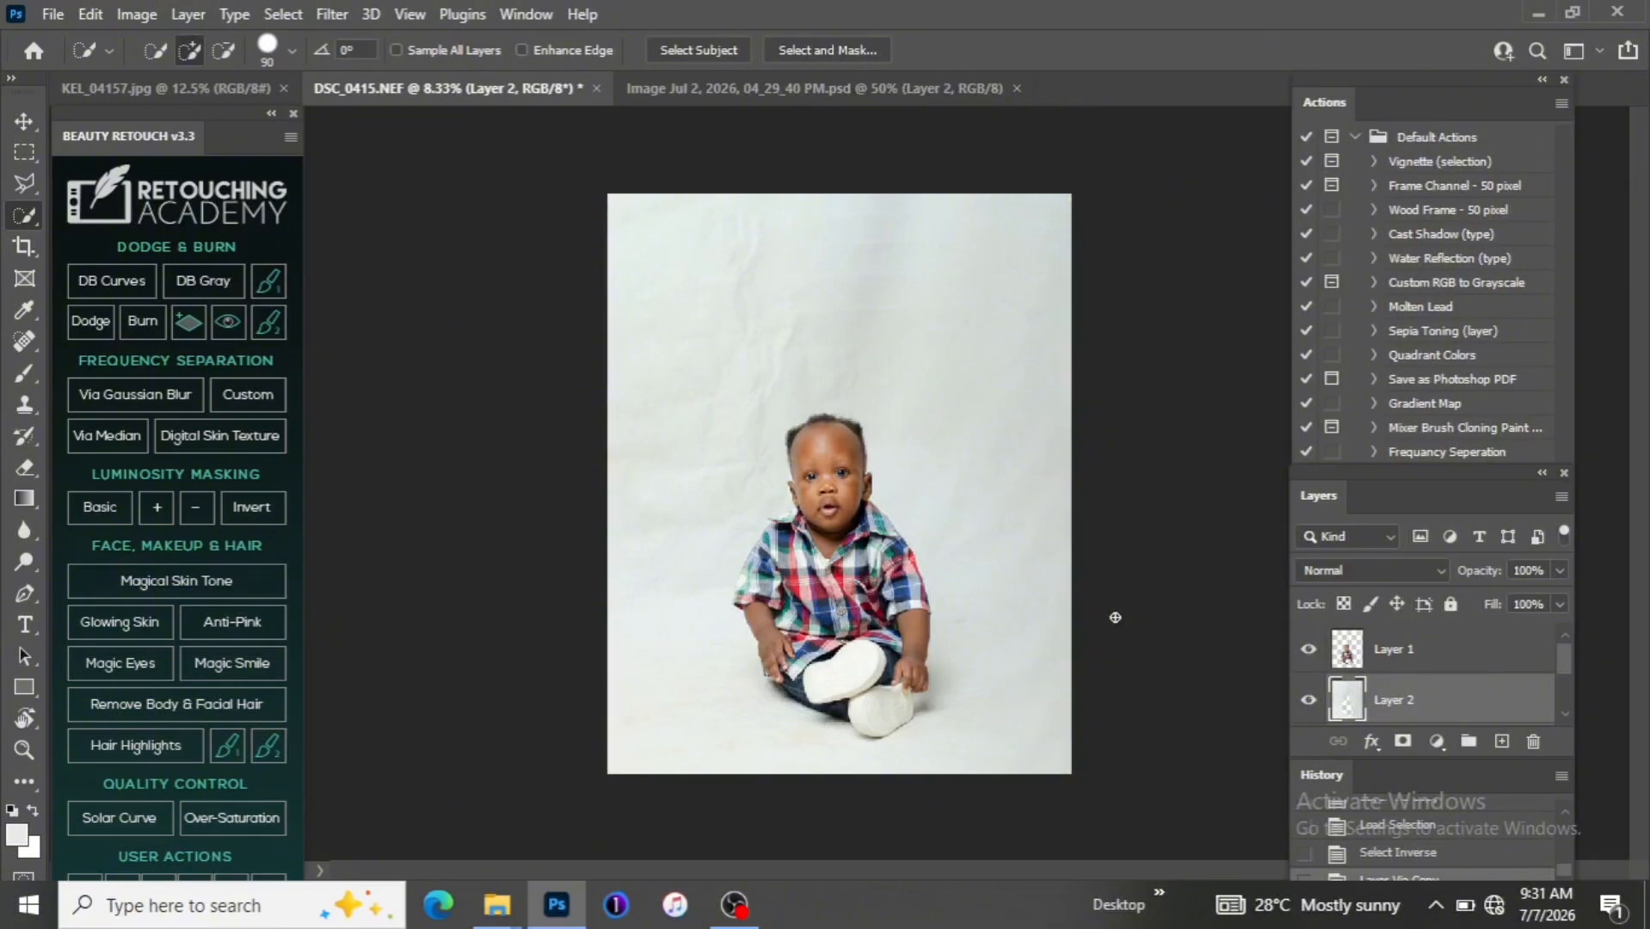
# Smooth the backdrop wrinkles around the child on Layer 2 using the Mixer Brush with a soft round tip at size 1000
pyautogui.hotkey('ctrl', '+')
pyautogui.hotkey('ctrl', '-')
pyautogui.hotkey('ctrl', '+')
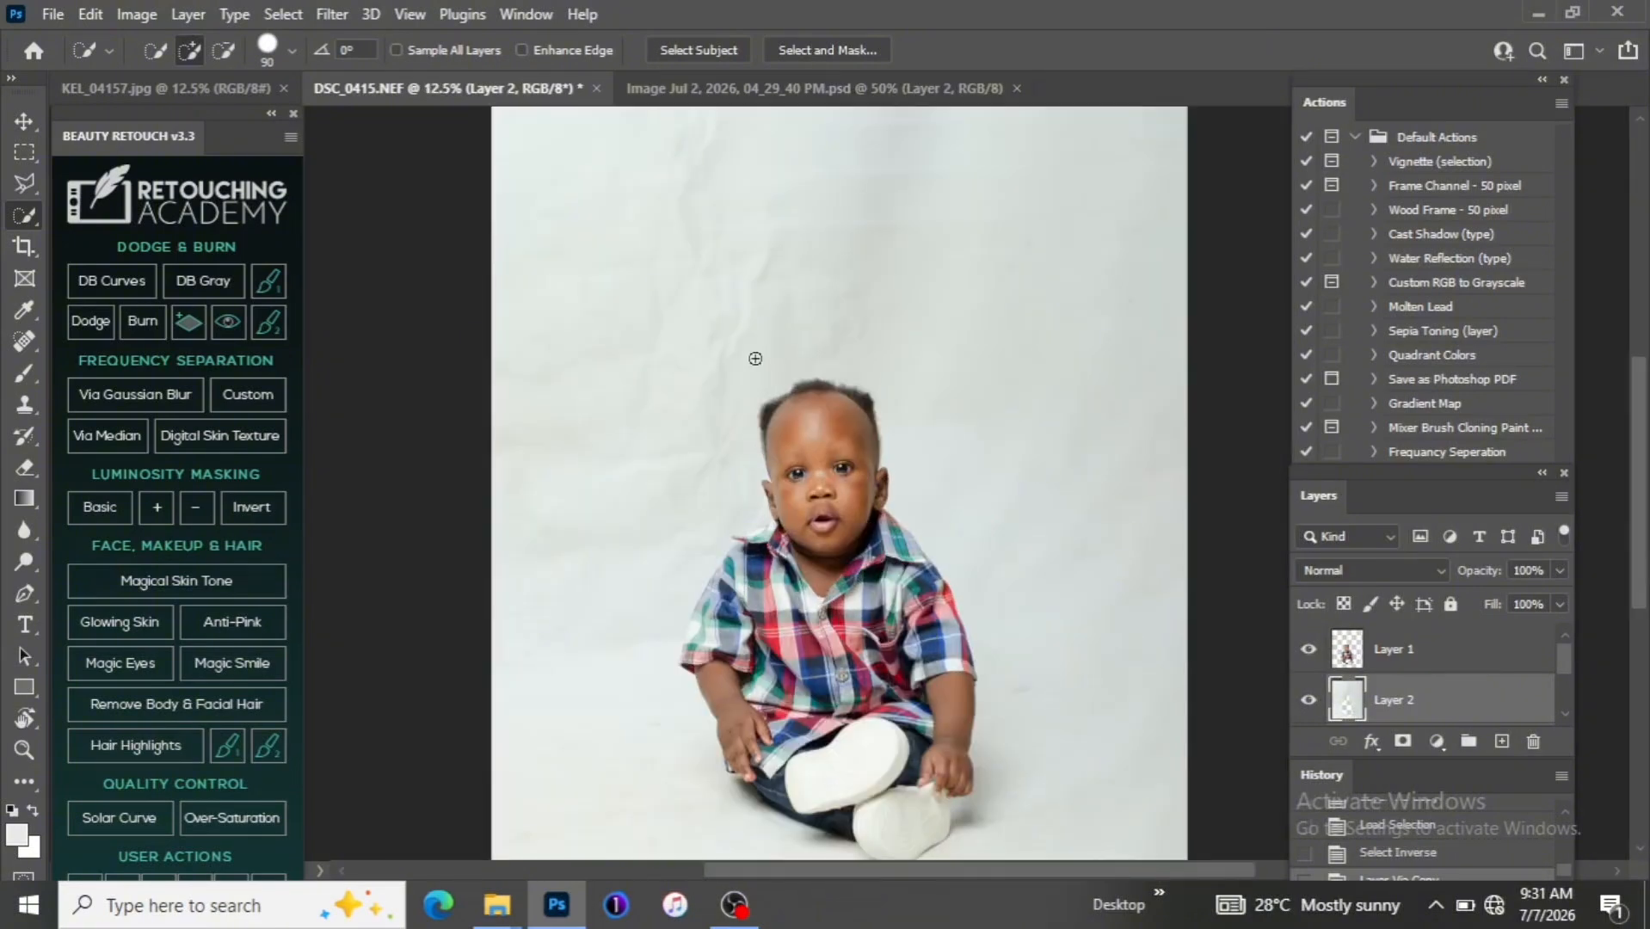
pyautogui.press('b')
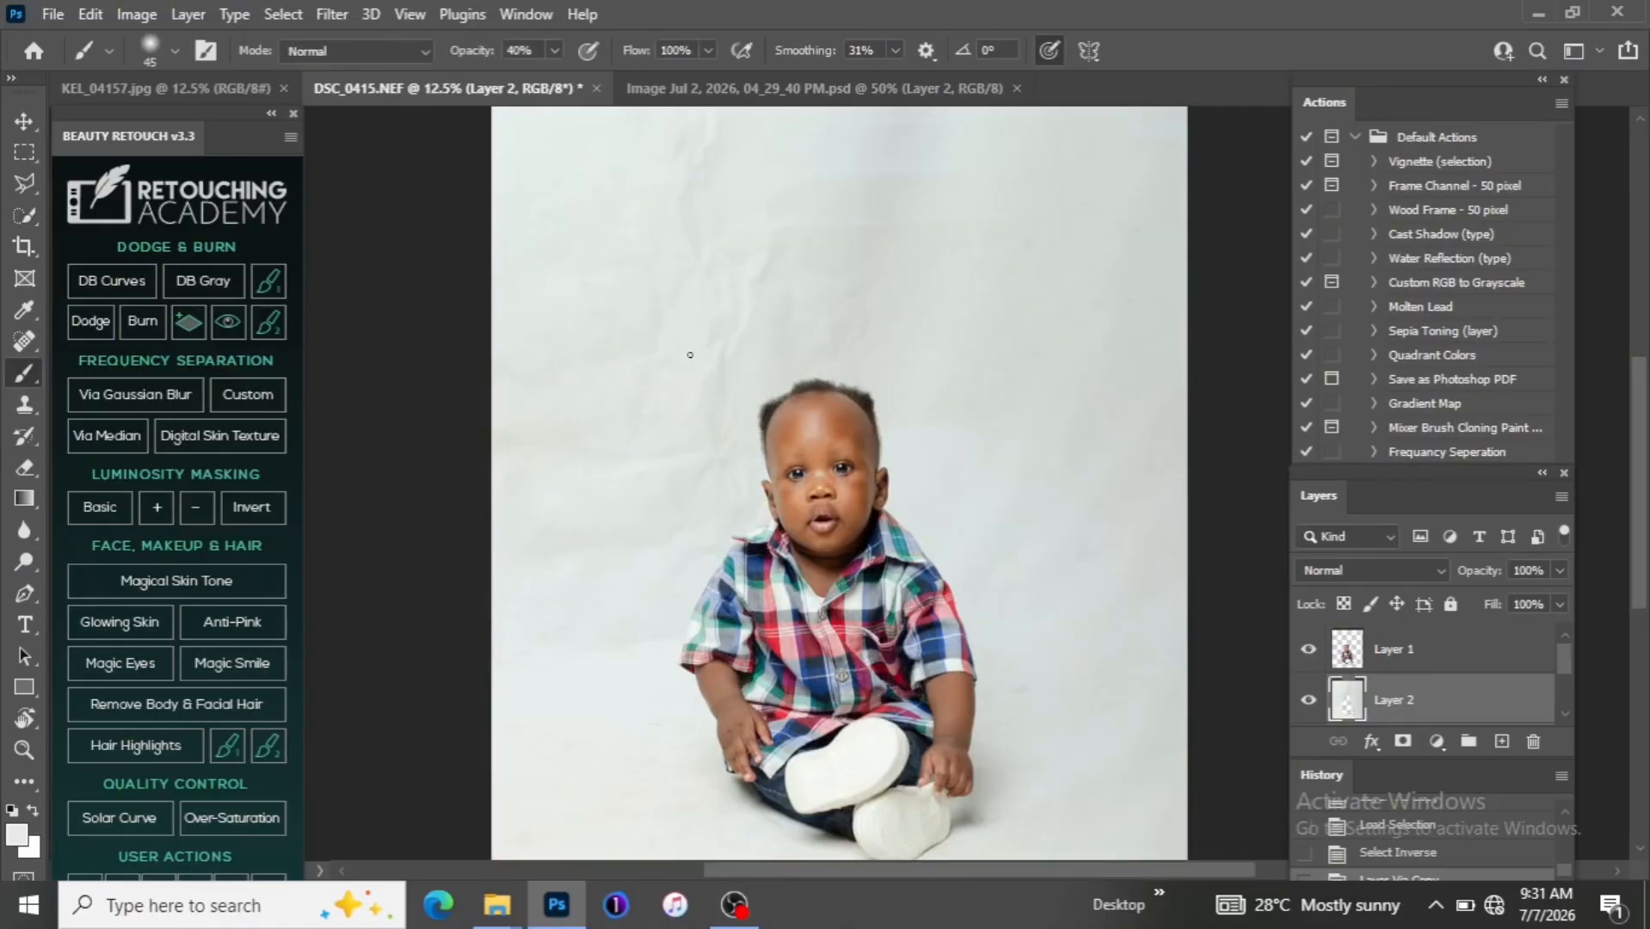
pyautogui.rightClick(20, 372)
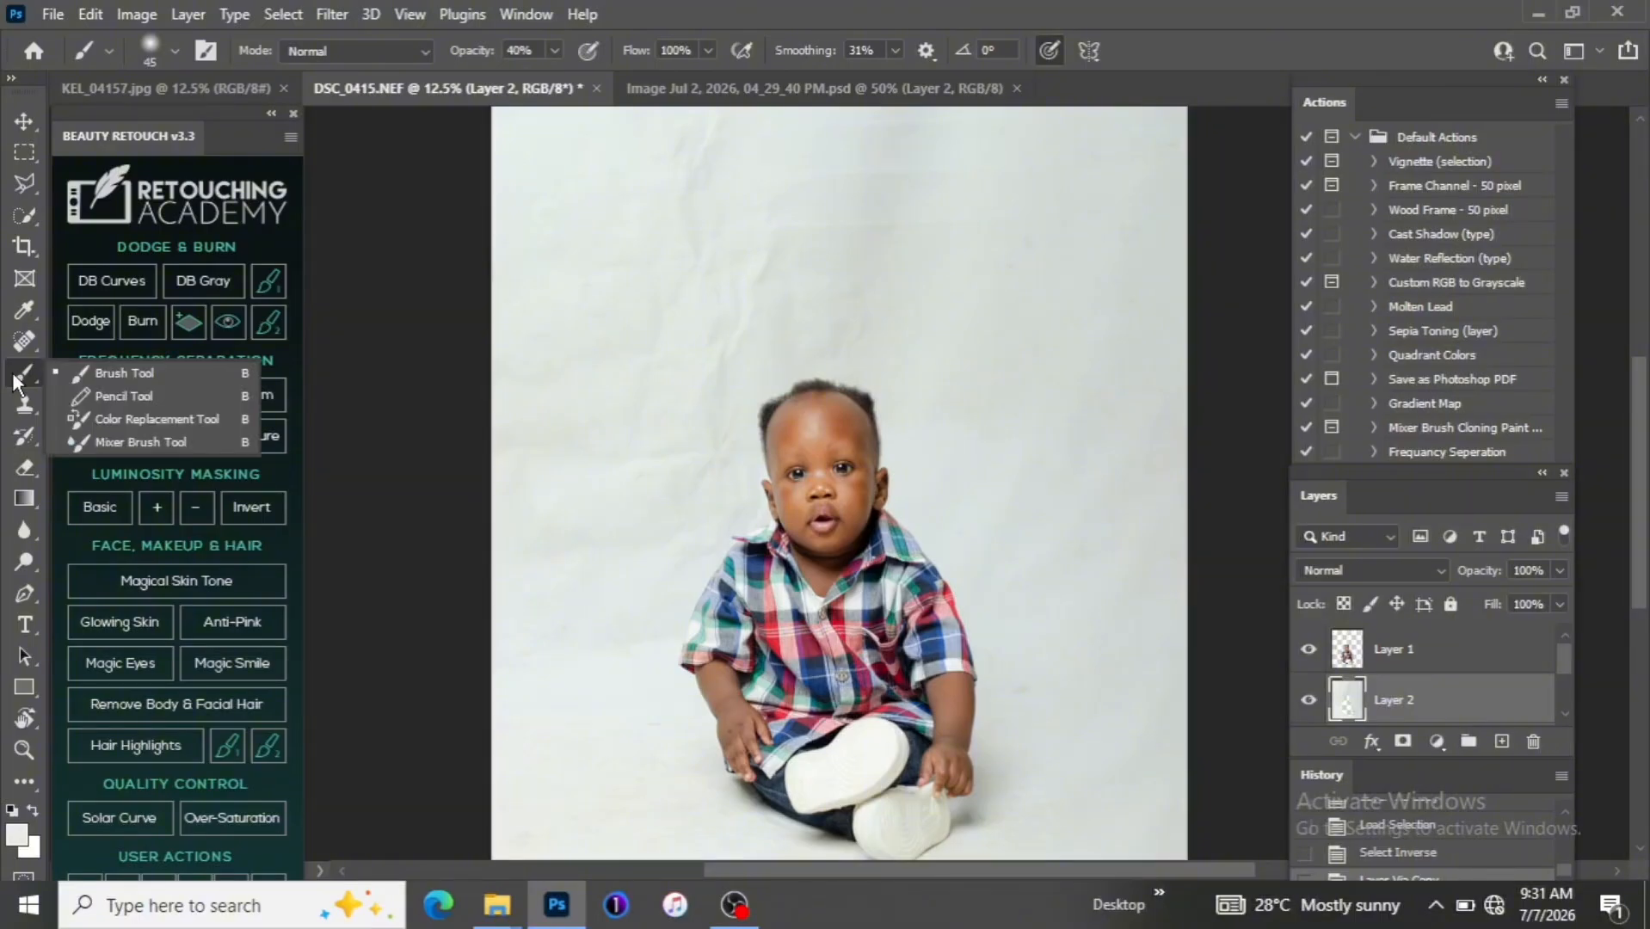
pyautogui.click(137, 446)
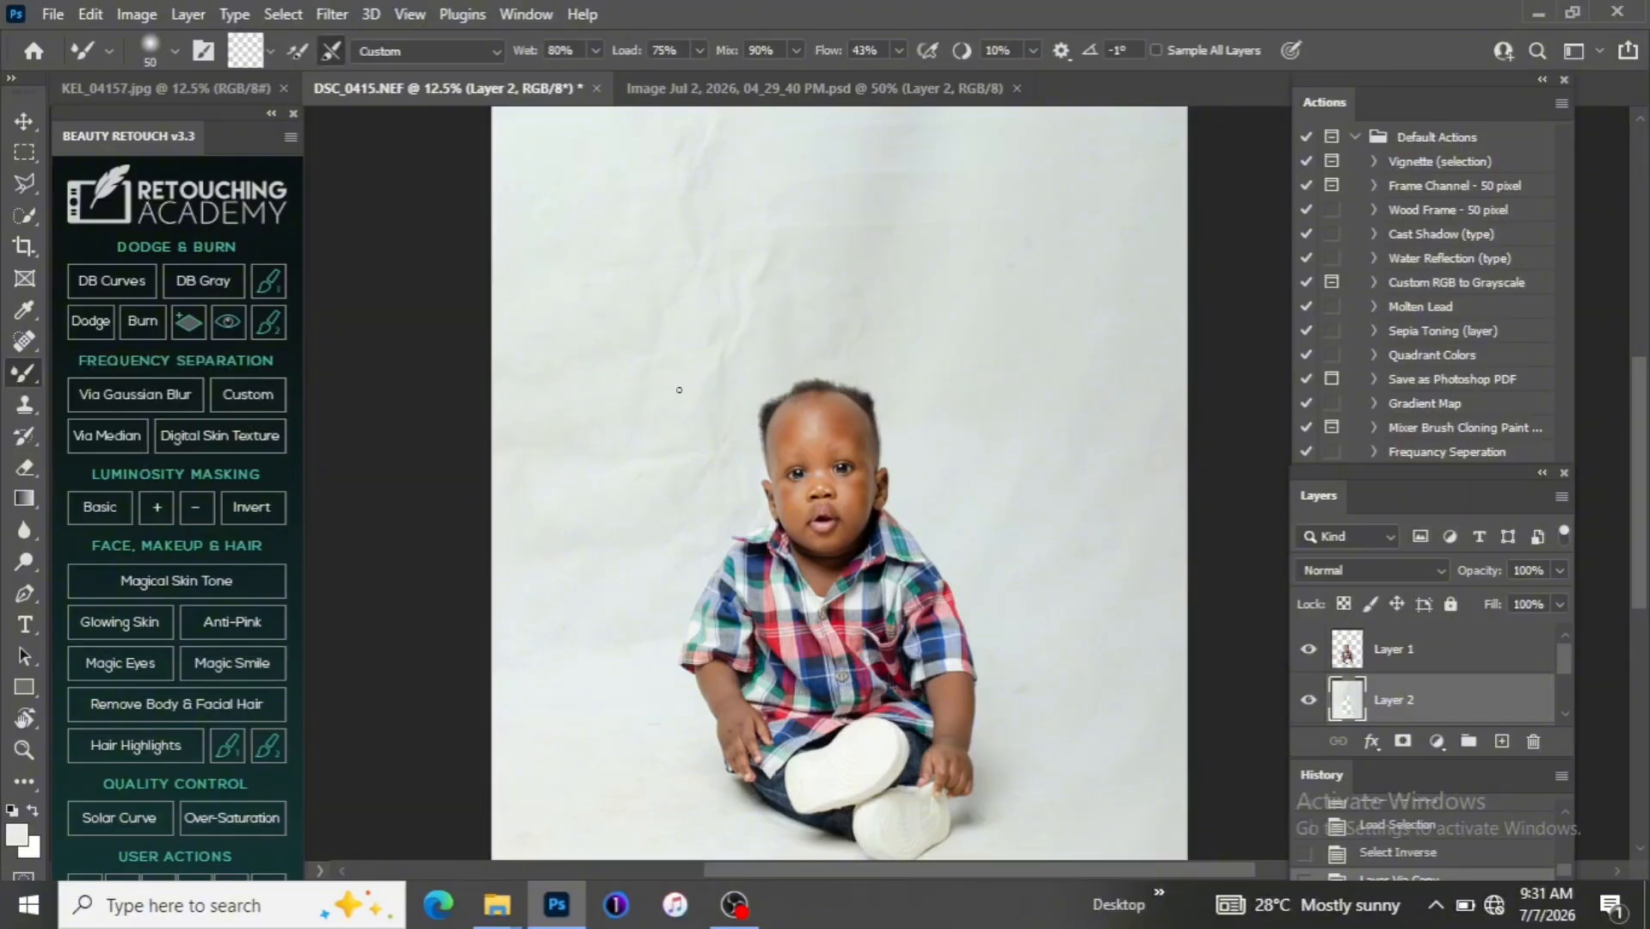
pyautogui.rightClick(708, 348)
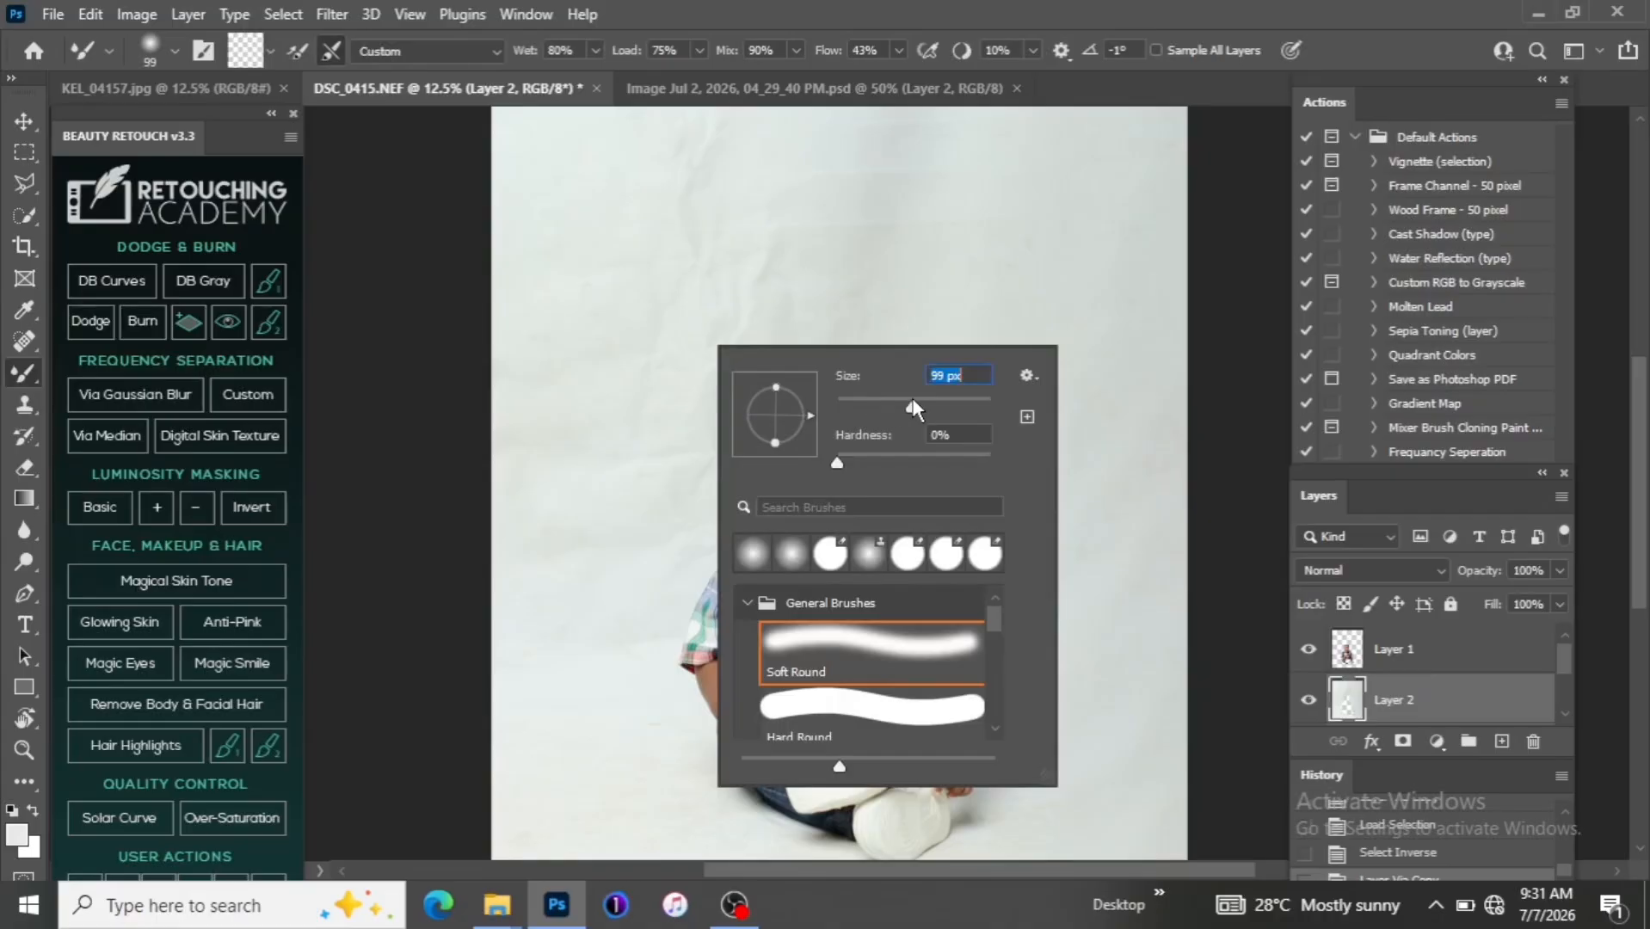
pyautogui.press('Return')
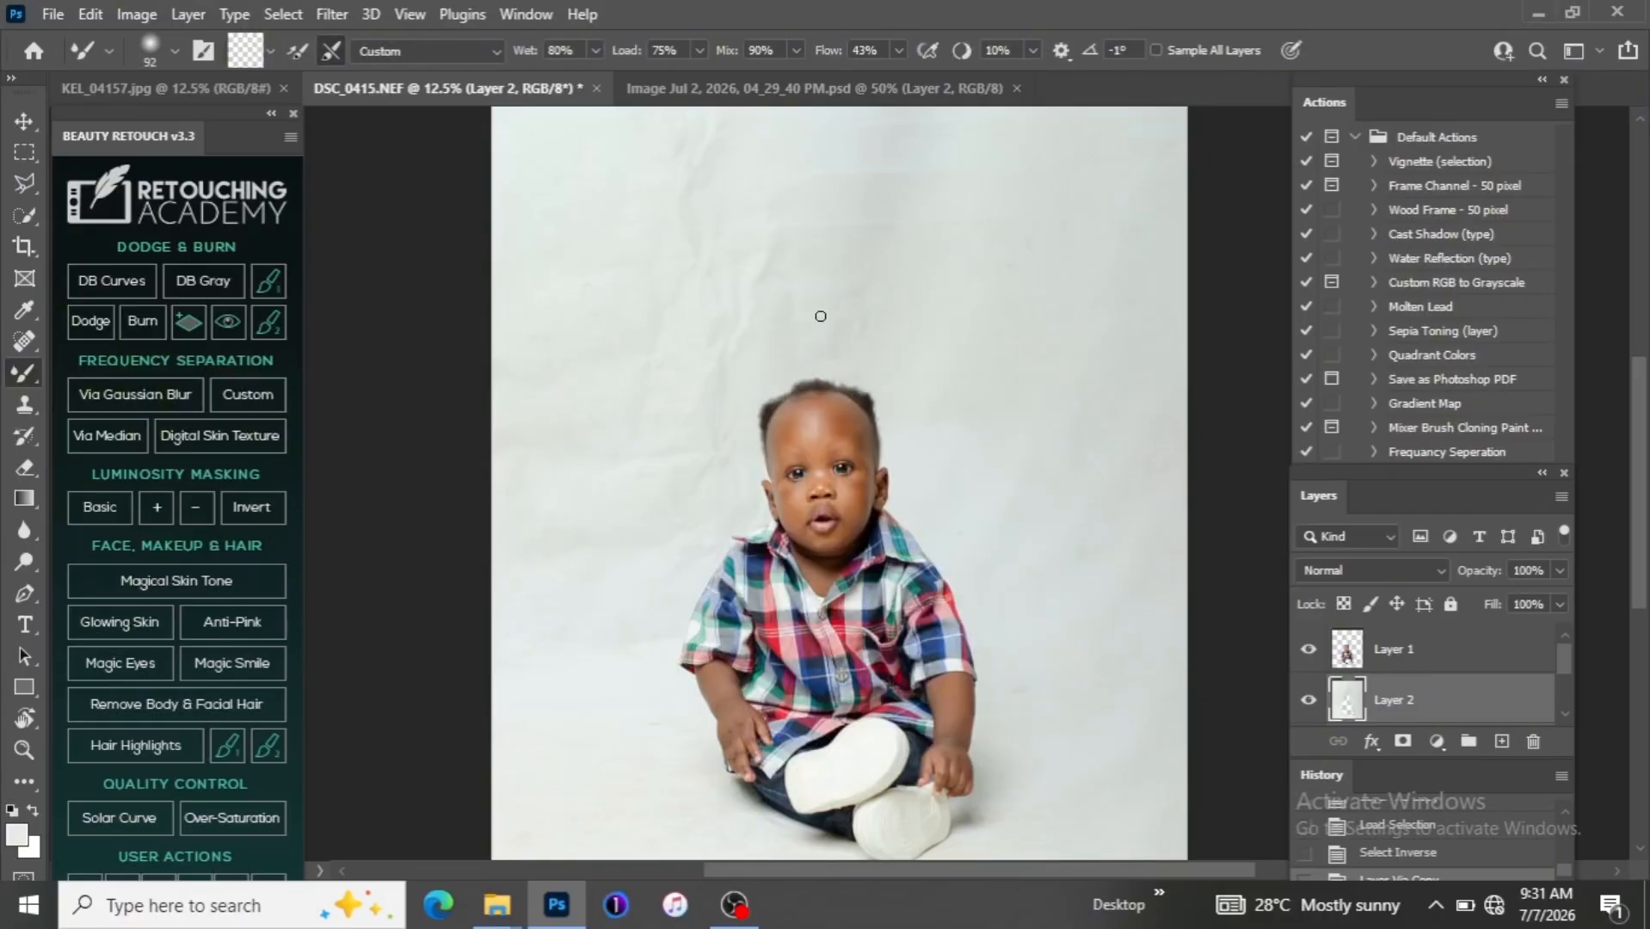
pyautogui.press(']')
pyautogui.press(']')
pyautogui.press(']')
pyautogui.press(']')
pyautogui.press(']')
pyautogui.press(']')
pyautogui.press(']')
pyautogui.moveTo(786, 272)
pyautogui.mouseDown()
pyautogui.moveTo(857, 257)
pyautogui.moveTo(619, 286)
pyautogui.moveTo(887, 267)
pyautogui.moveTo(577, 270)
pyautogui.moveTo(862, 301)
pyautogui.moveTo(581, 311)
pyautogui.moveTo(891, 250)
pyautogui.moveTo(769, 239)
pyautogui.moveTo(642, 288)
pyautogui.moveTo(918, 283)
pyautogui.moveTo(587, 412)
pyautogui.moveTo(906, 224)
pyautogui.moveTo(646, 431)
pyautogui.moveTo(699, 351)
pyautogui.moveTo(893, 247)
pyautogui.moveTo(596, 181)
pyautogui.moveTo(730, 178)
pyautogui.moveTo(820, 150)
pyautogui.moveTo(428, 189)
pyautogui.moveTo(595, 179)
pyautogui.moveTo(834, 200)
pyautogui.moveTo(430, 160)
pyautogui.moveTo(812, 228)
pyautogui.moveTo(647, 374)
pyautogui.moveTo(780, 279)
pyautogui.moveTo(746, 160)
pyautogui.moveTo(531, 185)
pyautogui.moveTo(721, 271)
pyautogui.moveTo(948, 275)
pyautogui.moveTo(998, 214)
pyautogui.moveTo(848, 224)
pyautogui.moveTo(788, 133)
pyautogui.moveTo(516, 178)
pyautogui.moveTo(748, 183)
pyautogui.moveTo(568, 179)
pyautogui.moveTo(475, 199)
pyautogui.moveTo(826, 168)
pyautogui.moveTo(554, 128)
pyautogui.moveTo(634, 127)
pyautogui.moveTo(802, 168)
pyautogui.moveTo(477, 189)
pyautogui.moveTo(777, 205)
pyautogui.moveTo(689, 283)
pyautogui.moveTo(1007, 265)
pyautogui.moveTo(899, 182)
pyautogui.moveTo(1173, 167)
pyautogui.moveTo(957, 215)
pyautogui.moveTo(1206, 380)
pyautogui.moveTo(1123, 373)
pyautogui.moveTo(970, 291)
pyautogui.moveTo(1178, 545)
pyautogui.moveTo(1110, 500)
pyautogui.moveTo(1014, 347)
pyautogui.moveTo(1112, 669)
pyautogui.moveTo(1024, 325)
pyautogui.moveTo(1104, 685)
pyautogui.moveTo(1031, 374)
pyautogui.moveTo(1067, 727)
pyautogui.moveTo(1002, 358)
pyautogui.moveTo(1128, 465)
pyautogui.moveTo(1160, 89)
pyautogui.moveTo(1033, 188)
pyautogui.moveTo(455, 250)
pyautogui.moveTo(575, 435)
pyautogui.moveTo(618, 397)
pyautogui.moveTo(509, 647)
pyautogui.mouseUp()
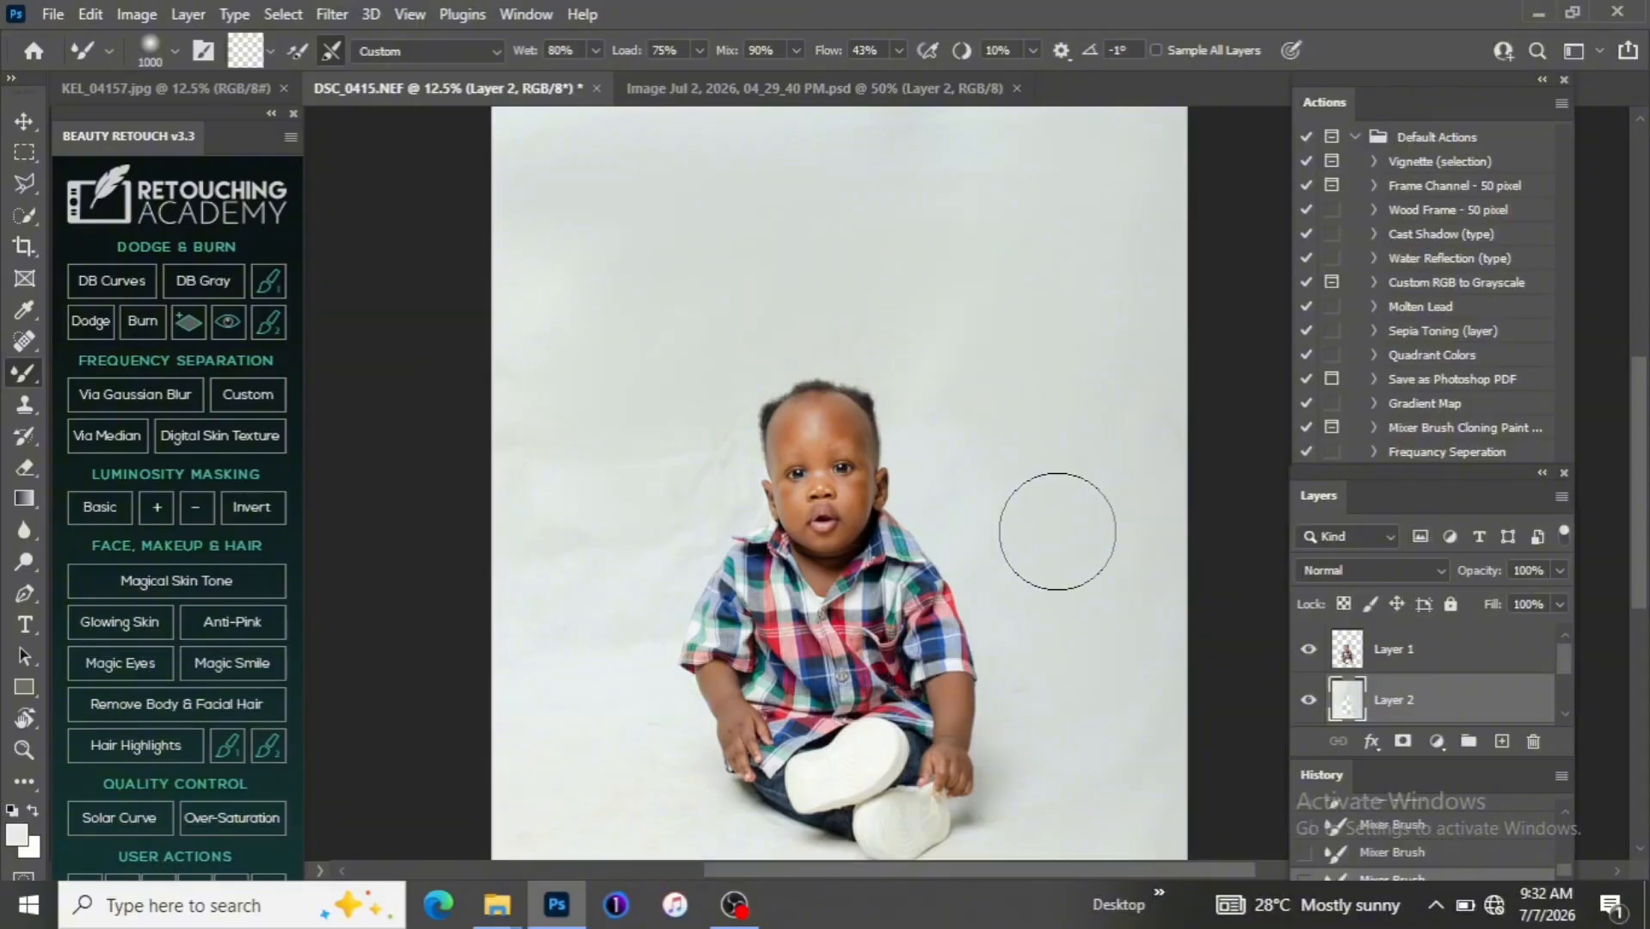
# Examine the smoothed backdrop and the floor around the child at different zoom levels
pyautogui.hotkey('ctrl', '-')
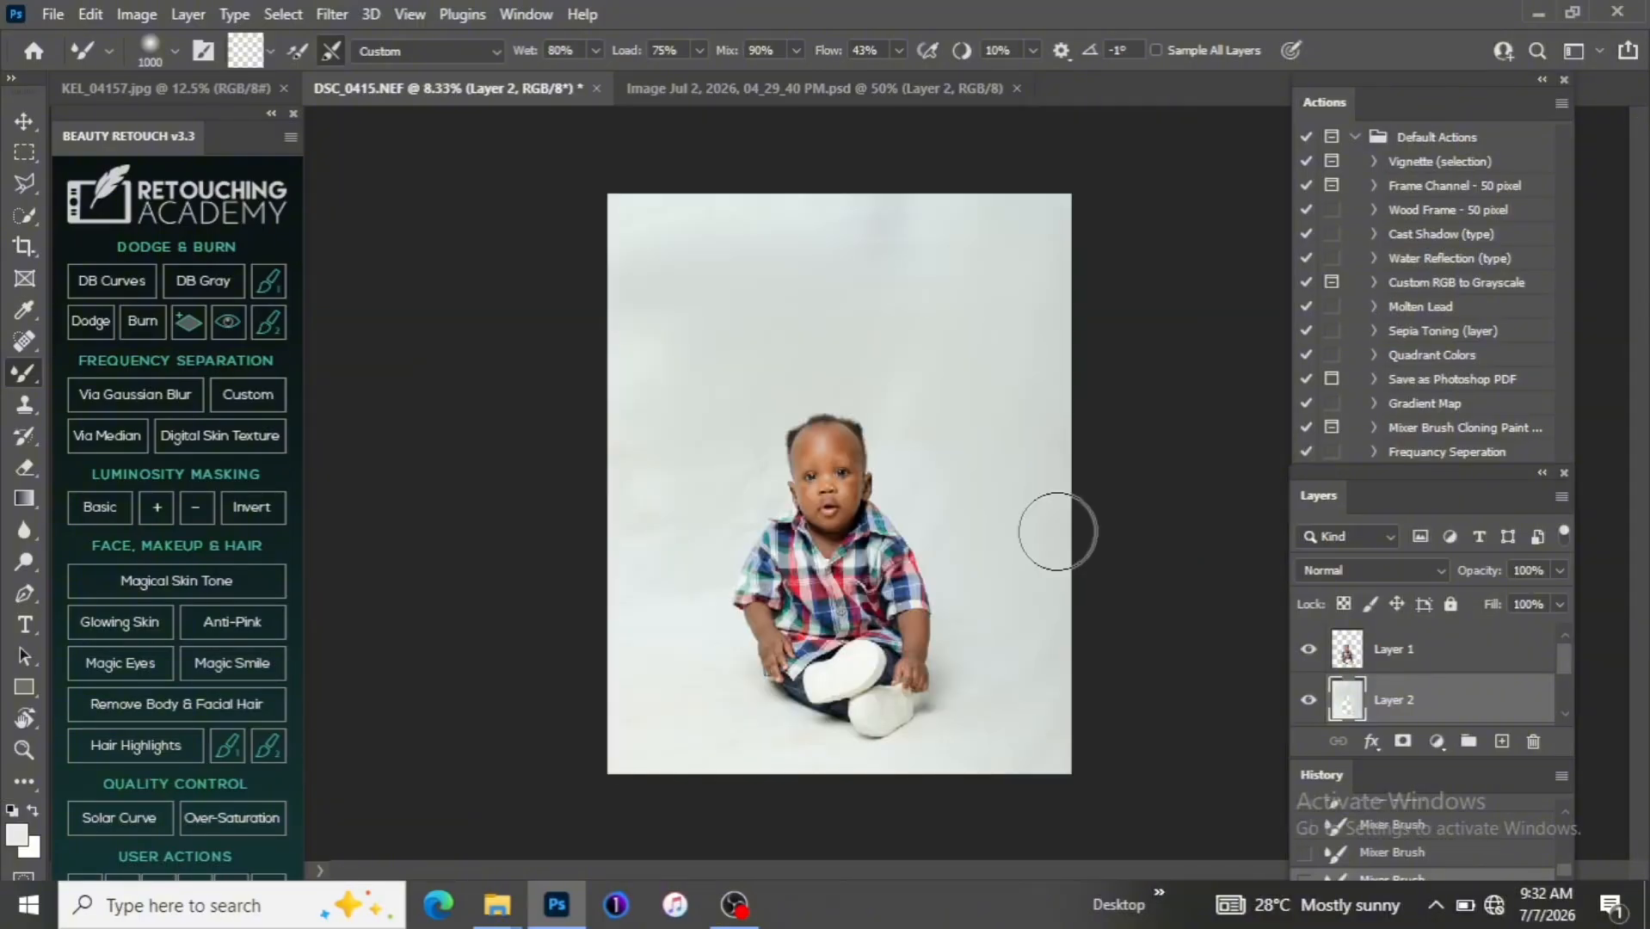
pyautogui.hotkey('ctrl', '+')
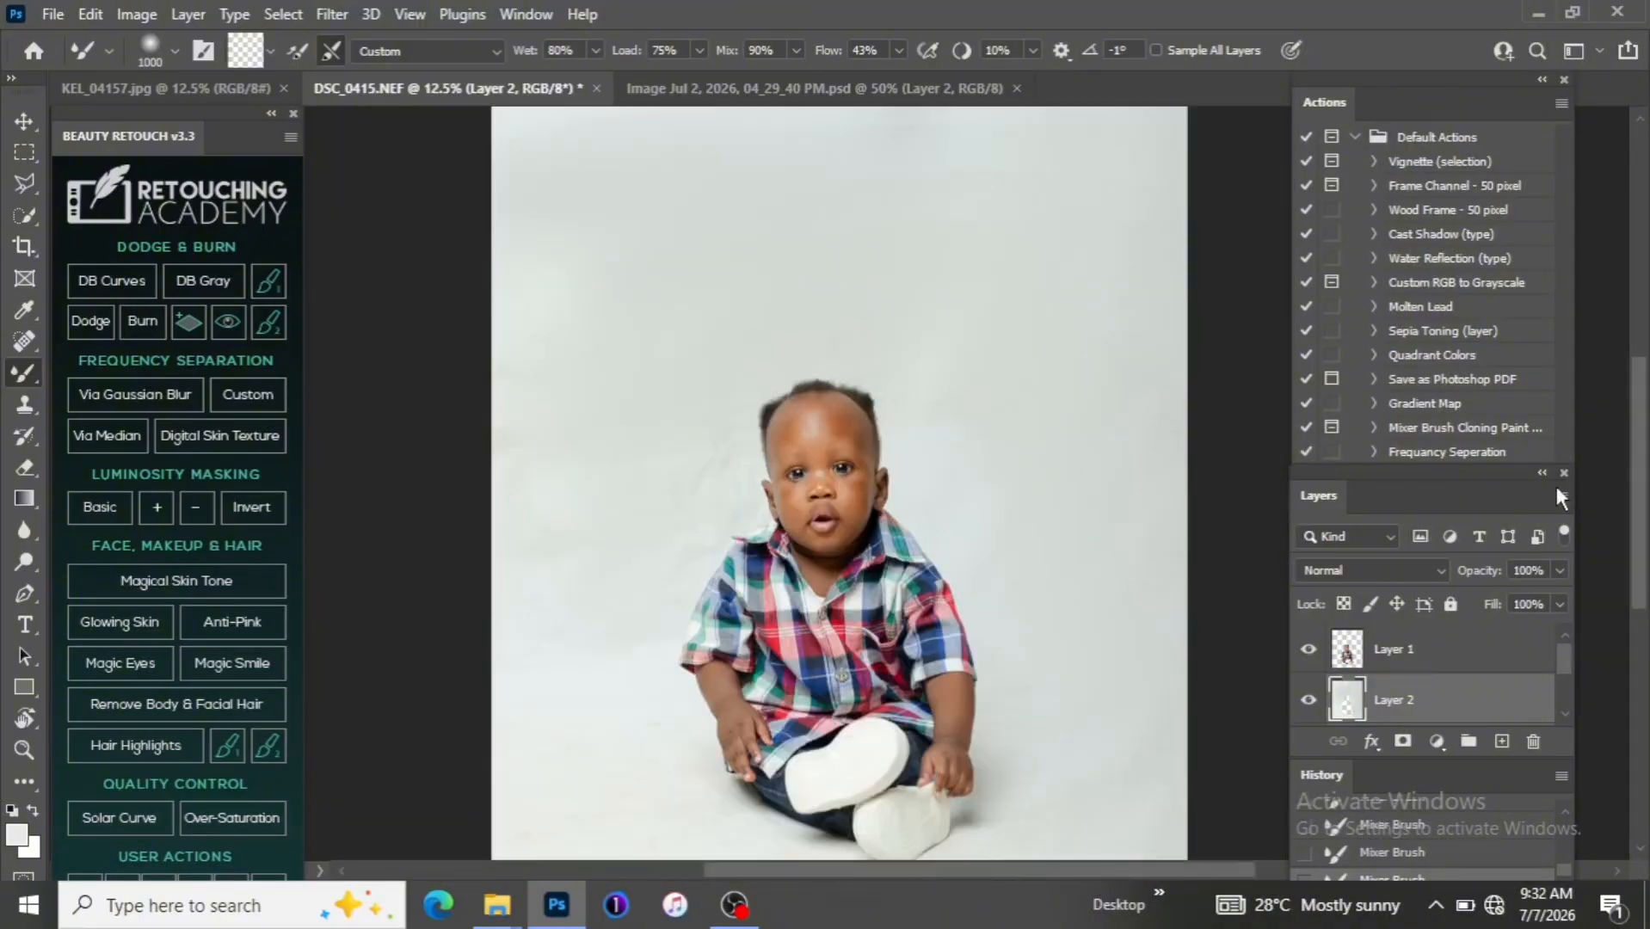
pyautogui.scroll(-3, 1644, 416)
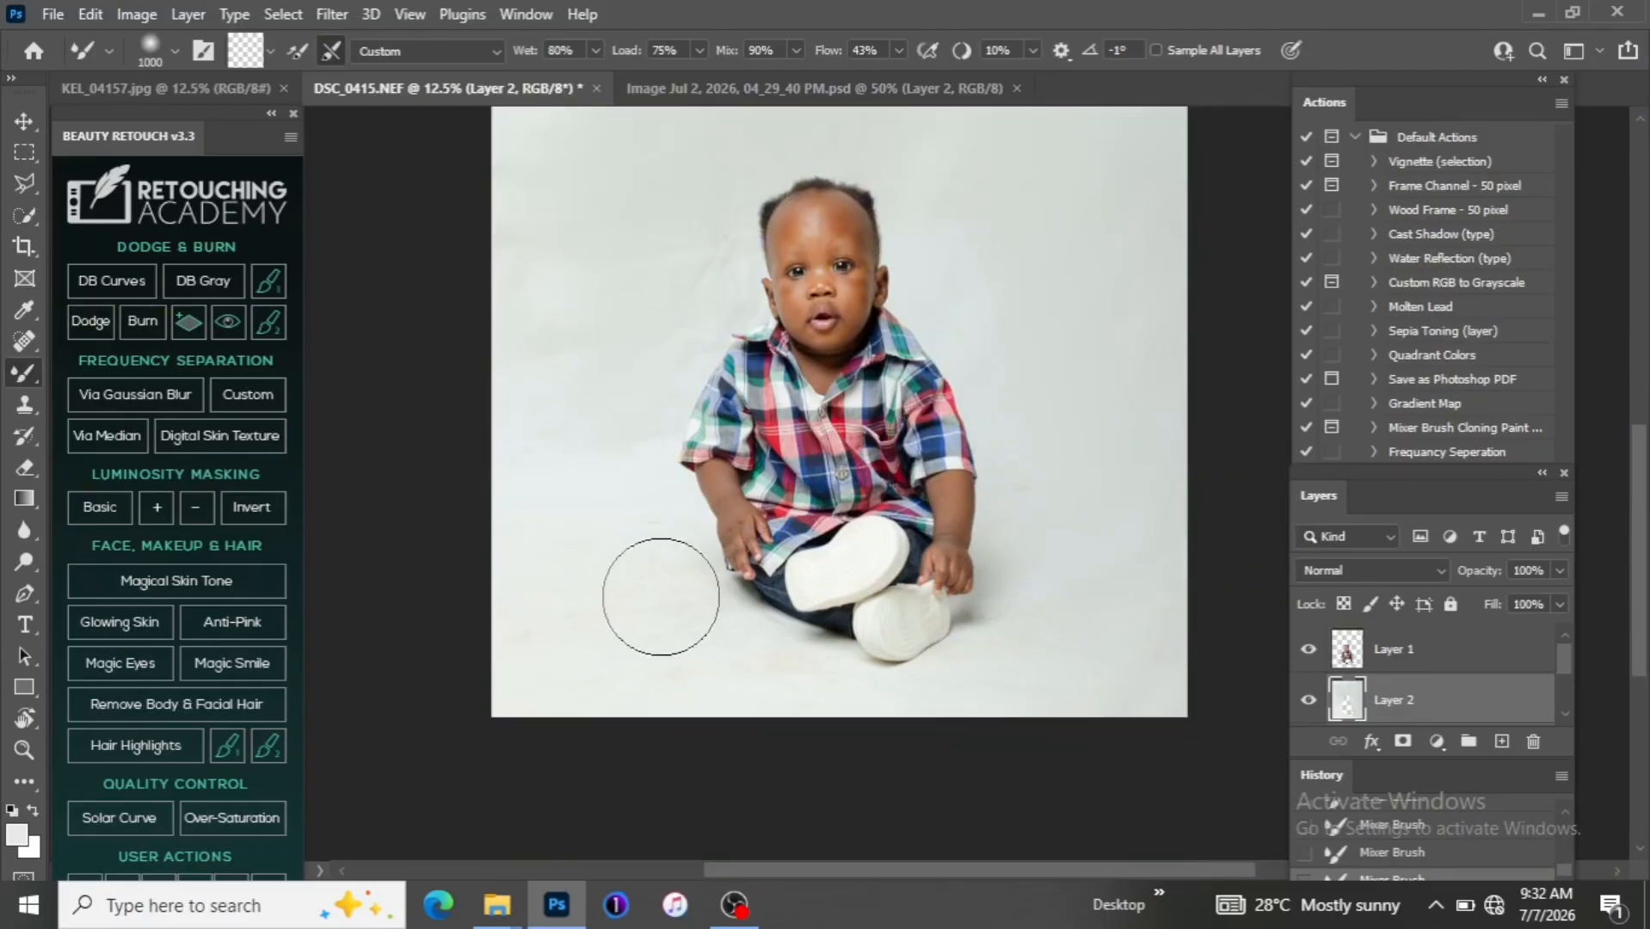
pyautogui.hotkey('ctrl', '+')
pyautogui.hotkey('ctrl', '+')
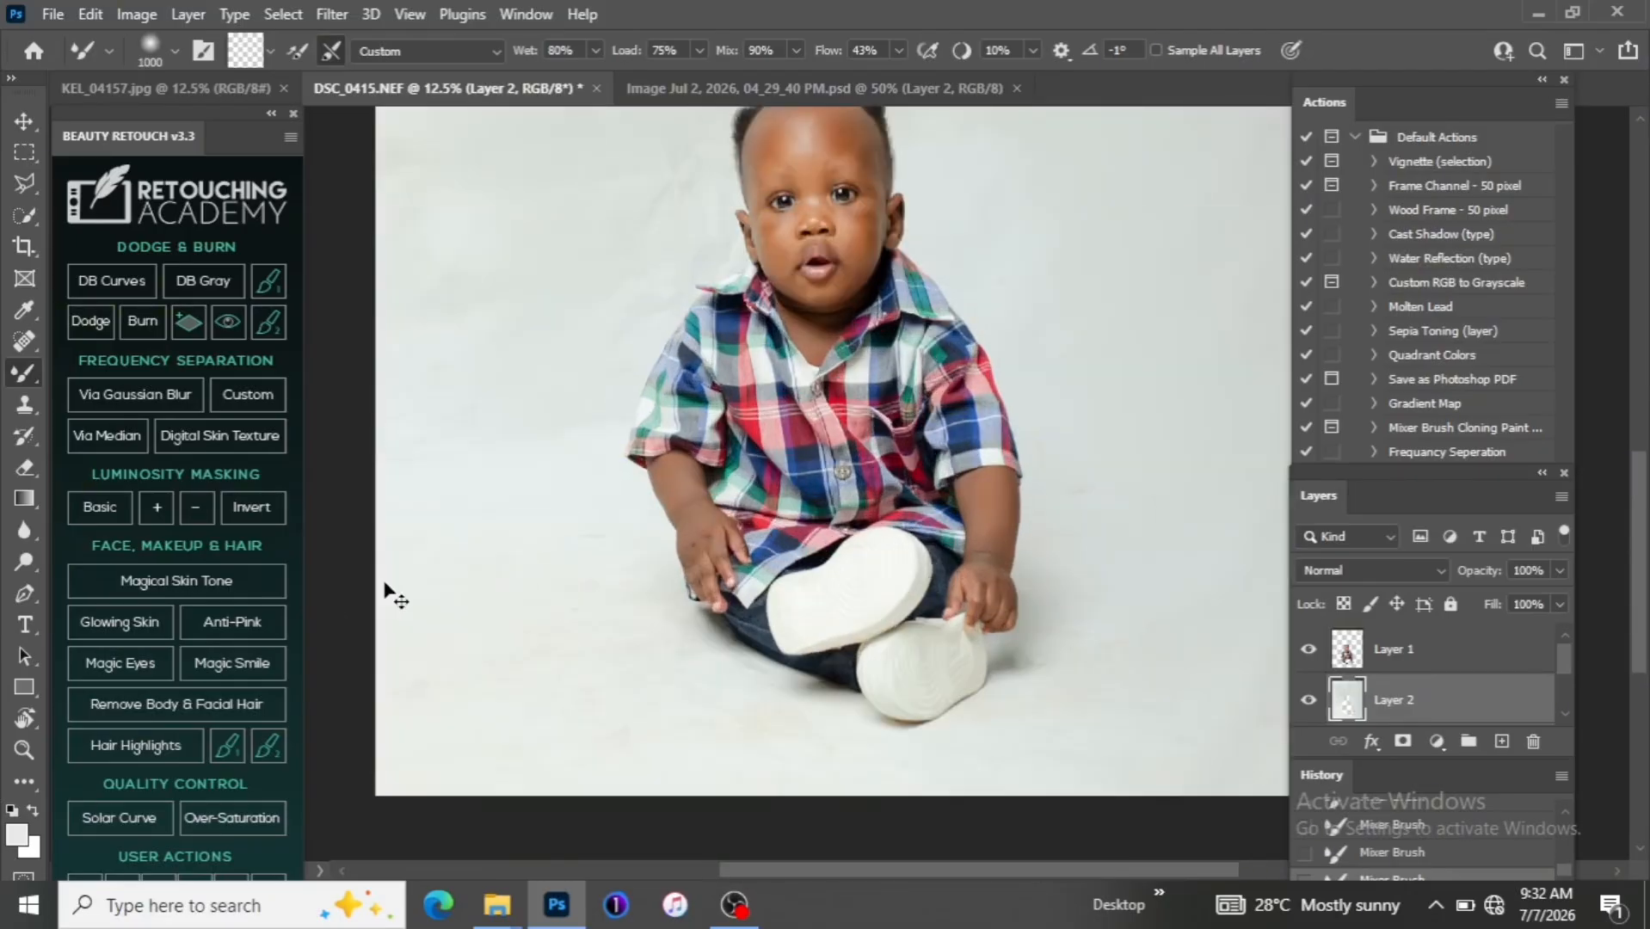
pyautogui.hotkey('ctrl', '-')
pyautogui.hotkey('ctrl', '-')
pyautogui.hotkey('ctrl', '-')
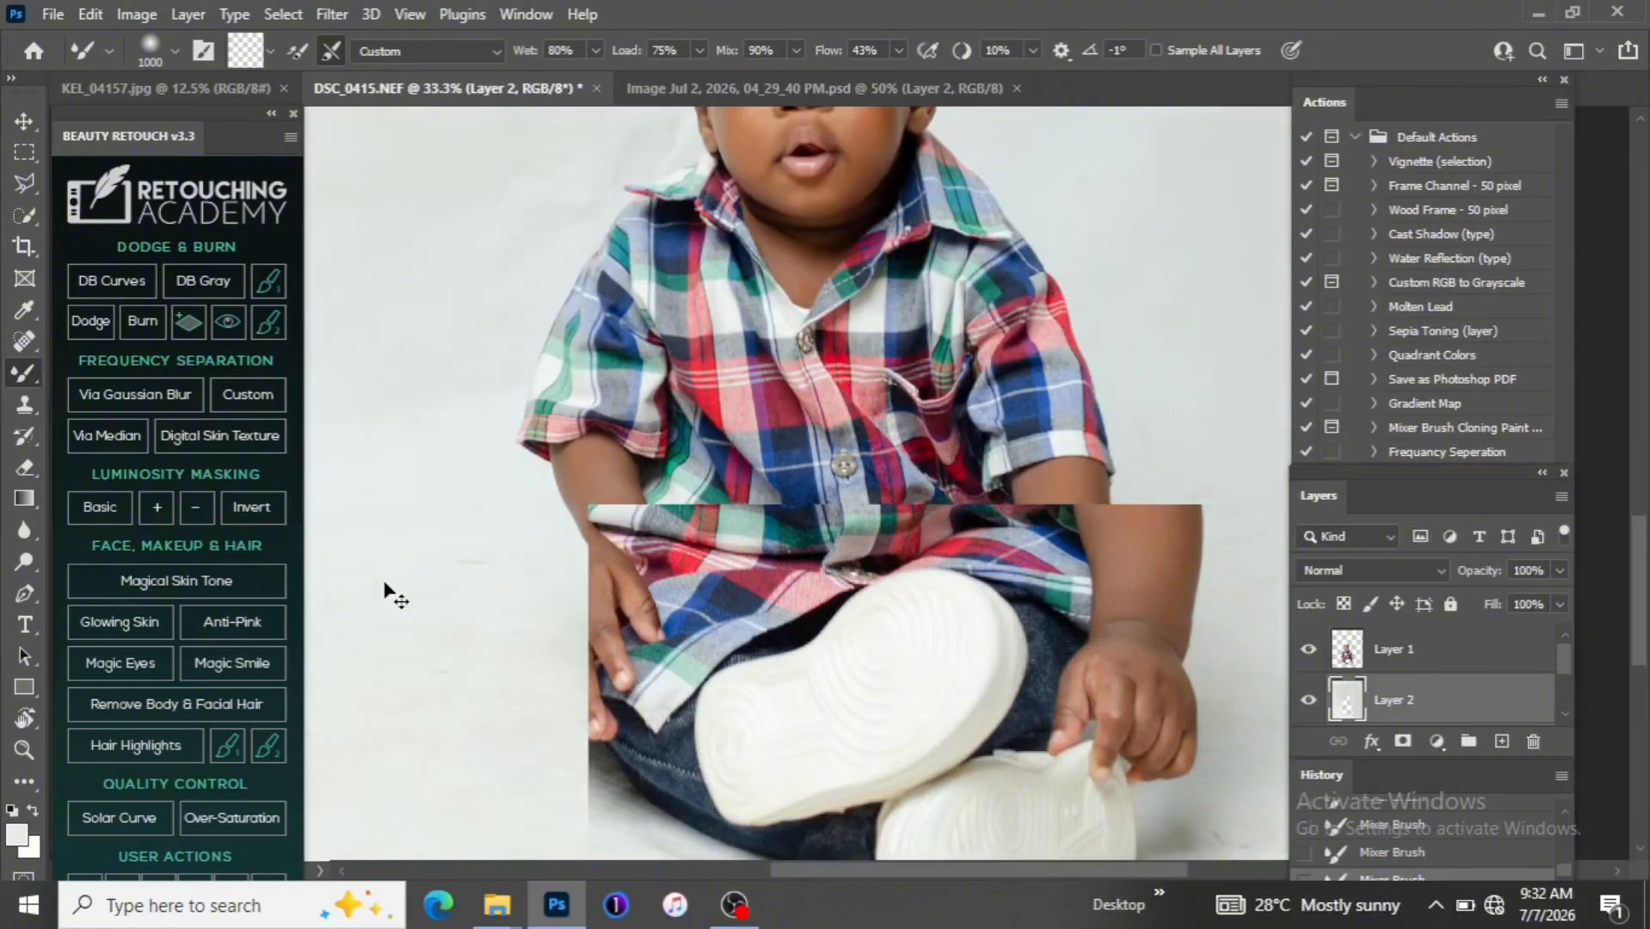
pyautogui.hotkey('ctrl', '+')
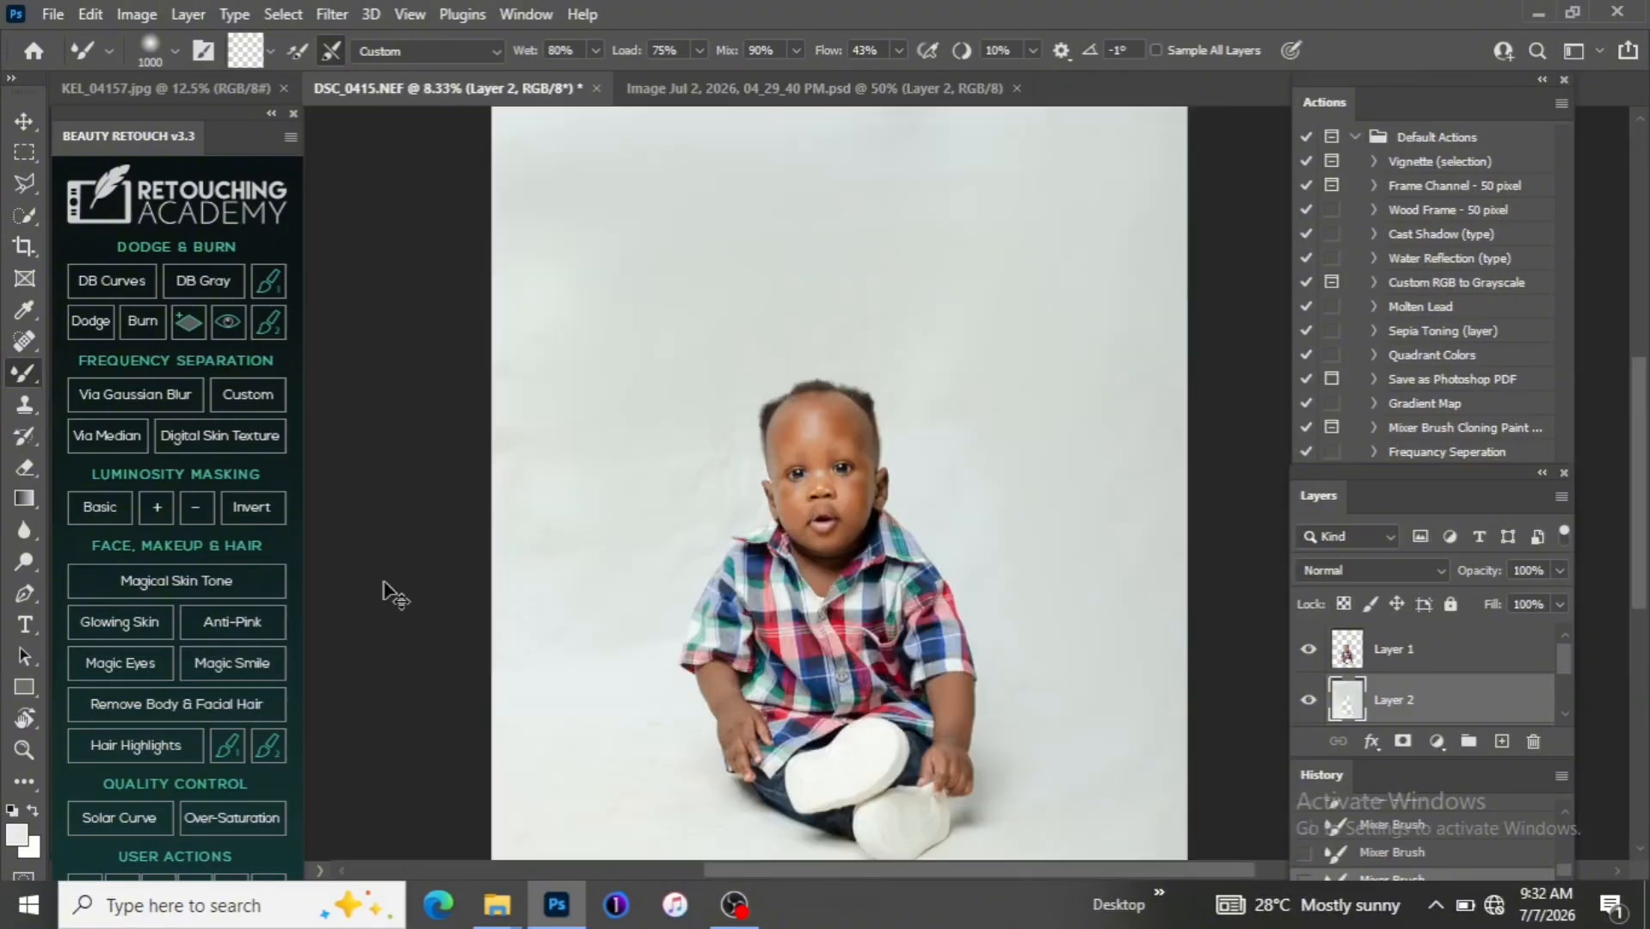
pyautogui.hotkey('ctrl', '-')
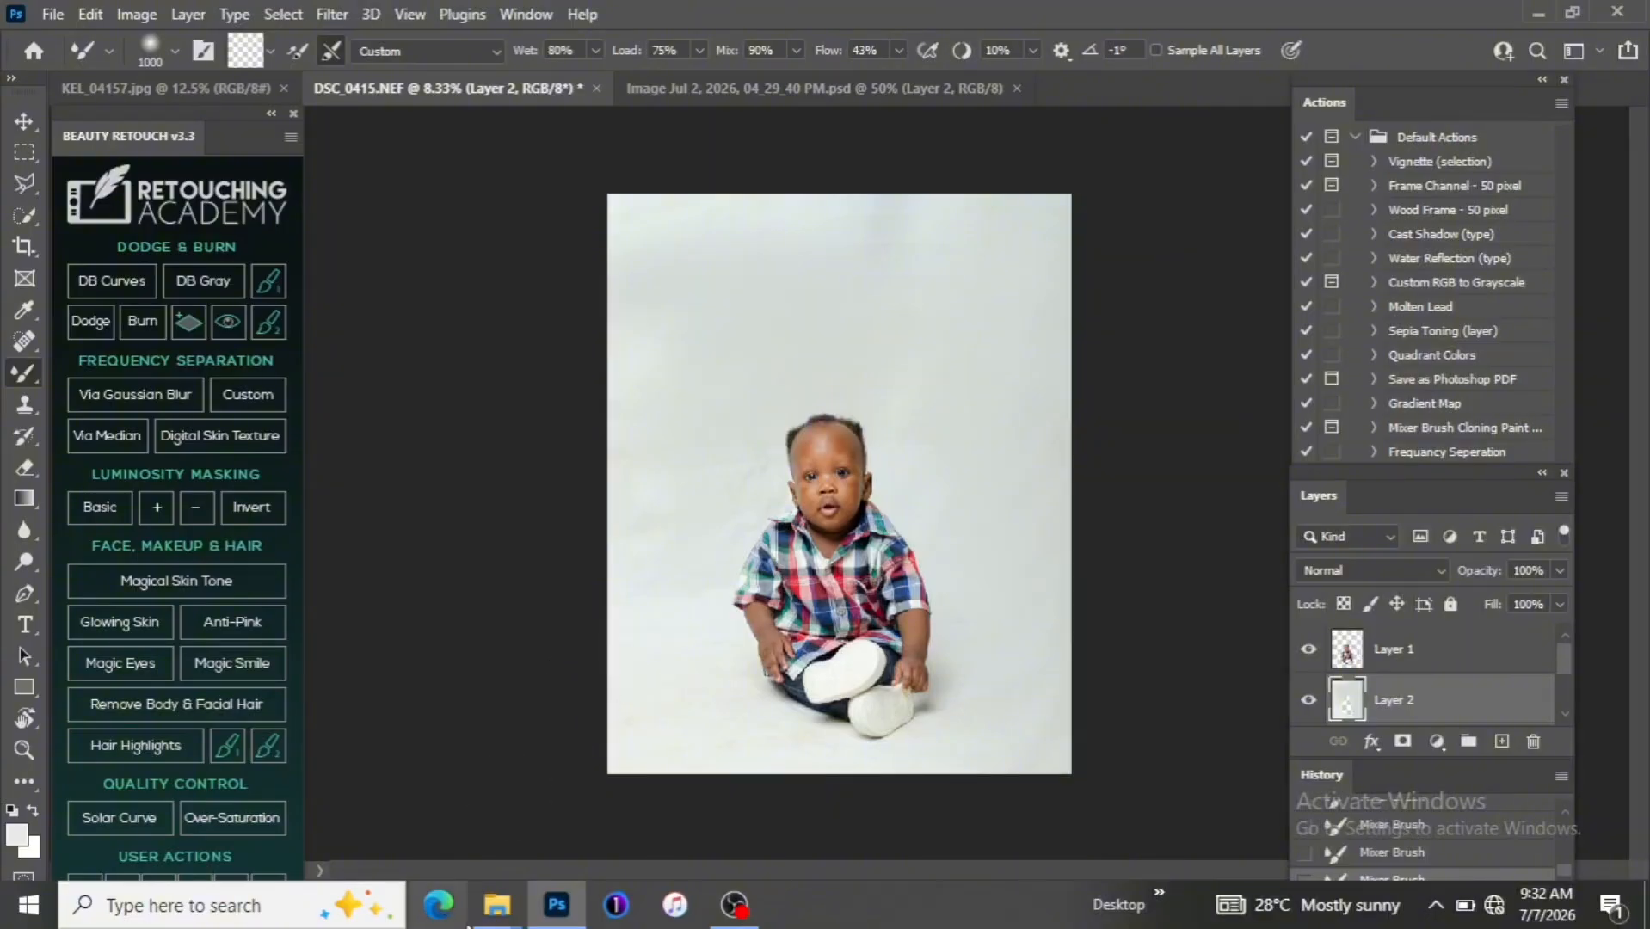
# Place ChatGPT Image Jul 2, 2026, 04_23_39 PM from the Downloads folder in File Explorer beneath Layer 1 and scale it to 103.05%
pyautogui.moveTo(502, 910)
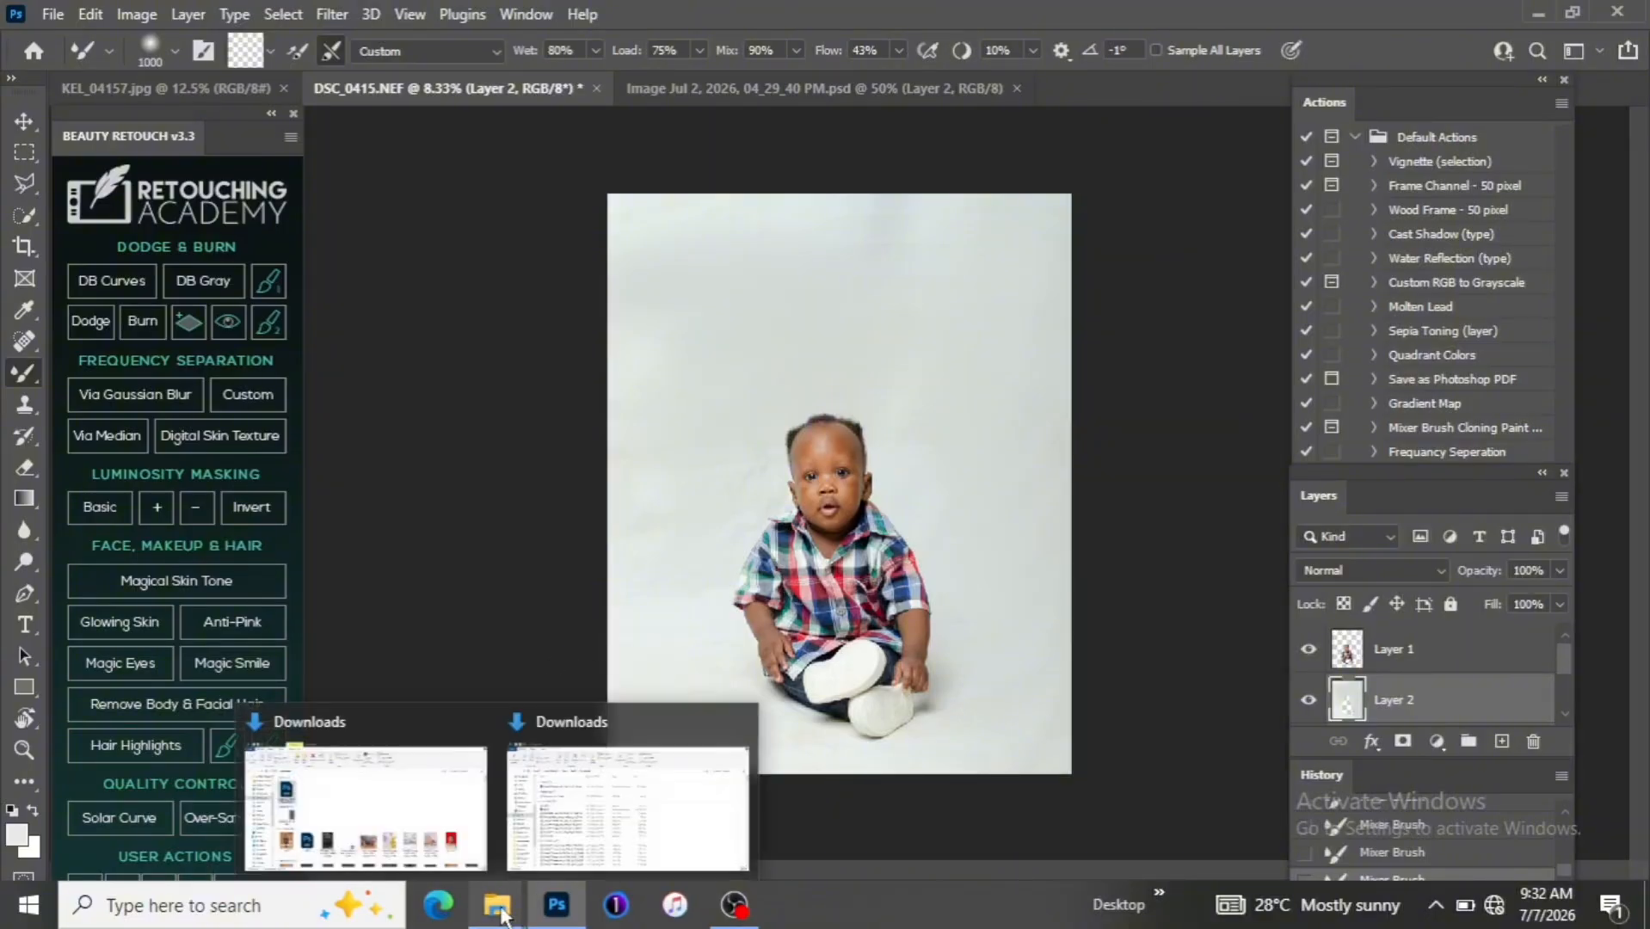
pyautogui.hotkey('ctrl', '+')
pyautogui.hotkey('ctrl', '-')
pyautogui.hotkey('ctrl', '+')
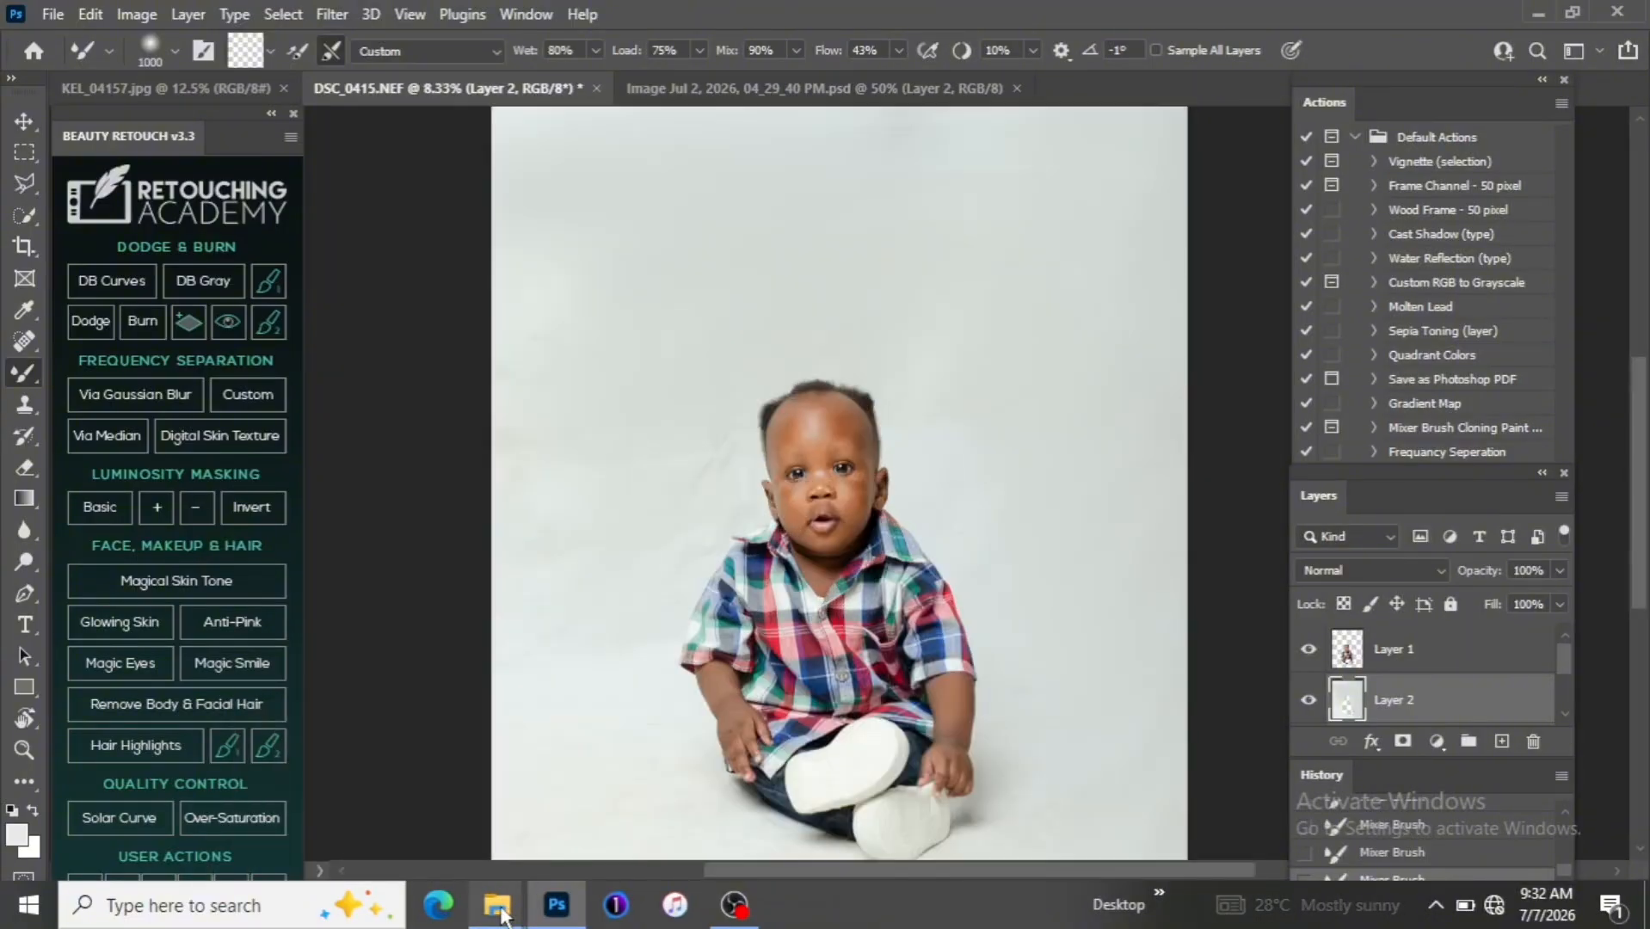
pyautogui.hotkey('ctrl', '-')
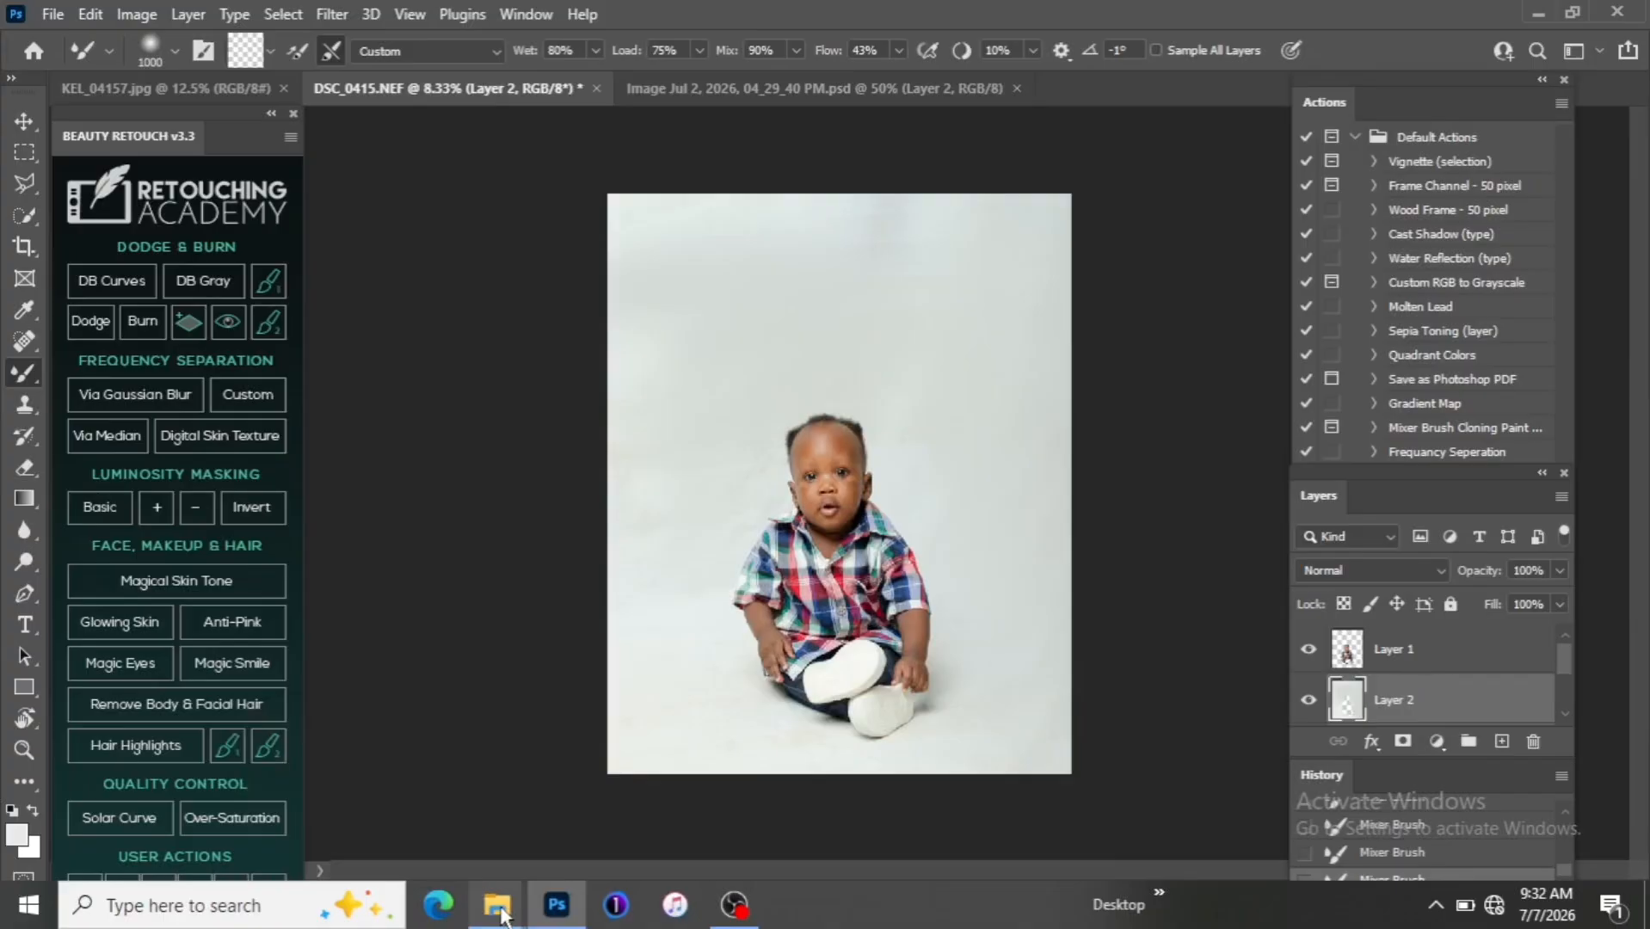
pyautogui.click(454, 827)
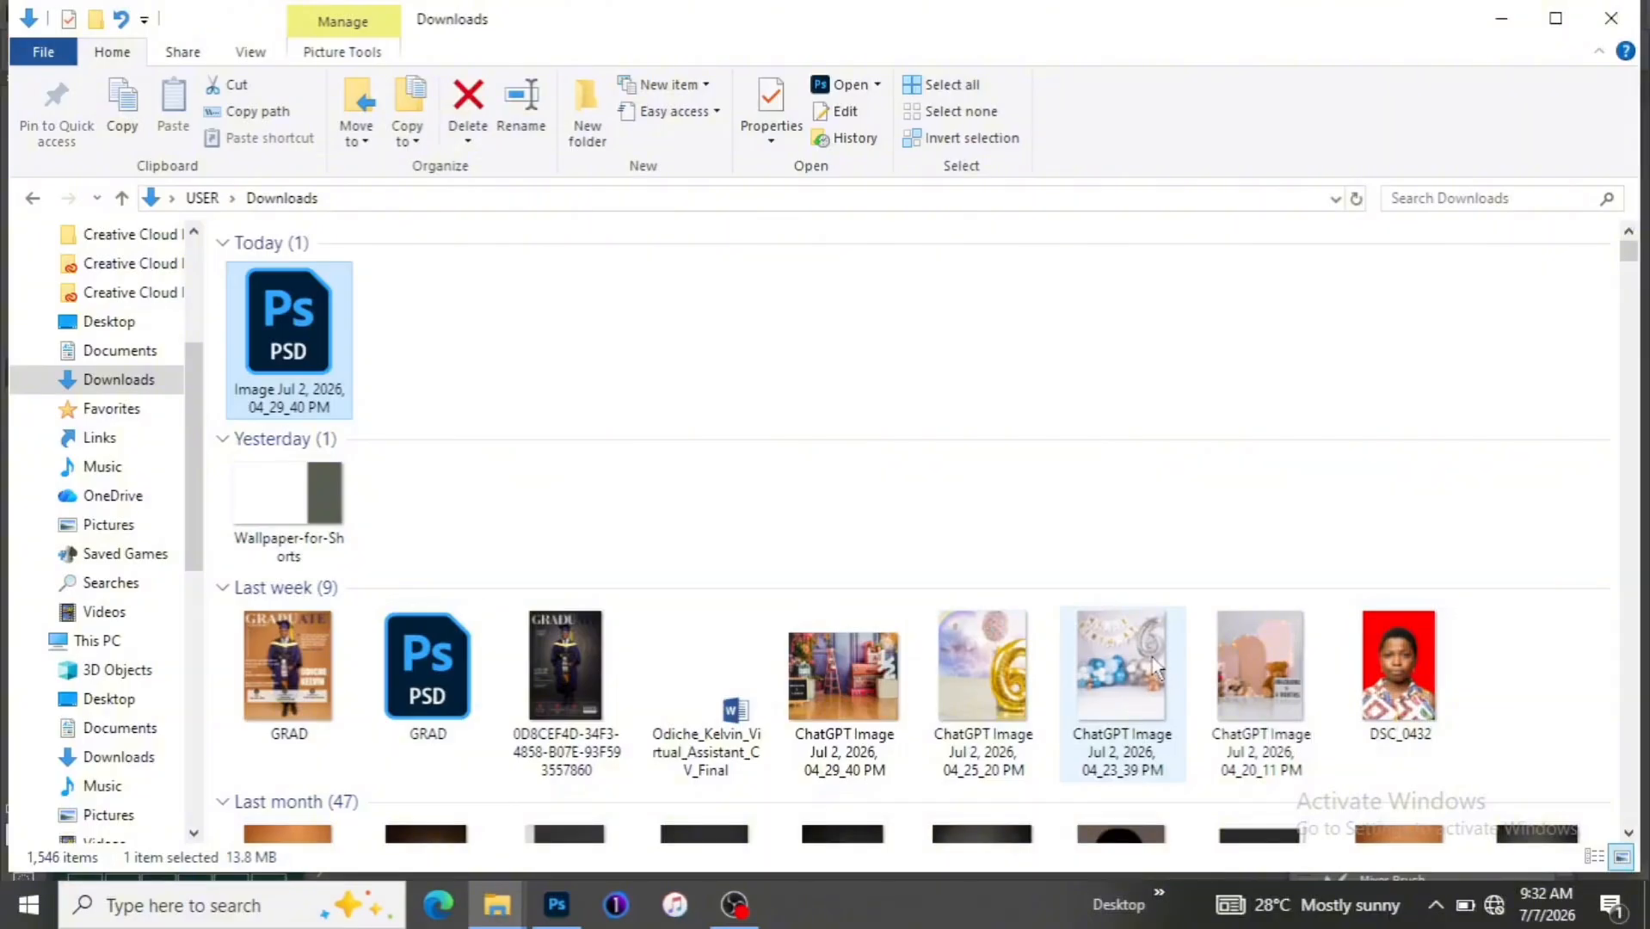
pyautogui.click(1110, 679)
pyautogui.moveTo(1109, 680); pyautogui.dragTo(805, 575)
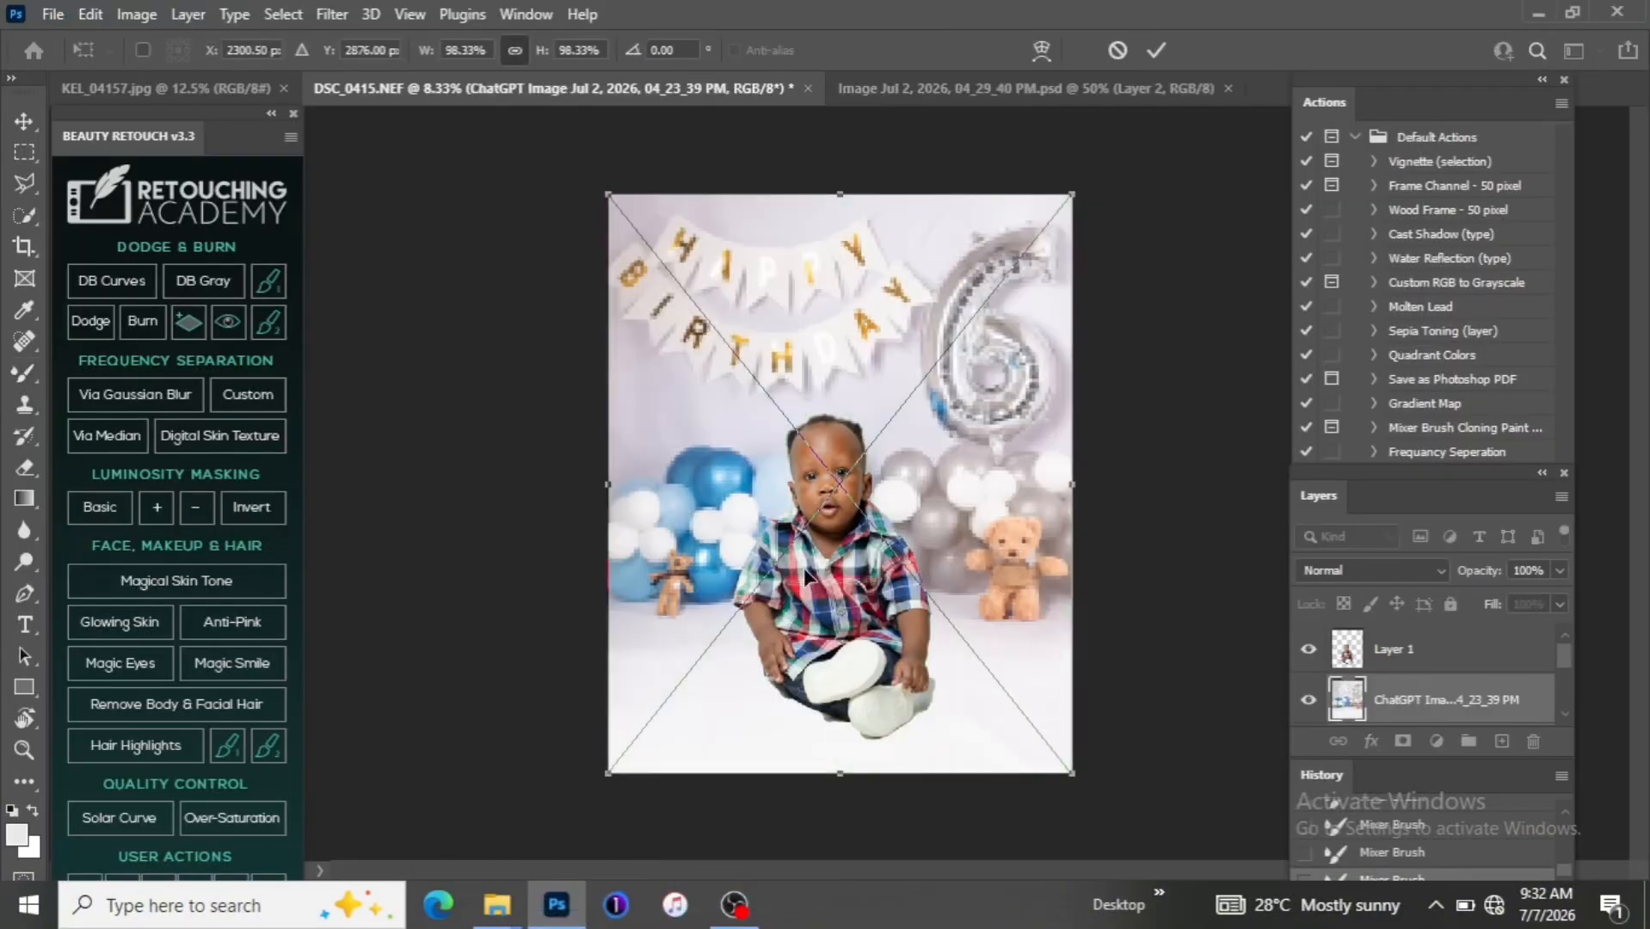
pyautogui.moveTo(844, 195); pyautogui.dragTo(847, 167)
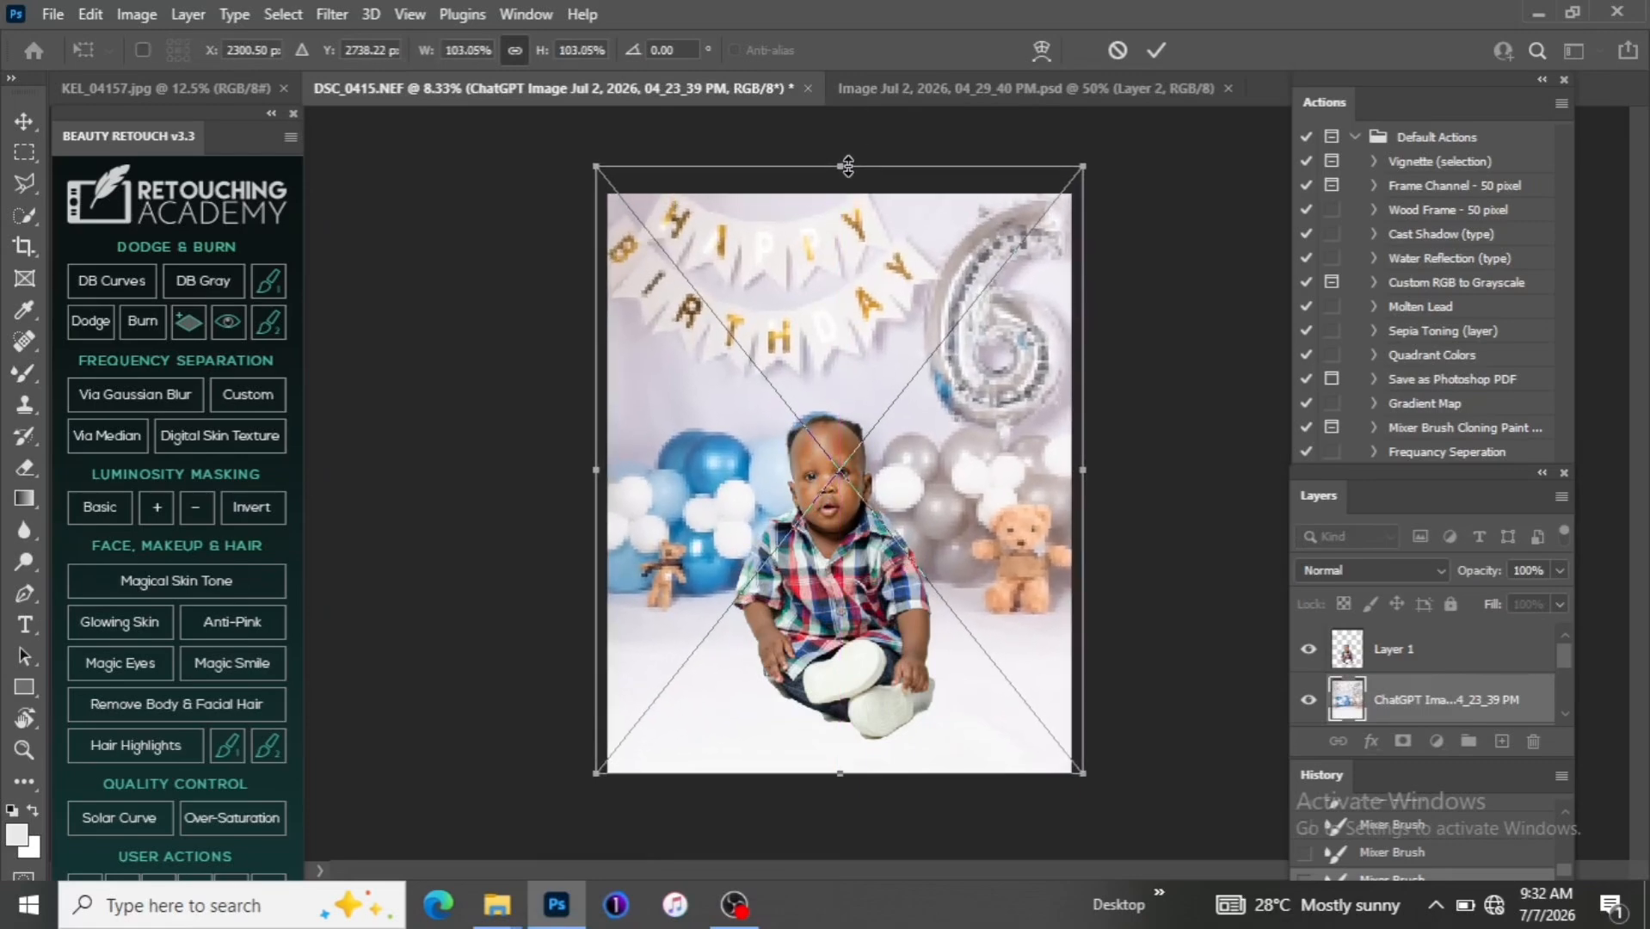
pyautogui.press('Return')
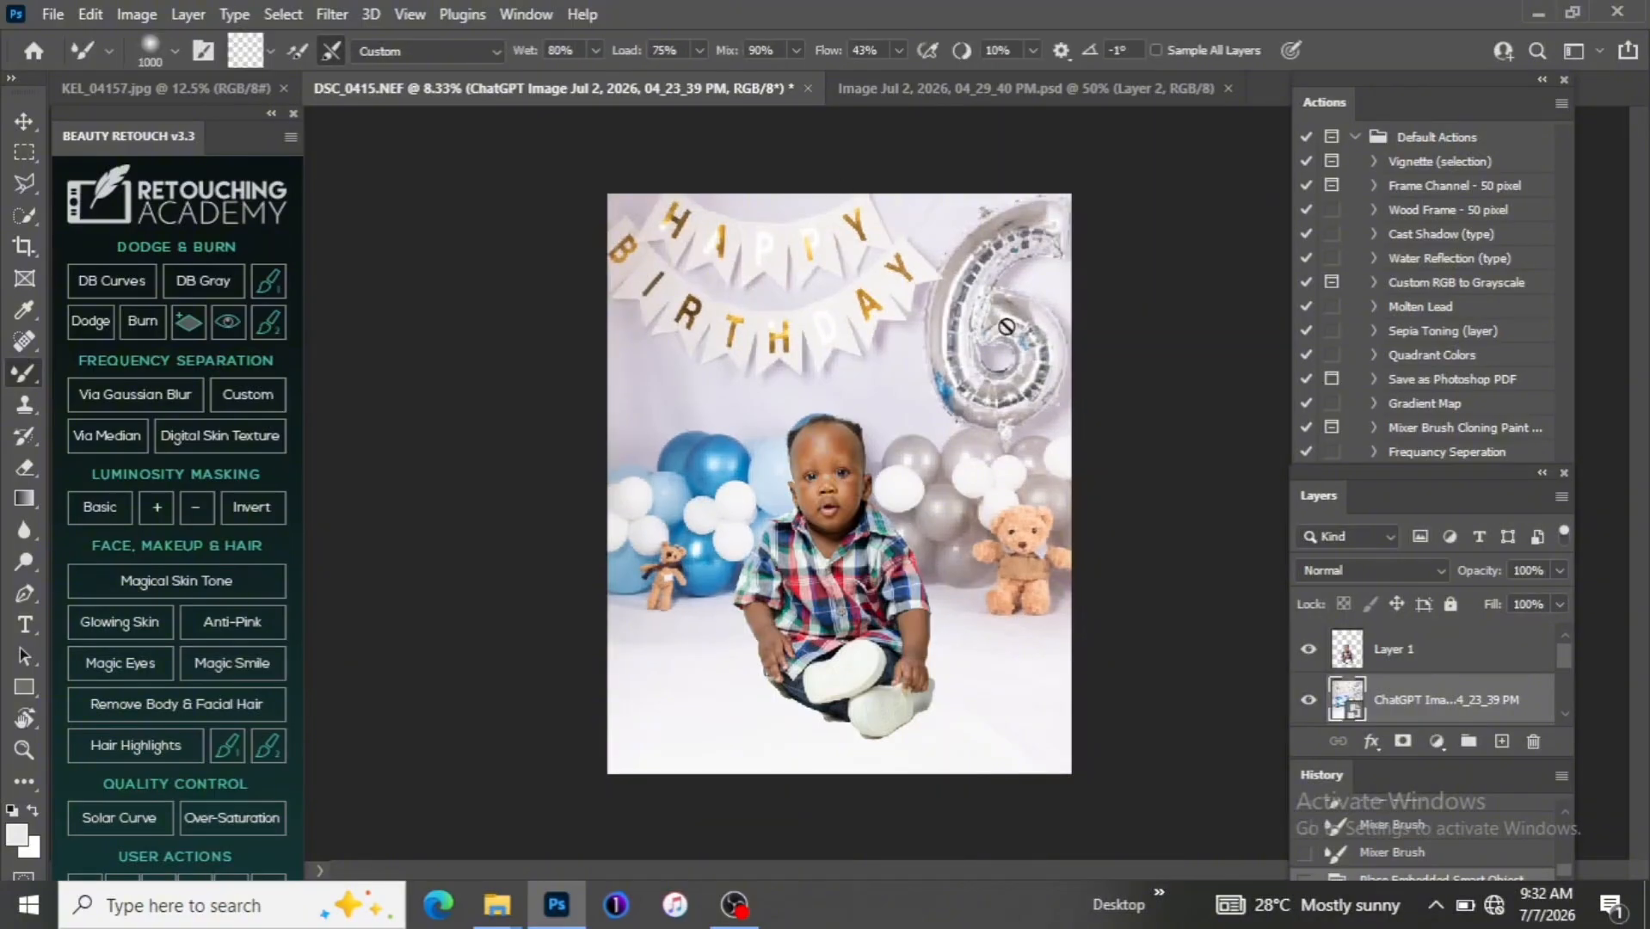
# Set the blend mode of the placed birthday backdrop layer to Multiply
pyautogui.hotkey('ctrl', '+')
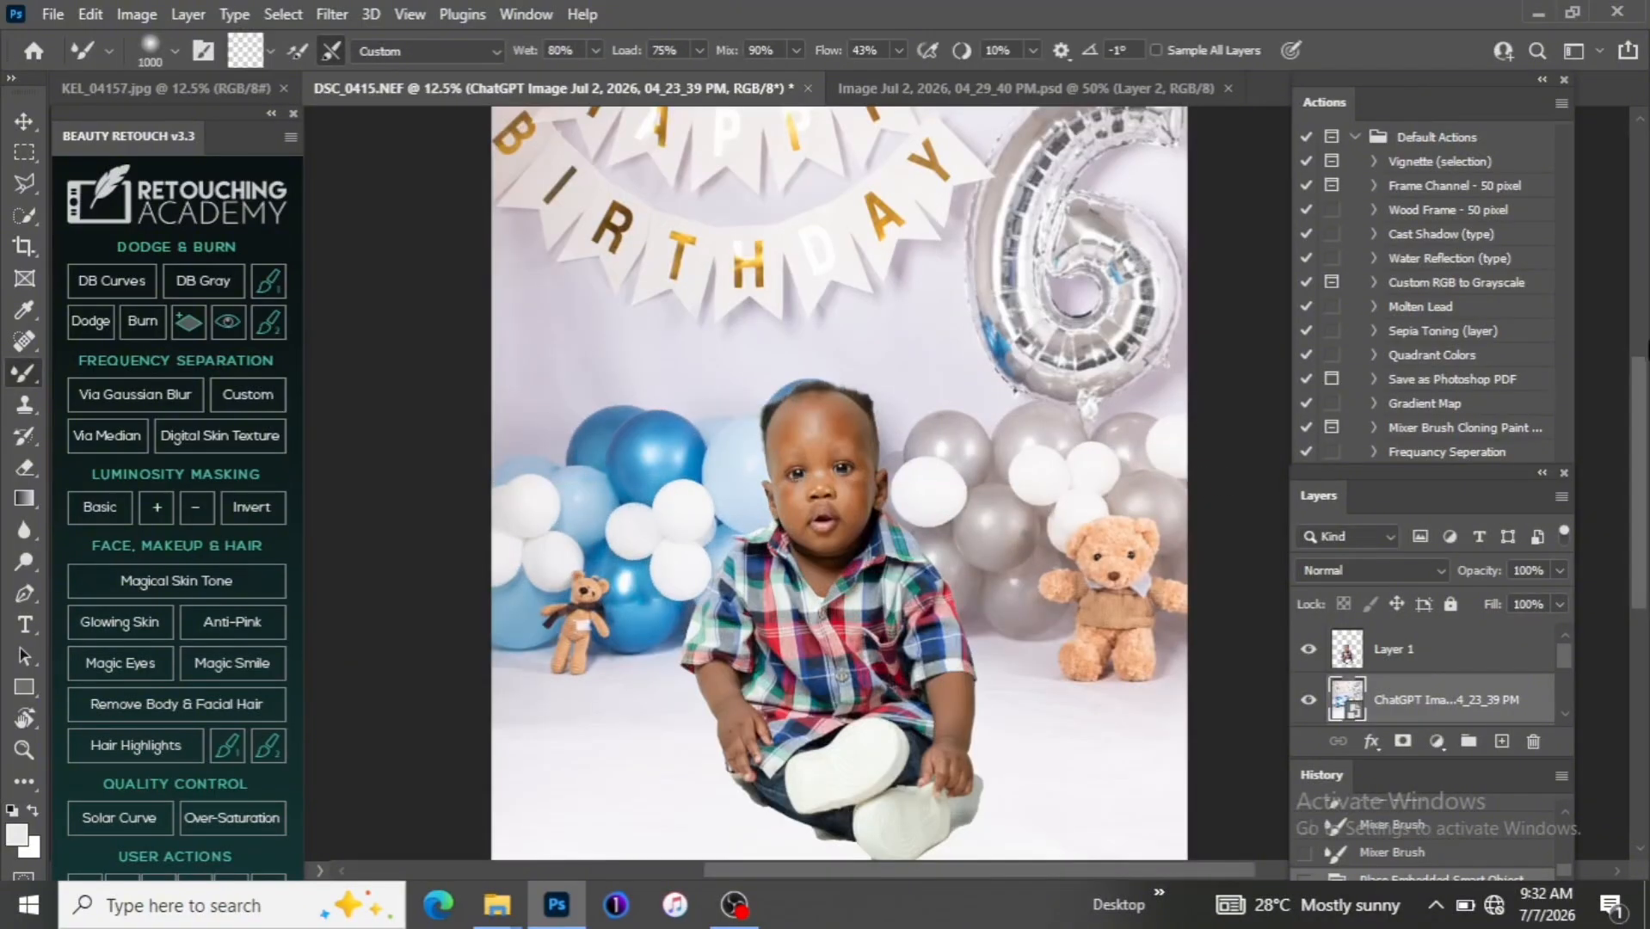
pyautogui.scroll(-3, 1585, 453)
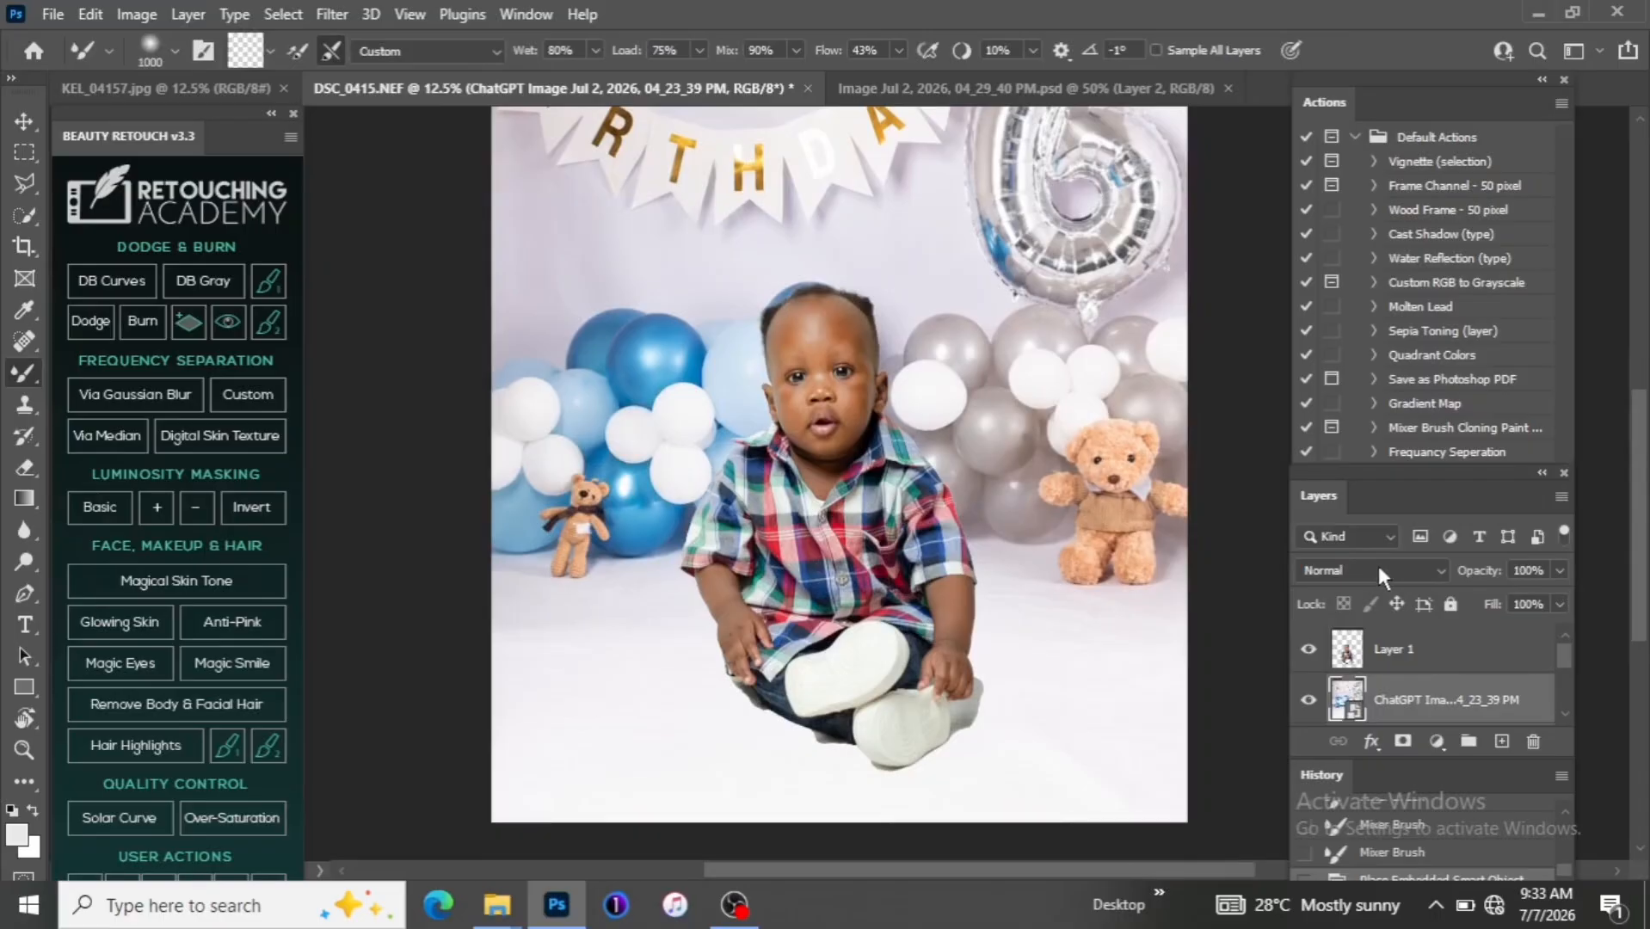
pyautogui.click(1375, 572)
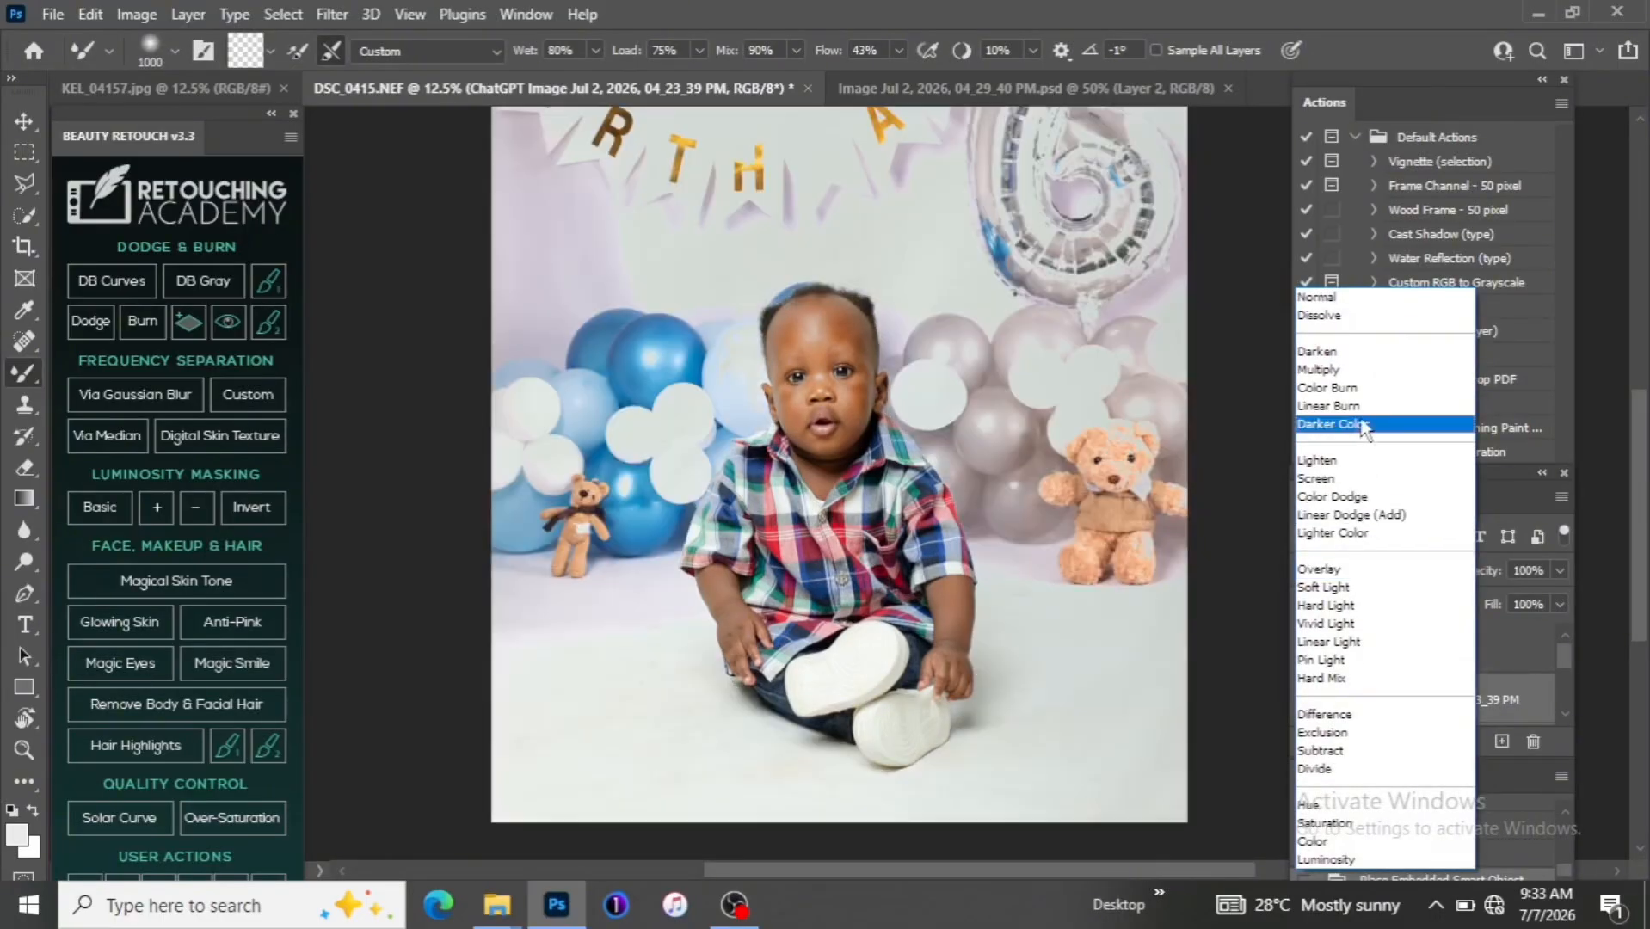
pyautogui.click(1366, 372)
# Examine how the child blends with the birthday backdrop, checking the edges around the head and shoulders
pyautogui.hotkey('ctrl', '-')
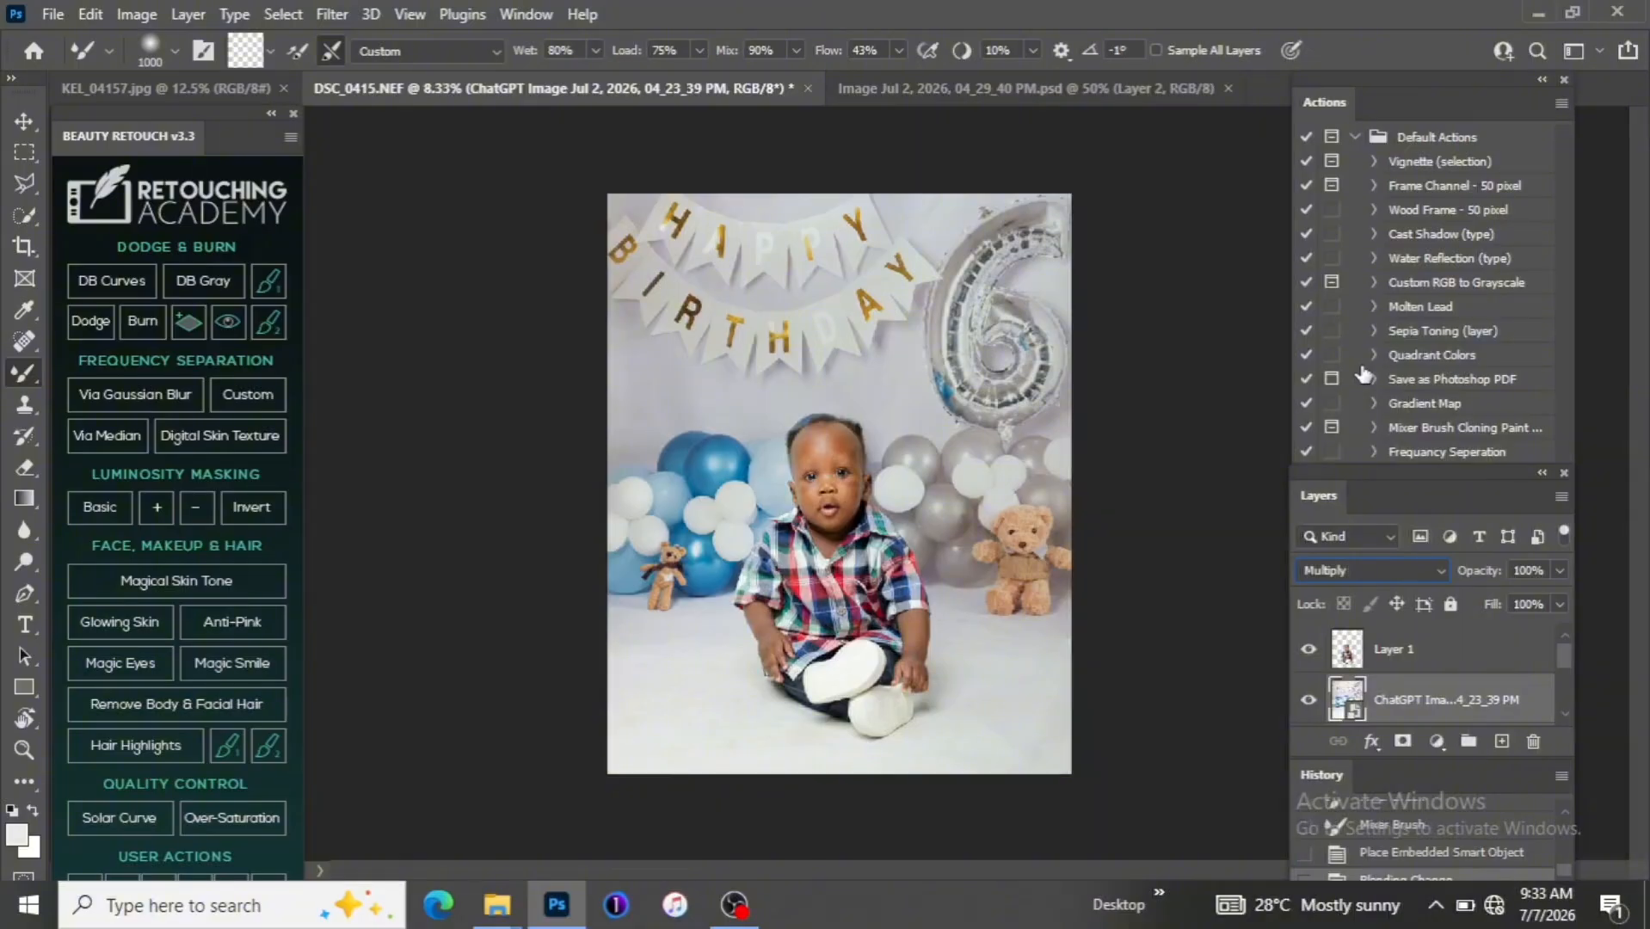
pyautogui.hotkey('ctrl', '+')
pyautogui.hotkey('ctrl', '+')
pyautogui.hotkey('ctrl', '+')
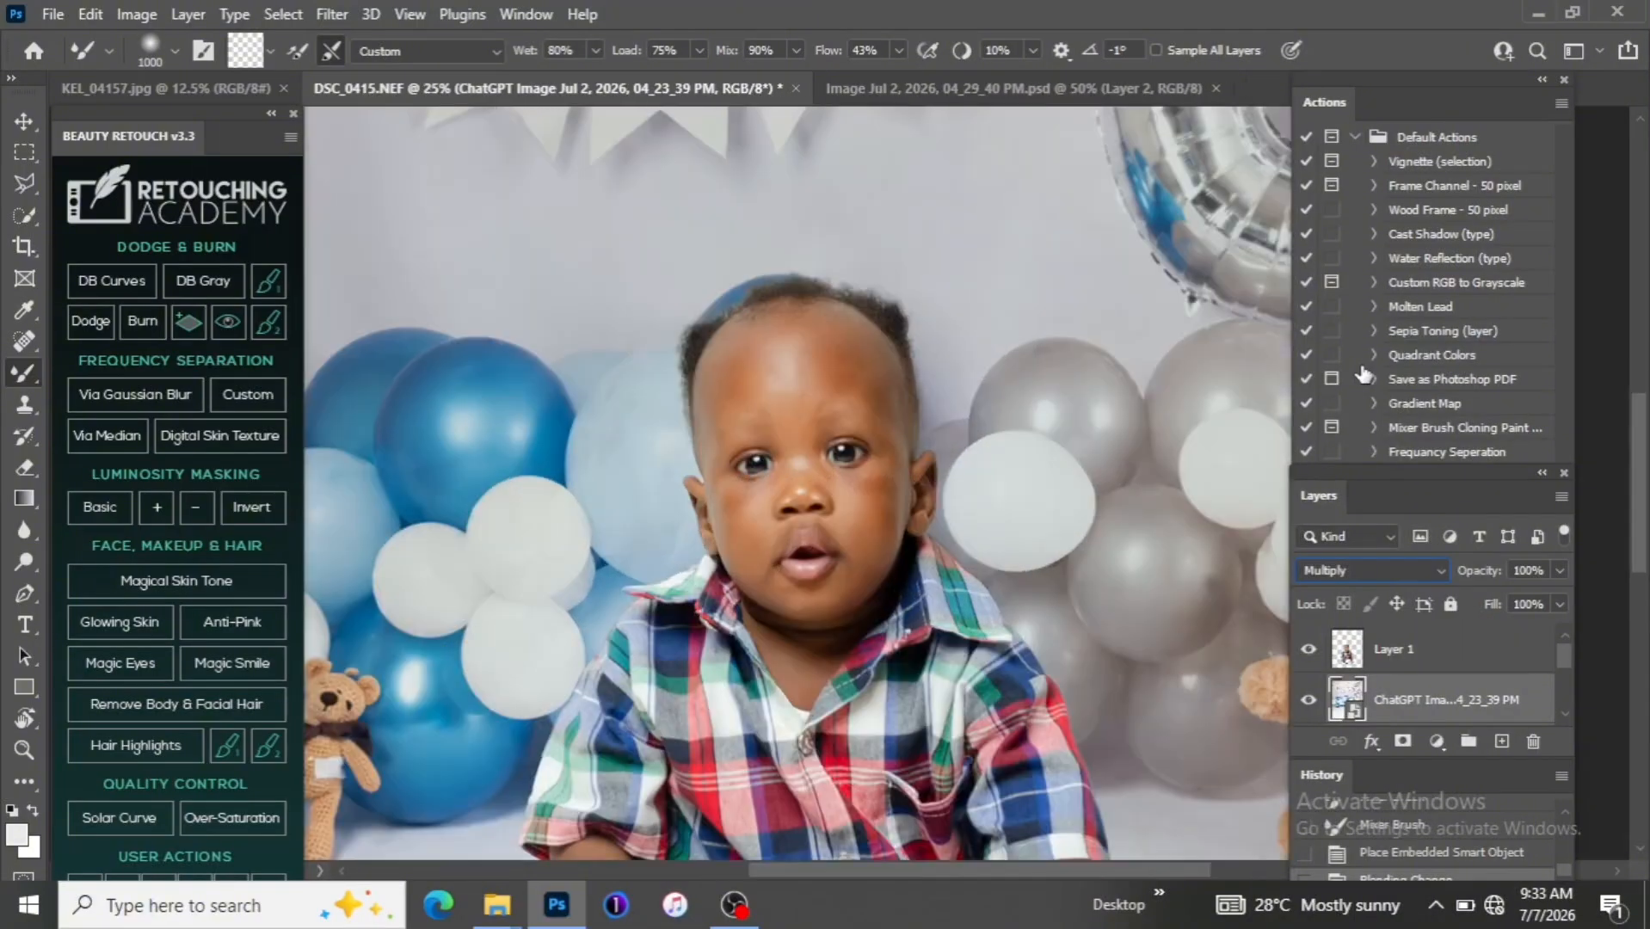
pyautogui.moveTo(1639, 434)
pyautogui.mouseDown()
pyautogui.moveTo(1627, 550)
pyautogui.moveTo(1640, 412)
pyautogui.mouseUp()
pyautogui.hotkey('ctrl', '-')
pyautogui.hotkey('ctrl', '-')
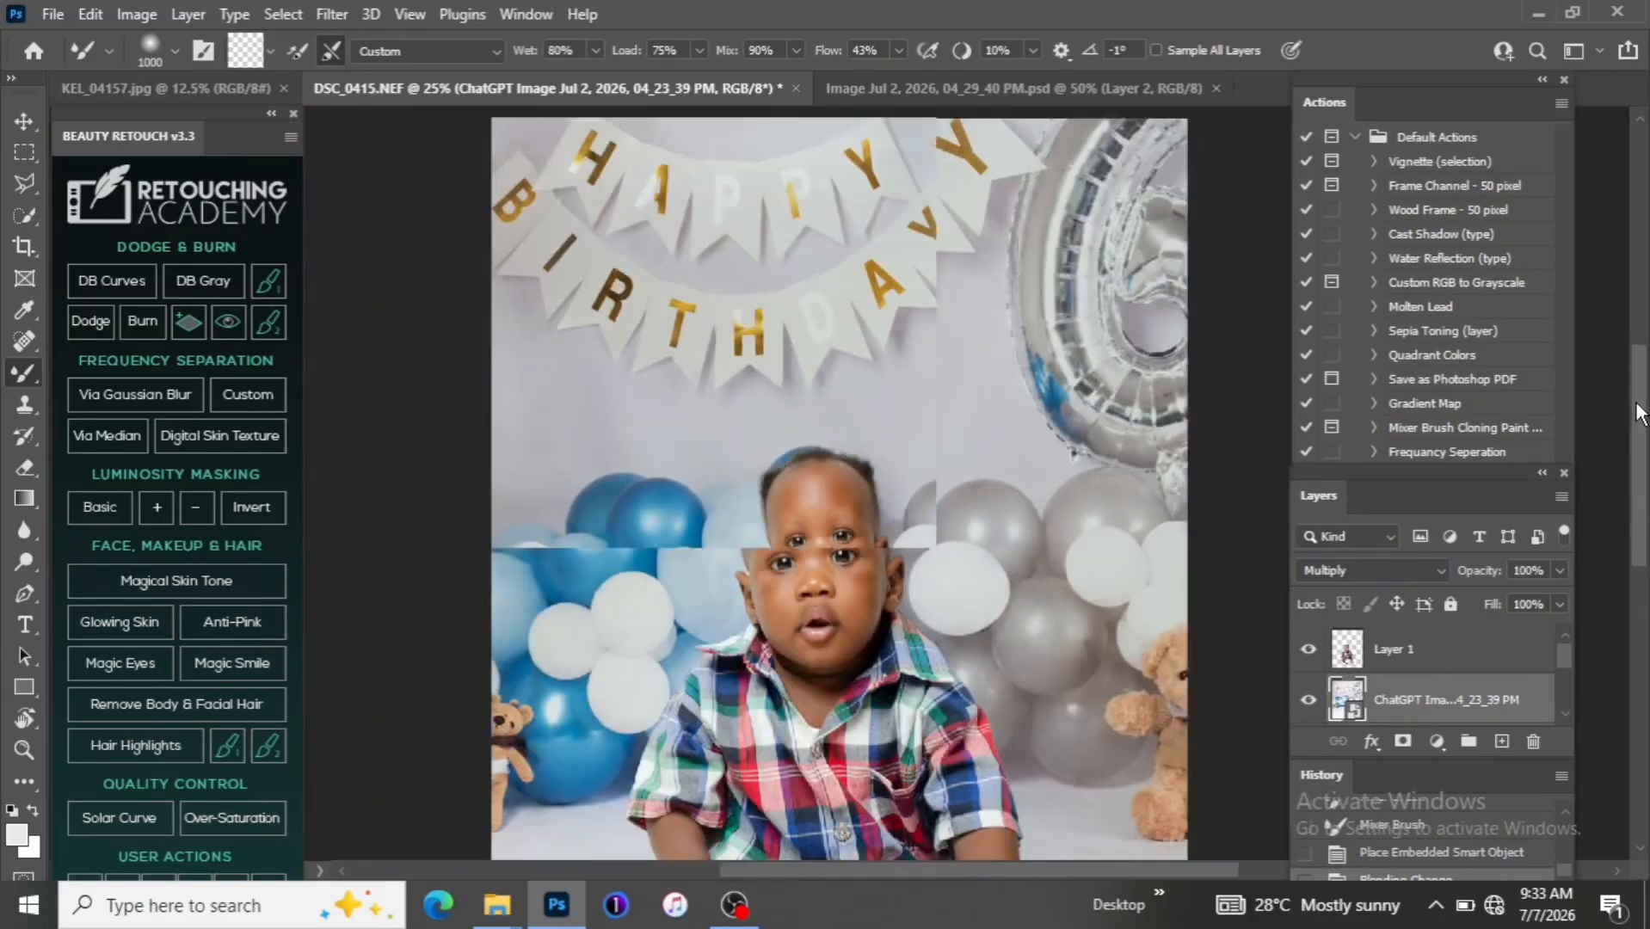
pyautogui.hotkey('ctrl', '+')
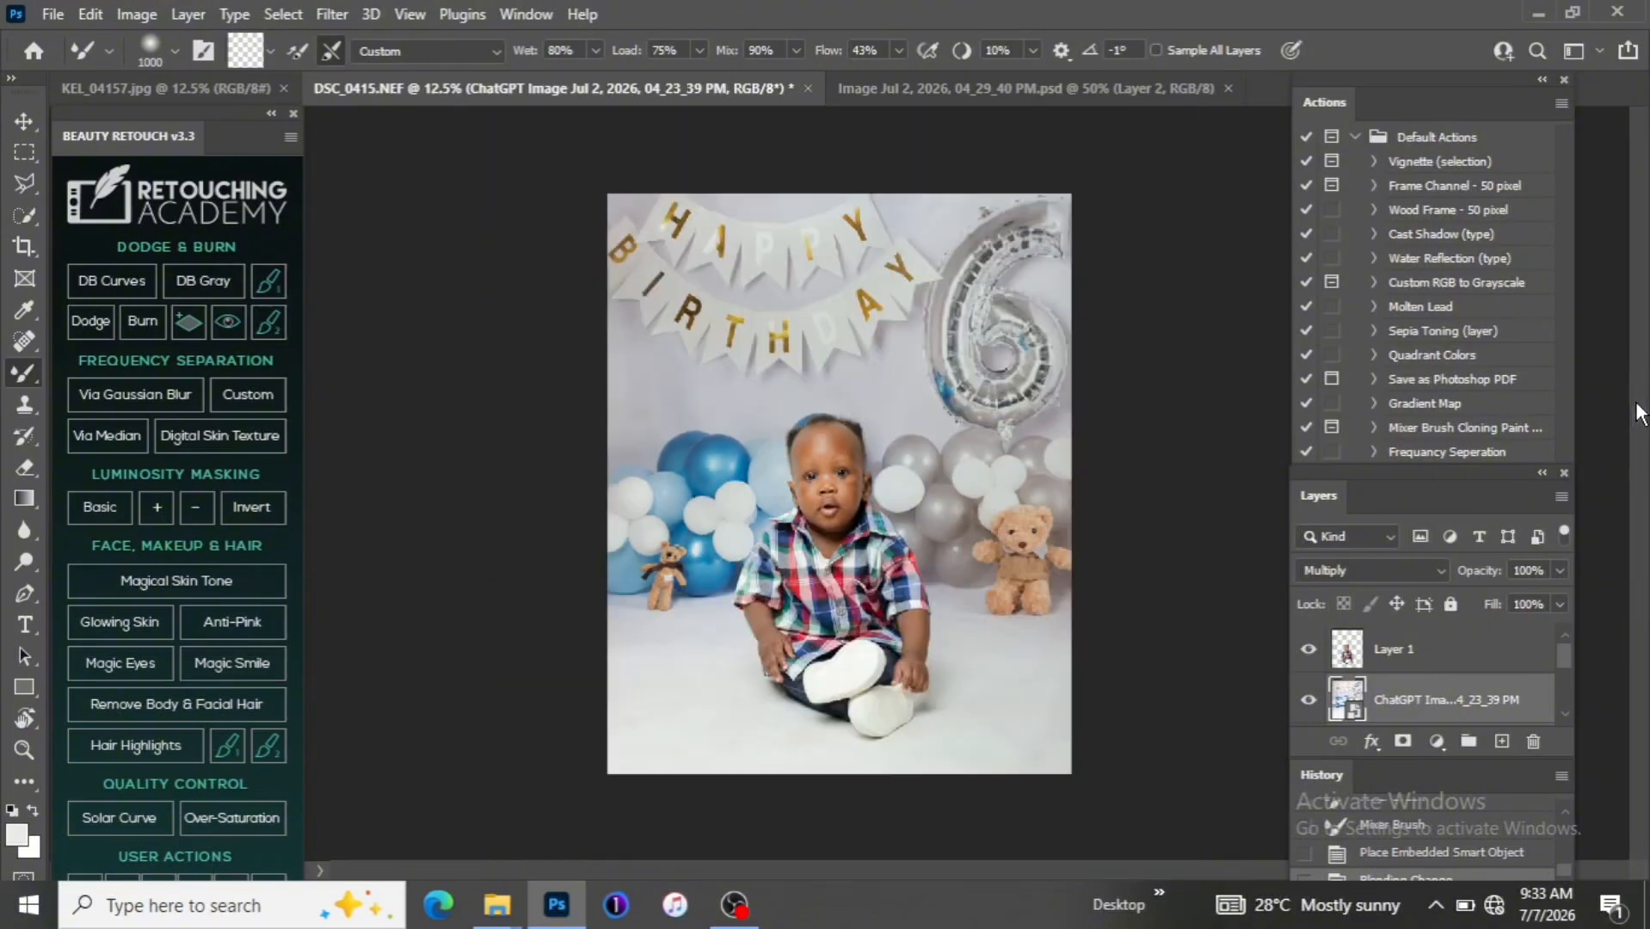
# Apply a Gaussian Blur with a 7-pixel radius to the birthday backdrop layer
pyautogui.hotkey('ctrl', '+')
pyautogui.hotkey('ctrl', '+')
pyautogui.hotkey('ctrl', '-')
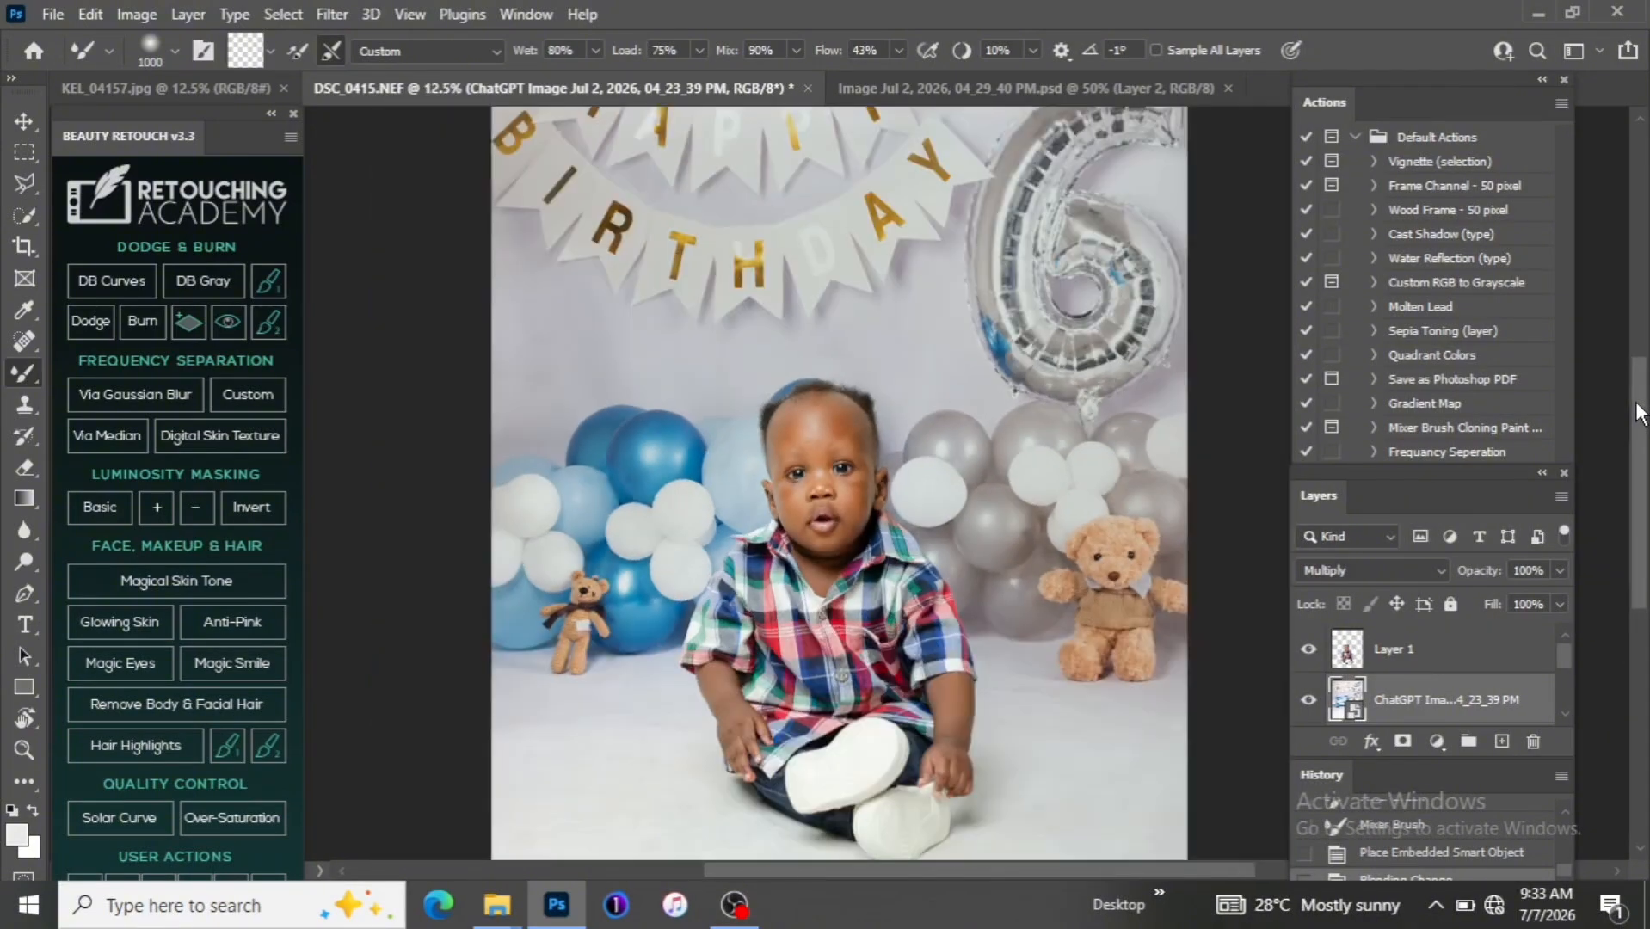
pyautogui.hotkey('ctrl', '-')
pyautogui.click(332, 14)
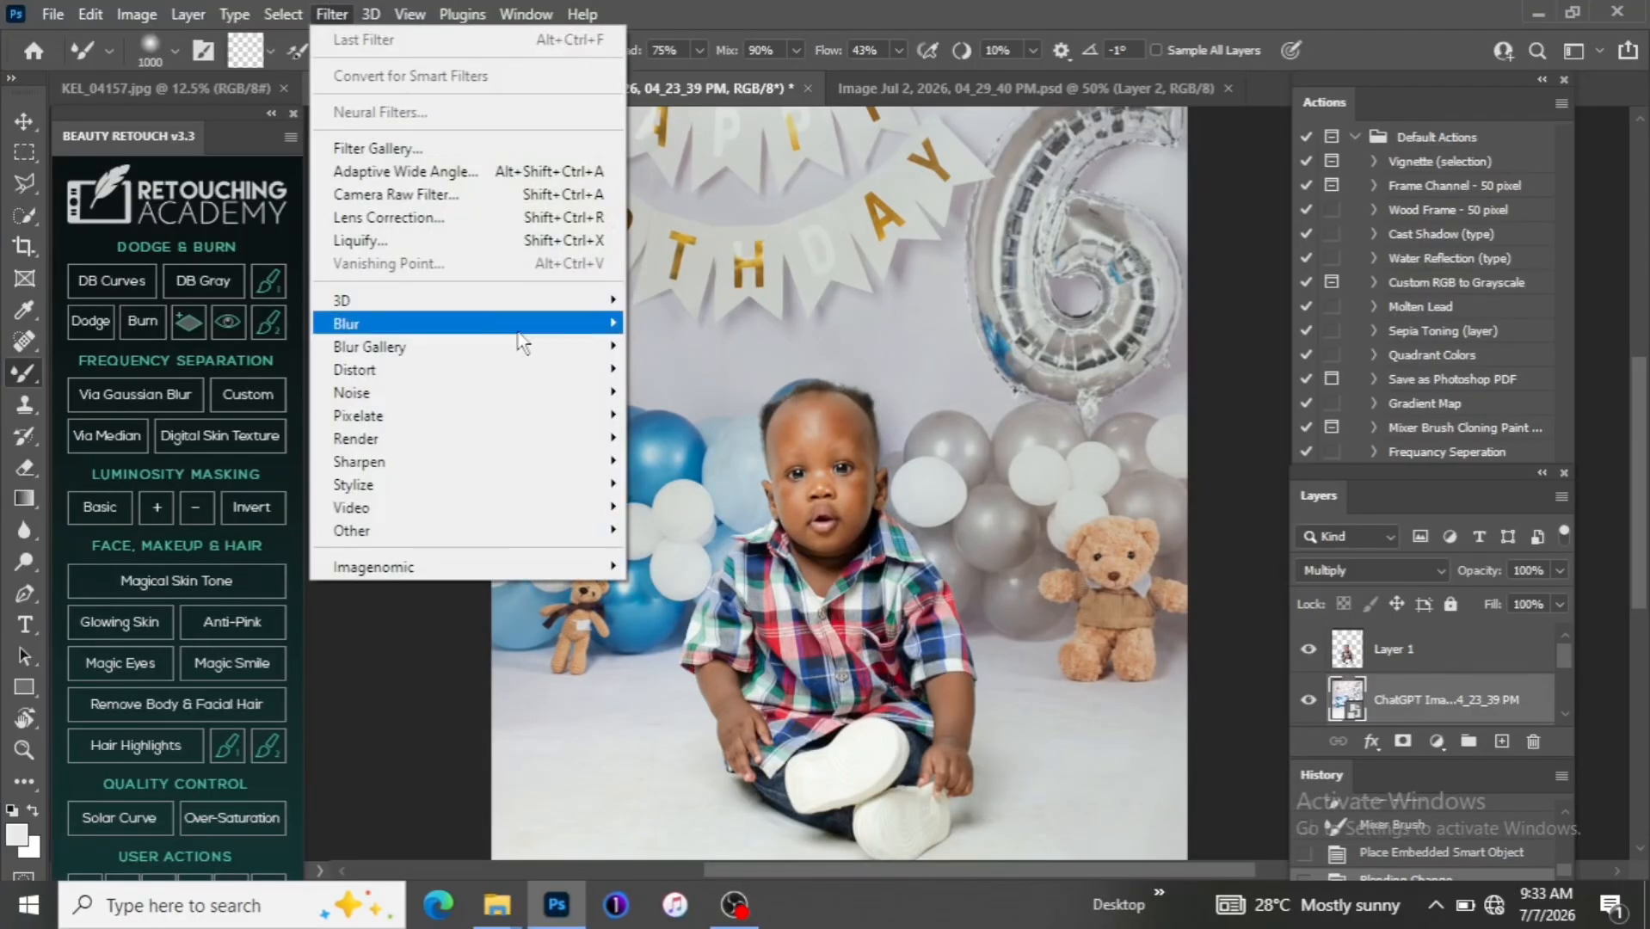
pyautogui.moveTo(520, 327)
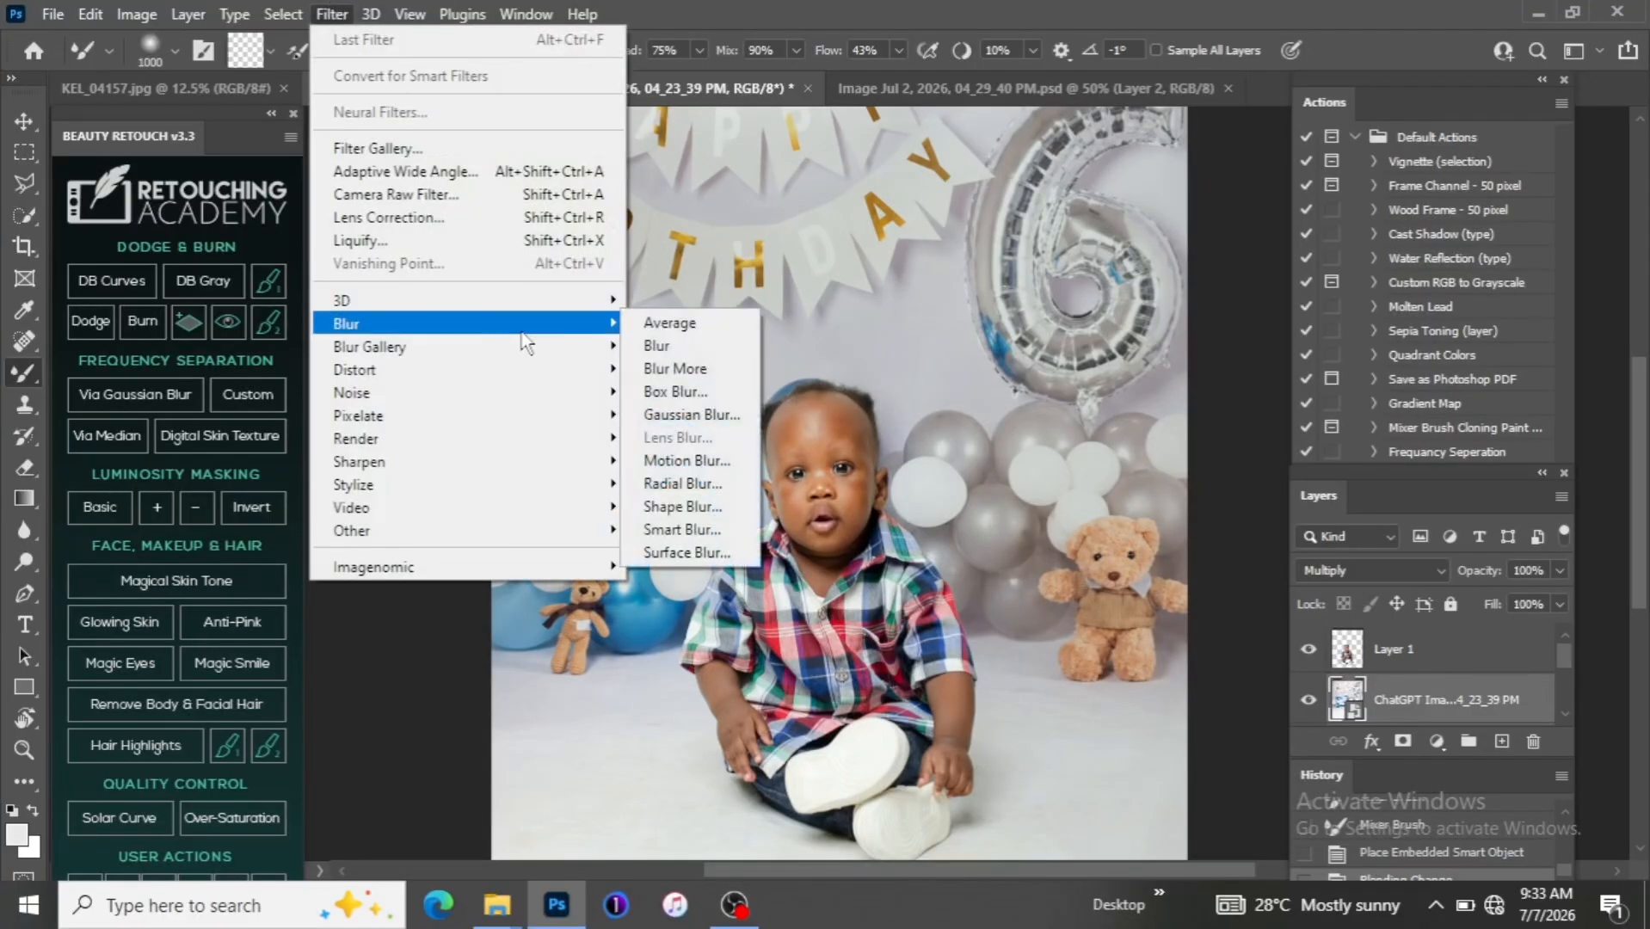
pyautogui.click(680, 415)
pyautogui.moveTo(781, 277); pyautogui.dragTo(1282, 201)
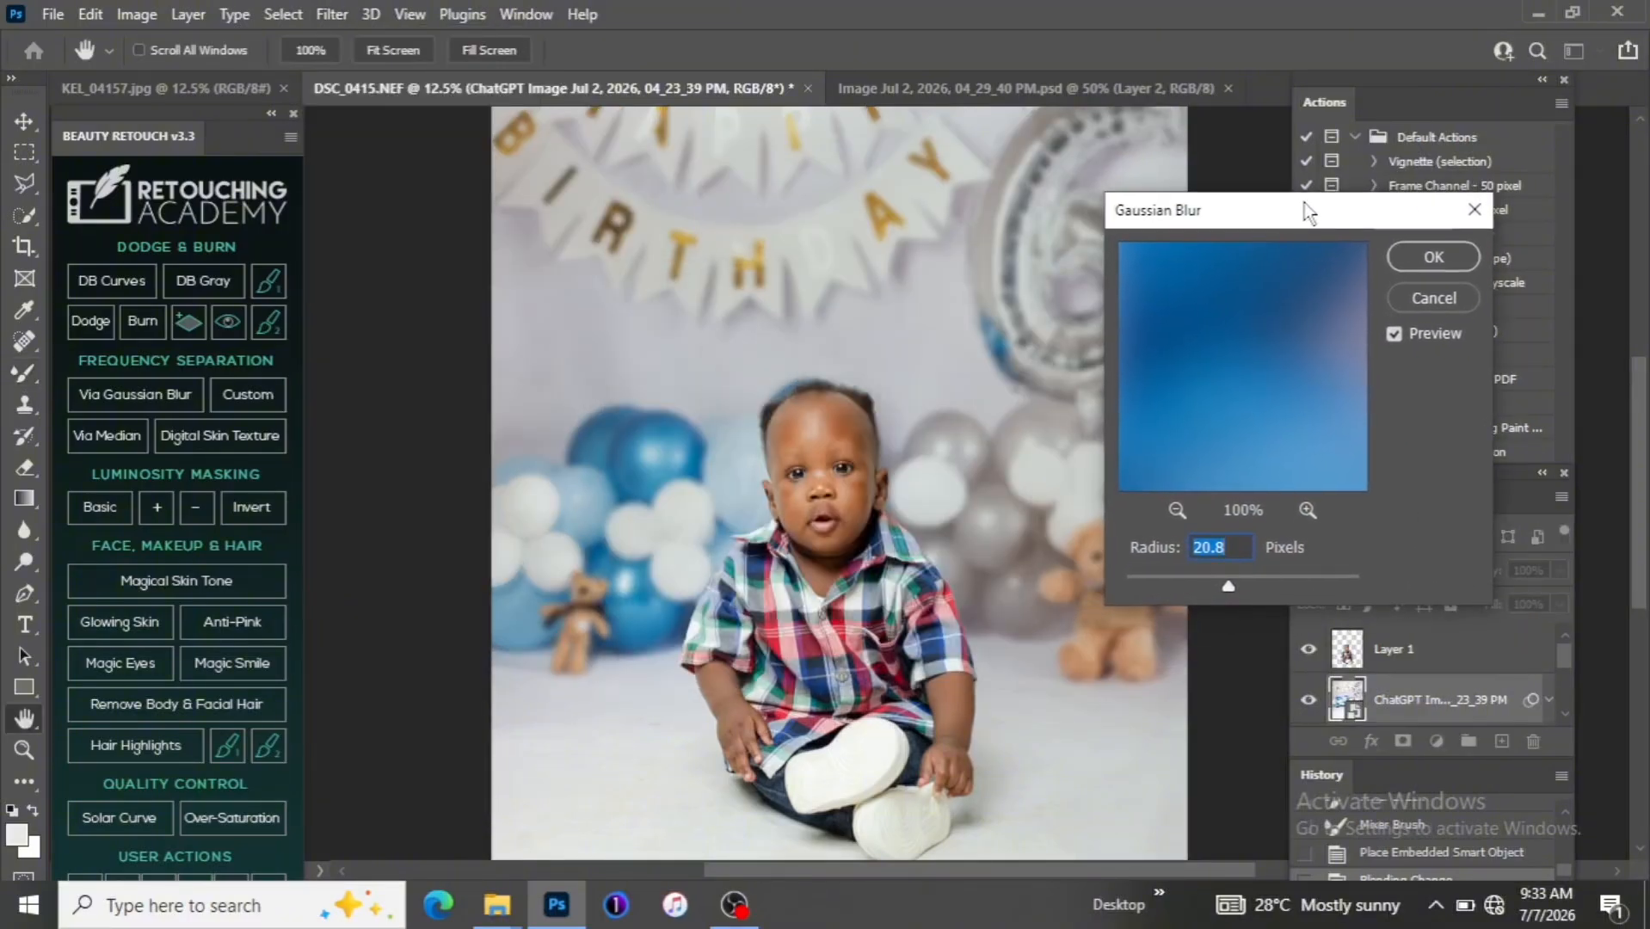
pyautogui.write('7')
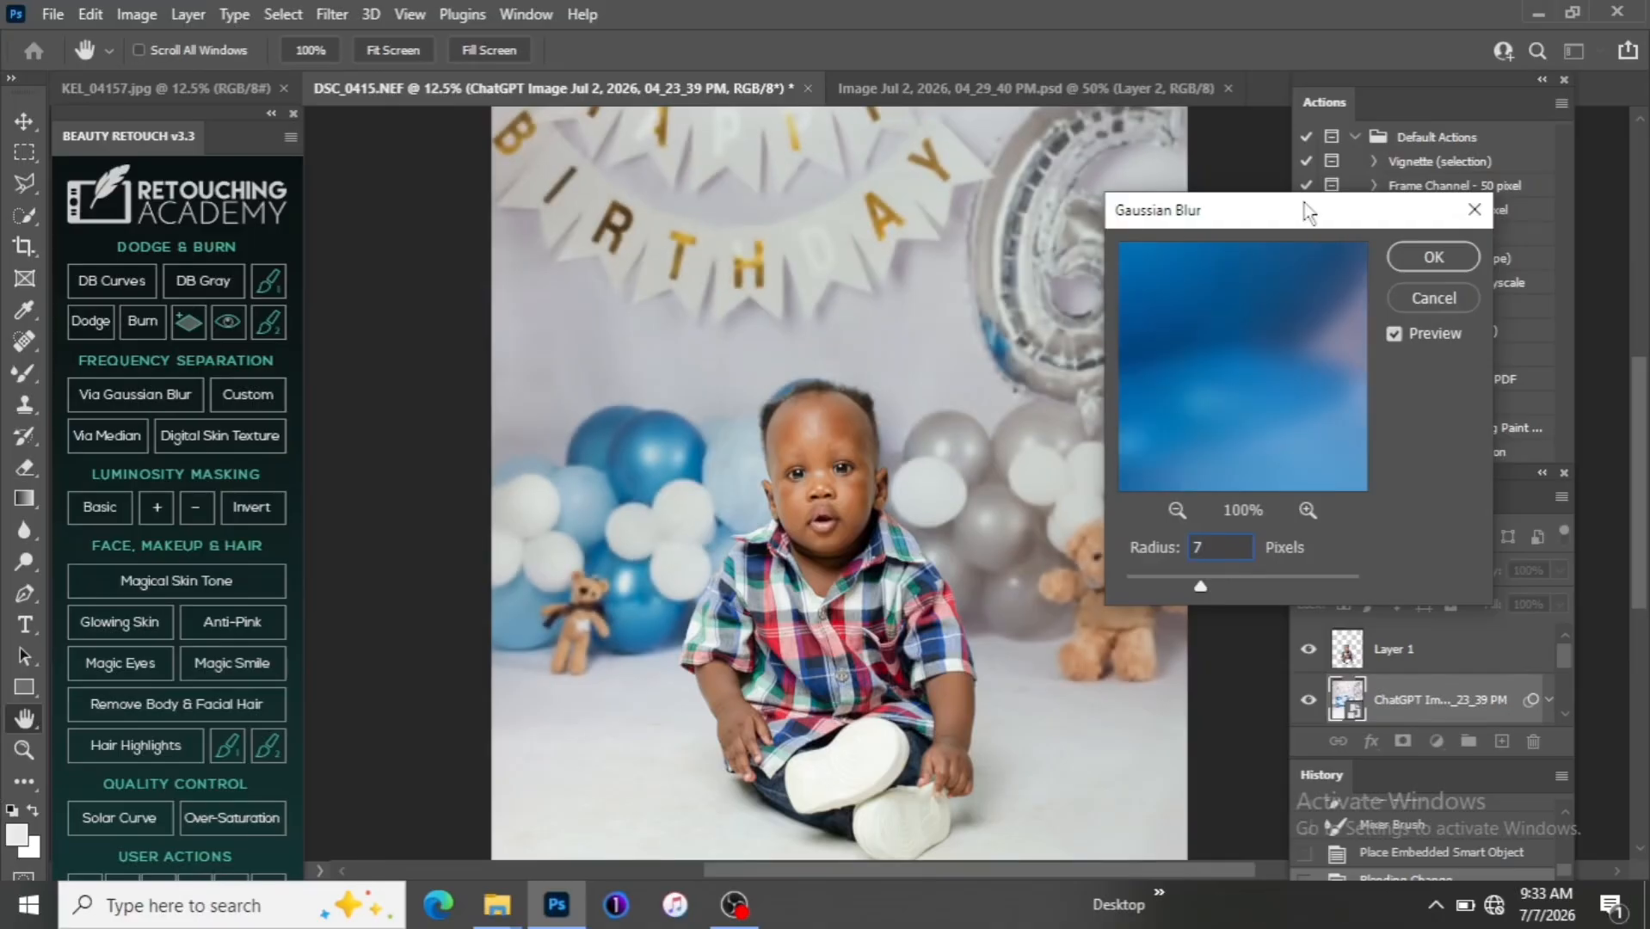
pyautogui.press('Return')
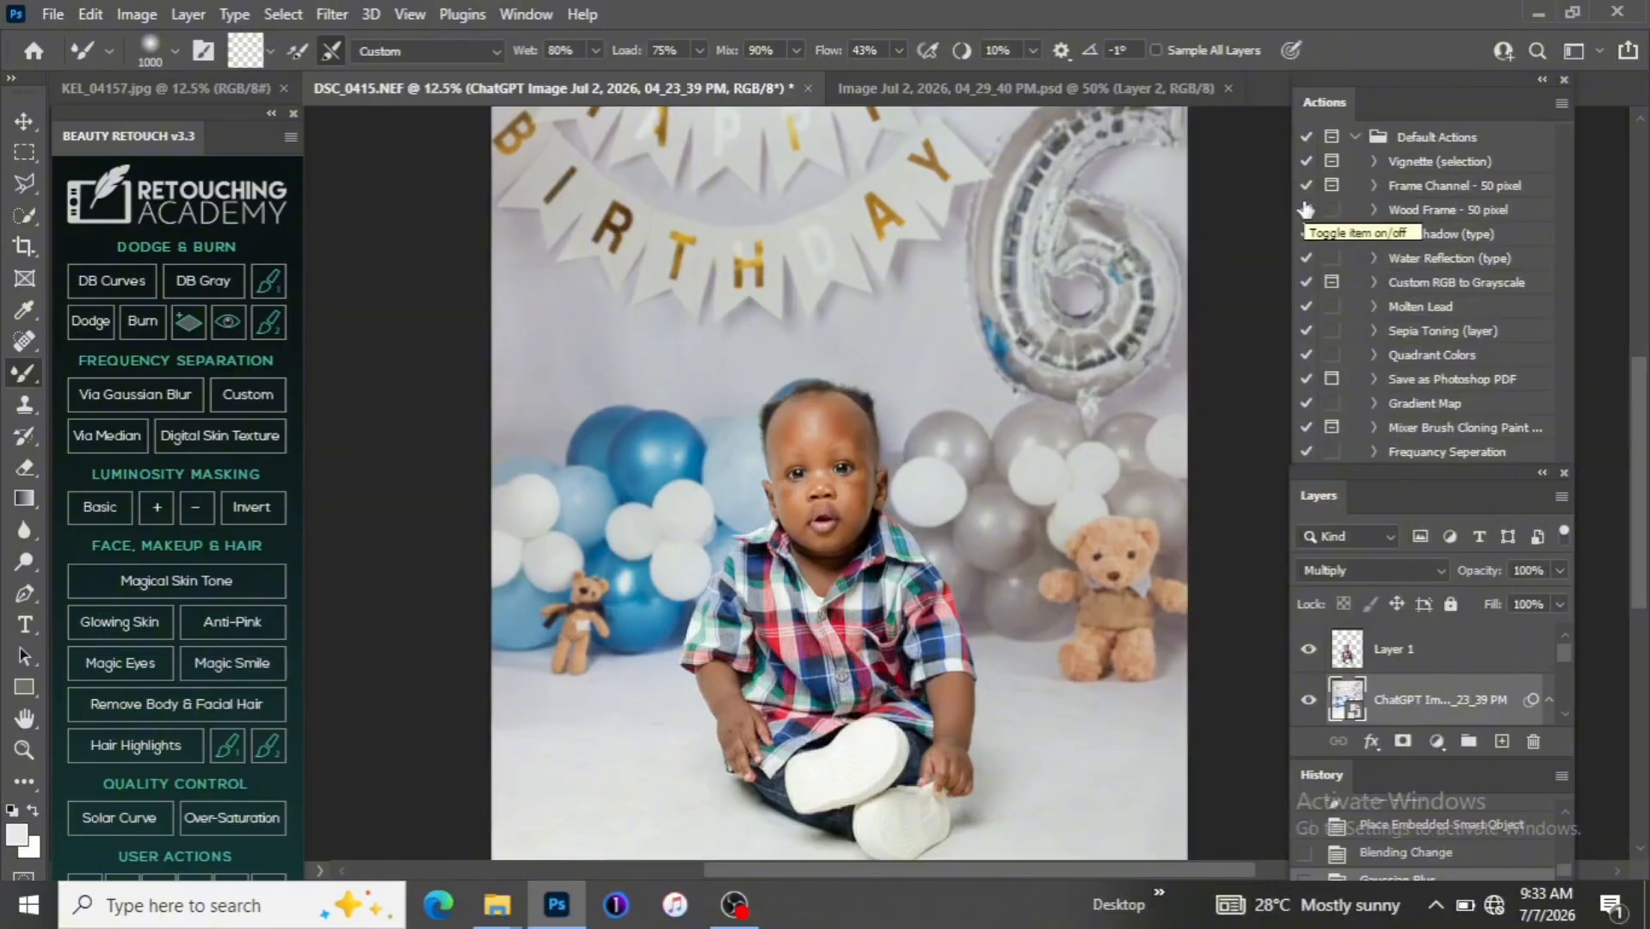
# Examine the blurred birthday backdrop and the edges around the child's head and shoulders at different zoom levels
pyautogui.hotkey('ctrl', '-')
pyautogui.hotkey('ctrl', '+')
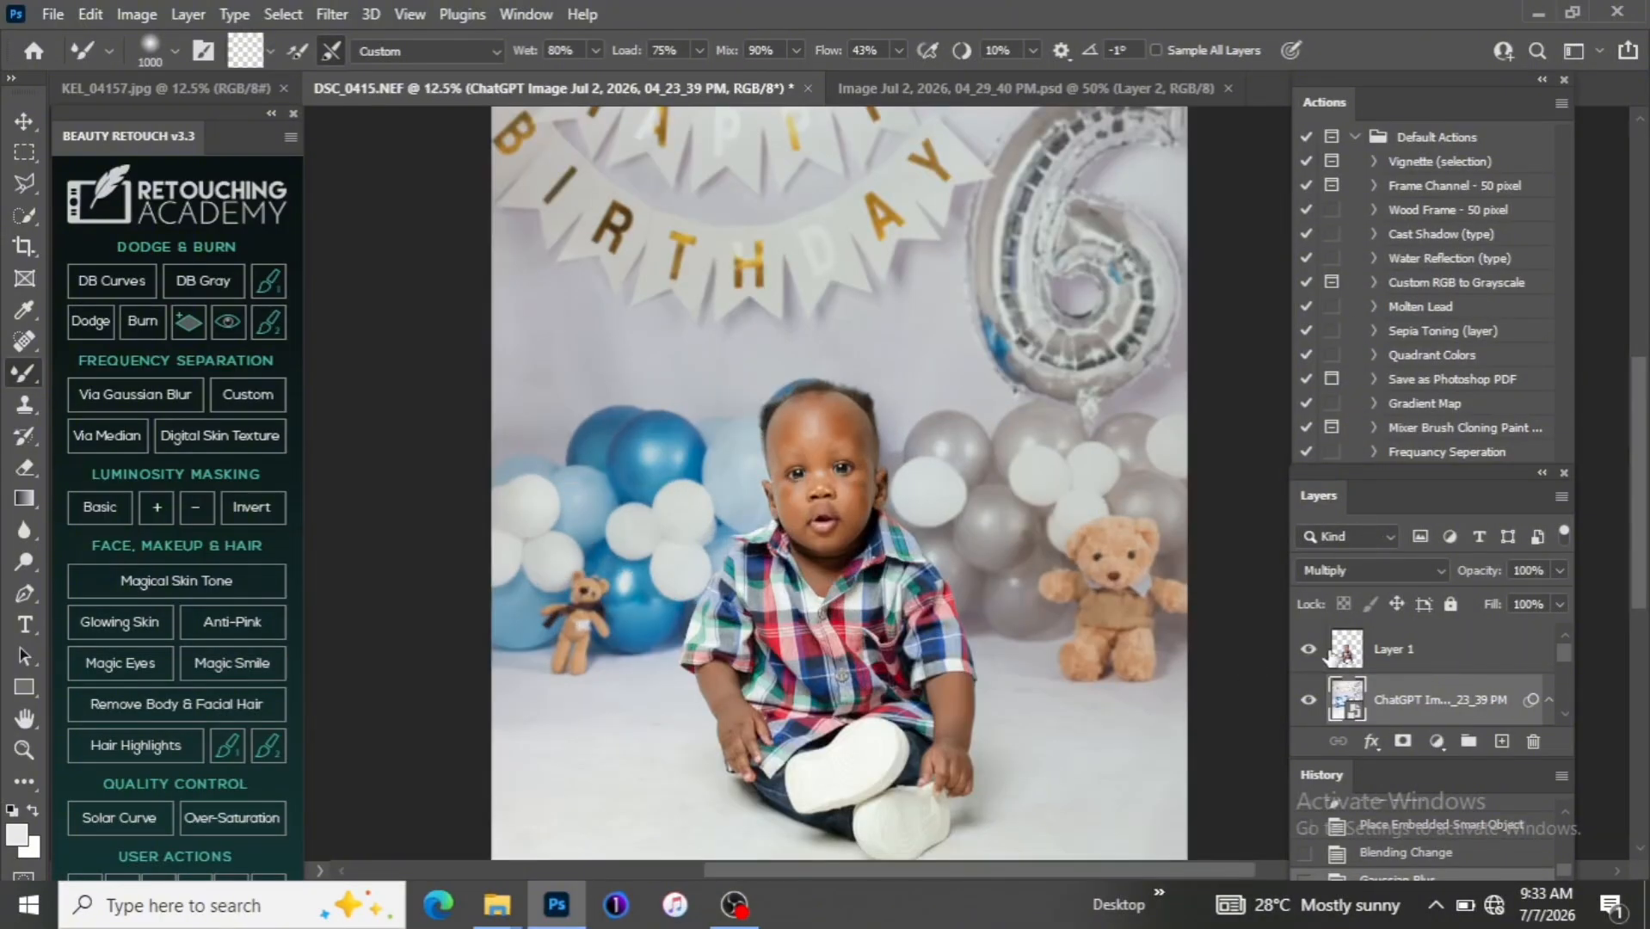
pyautogui.hotkey('ctrl', '-')
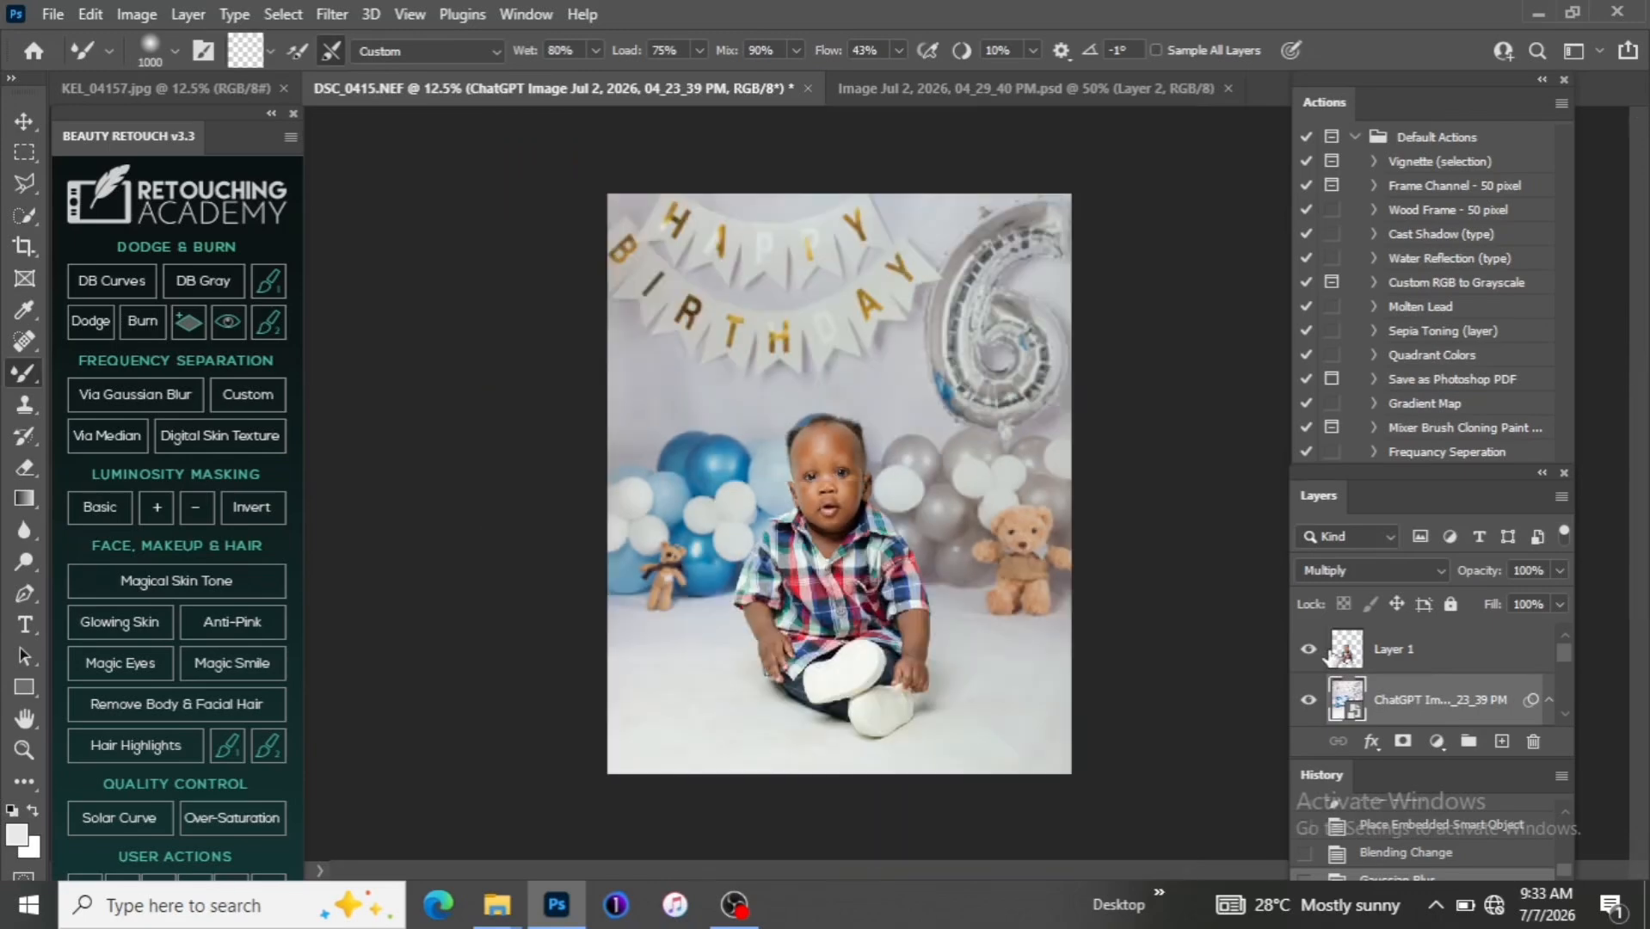
pyautogui.hotkey('ctrl', '+')
pyautogui.hotkey('ctrl', '+')
pyautogui.hotkey('ctrl', '+')
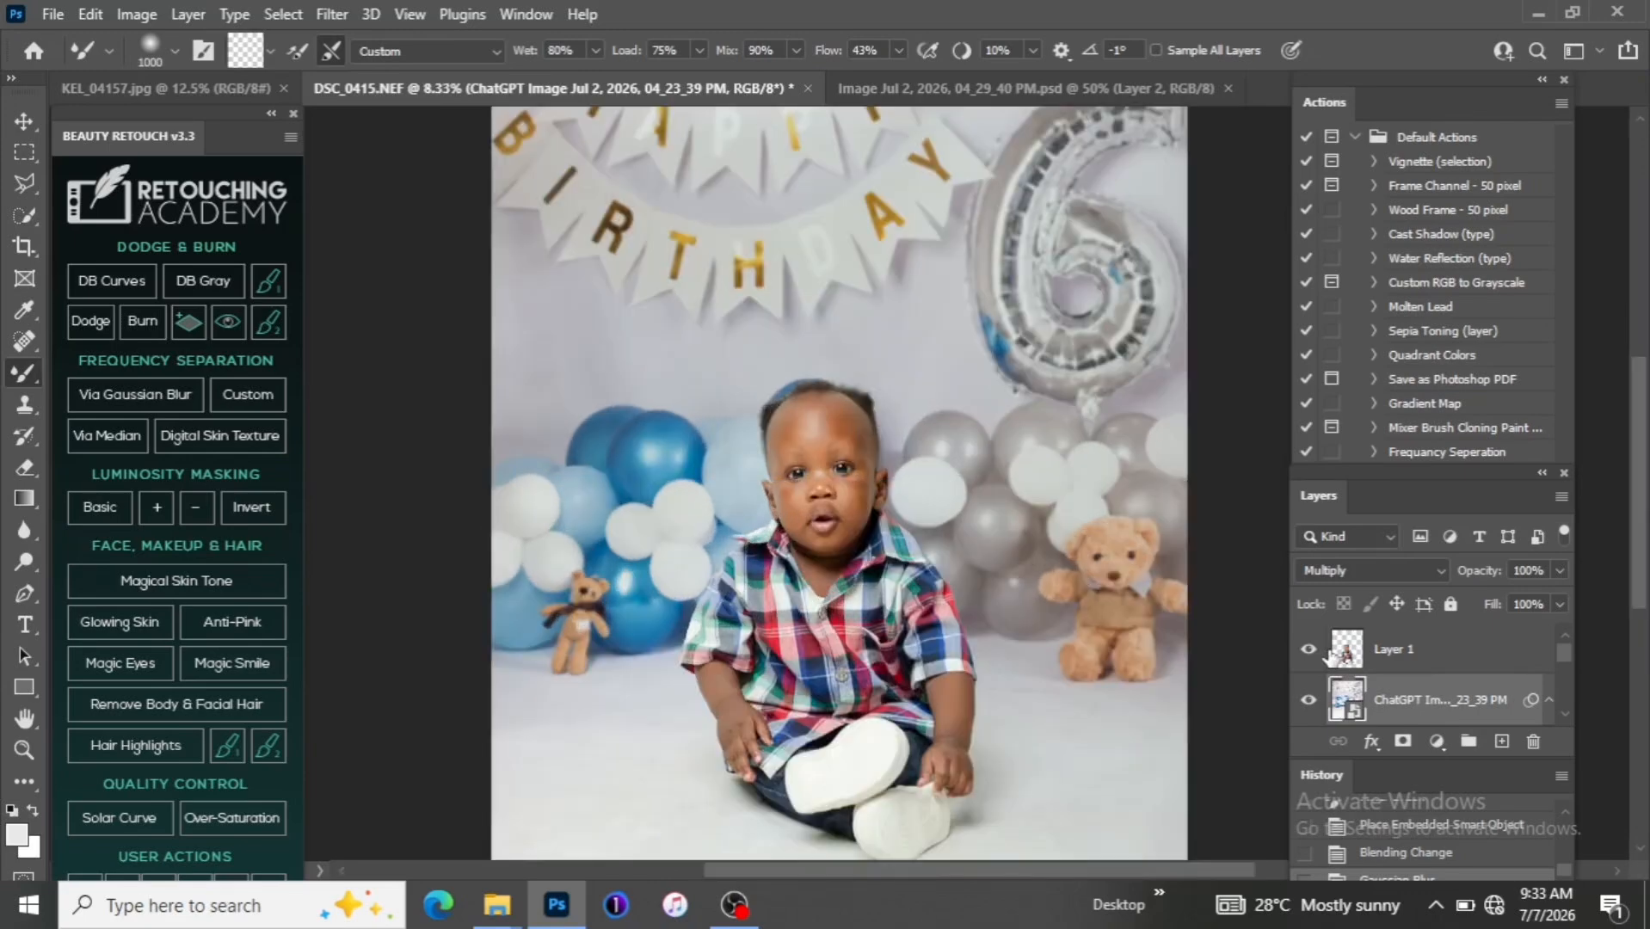
pyautogui.hotkey('ctrl', '-')
pyautogui.hotkey('ctrl', '-')
pyautogui.hotkey('ctrl', '-')
pyautogui.hotkey('ctrl', '-')
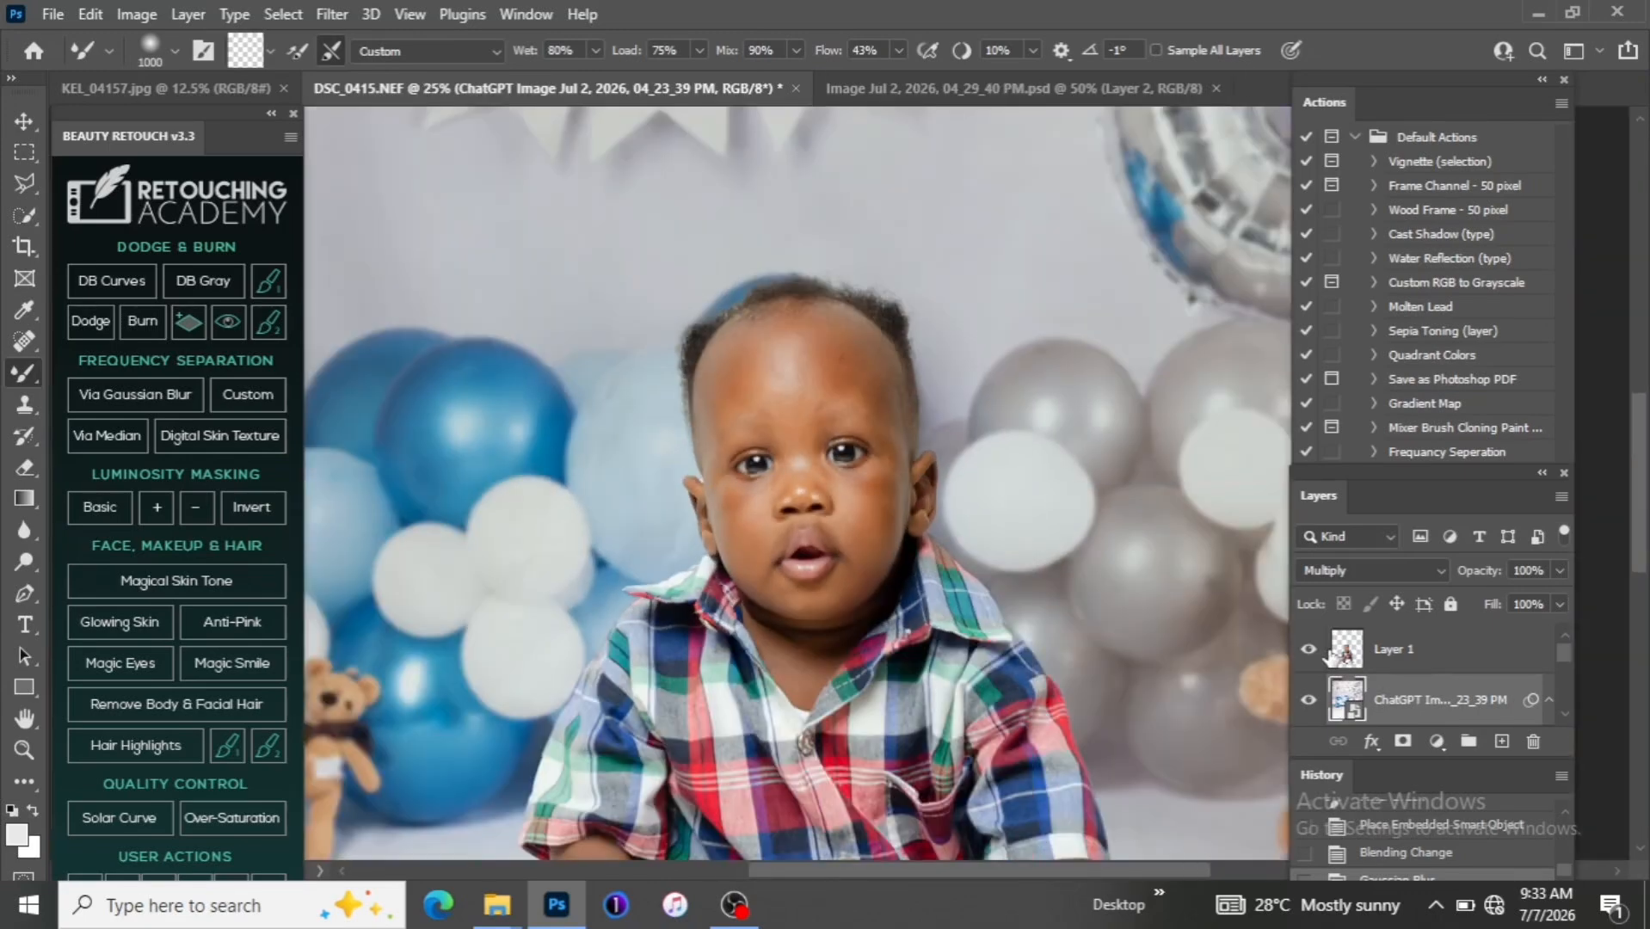
pyautogui.hotkey('ctrl', '+')
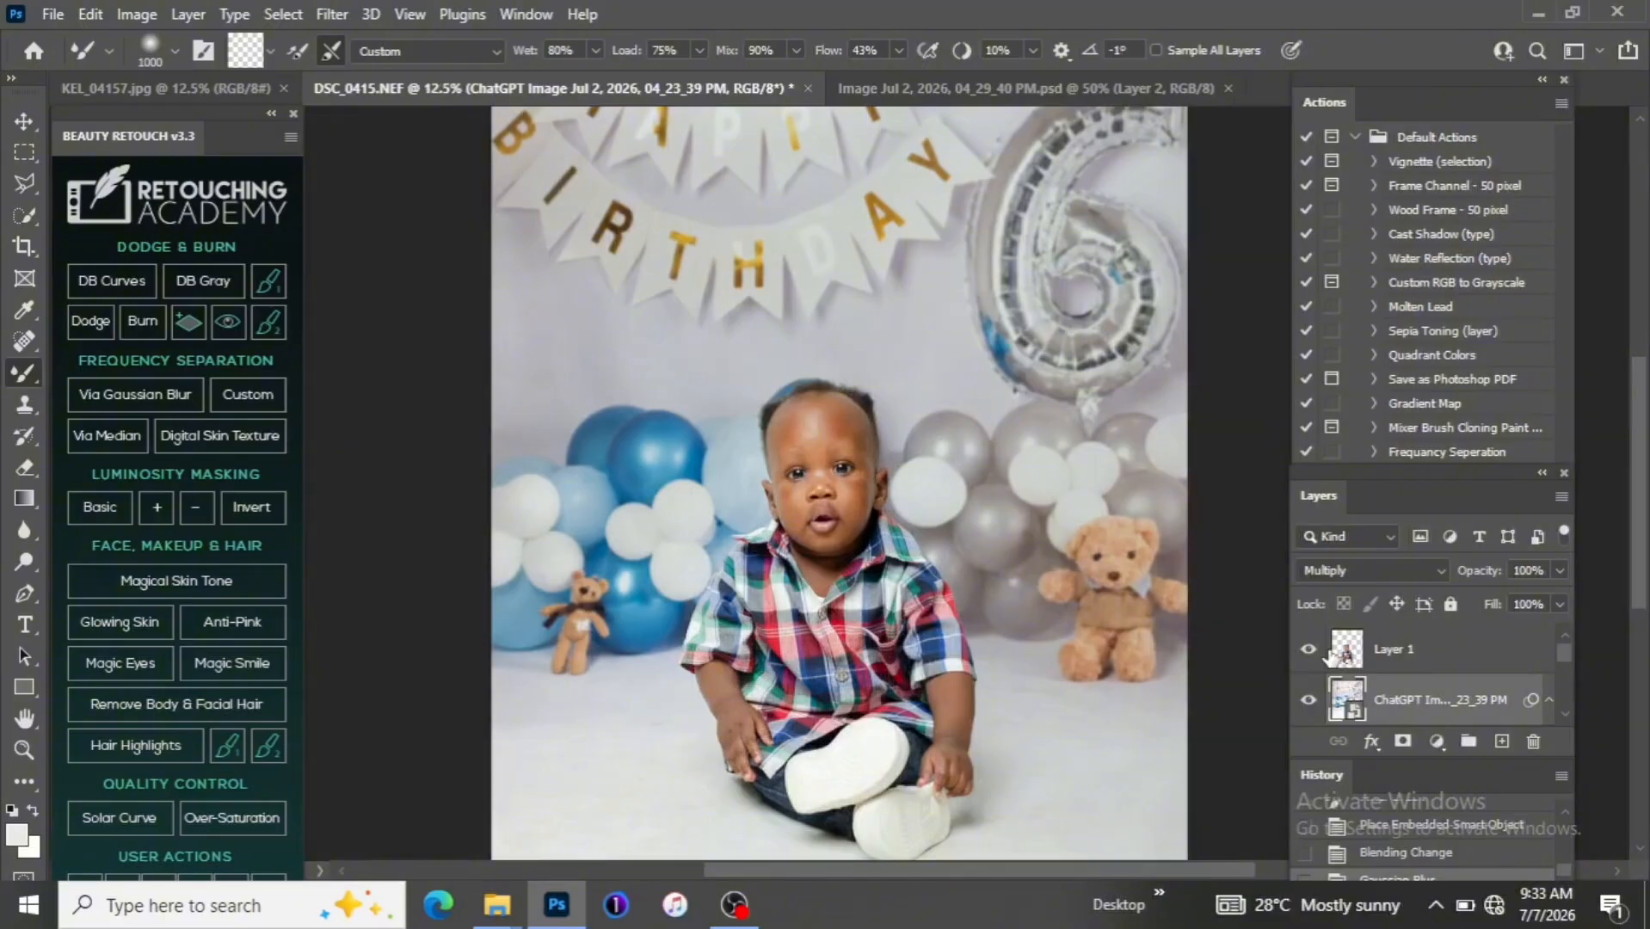
pyautogui.hotkey('ctrl', '-')
pyautogui.hotkey('ctrl', '+')
pyautogui.hotkey('ctrl', '+')
pyautogui.hotkey('ctrl', '+')
pyautogui.hotkey('ctrl', '+')
pyautogui.hotkey('ctrl', '+')
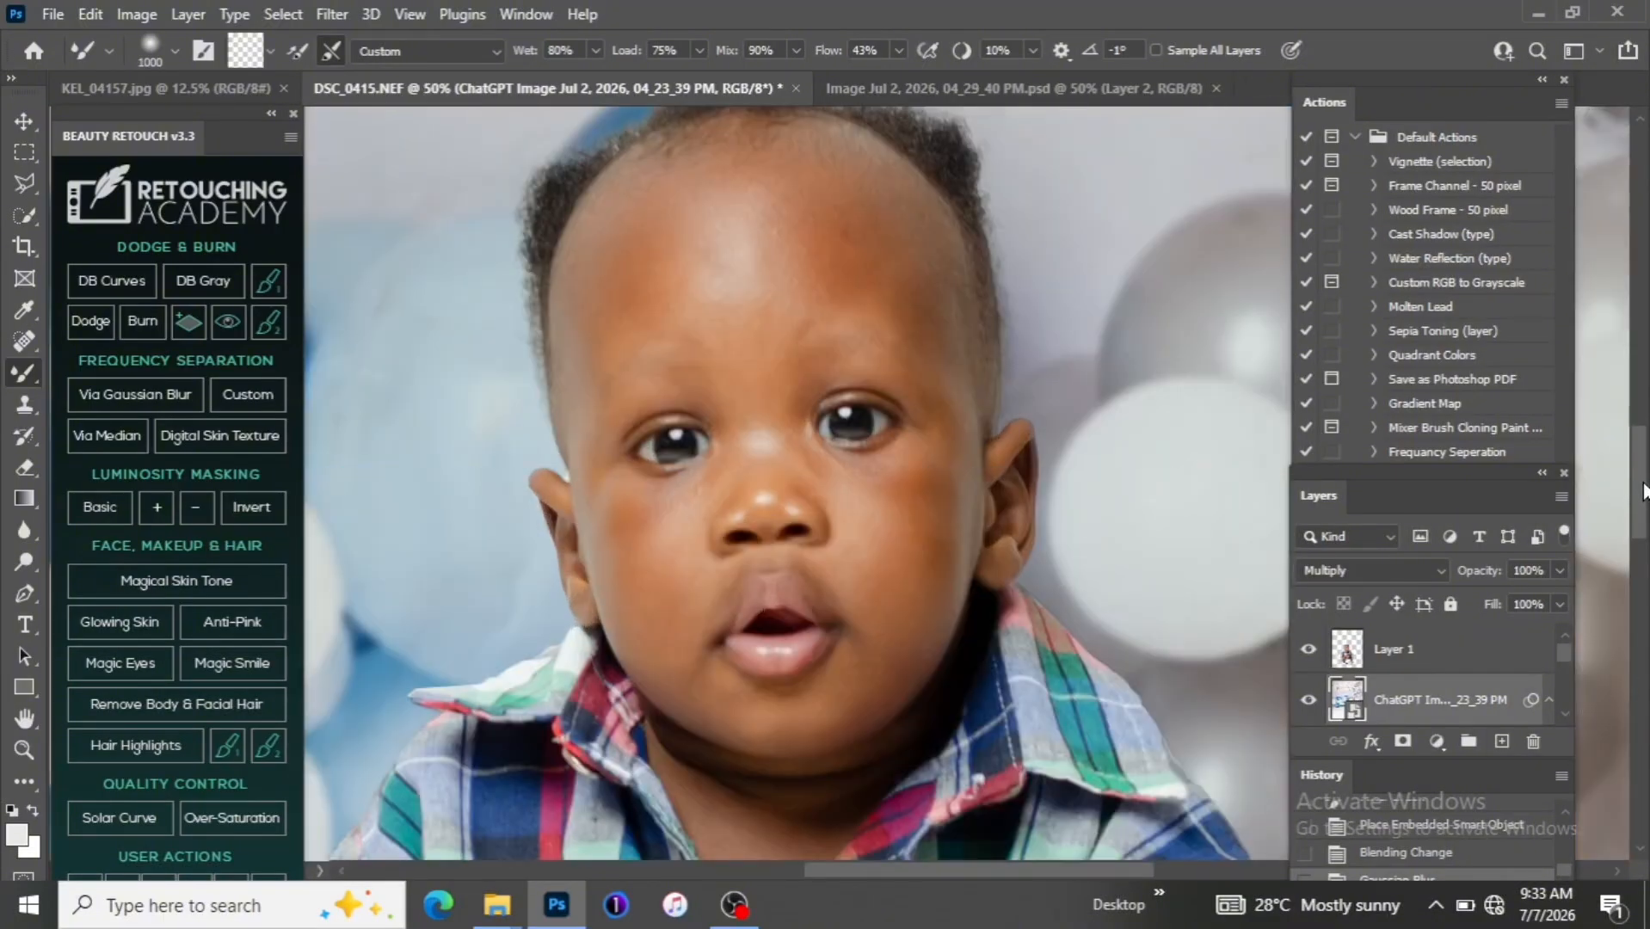
pyautogui.scroll(2, 1646, 479)
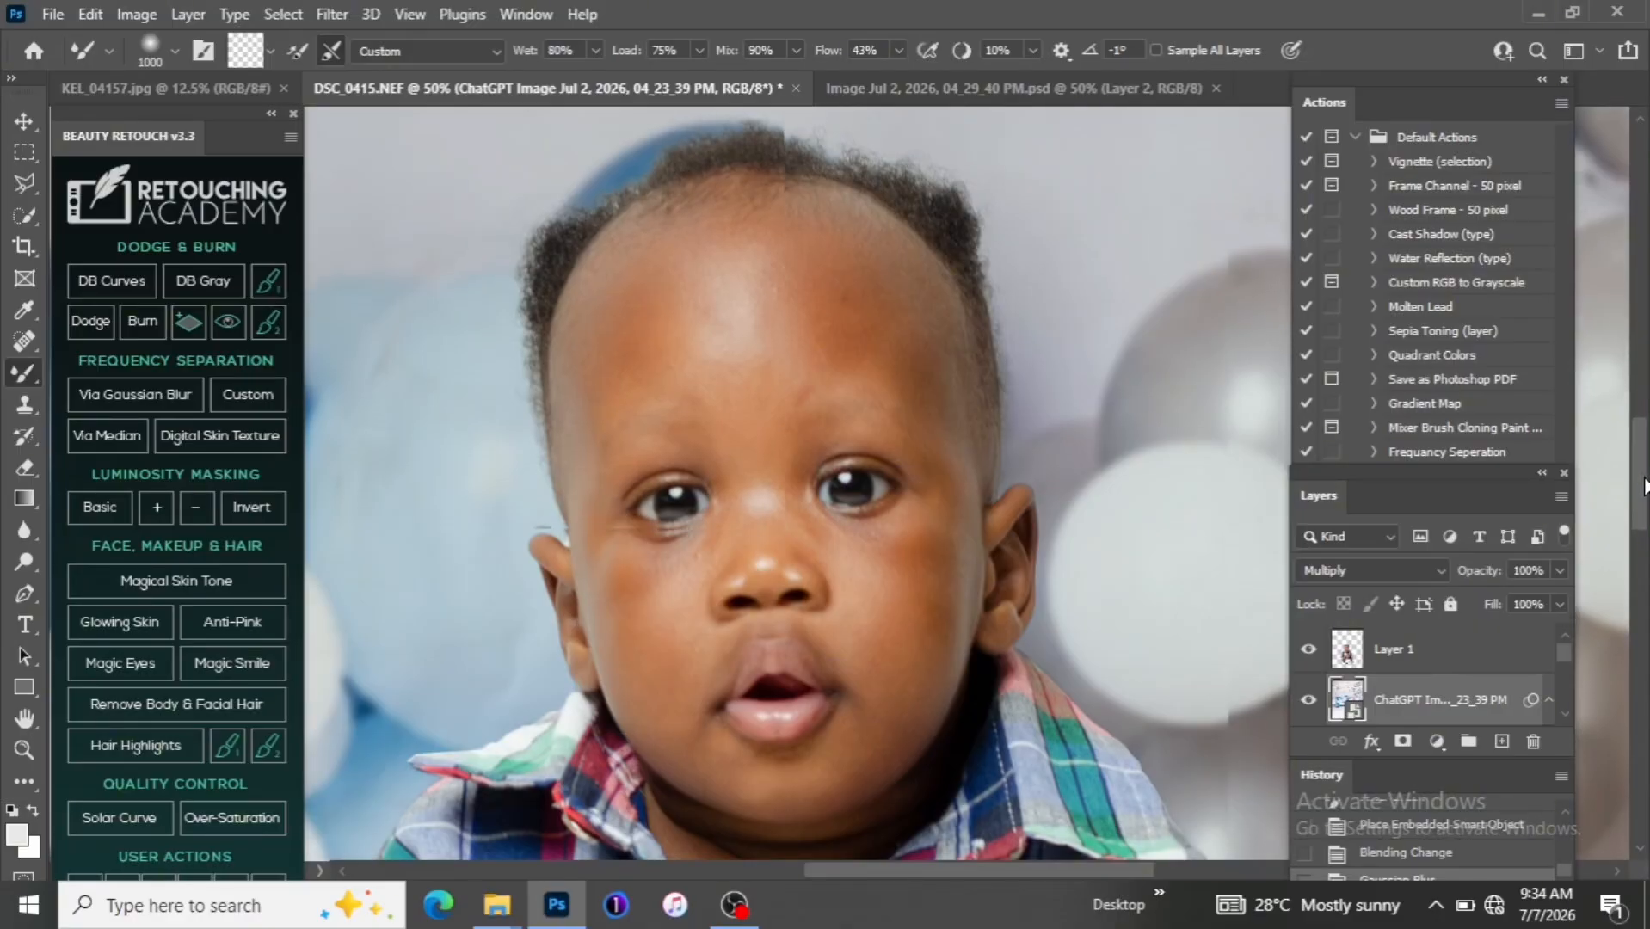
pyautogui.scroll(-1, 1645, 479)
pyautogui.hotkey('ctrl', '-')
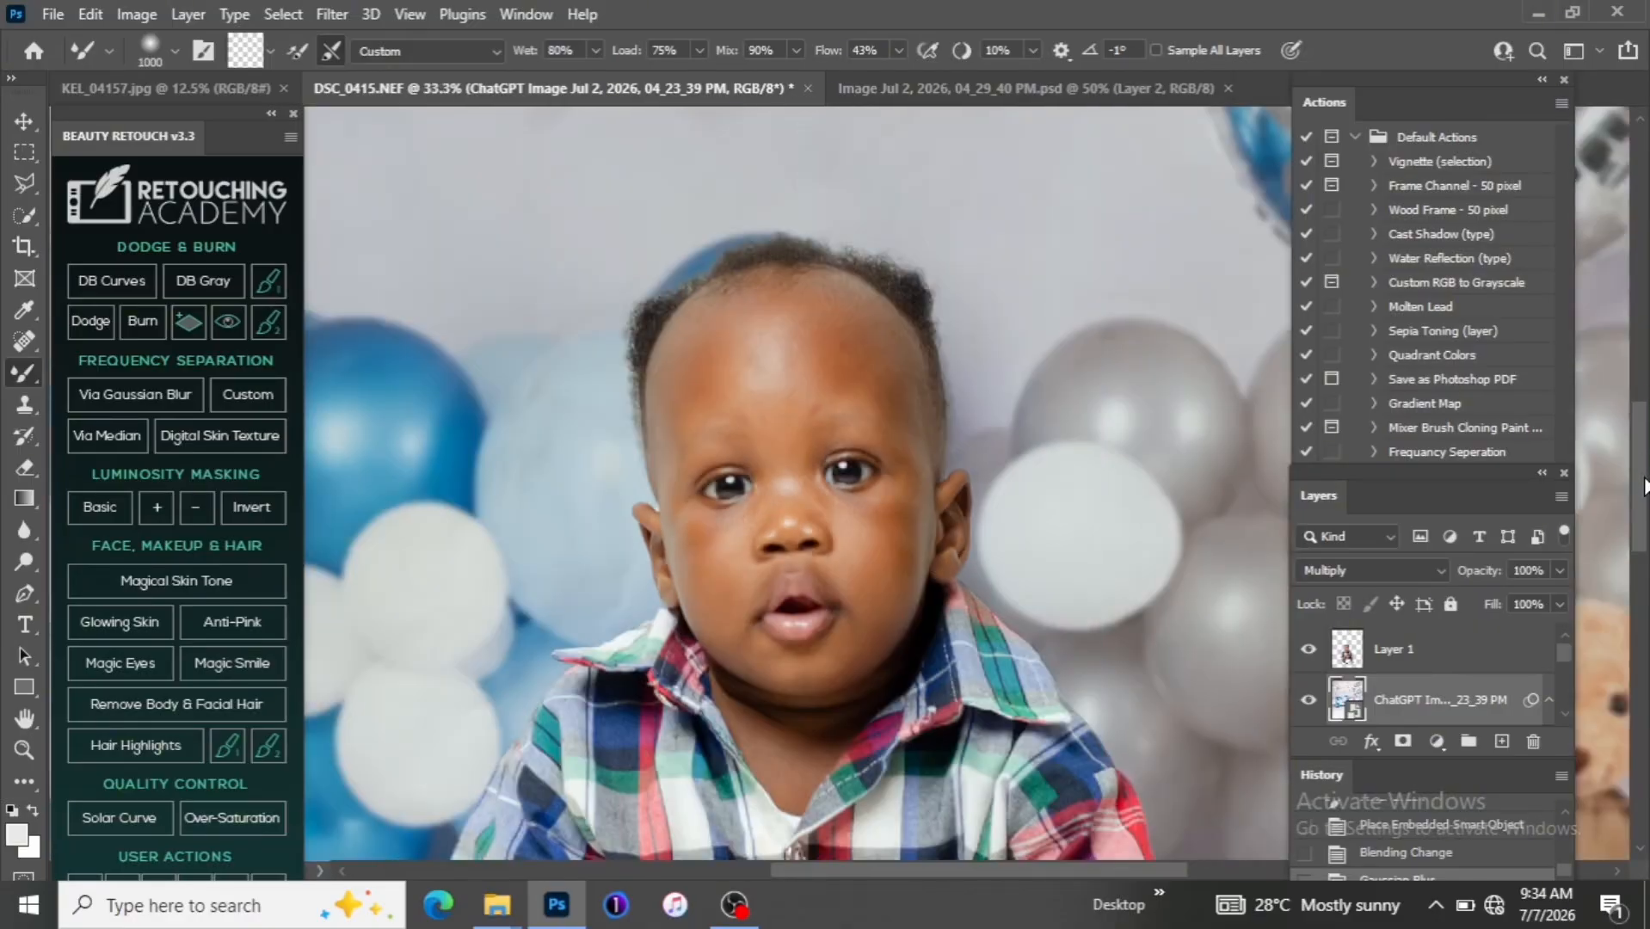
pyautogui.hotkey('ctrl', '+')
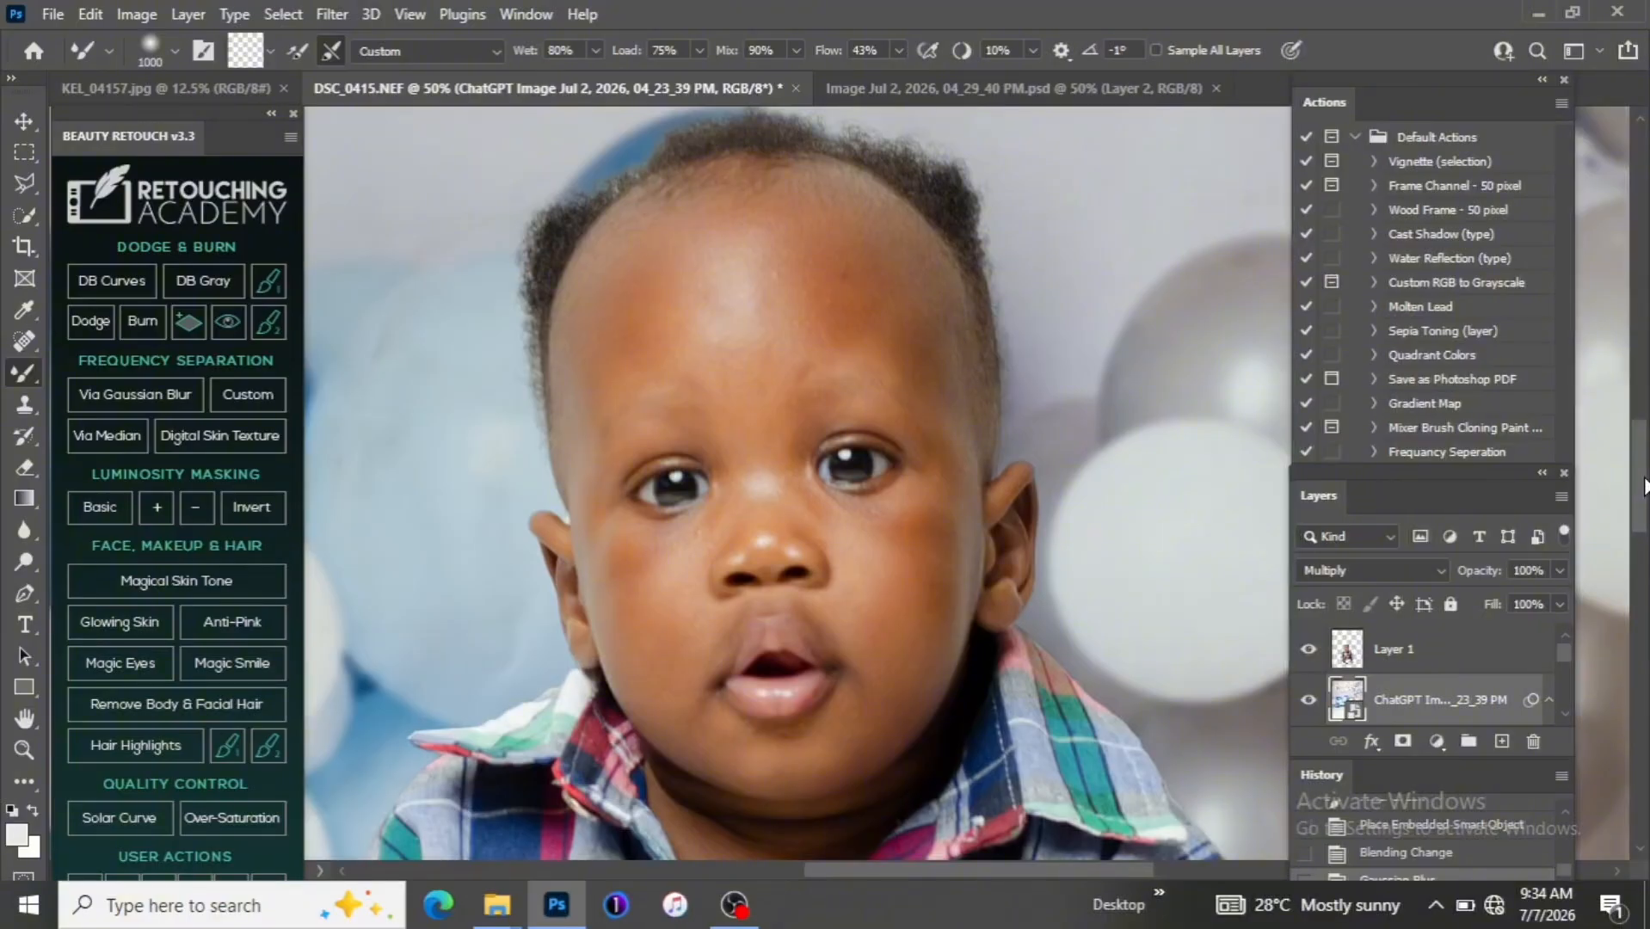
pyautogui.hotkey('ctrl', '-')
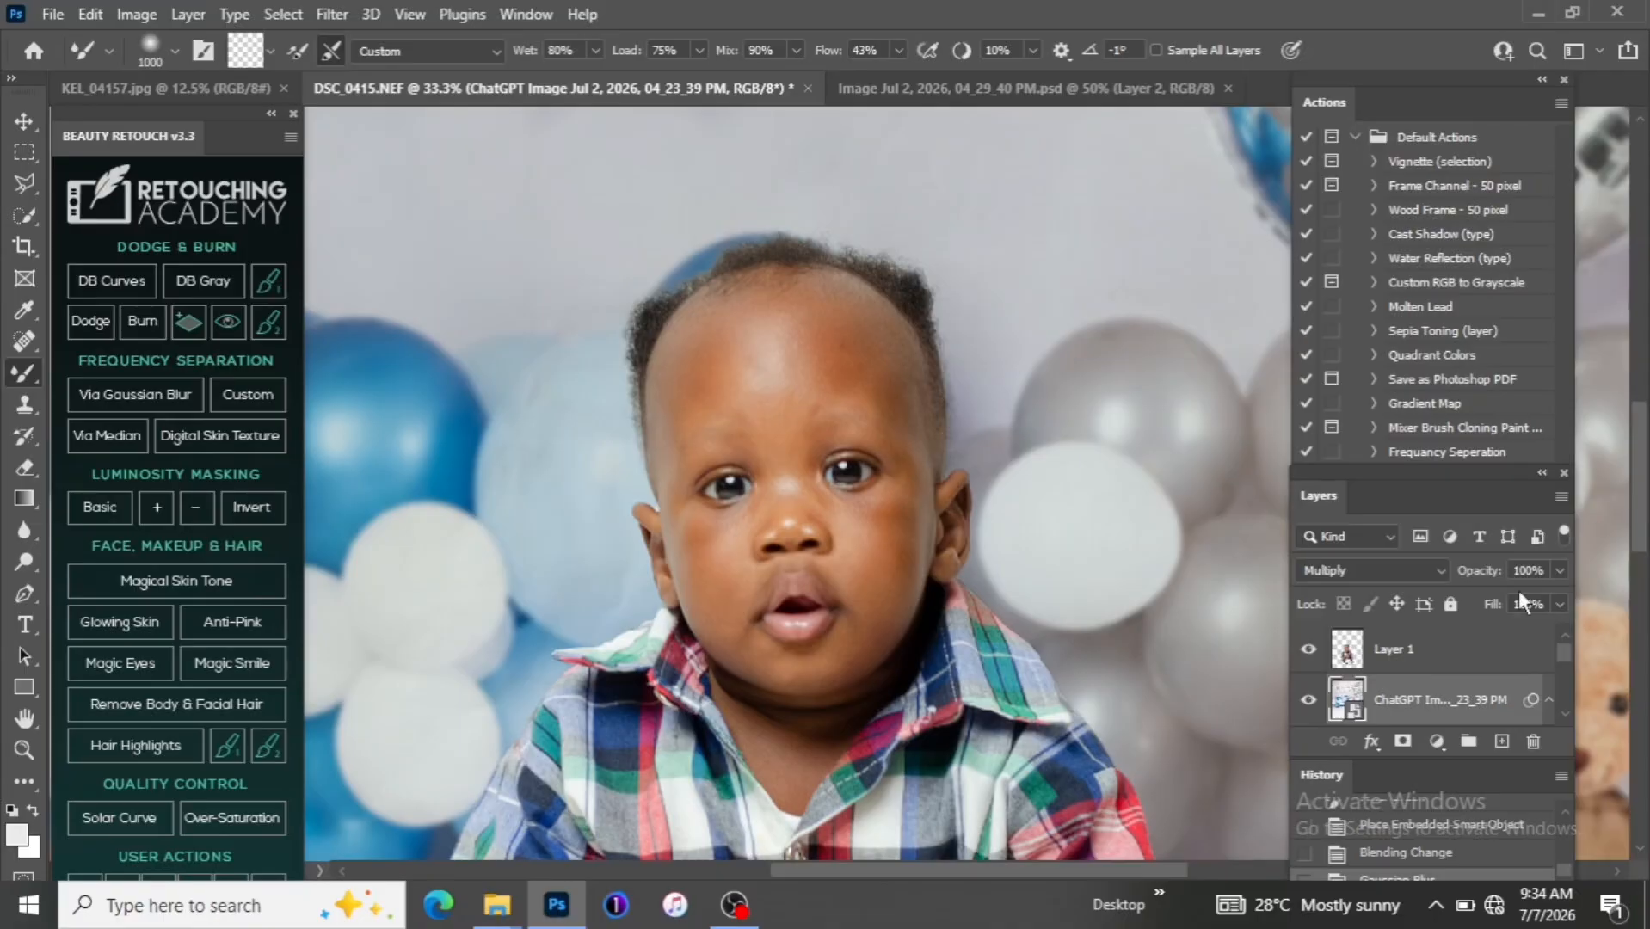
# Run frequency separation via Gaussian Blur on Layer 1 with a 3-pixel radius
pyautogui.click(1454, 659)
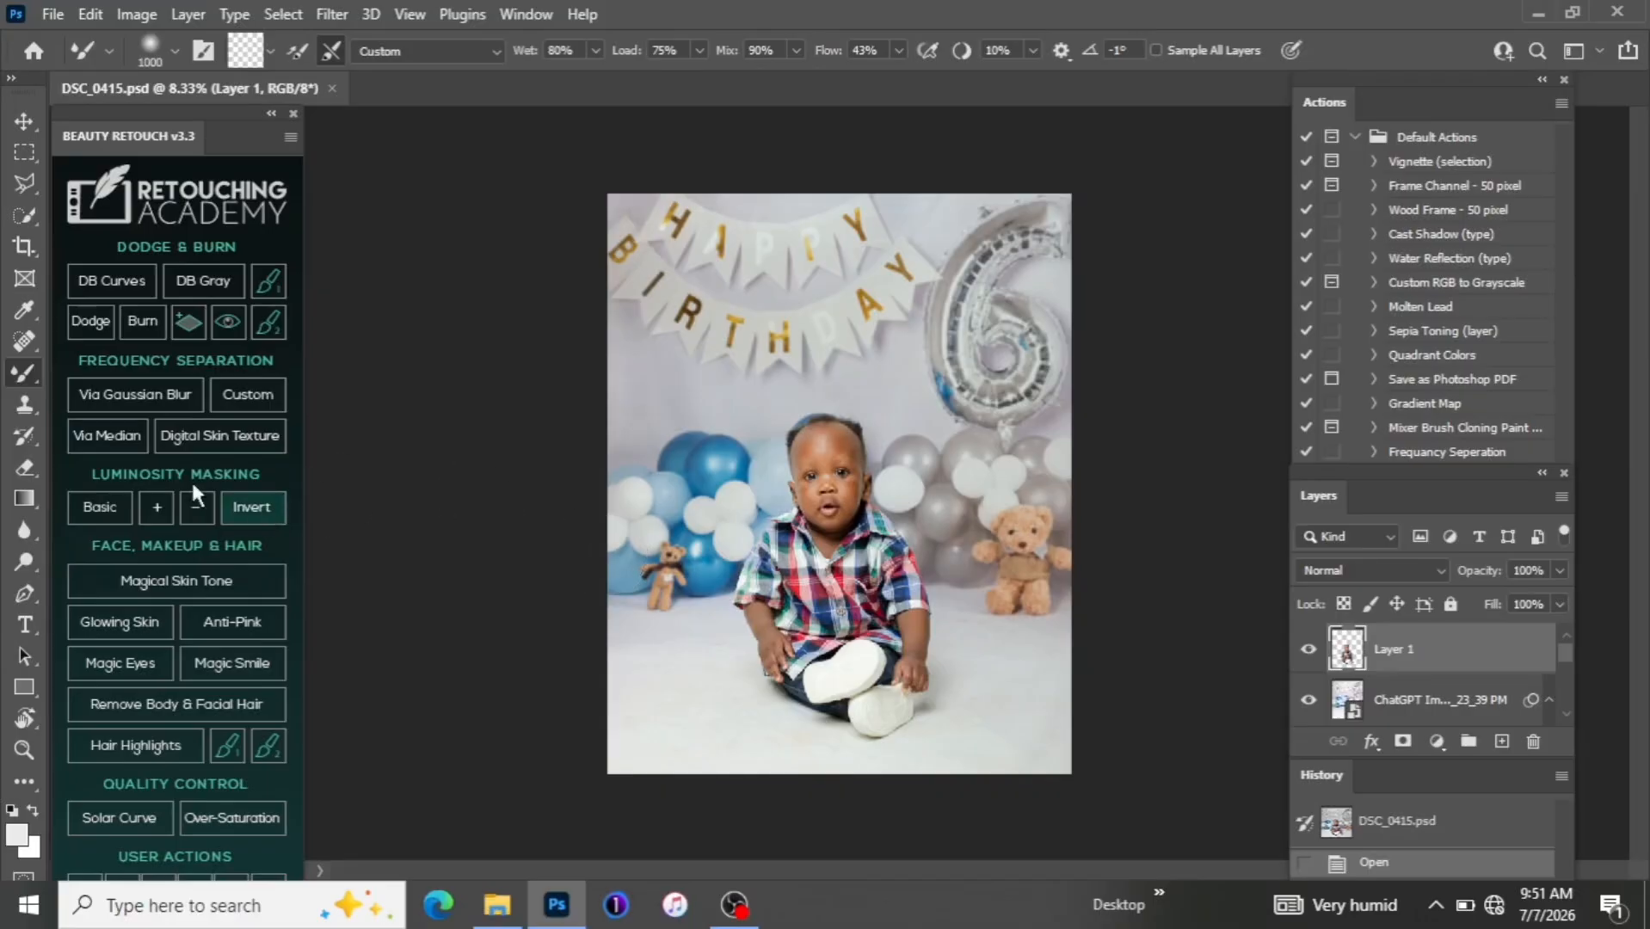
pyautogui.click(155, 400)
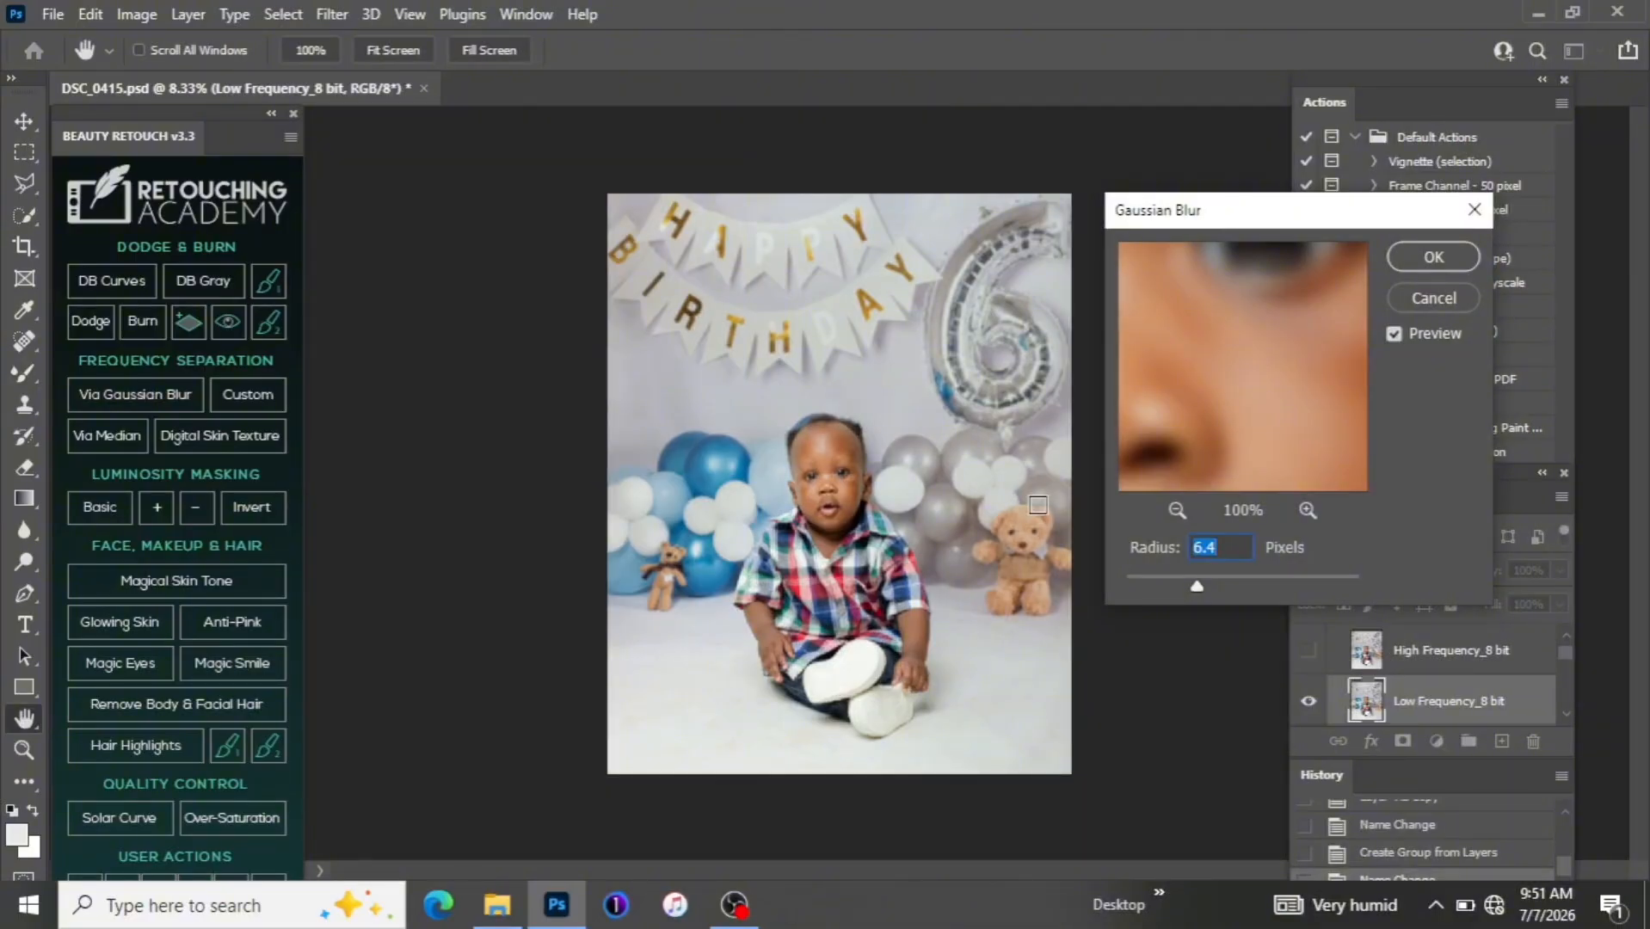
pyautogui.write('3')
pyautogui.press('Return')
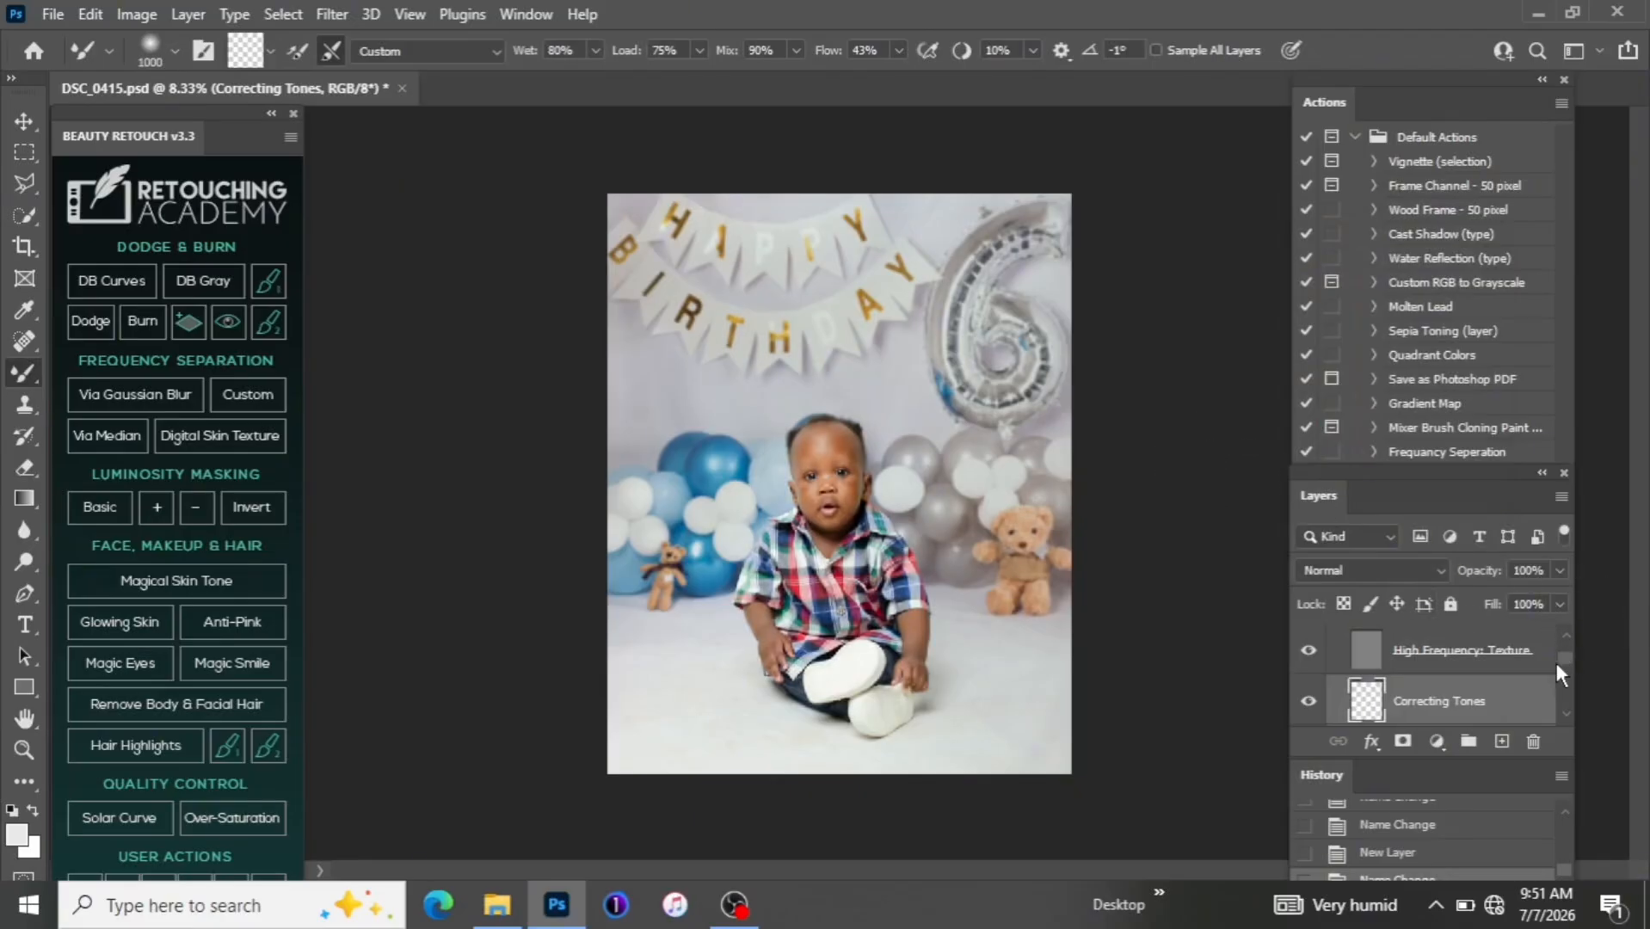
# On the Low Frequency: Colors & Tones layer, lasso the forehead and the cheek on the image's right side, leaving out the eyes and nose
pyautogui.moveTo(1562, 649); pyautogui.dragTo(1567, 668)
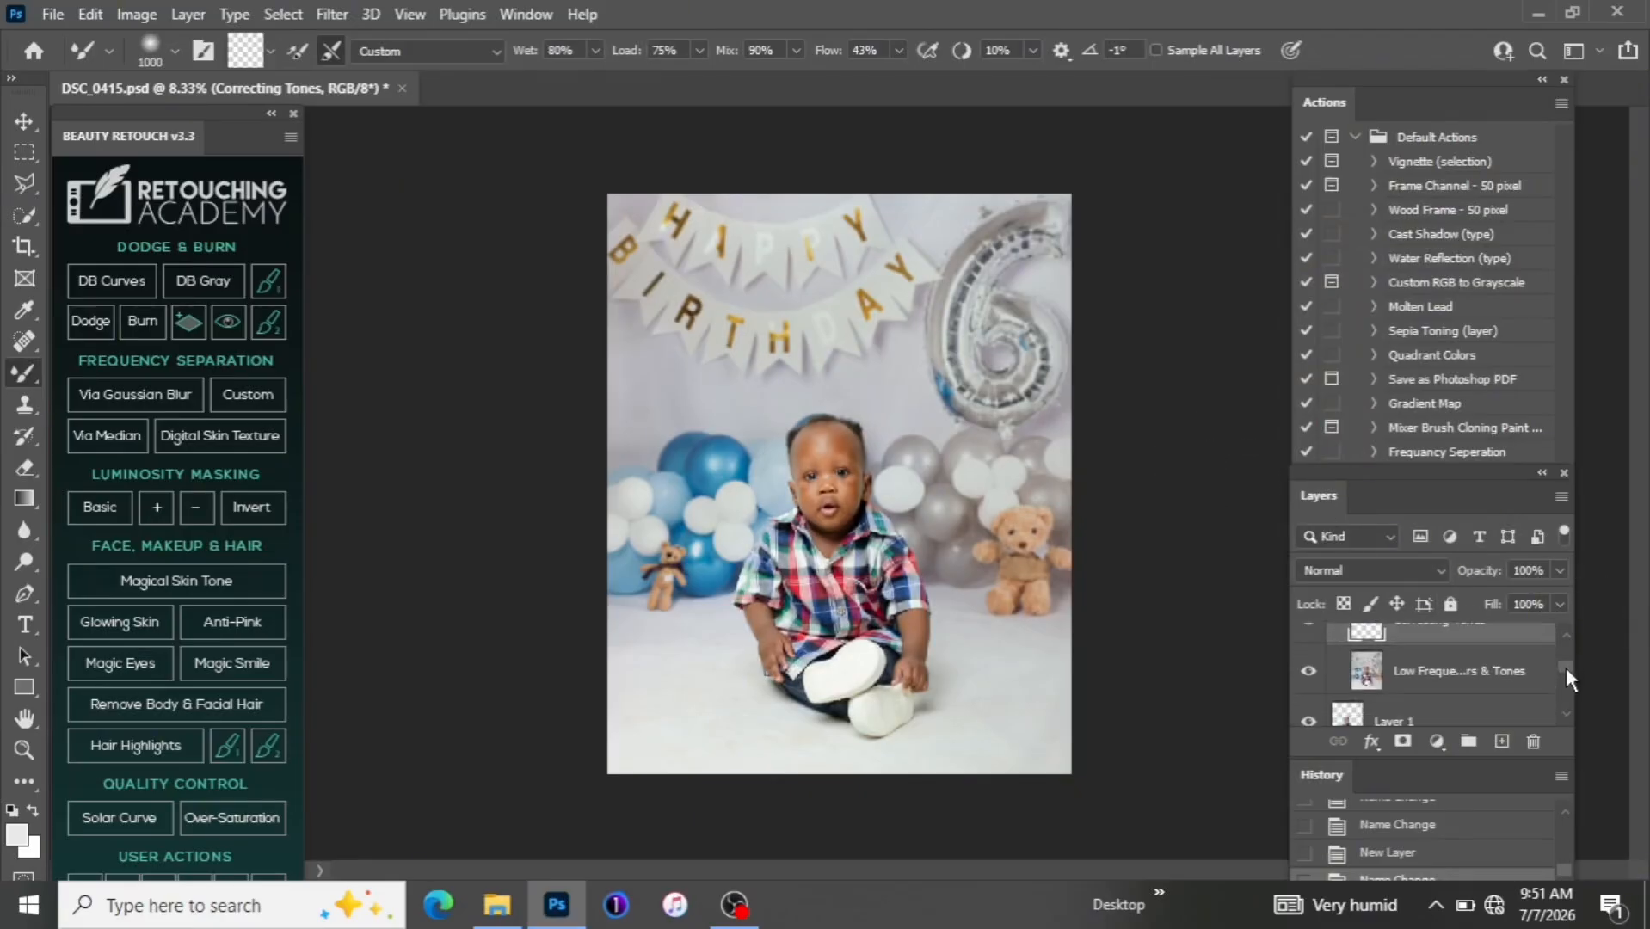
pyautogui.click(1515, 680)
pyautogui.hotkey('ctrl', '+')
pyautogui.hotkey('ctrl', '+')
pyautogui.hotkey('ctrl', '+')
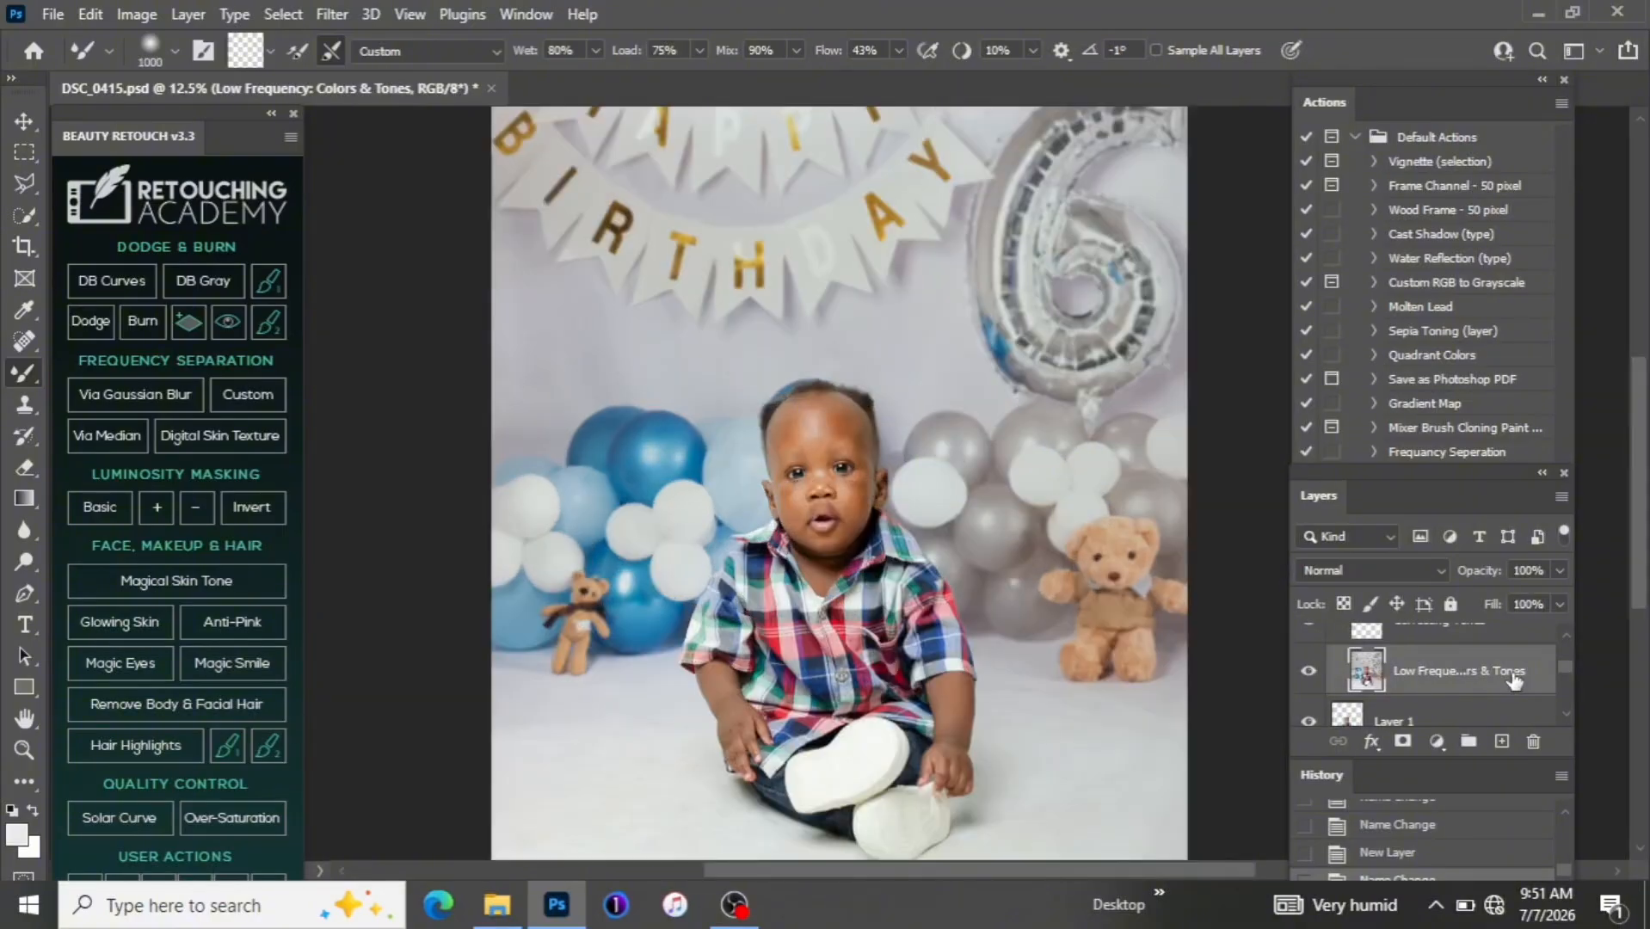
pyautogui.hotkey('ctrl', '+')
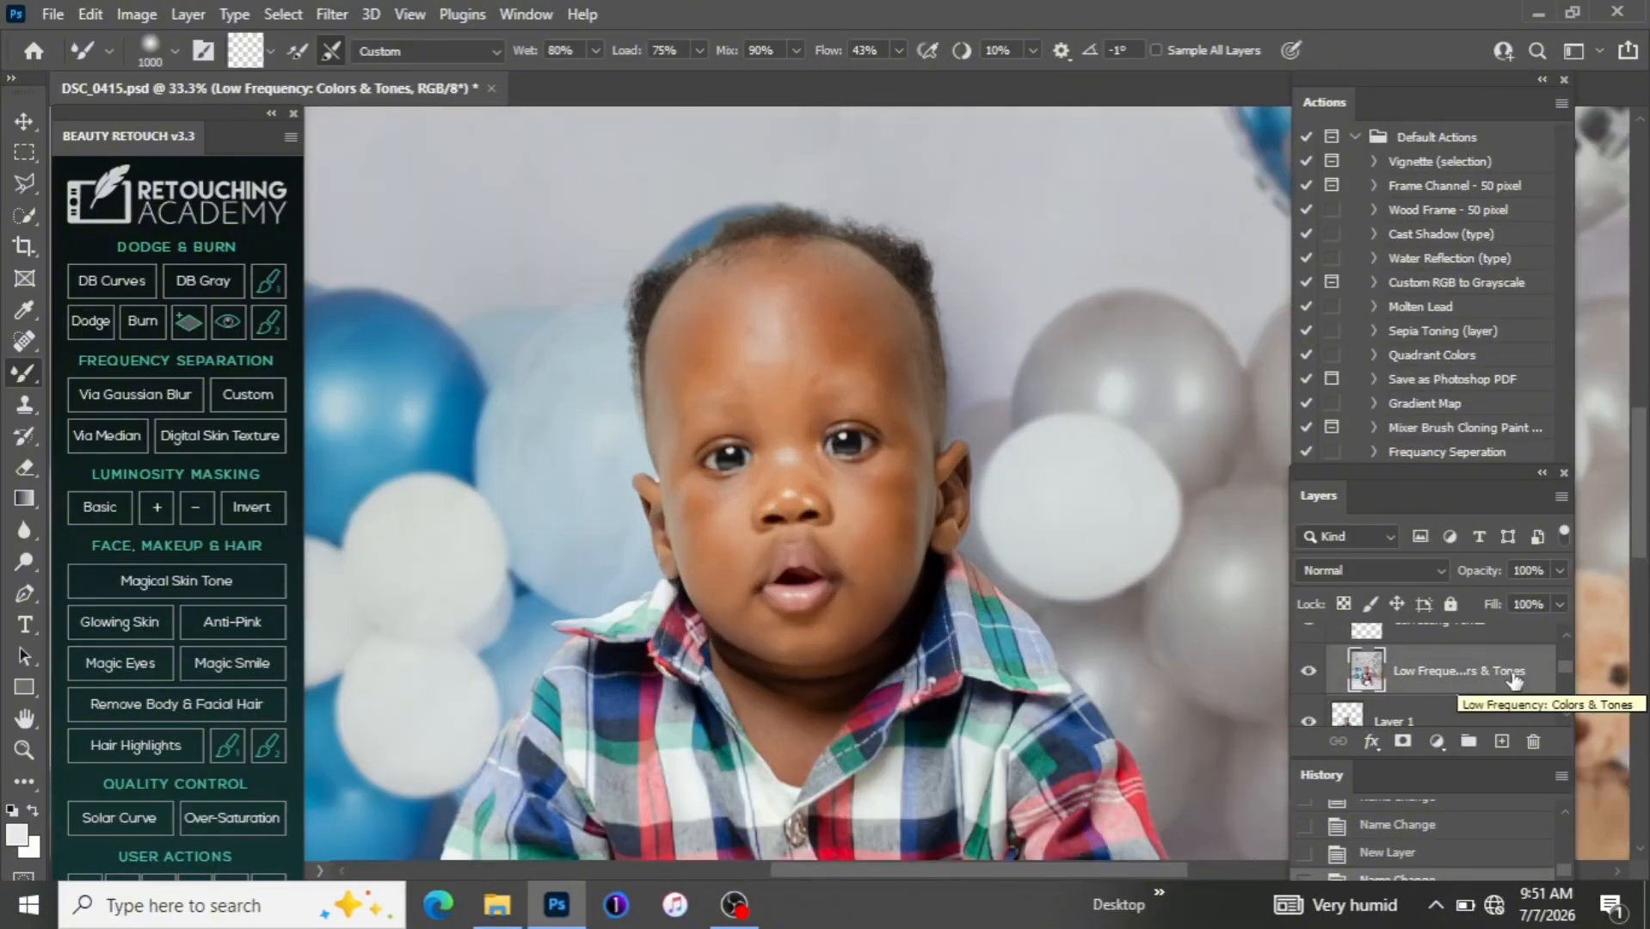
pyautogui.hotkey('ctrl', '+')
pyautogui.hotkey('ctrl', '-')
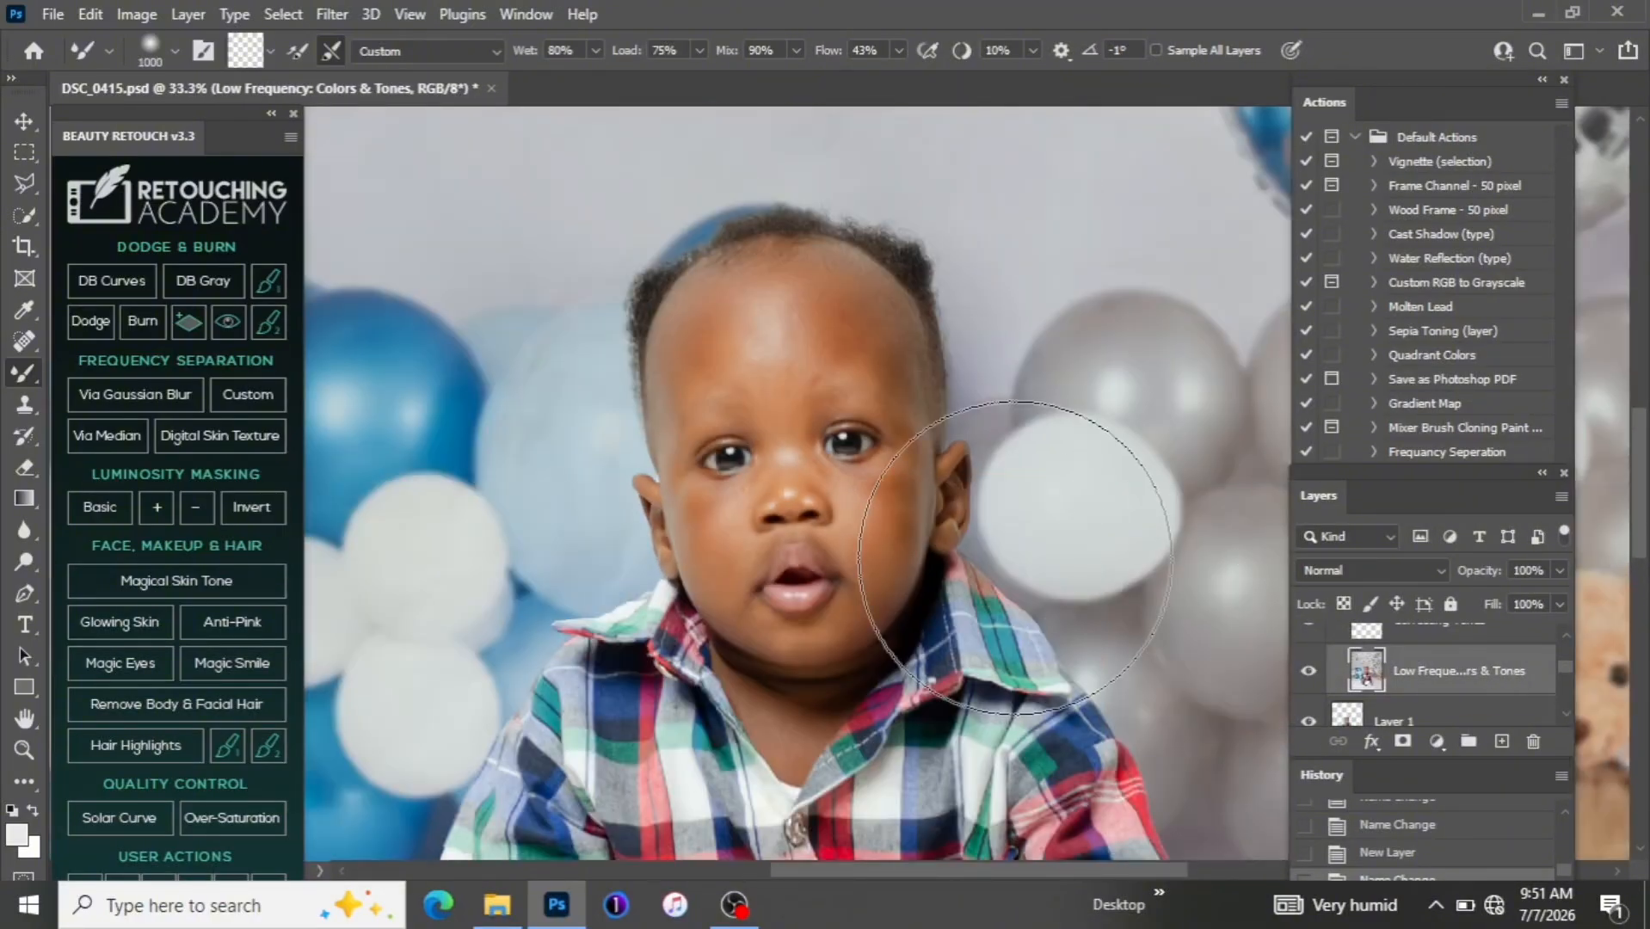
pyautogui.click(24, 182)
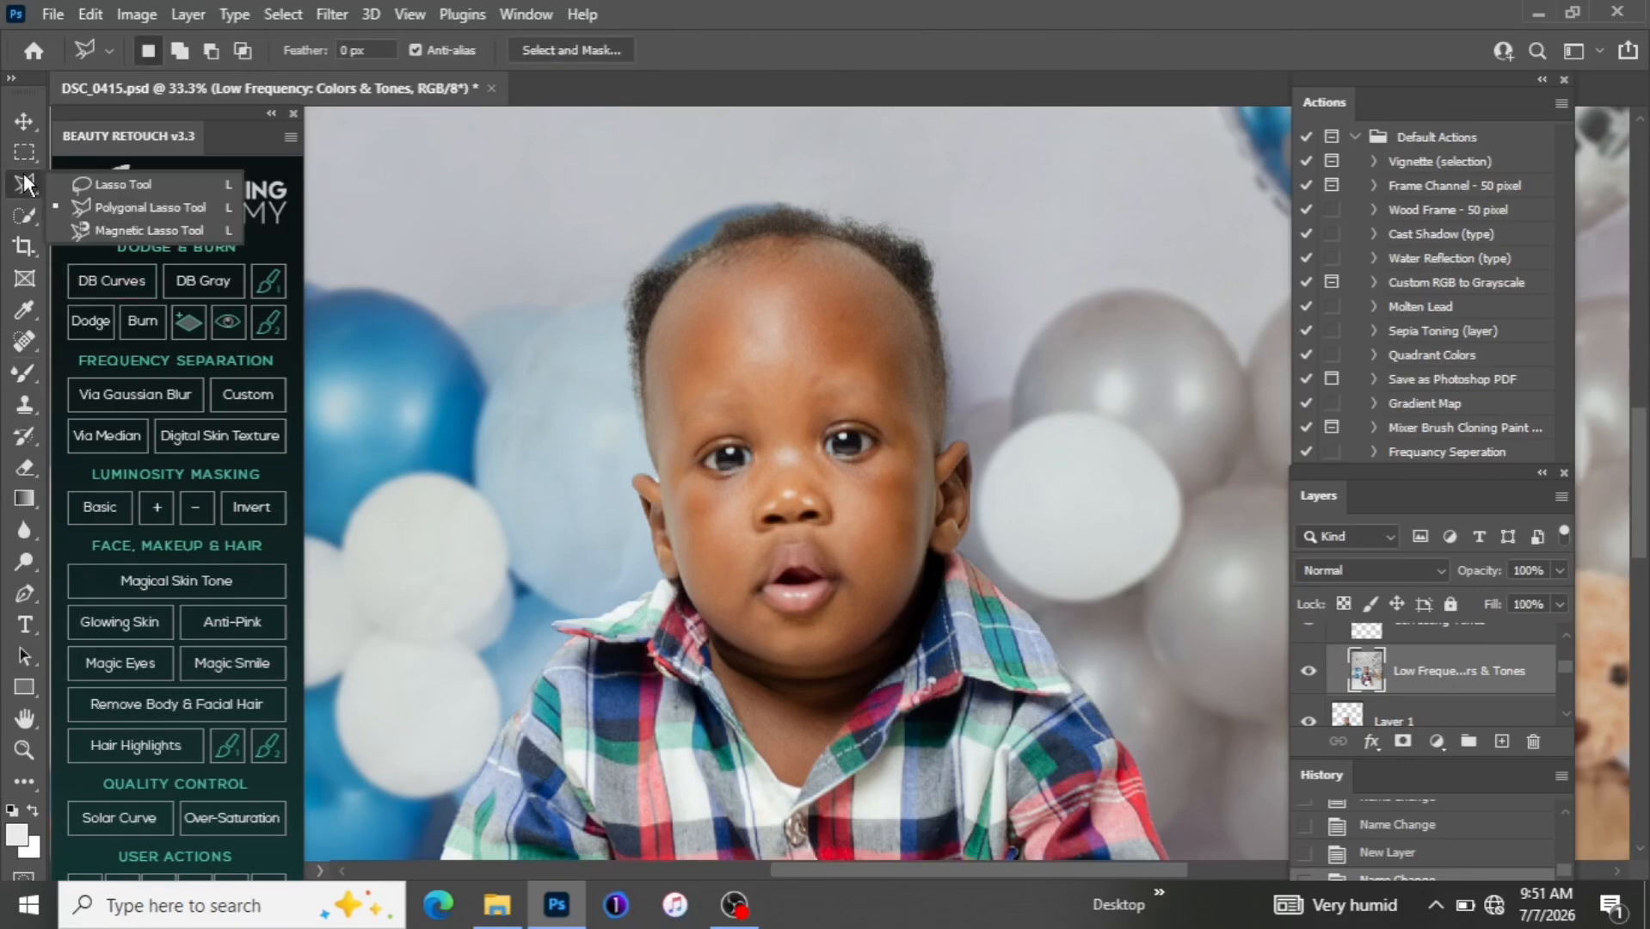
pyautogui.click(129, 178)
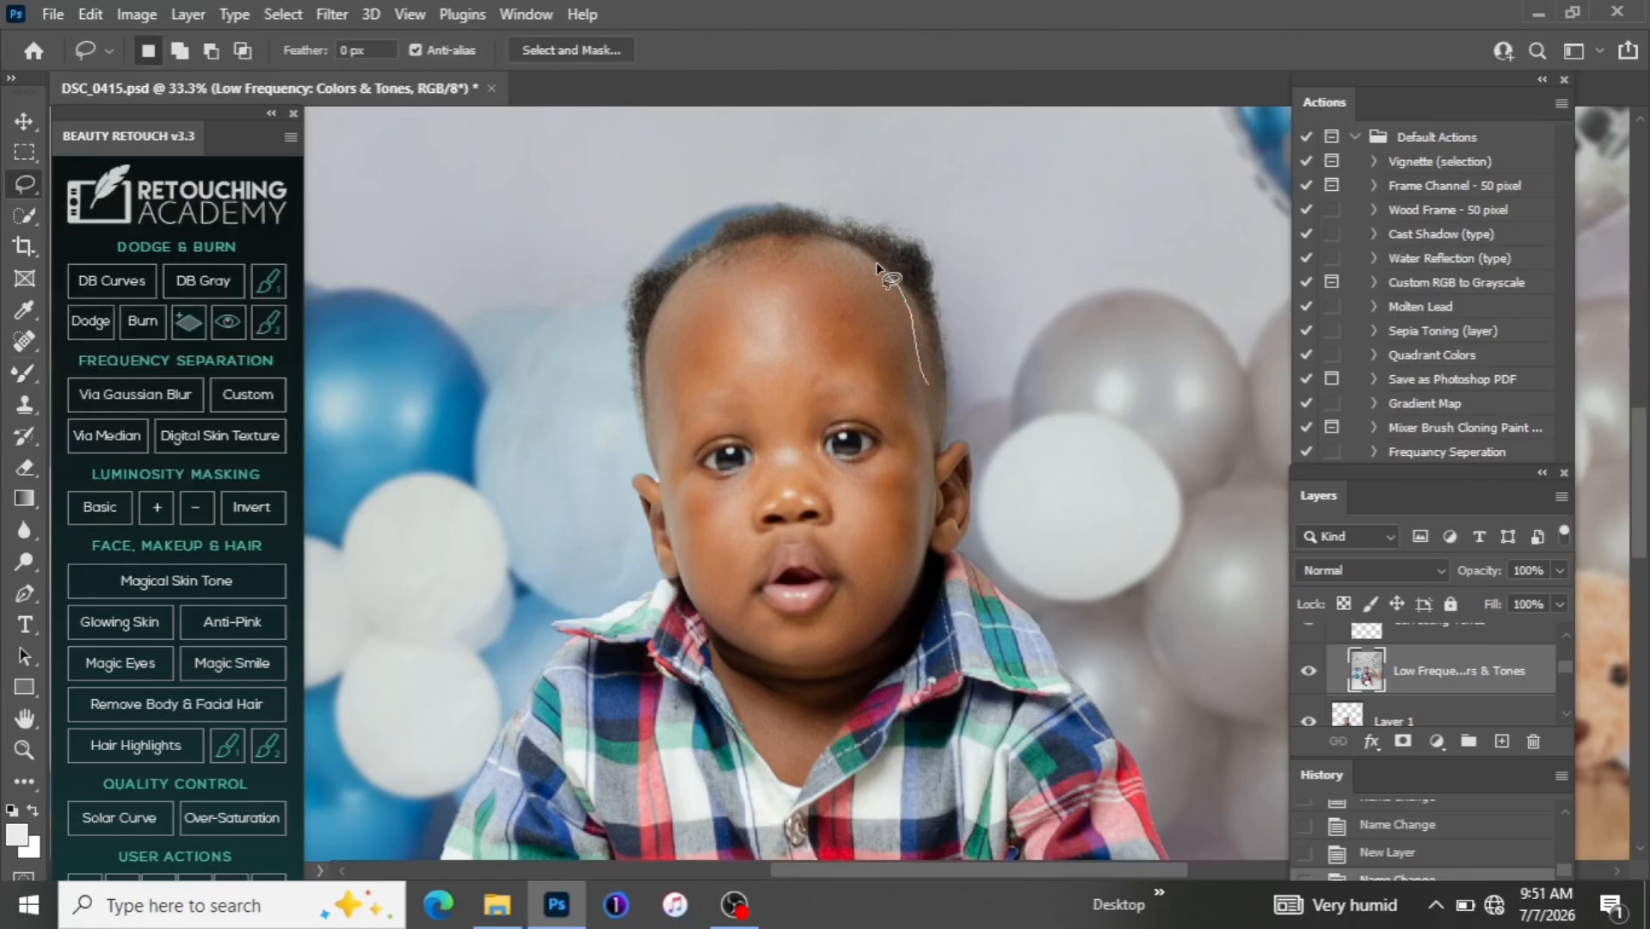
pyautogui.moveTo(875, 262)
pyautogui.mouseDown()
pyautogui.moveTo(797, 252)
pyautogui.moveTo(700, 274)
pyautogui.moveTo(663, 302)
pyautogui.moveTo(662, 445)
pyautogui.mouseUp()
pyautogui.moveTo(732, 378); pyautogui.dragTo(778, 409)
pyautogui.moveTo(885, 376)
pyautogui.mouseDown()
pyautogui.moveTo(922, 468)
pyautogui.moveTo(915, 396)
pyautogui.moveTo(893, 465)
pyautogui.moveTo(840, 480)
pyautogui.moveTo(845, 573)
pyautogui.moveTo(817, 631)
pyautogui.moveTo(879, 608)
pyautogui.moveTo(926, 503)
pyautogui.mouseUp()
pyautogui.press('shift')
pyautogui.moveTo(852, 594); pyautogui.dragTo(819, 623)
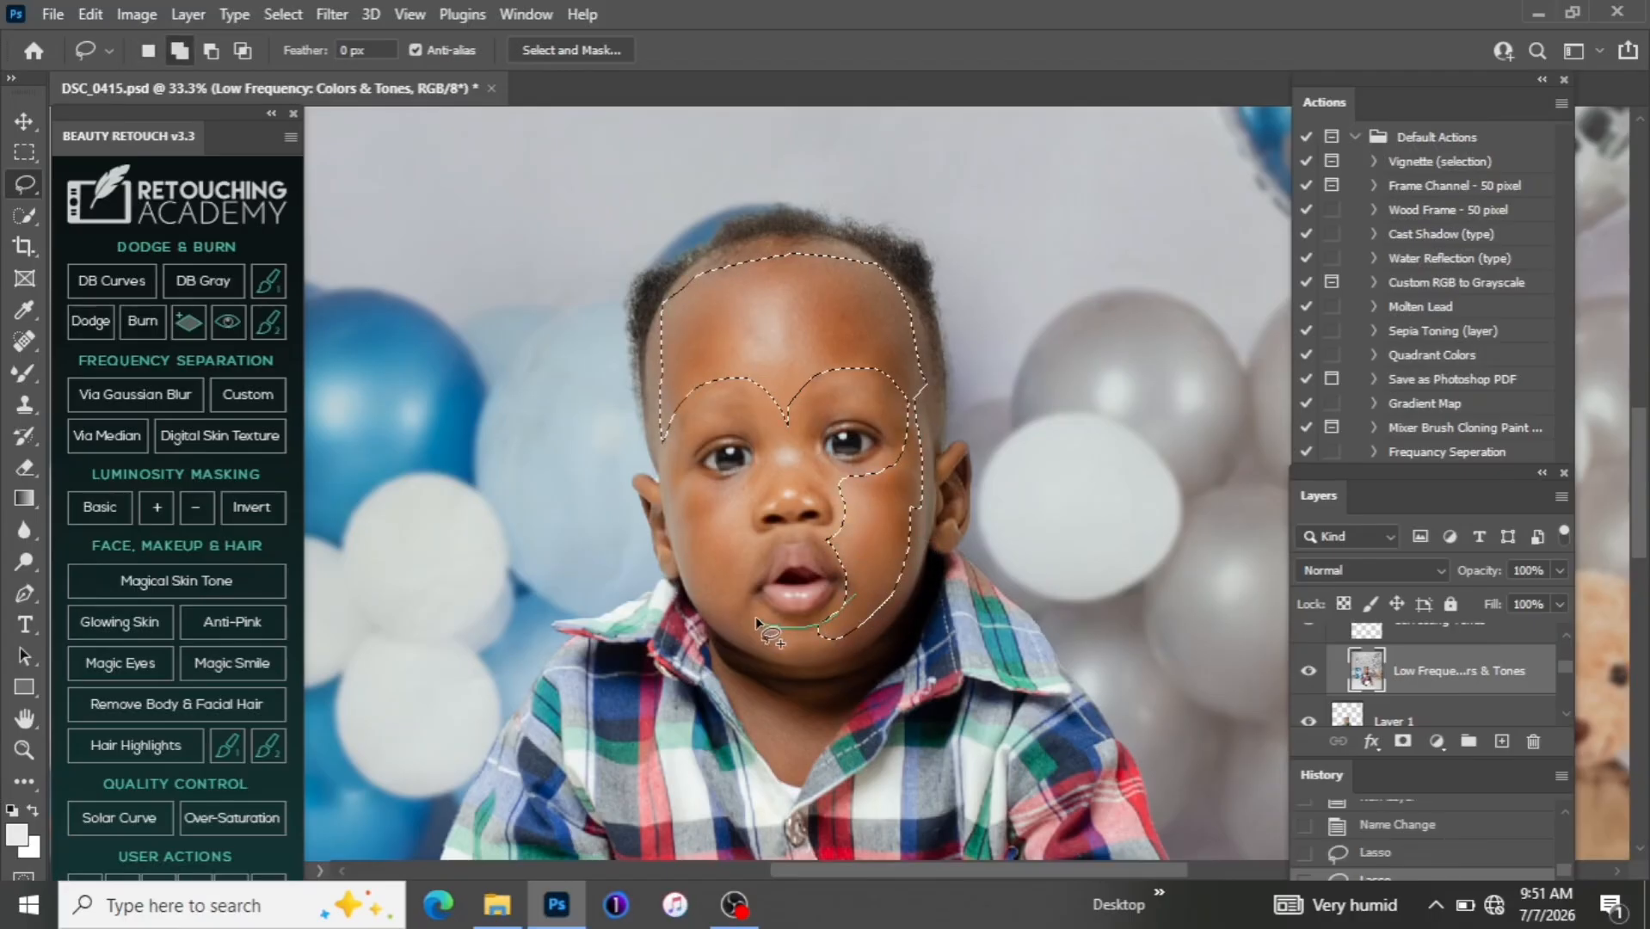
# Add the chin, the other cheek and the neck to the lasso selection, leaving out the mouth and nose
pyautogui.moveTo(736, 499); pyautogui.dragTo(671, 440)
pyautogui.moveTo(680, 529)
pyautogui.mouseDown()
pyautogui.moveTo(712, 607)
pyautogui.moveTo(753, 647)
pyautogui.moveTo(850, 663)
pyautogui.mouseUp()
pyautogui.moveTo(805, 753)
pyautogui.mouseDown()
pyautogui.moveTo(841, 686)
pyautogui.moveTo(724, 665)
pyautogui.moveTo(796, 759)
pyautogui.mouseUp()
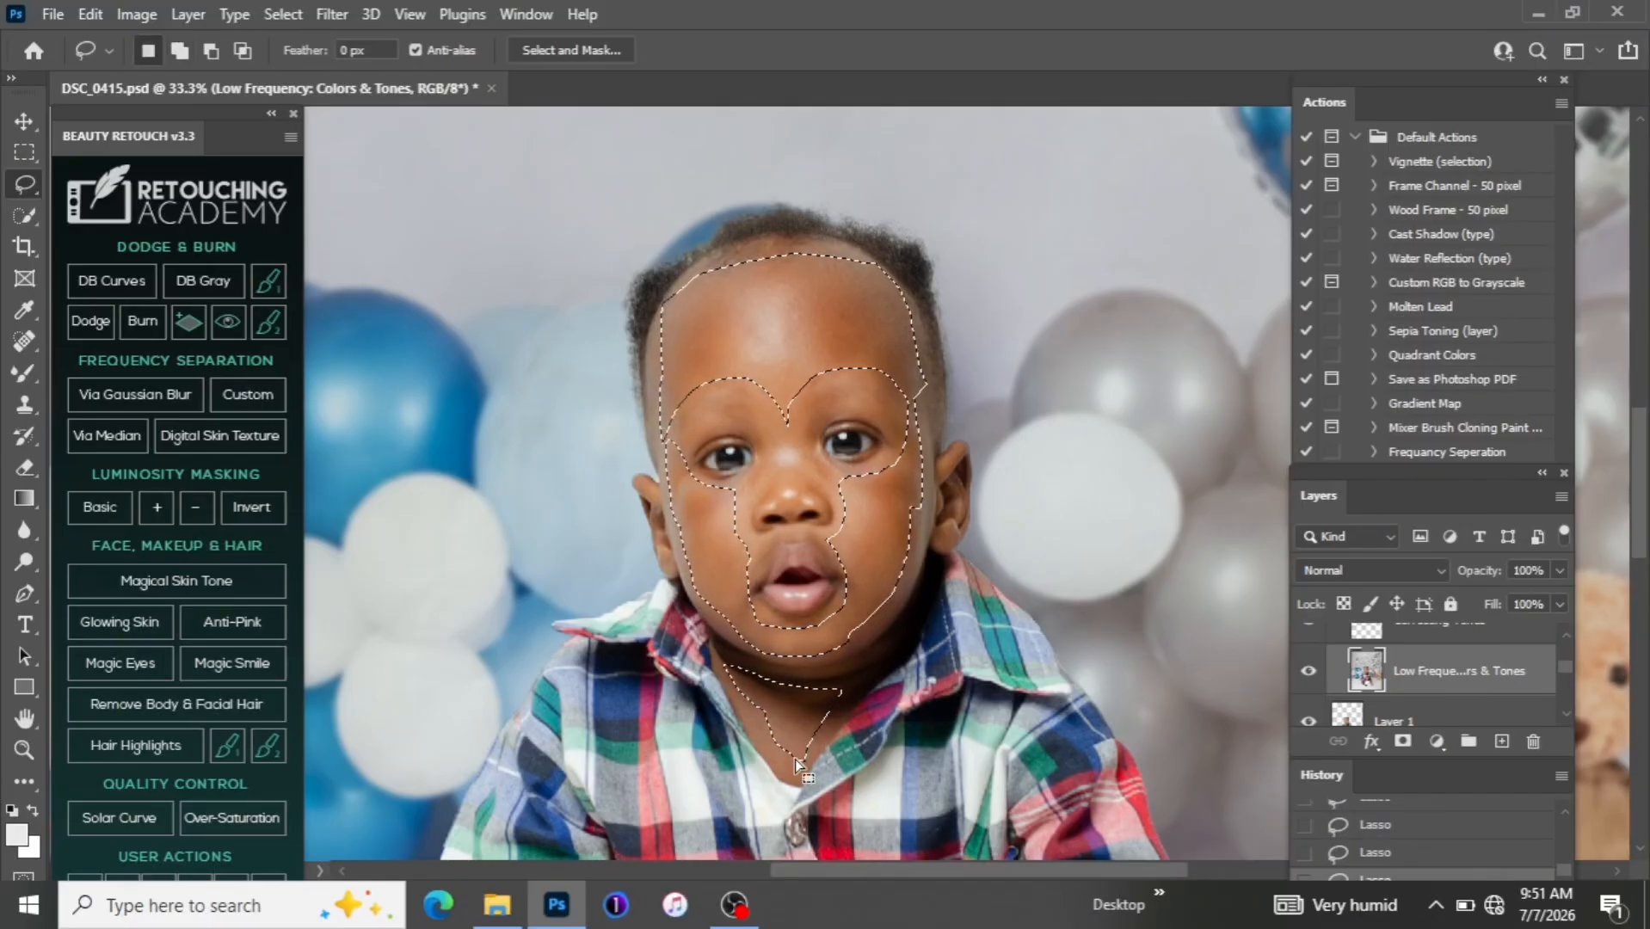
# Smooth the selected face and neck skin with a 9-pixel Gaussian Blur and clear the selection
pyautogui.click(334, 16)
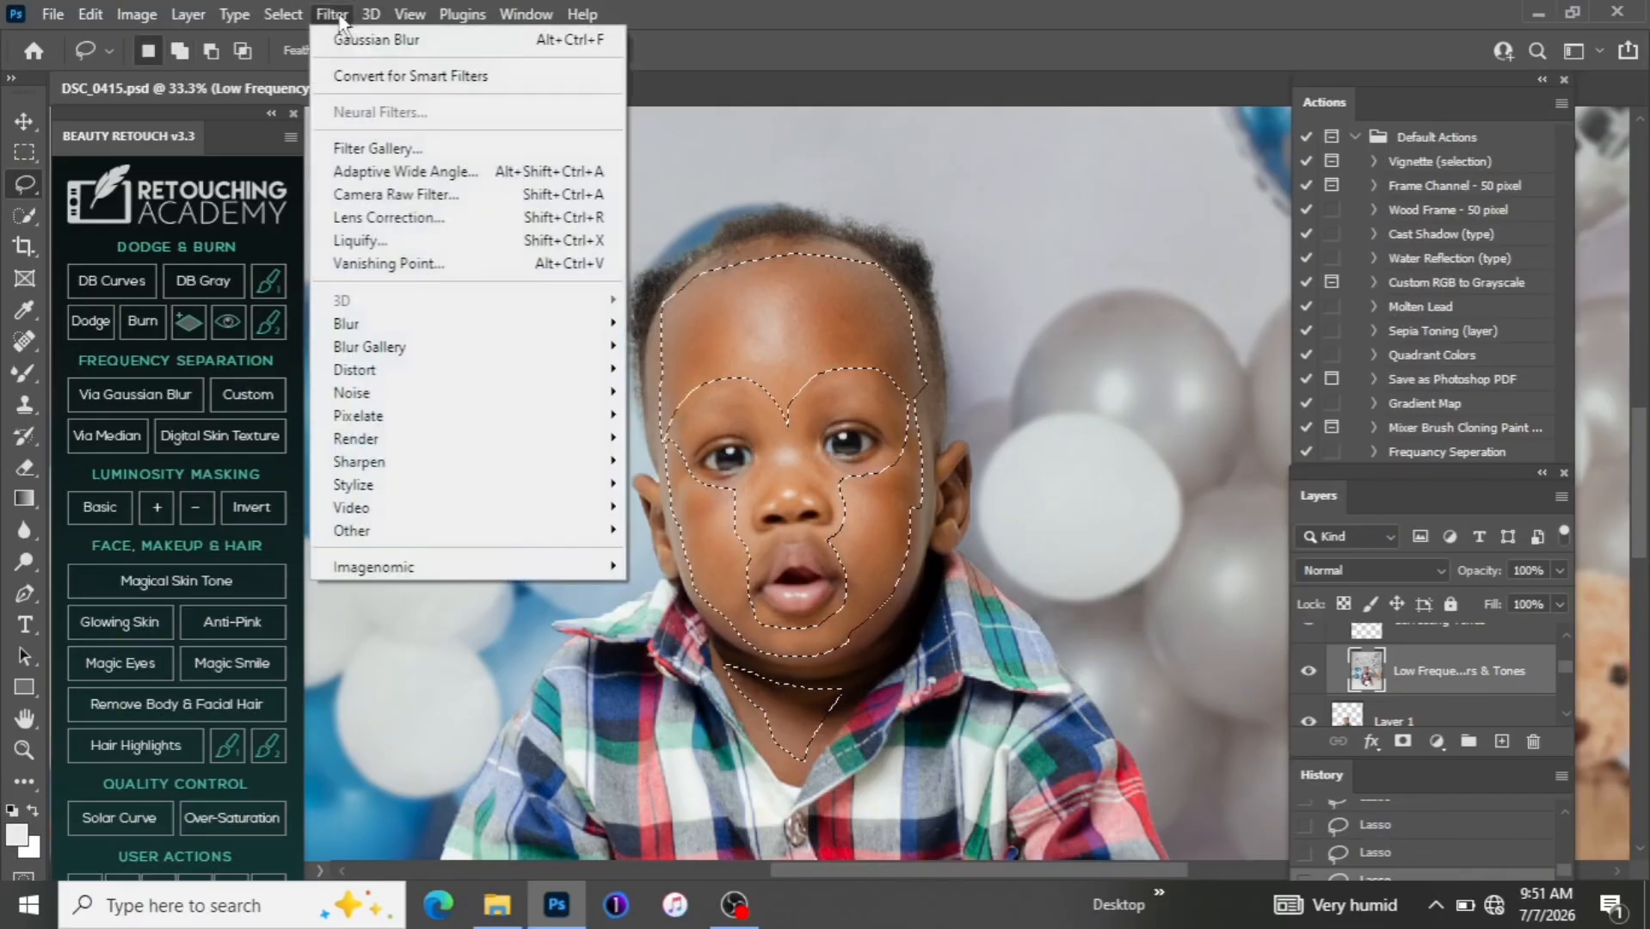
pyautogui.moveTo(482, 324)
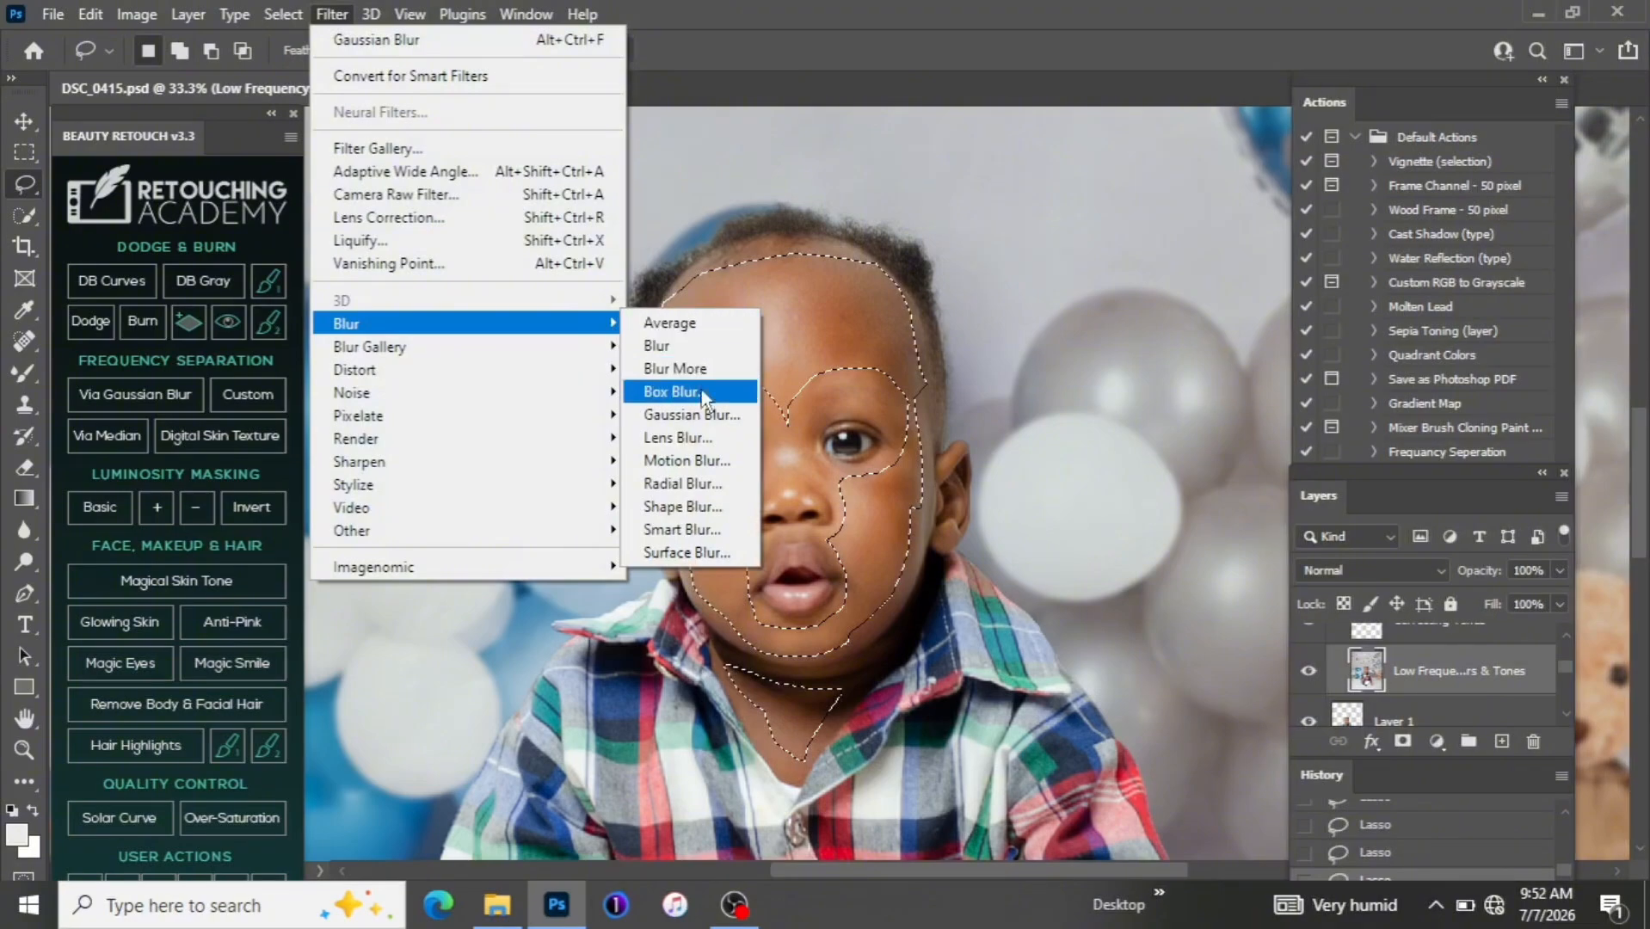
pyautogui.click(702, 415)
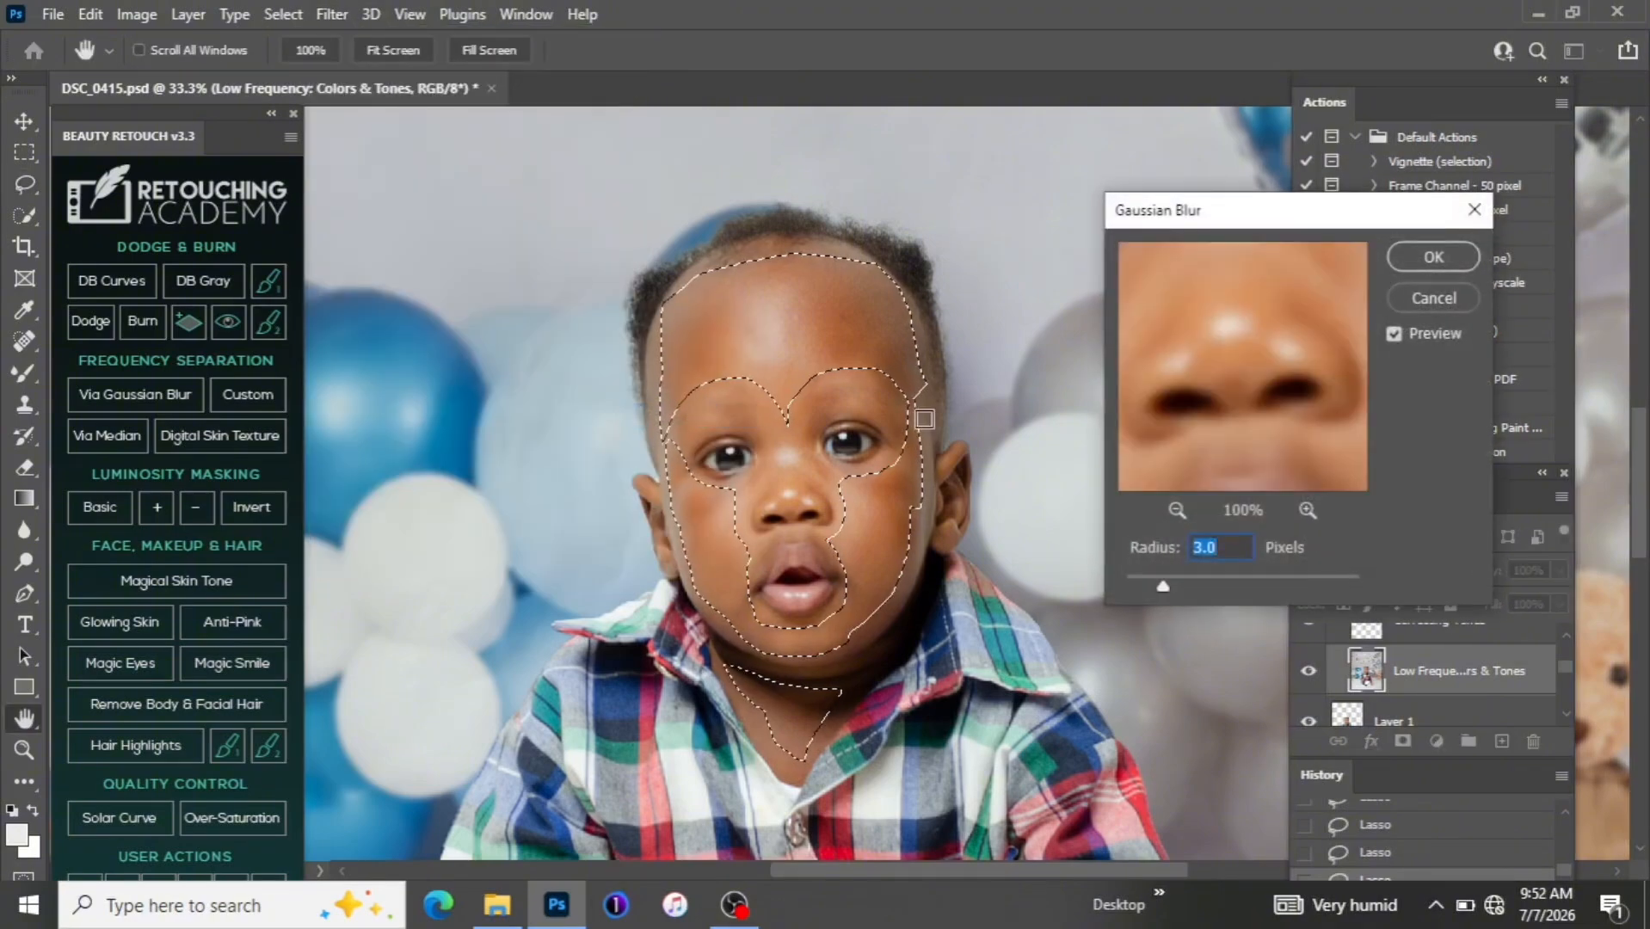
pyautogui.hotkey('ctrl', '+')
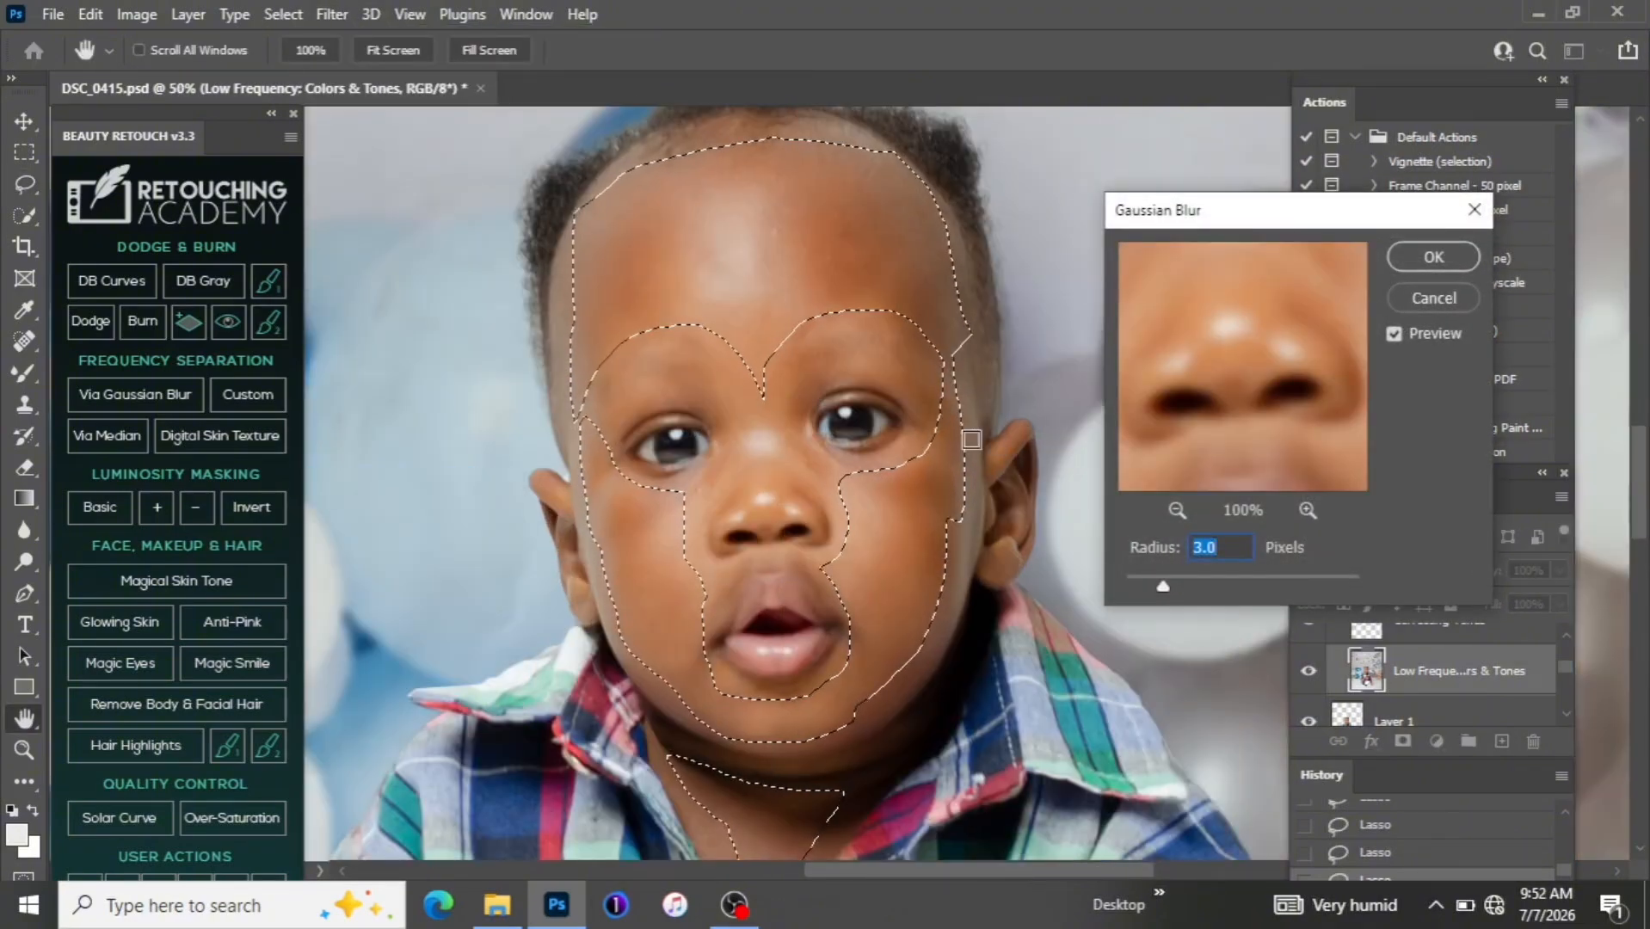
pyautogui.write('9')
pyautogui.press('Return')
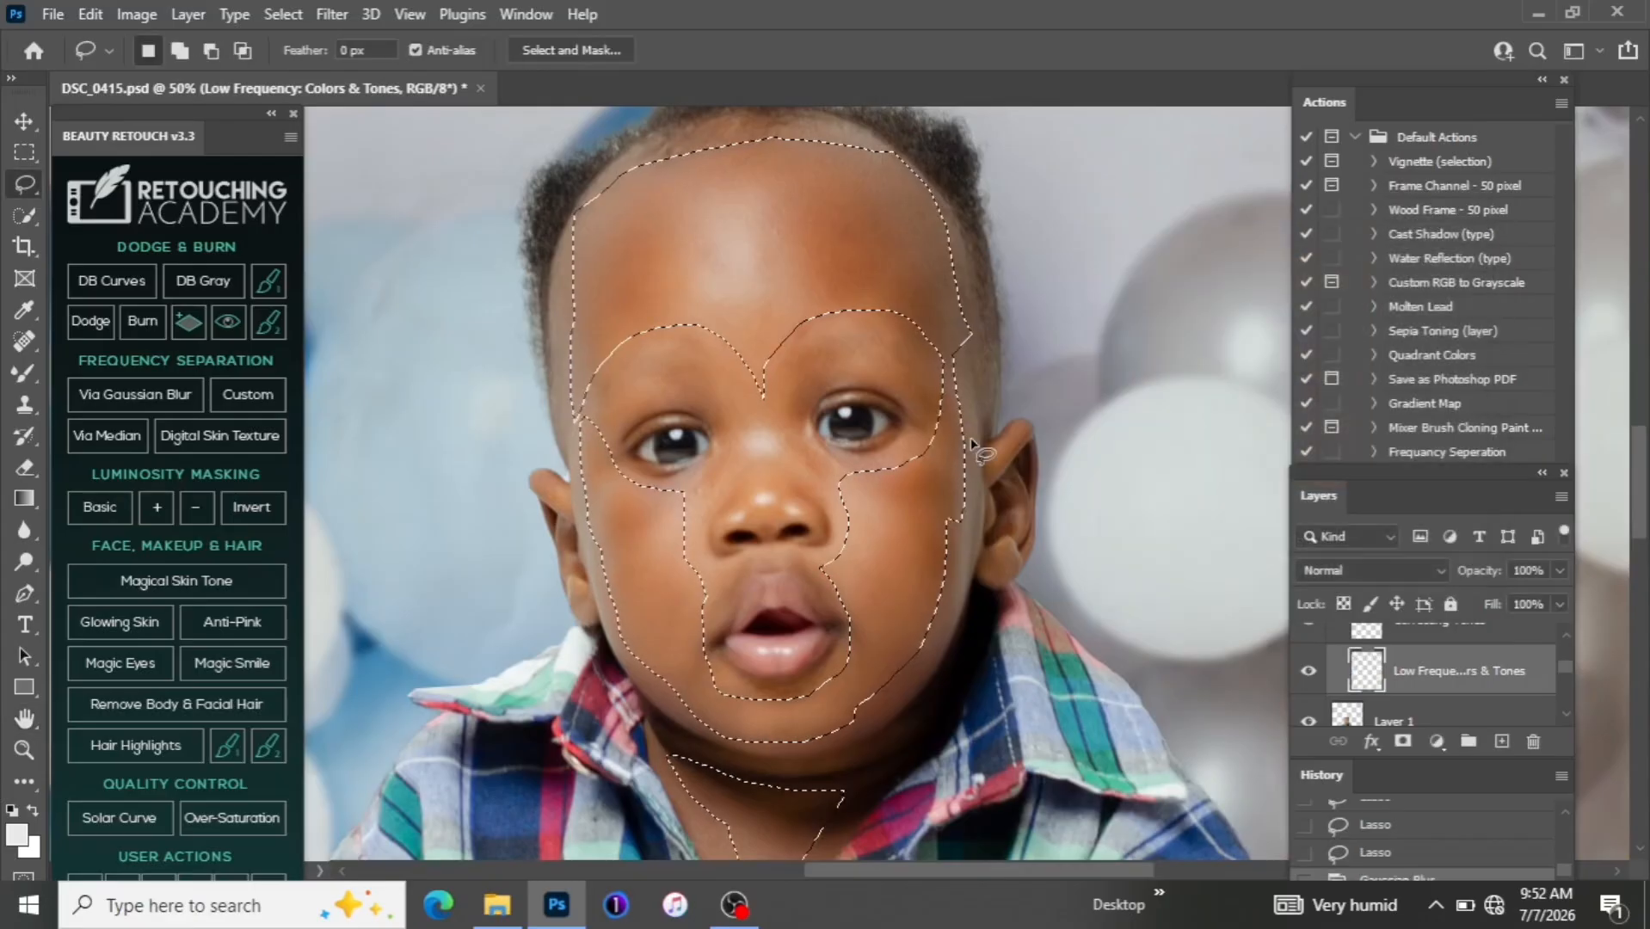
pyautogui.hotkey('ctrl', 'd')
pyautogui.hotkey('ctrl', '-')
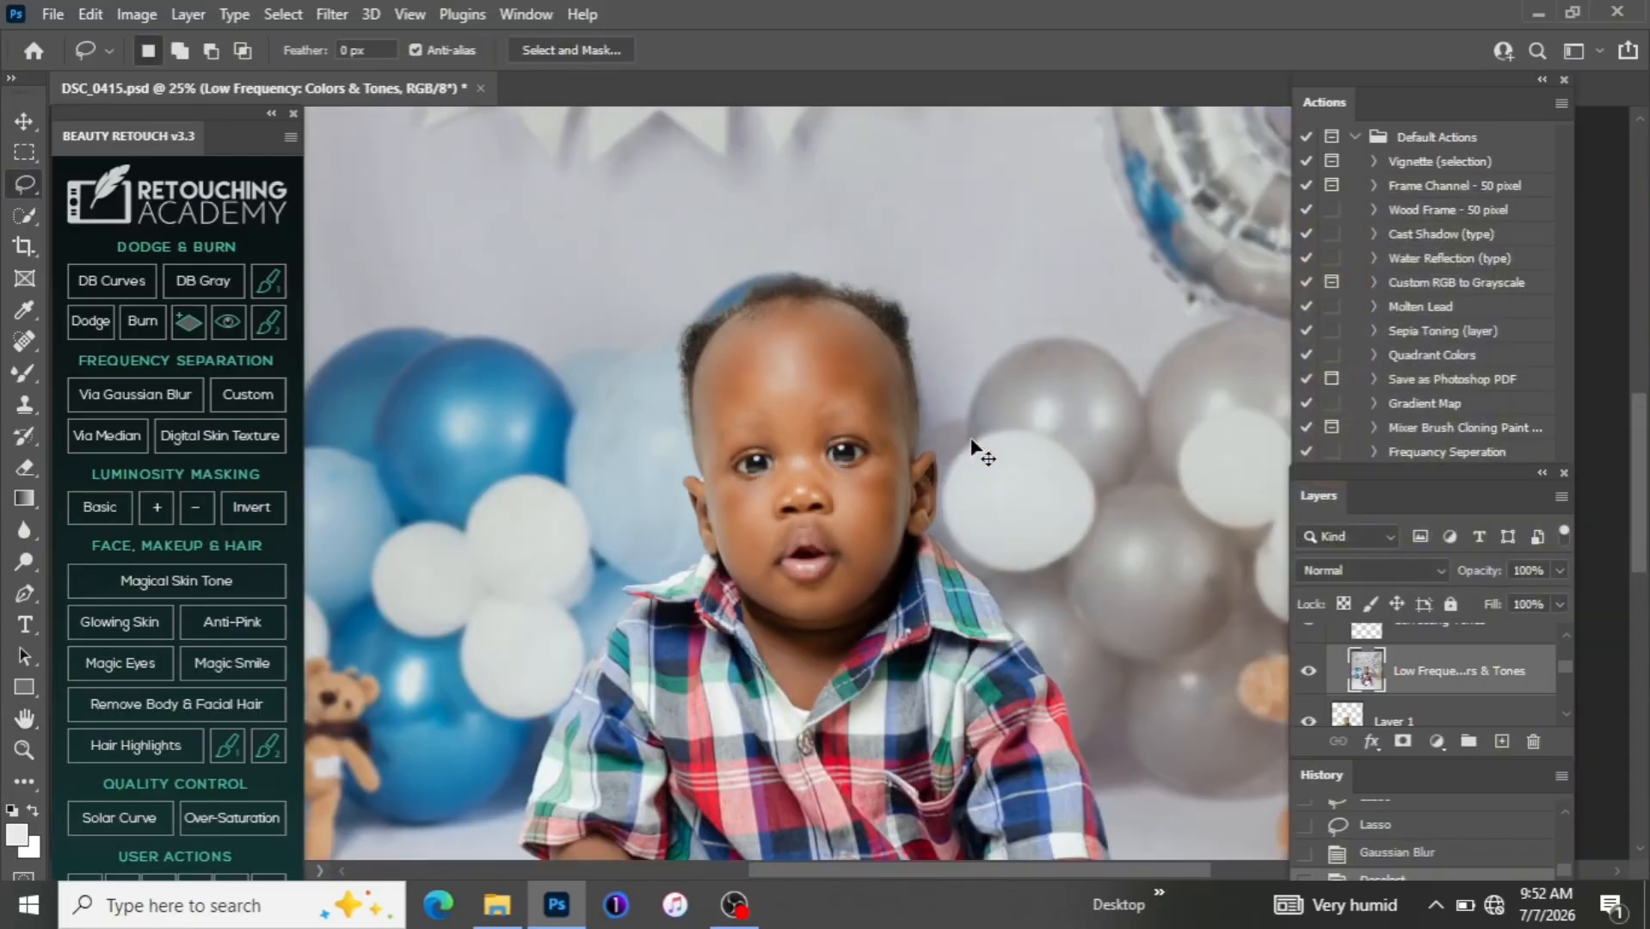
# On the Low Frequency: Colors & Tones layer, lasso the skin of both forearms and hands into one selection
pyautogui.moveTo(1640, 443); pyautogui.dragTo(1639, 531)
pyautogui.hotkey('ctrl', '+')
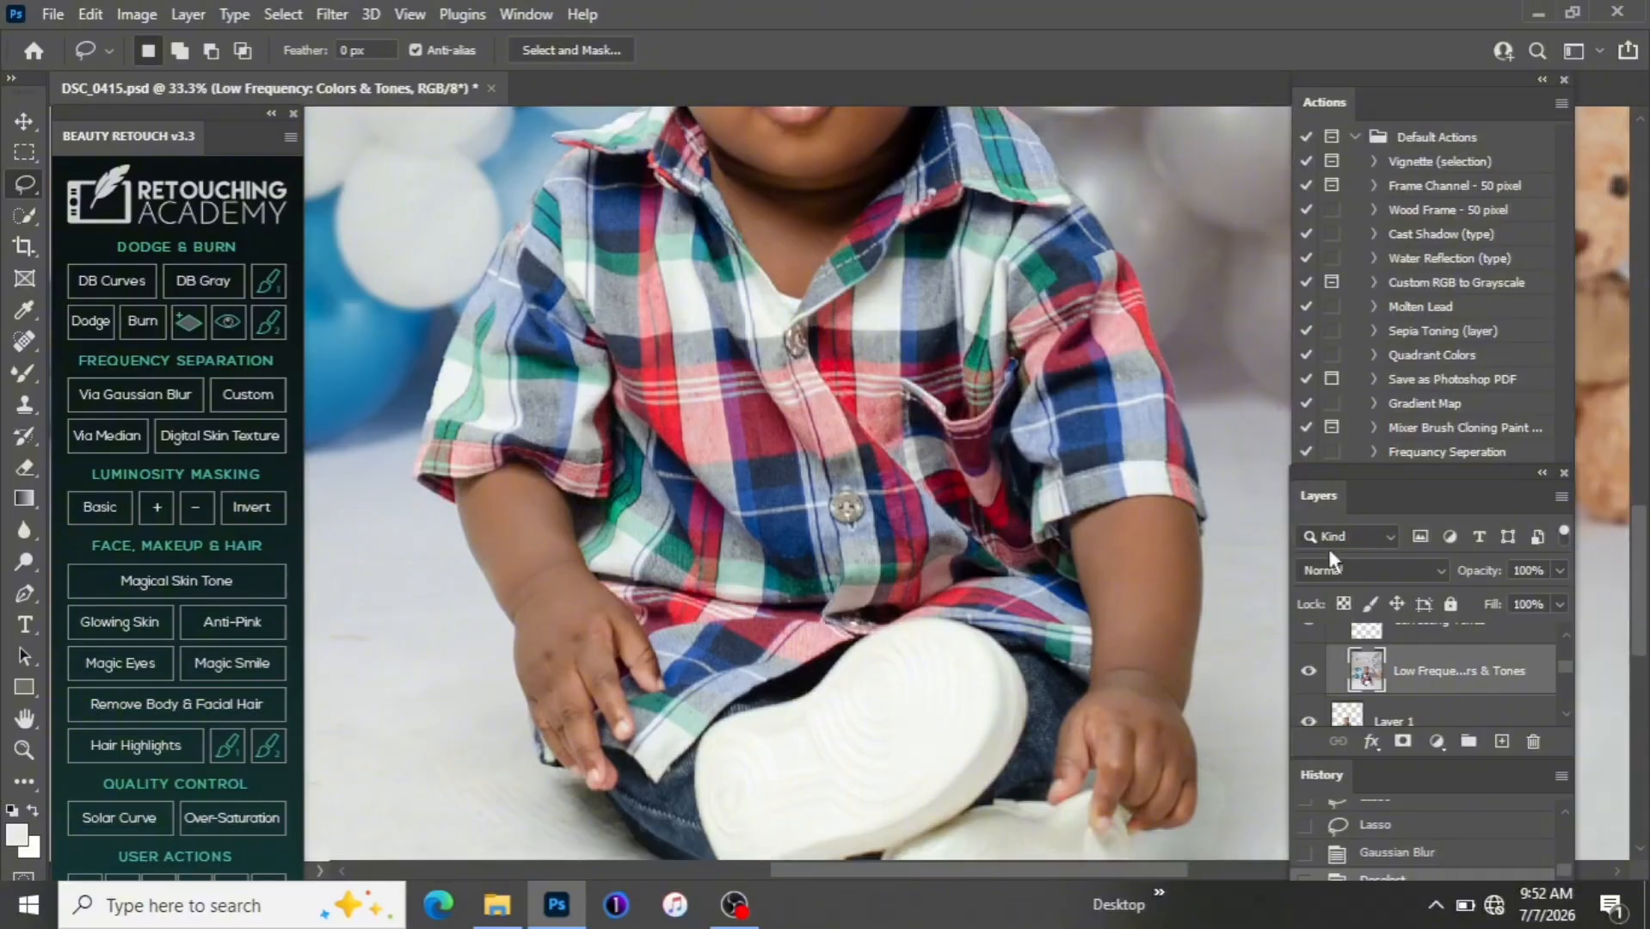
pyautogui.moveTo(1186, 600)
pyautogui.mouseDown()
pyautogui.moveTo(1166, 520)
pyautogui.moveTo(1119, 530)
pyautogui.mouseUp()
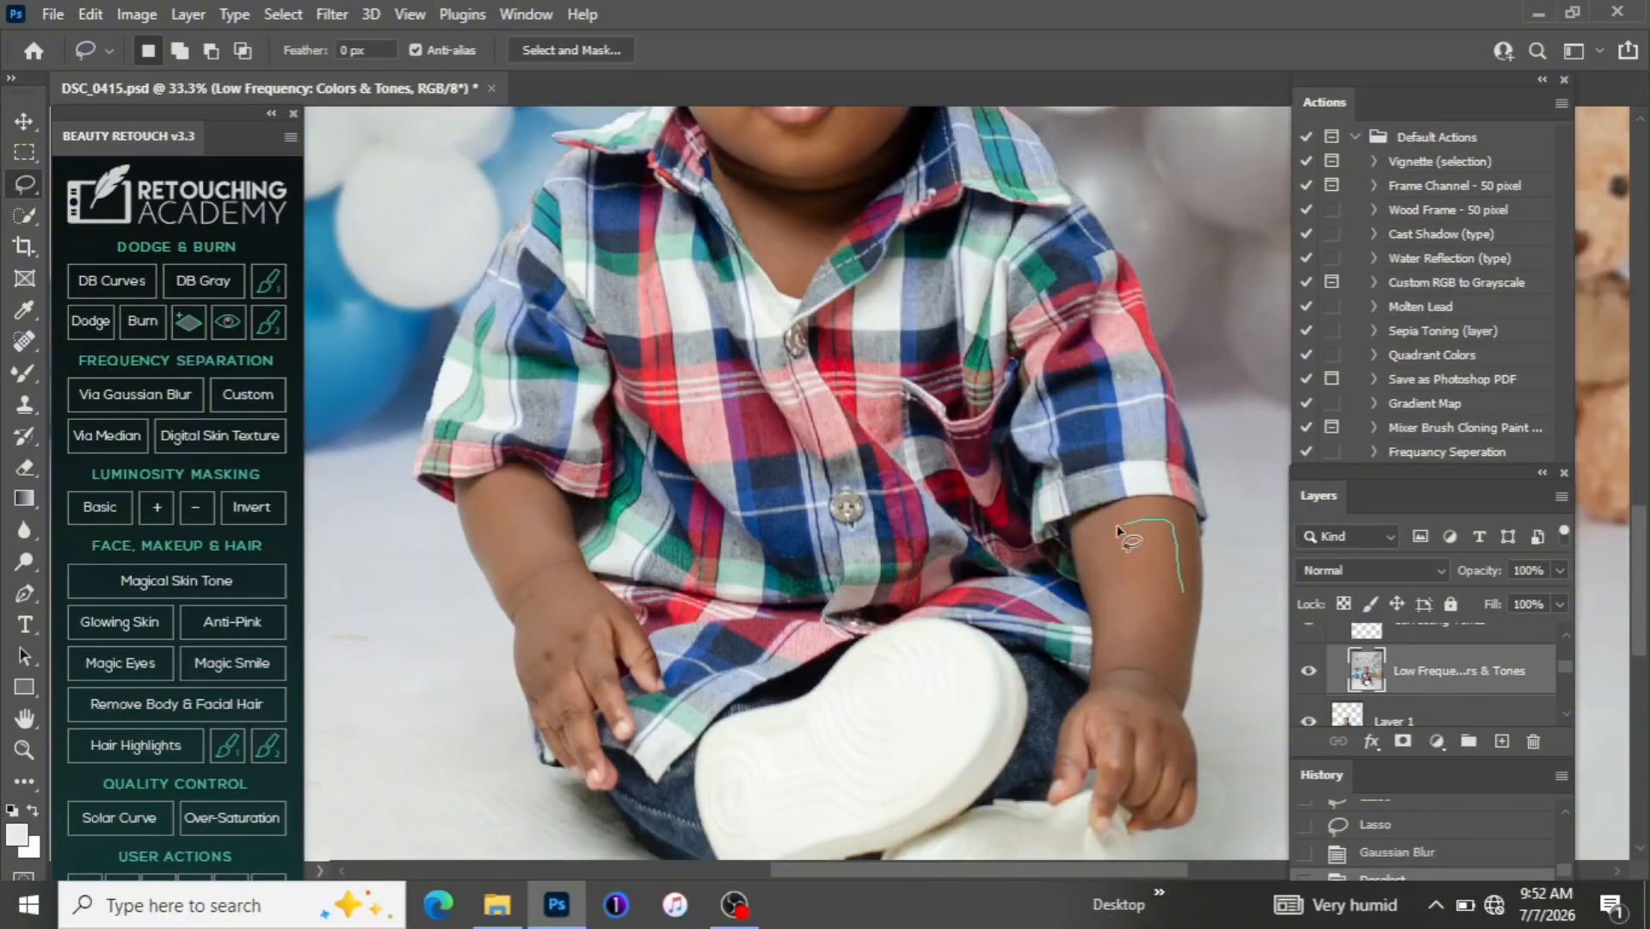
pyautogui.moveTo(1110, 607)
pyautogui.mouseDown()
pyautogui.moveTo(1101, 701)
pyautogui.moveTo(1121, 762)
pyautogui.moveTo(1161, 776)
pyautogui.moveTo(1184, 596)
pyautogui.mouseUp()
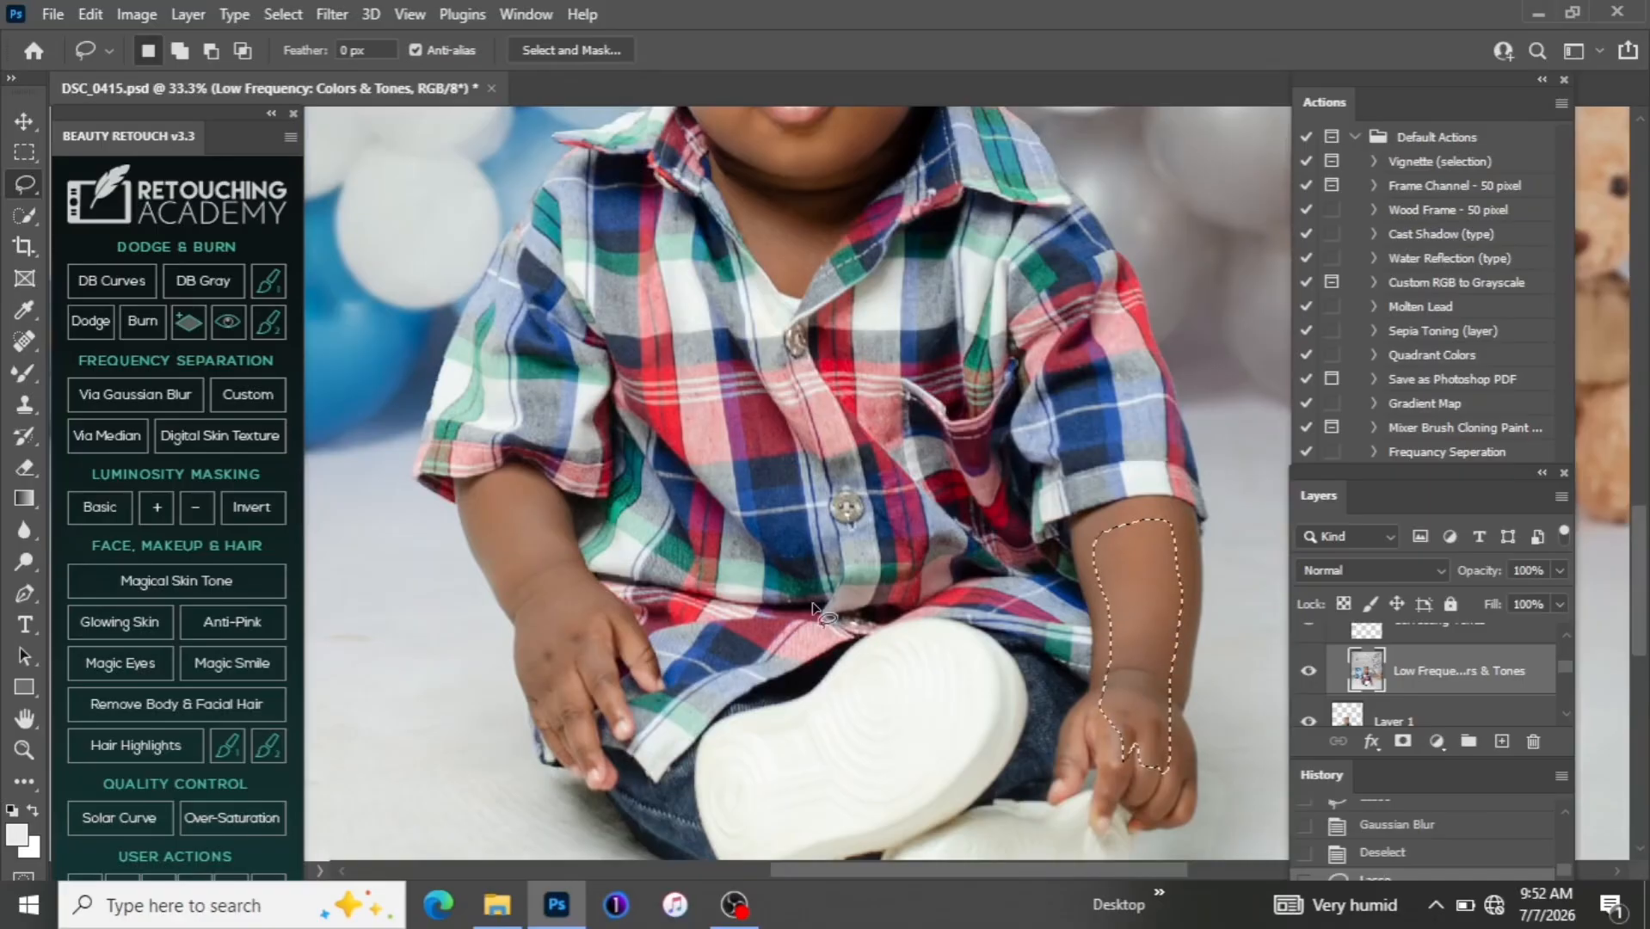
pyautogui.press('shift')
pyautogui.moveTo(557, 544)
pyautogui.mouseDown()
pyautogui.moveTo(505, 483)
pyautogui.moveTo(480, 504)
pyautogui.moveTo(561, 737)
pyautogui.moveTo(563, 660)
pyautogui.moveTo(603, 630)
pyautogui.moveTo(578, 582)
pyautogui.mouseUp()
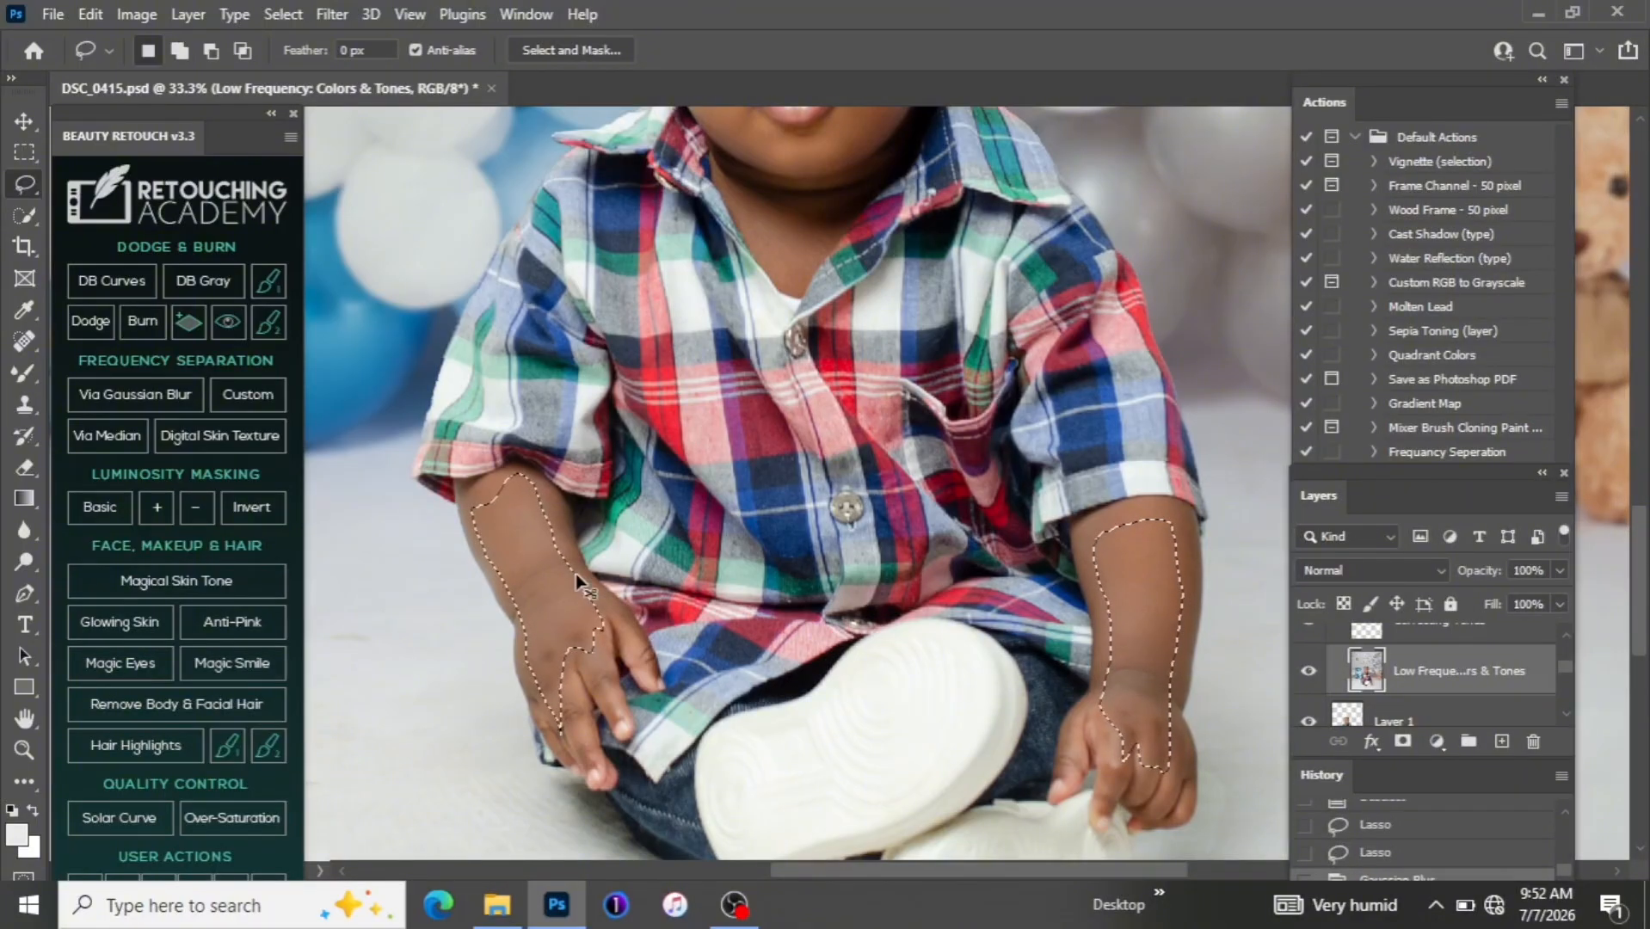
# Reapply the last Gaussian Blur to the selected arms and hands and clear the selection
pyautogui.hotkey('ctrl', 'f')
pyautogui.hotkey('ctrl', 'd')
pyautogui.hotkey('ctrl', '0')
pyautogui.hotkey('ctrl', '-')
pyautogui.hotkey('ctrl', '-')
pyautogui.hotkey('ctrl', '-')
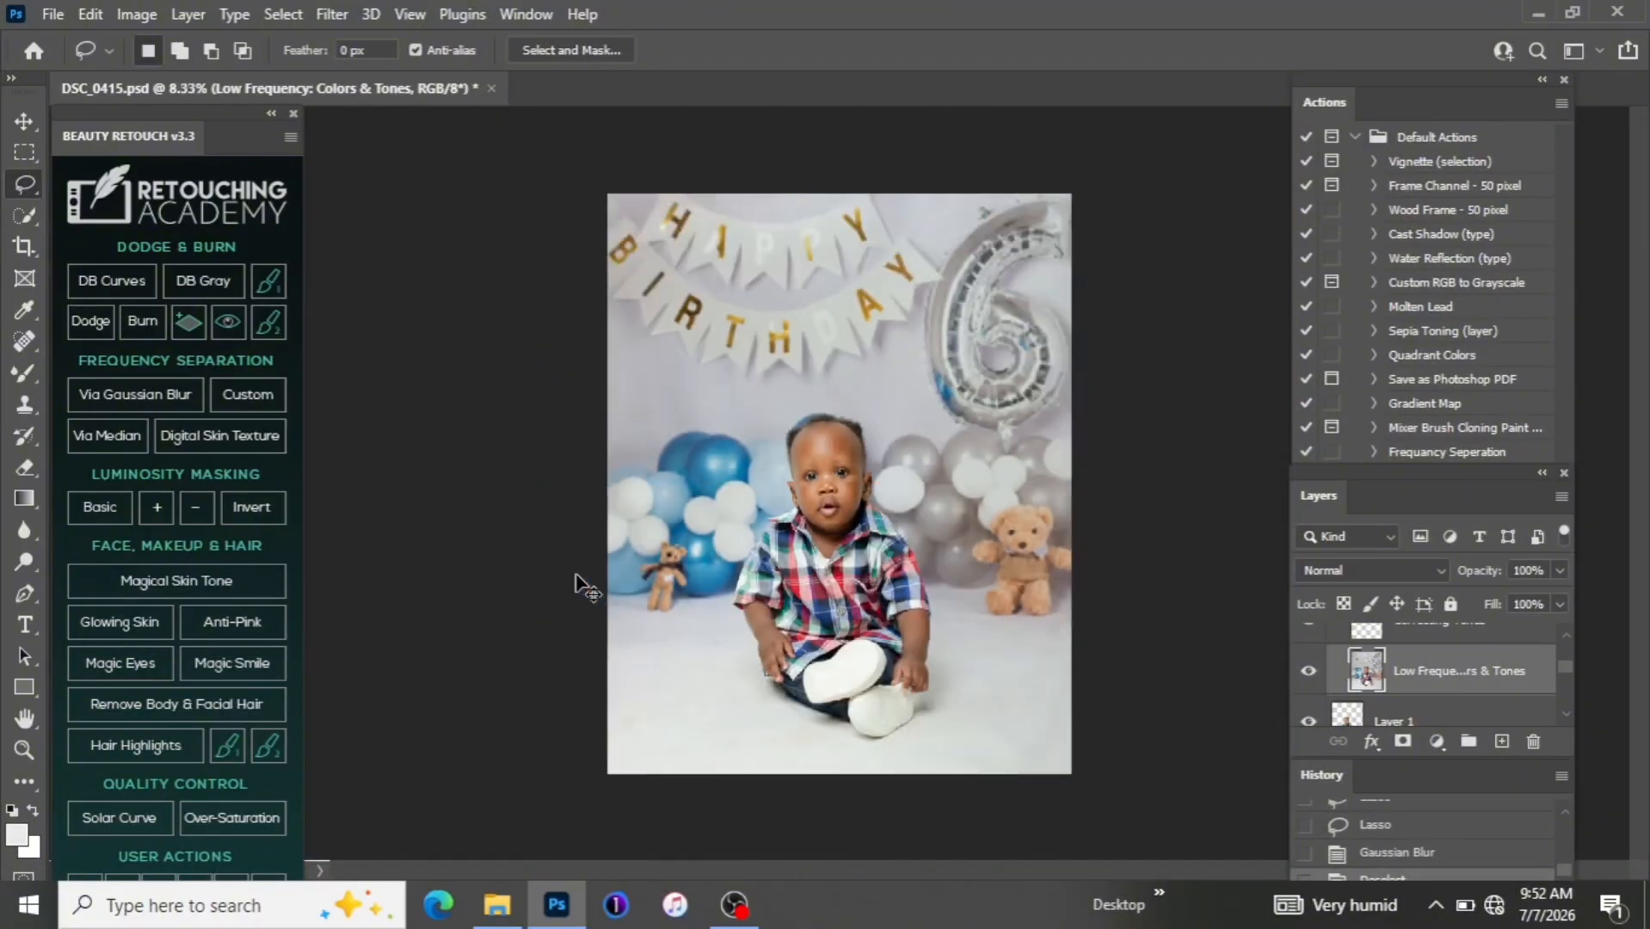
# Lasso the child's nose from between the eyebrows down to the tip, leaving out the nostrils and eyes
pyautogui.hotkey('ctrl', '+')
pyautogui.hotkey('ctrl', '+')
pyautogui.hotkey('ctrl', '+')
pyautogui.hotkey('ctrl', '+')
pyautogui.hotkey('ctrl', '+')
pyautogui.hotkey('ctrl', '+')
pyautogui.hotkey('ctrl', '+')
pyautogui.hotkey('ctrl', '+')
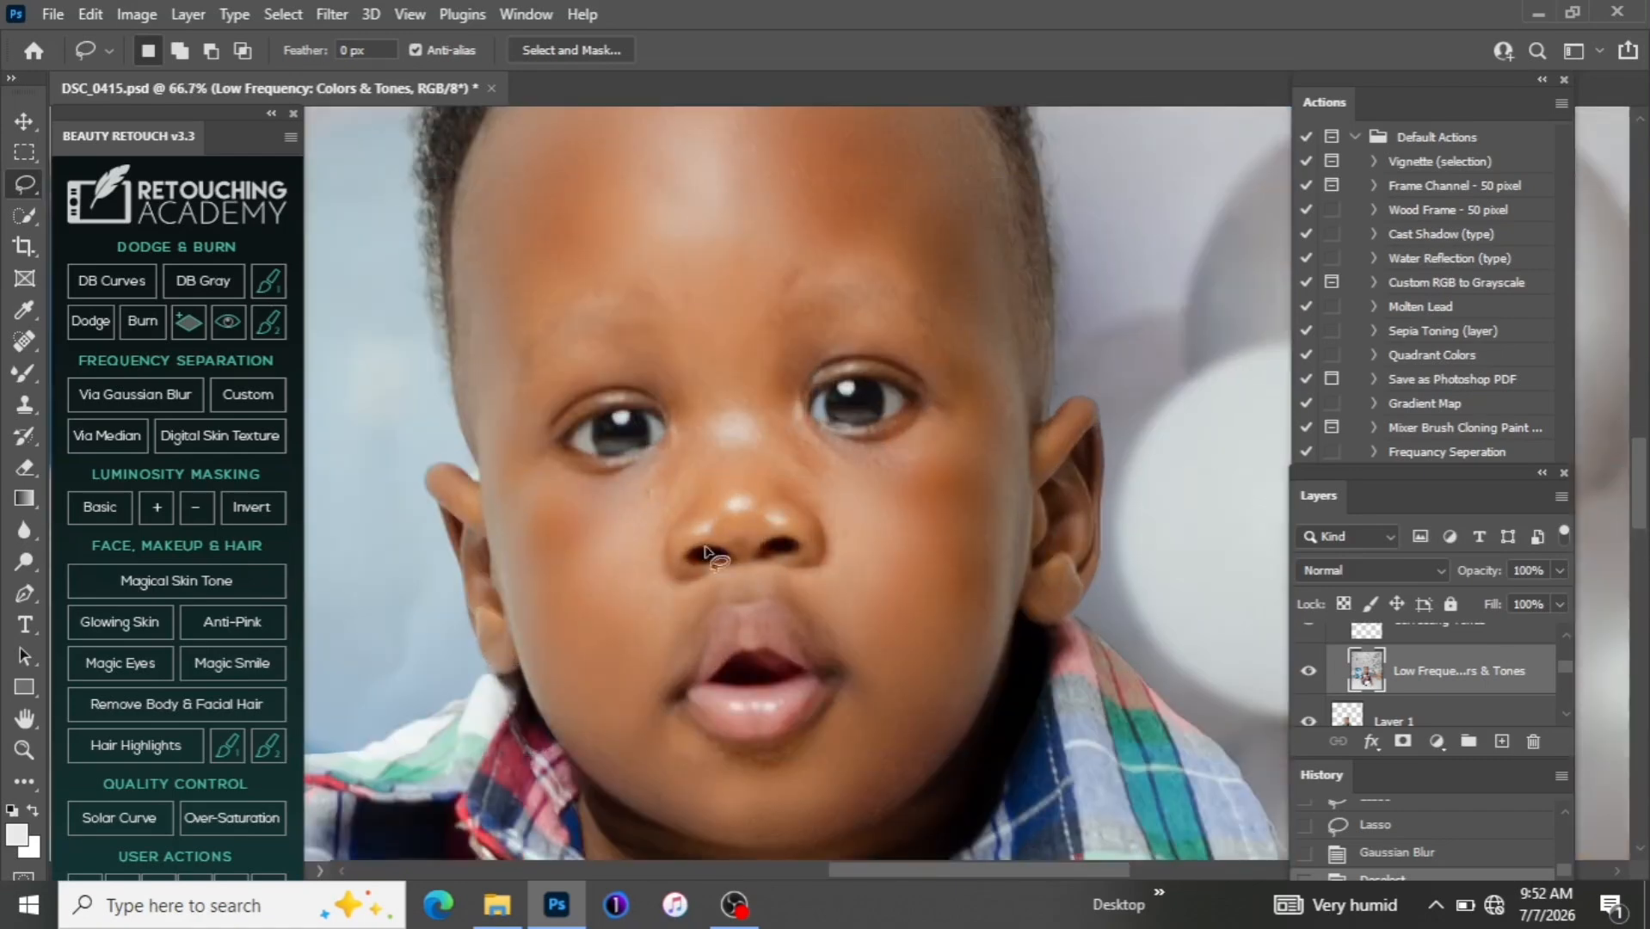
pyautogui.moveTo(651, 352)
pyautogui.mouseDown()
pyautogui.moveTo(705, 424)
pyautogui.moveTo(709, 456)
pyautogui.moveTo(675, 517)
pyautogui.moveTo(739, 548)
pyautogui.moveTo(793, 491)
pyautogui.mouseUp()
pyautogui.moveTo(763, 367); pyautogui.dragTo(757, 332)
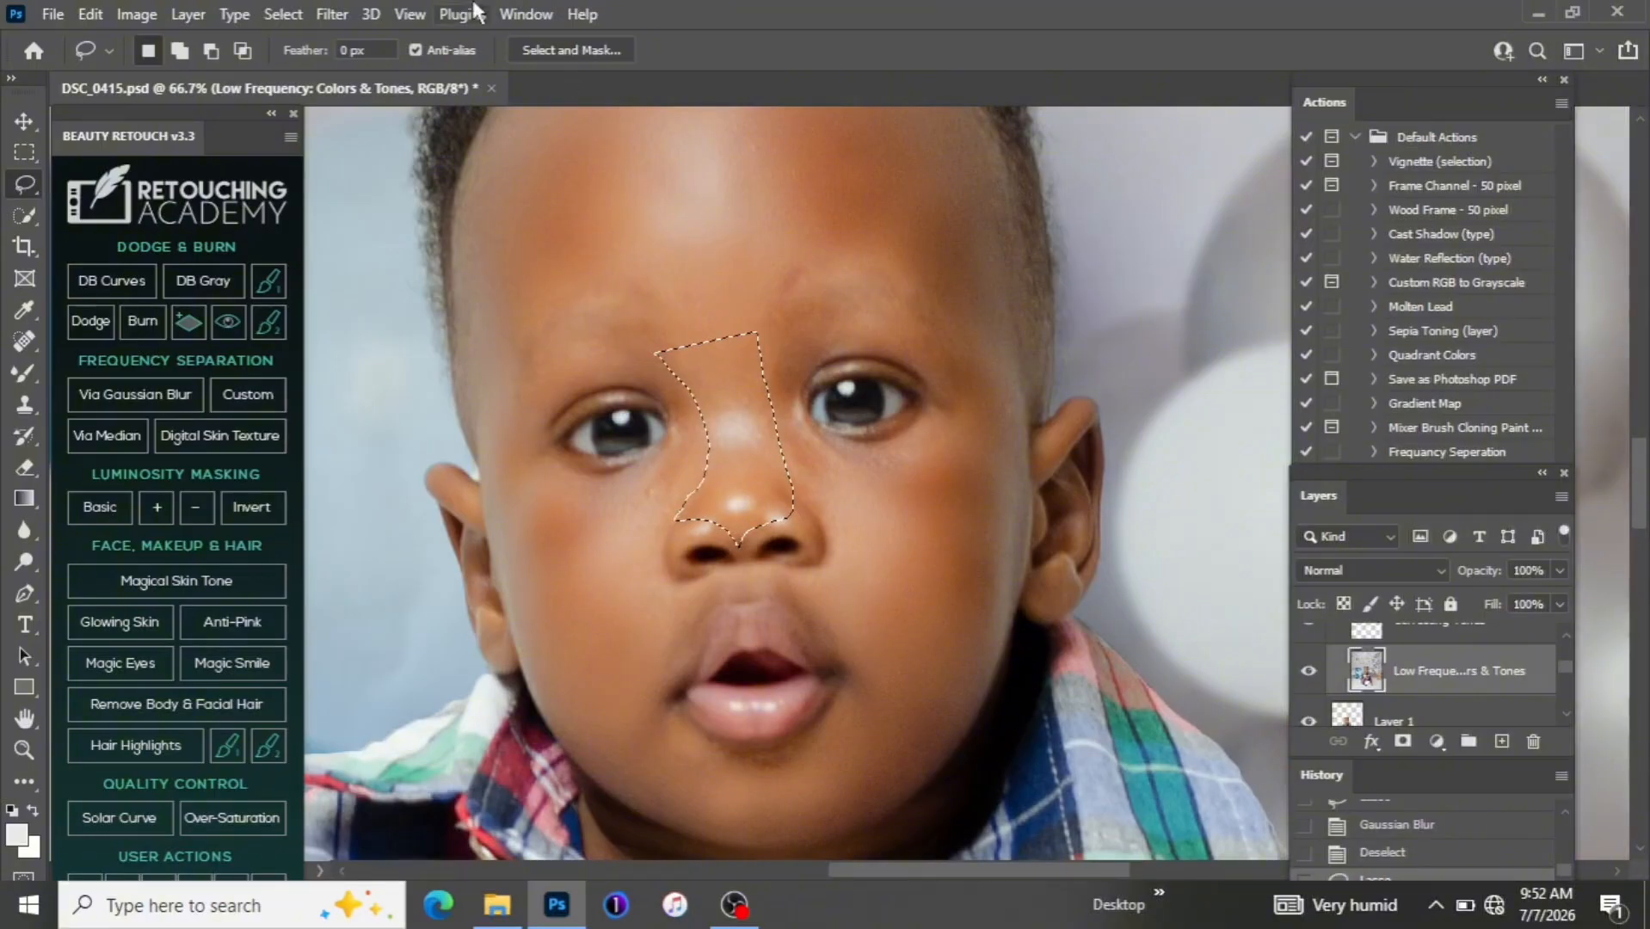
# Smooth the selected nose skin with a 4-pixel Gaussian Blur and clear the selection
pyautogui.click(327, 15)
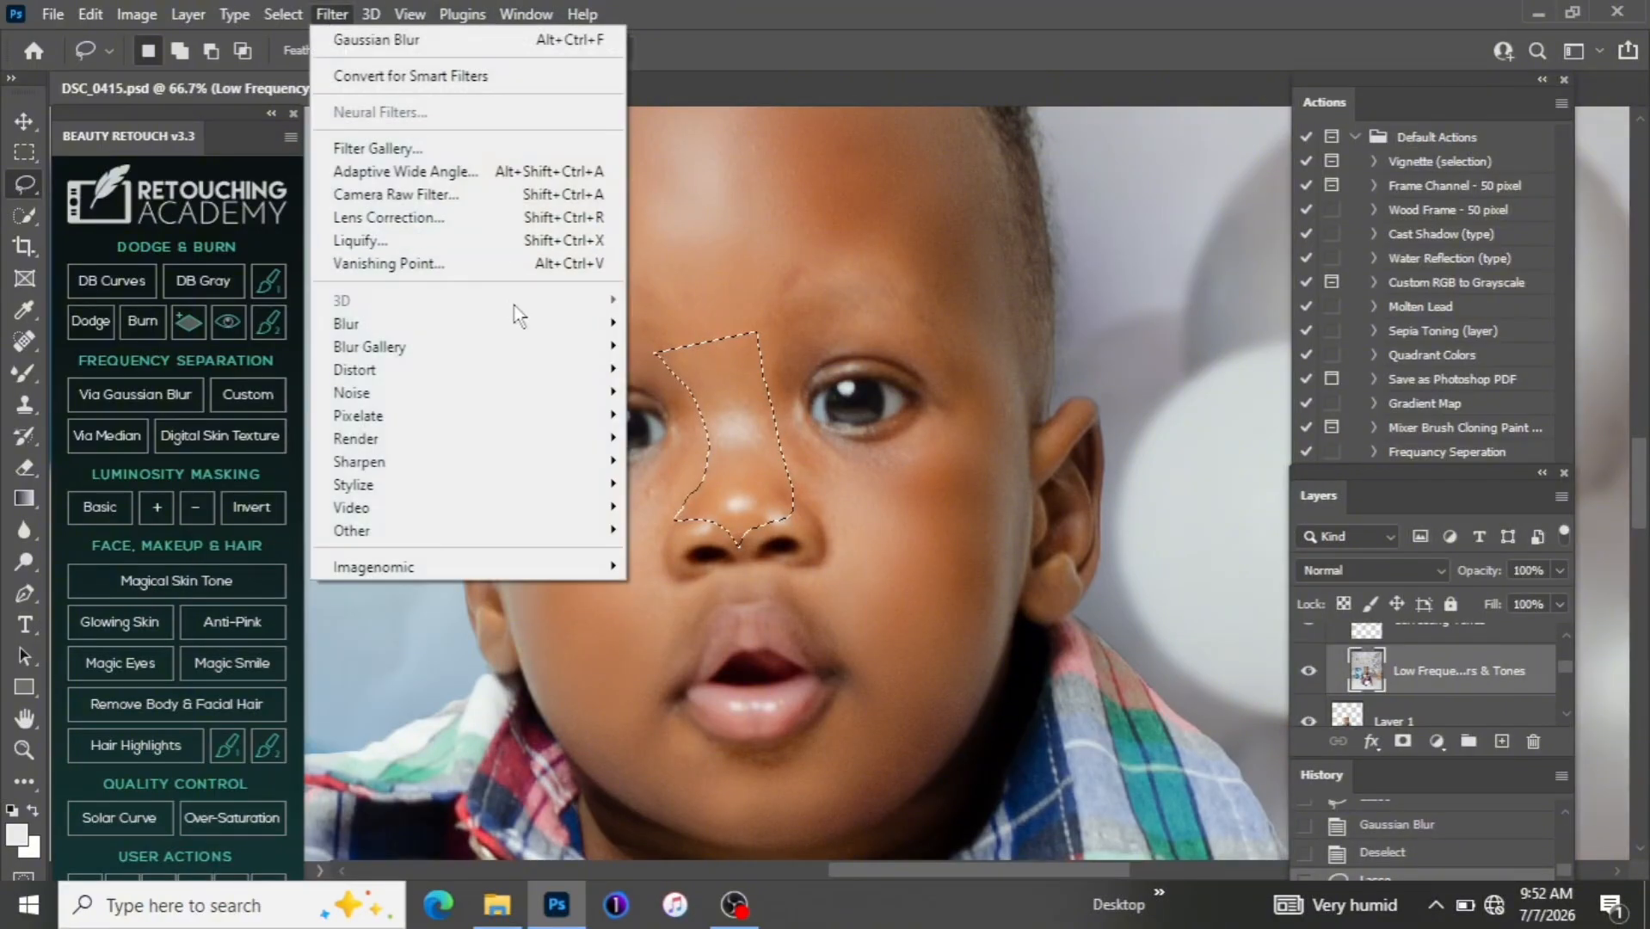
pyautogui.moveTo(537, 324)
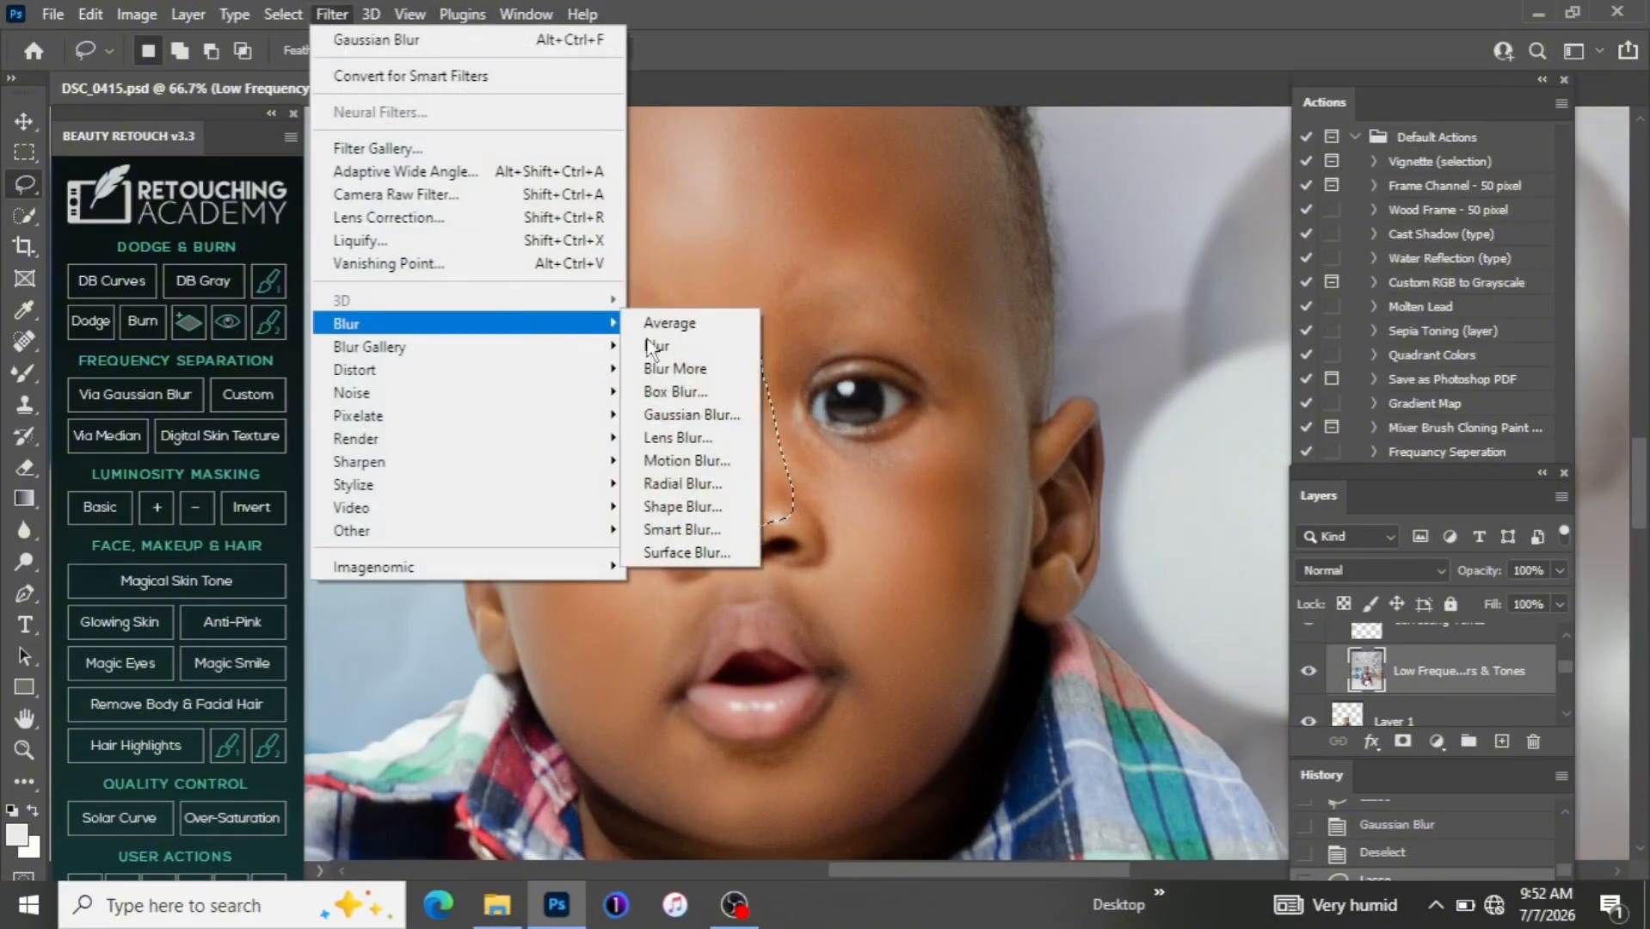
pyautogui.click(682, 414)
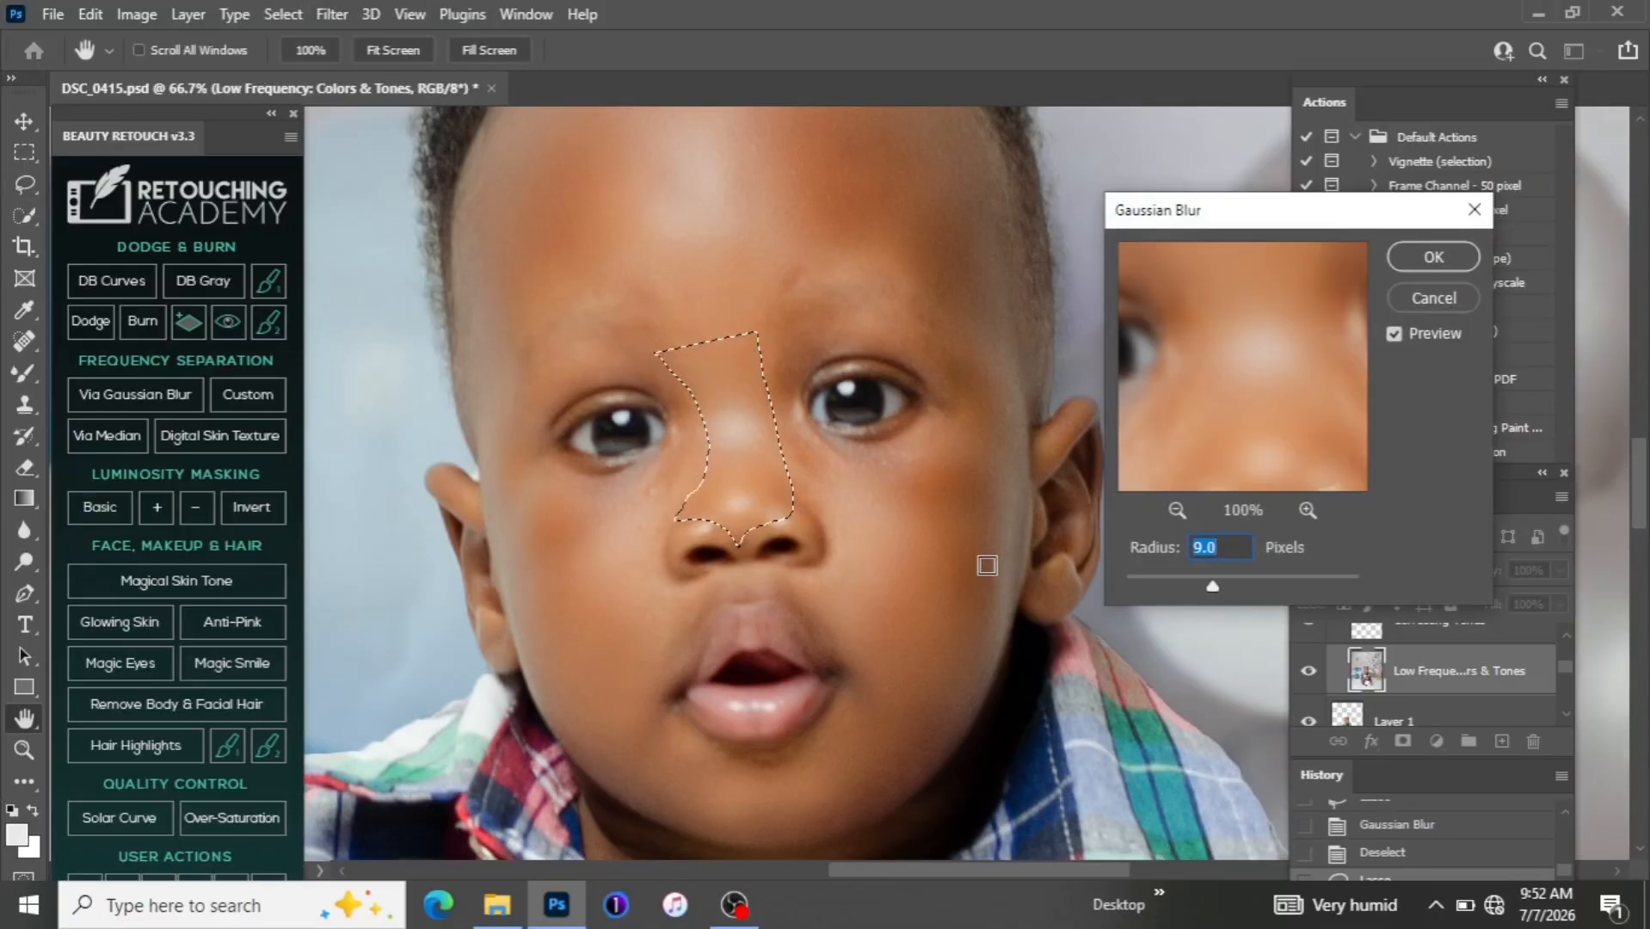
pyautogui.write('4')
pyautogui.press('Return')
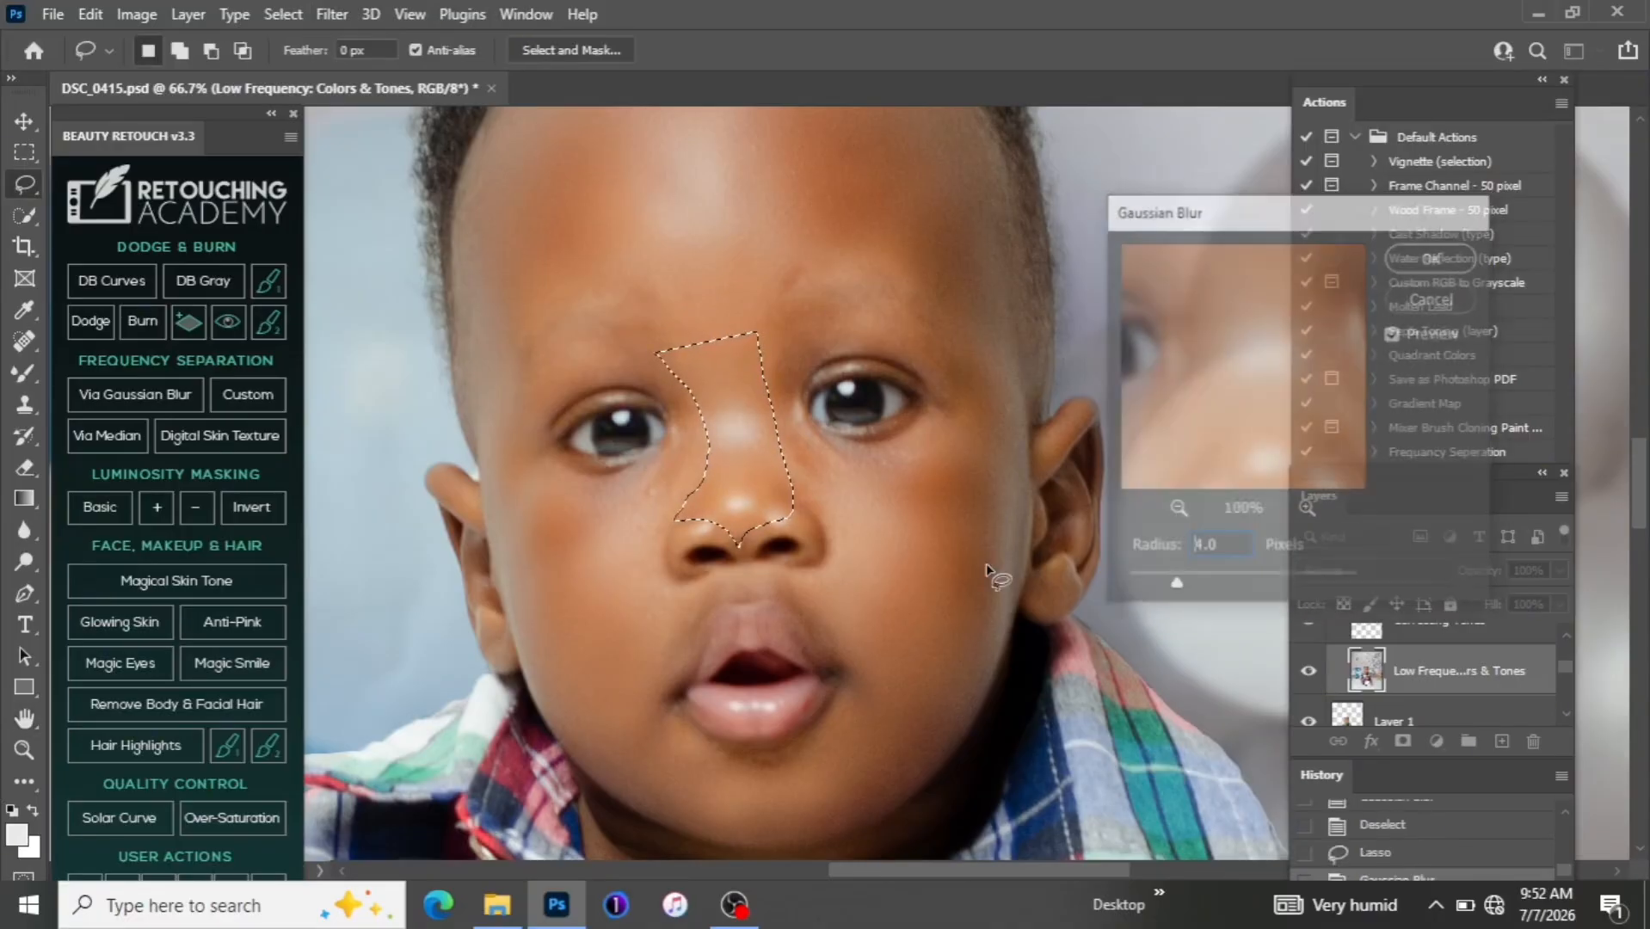
pyautogui.hotkey('ctrl', '-')
pyautogui.hotkey('ctrl', '-')
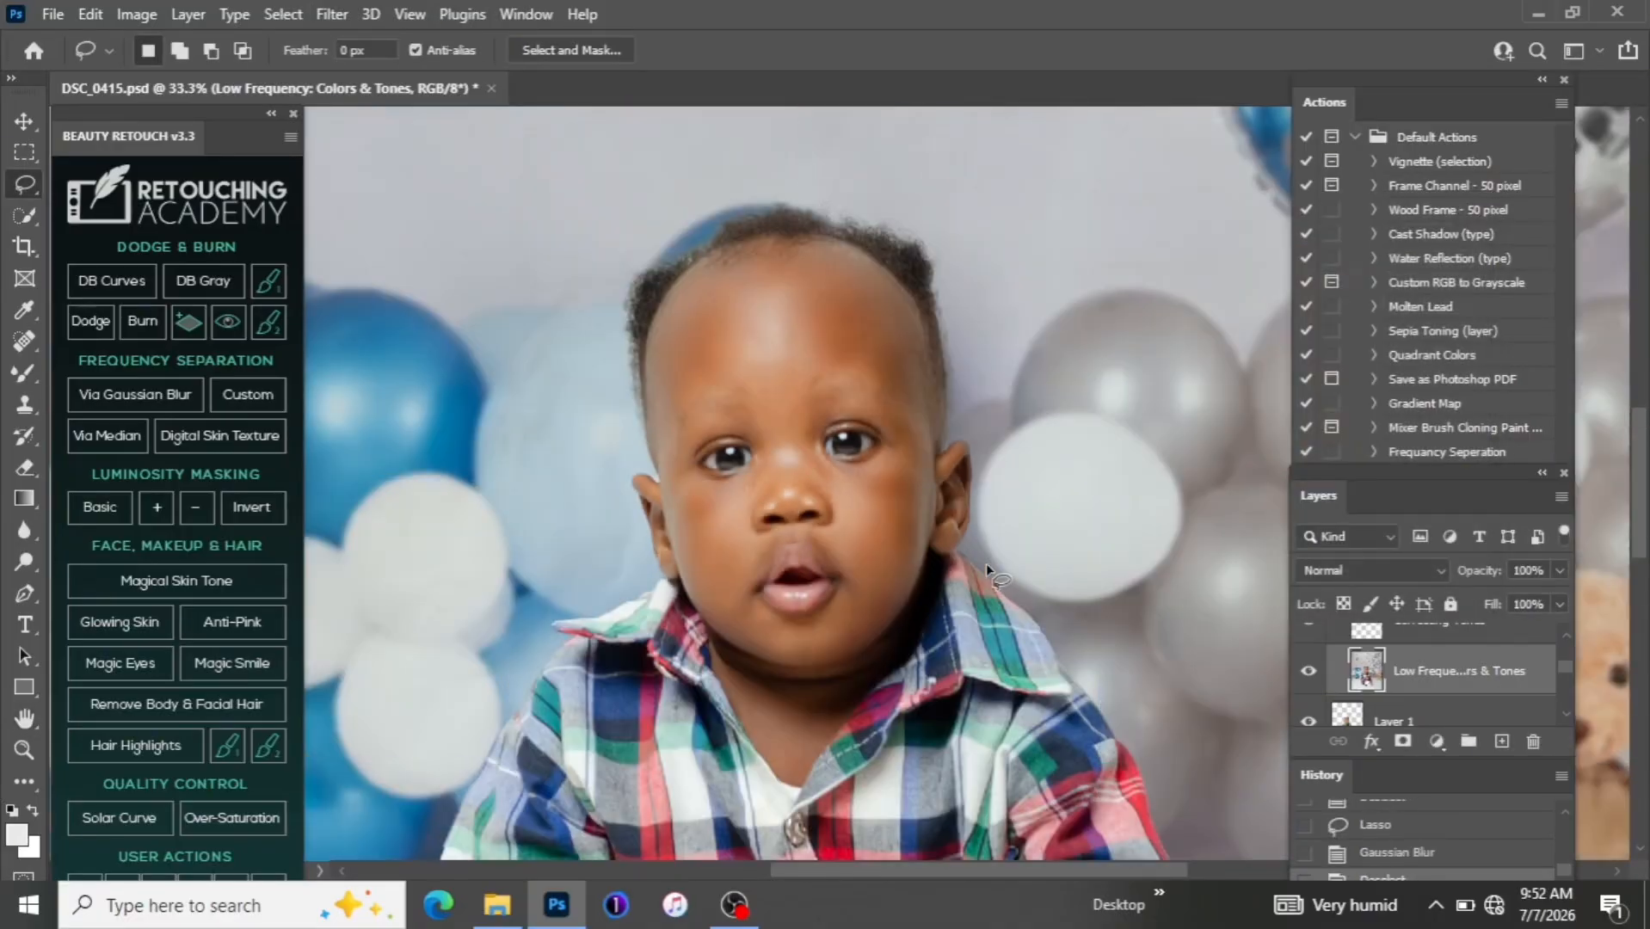
# Examine the smoothed face skin at several zoom levels
pyautogui.hotkey('ctrl', '+')
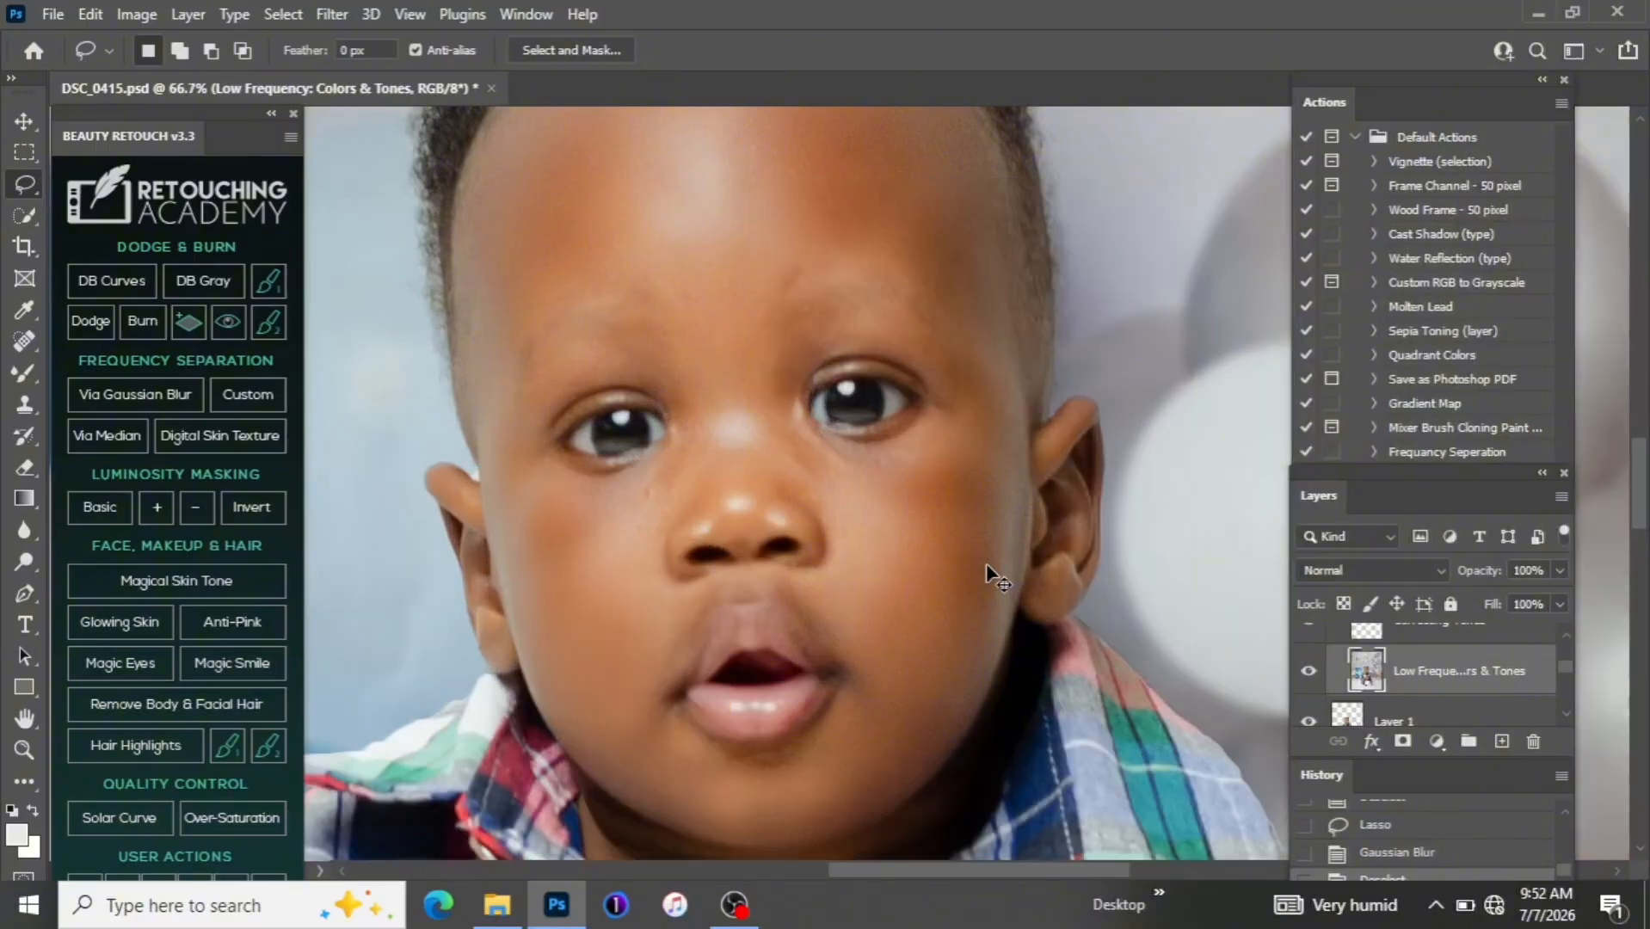
pyautogui.hotkey('ctrl', '-')
pyautogui.hotkey('ctrl', '-')
pyautogui.hotkey('ctrl', '+')
pyautogui.hotkey('ctrl', '+')
pyautogui.hotkey('ctrl', '+')
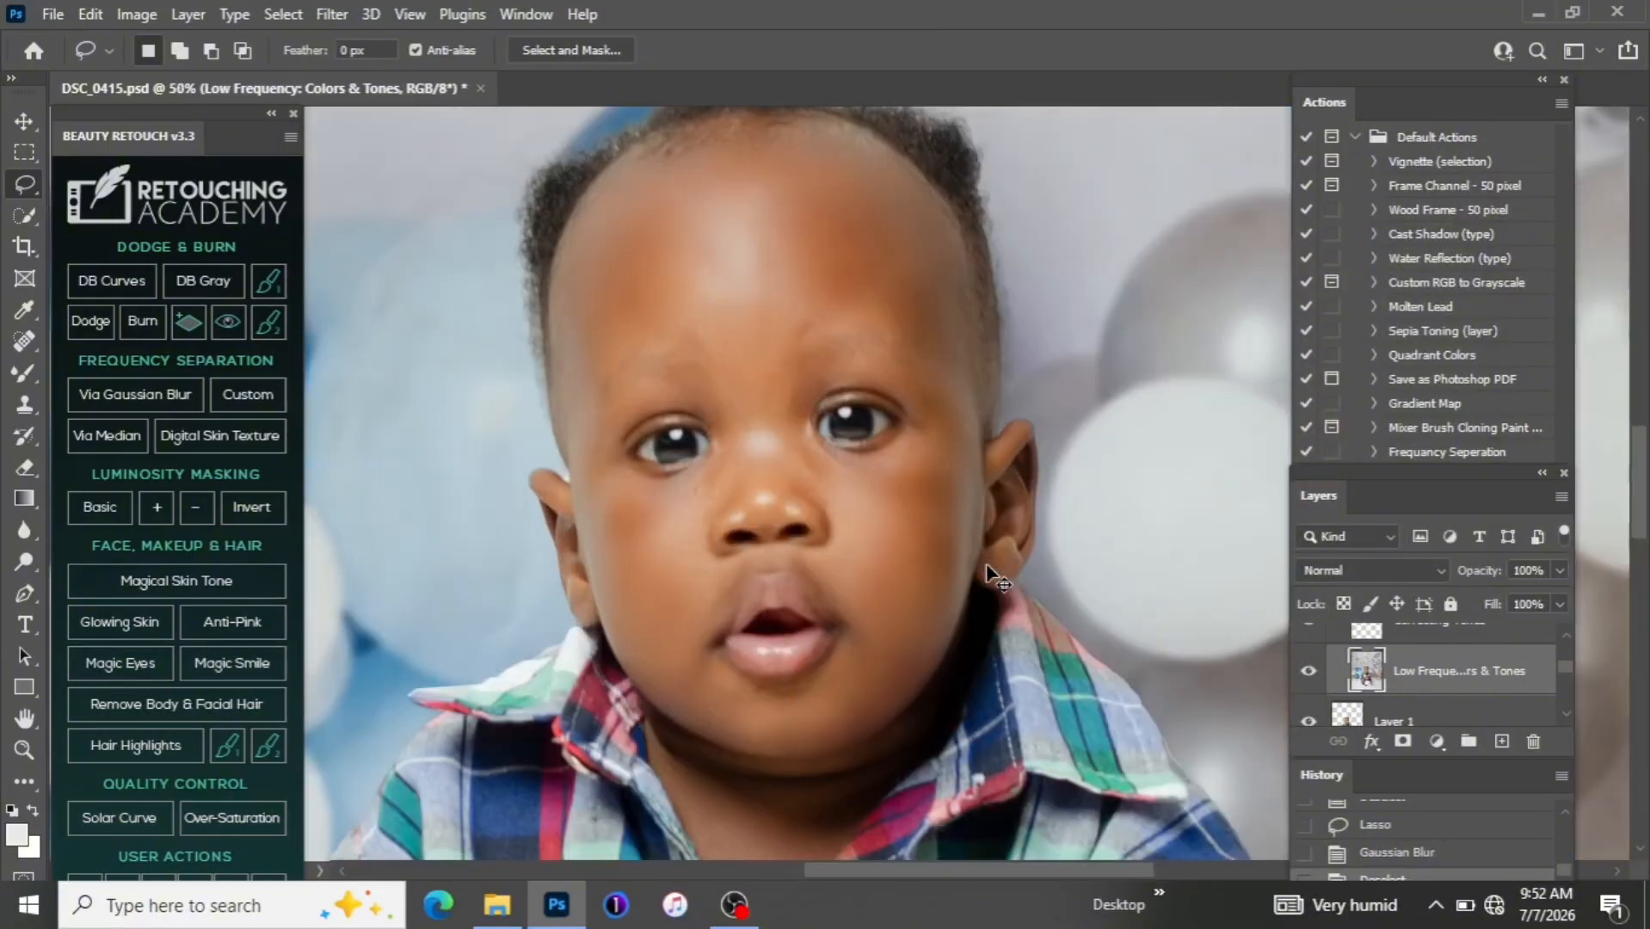
pyautogui.hotkey('ctrl', '+')
pyautogui.hotkey('ctrl', '-')
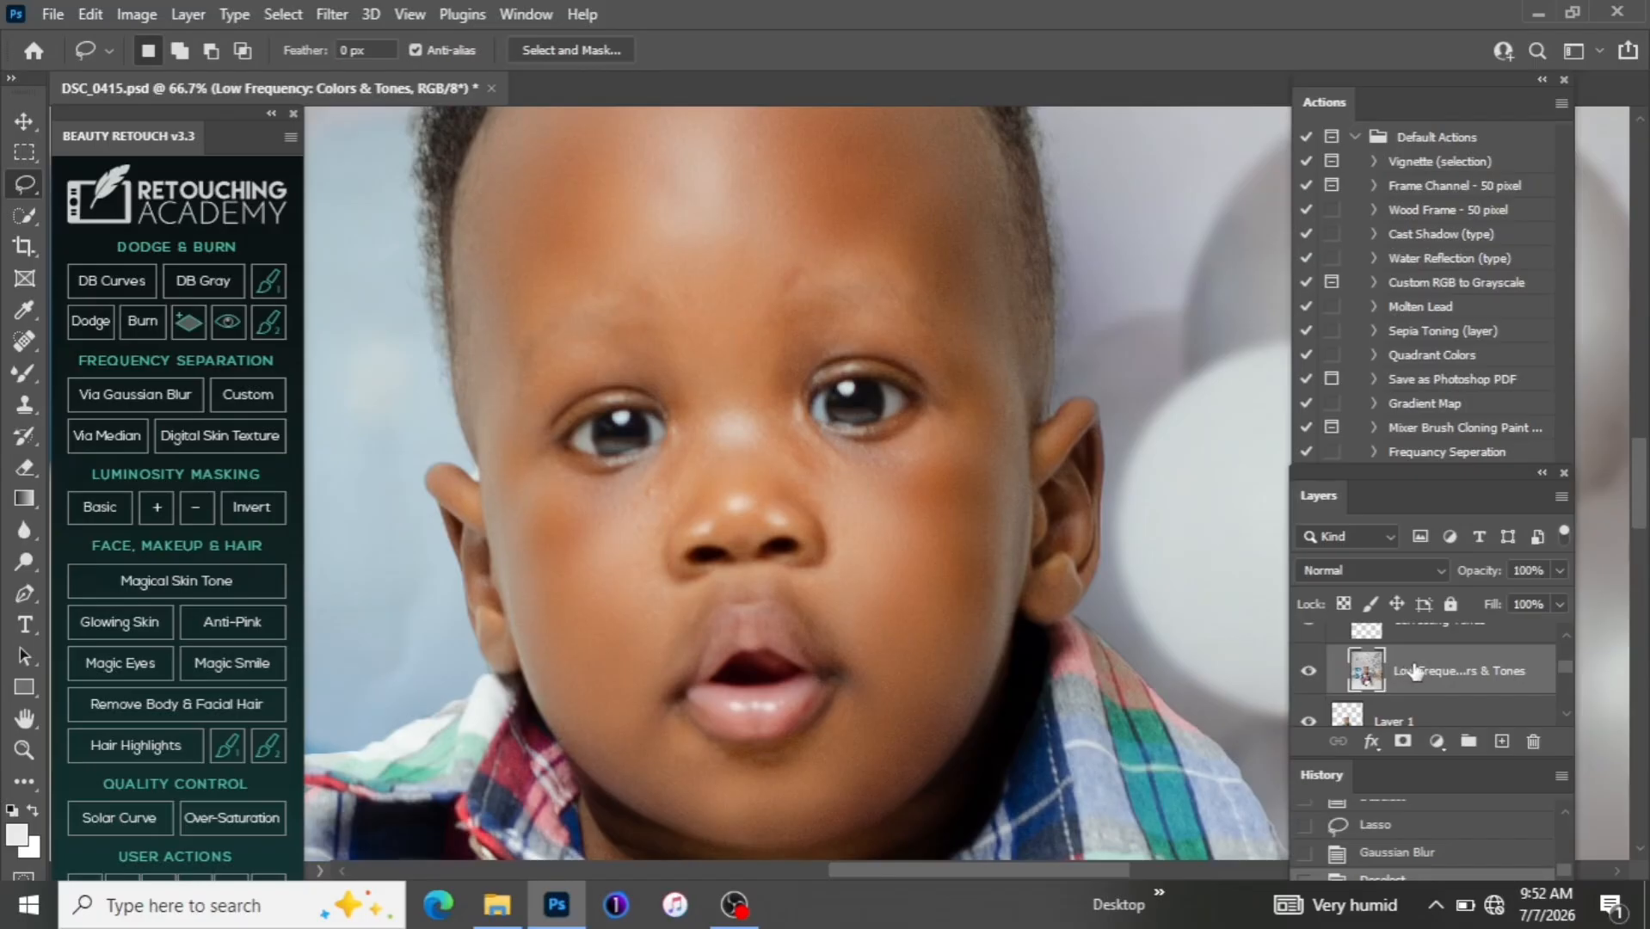
# Add a Black & White adjustment layer above the low frequency layer and set its Yellows to 206
pyautogui.click(1437, 742)
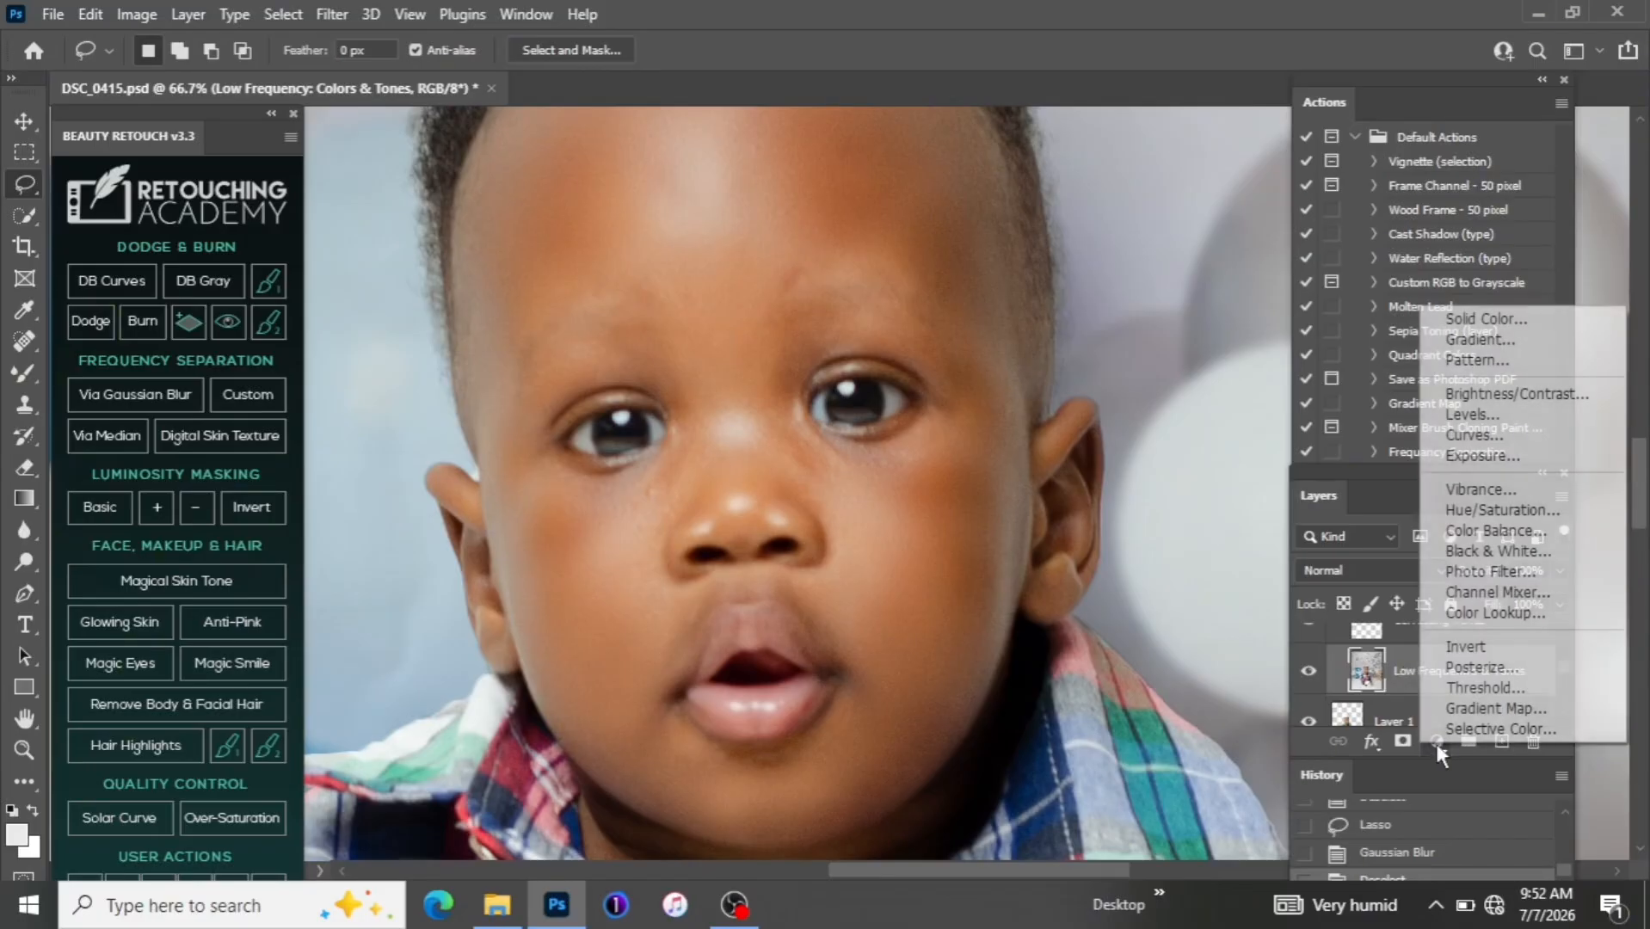
pyautogui.click(1512, 553)
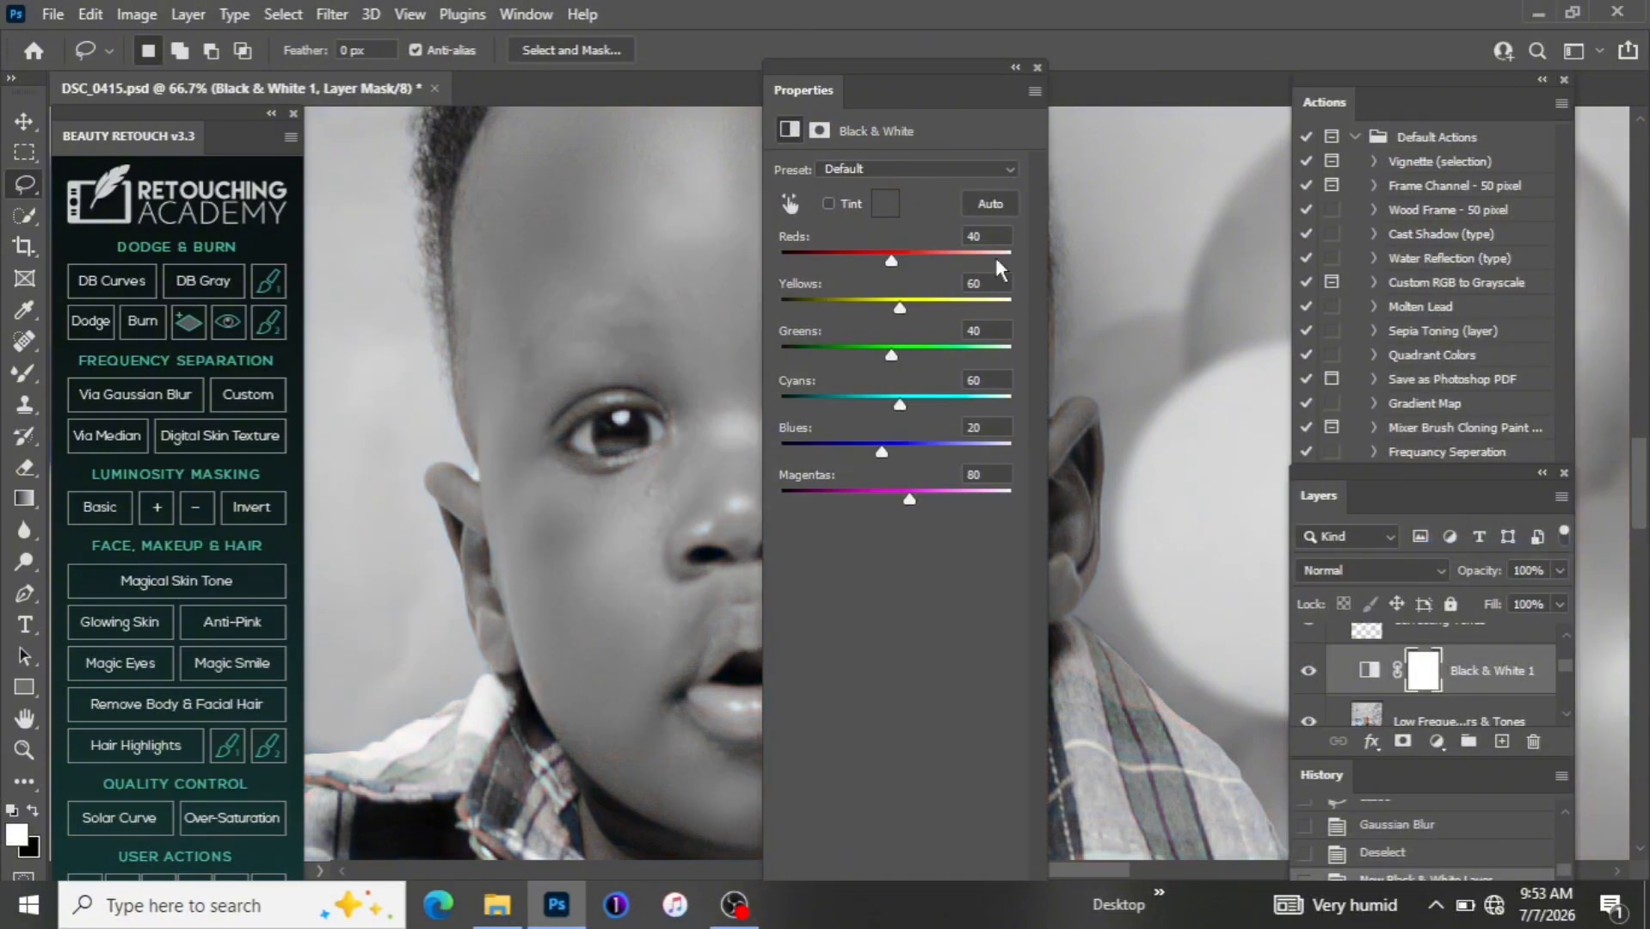
pyautogui.moveTo(918, 65); pyautogui.dragTo(1081, 53)
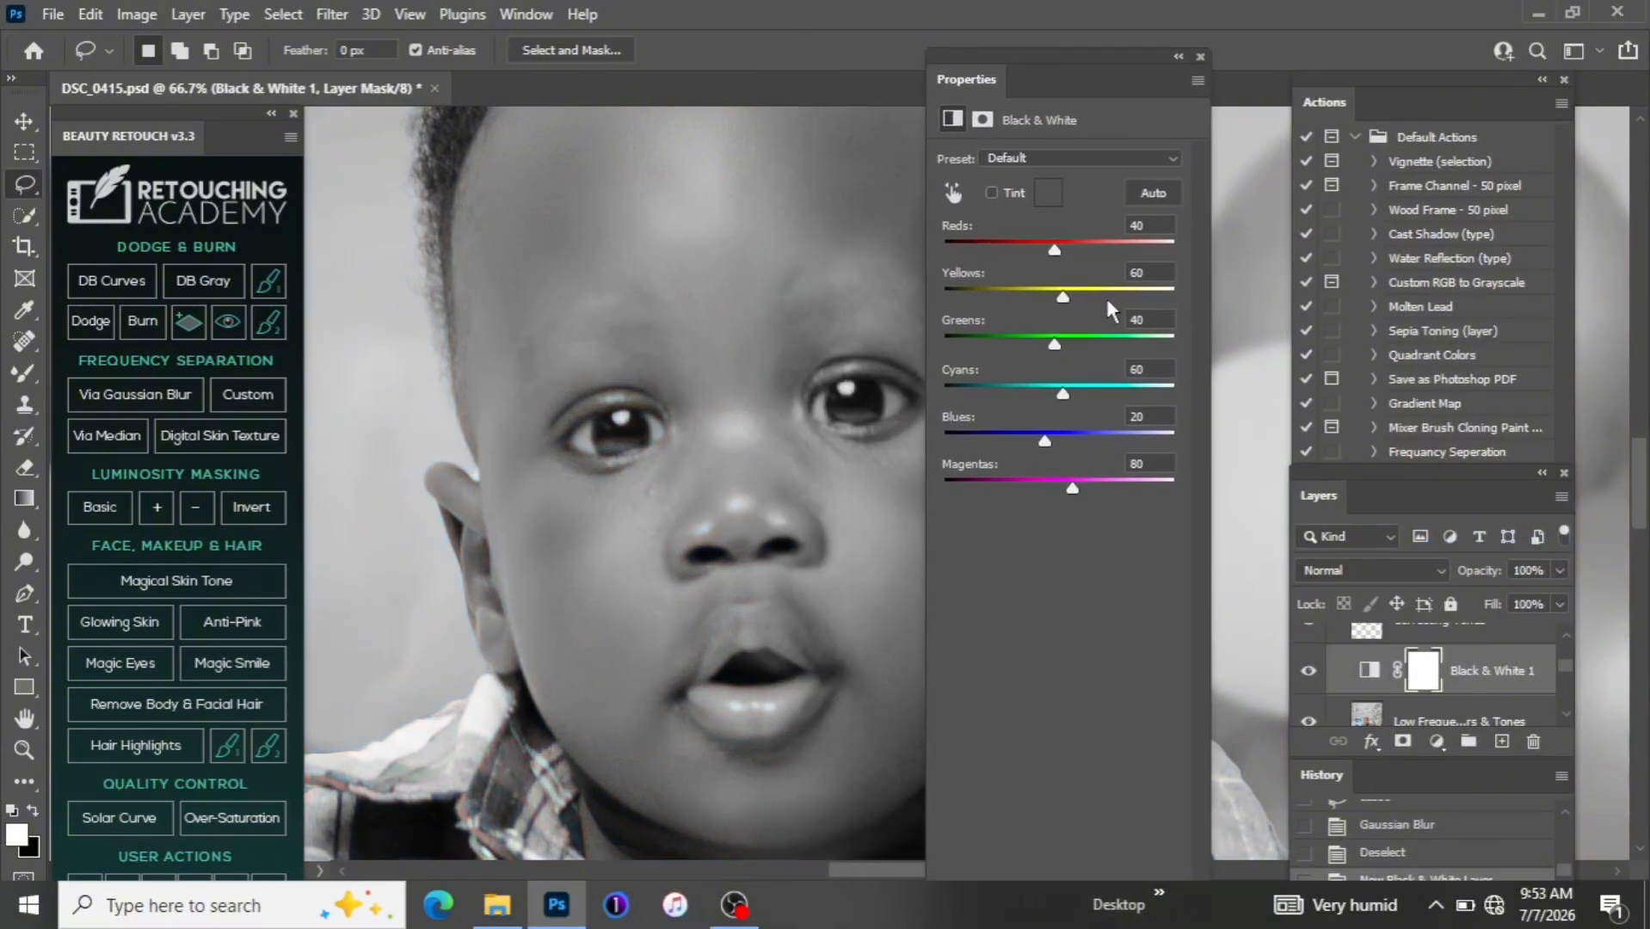
pyautogui.click(1133, 295)
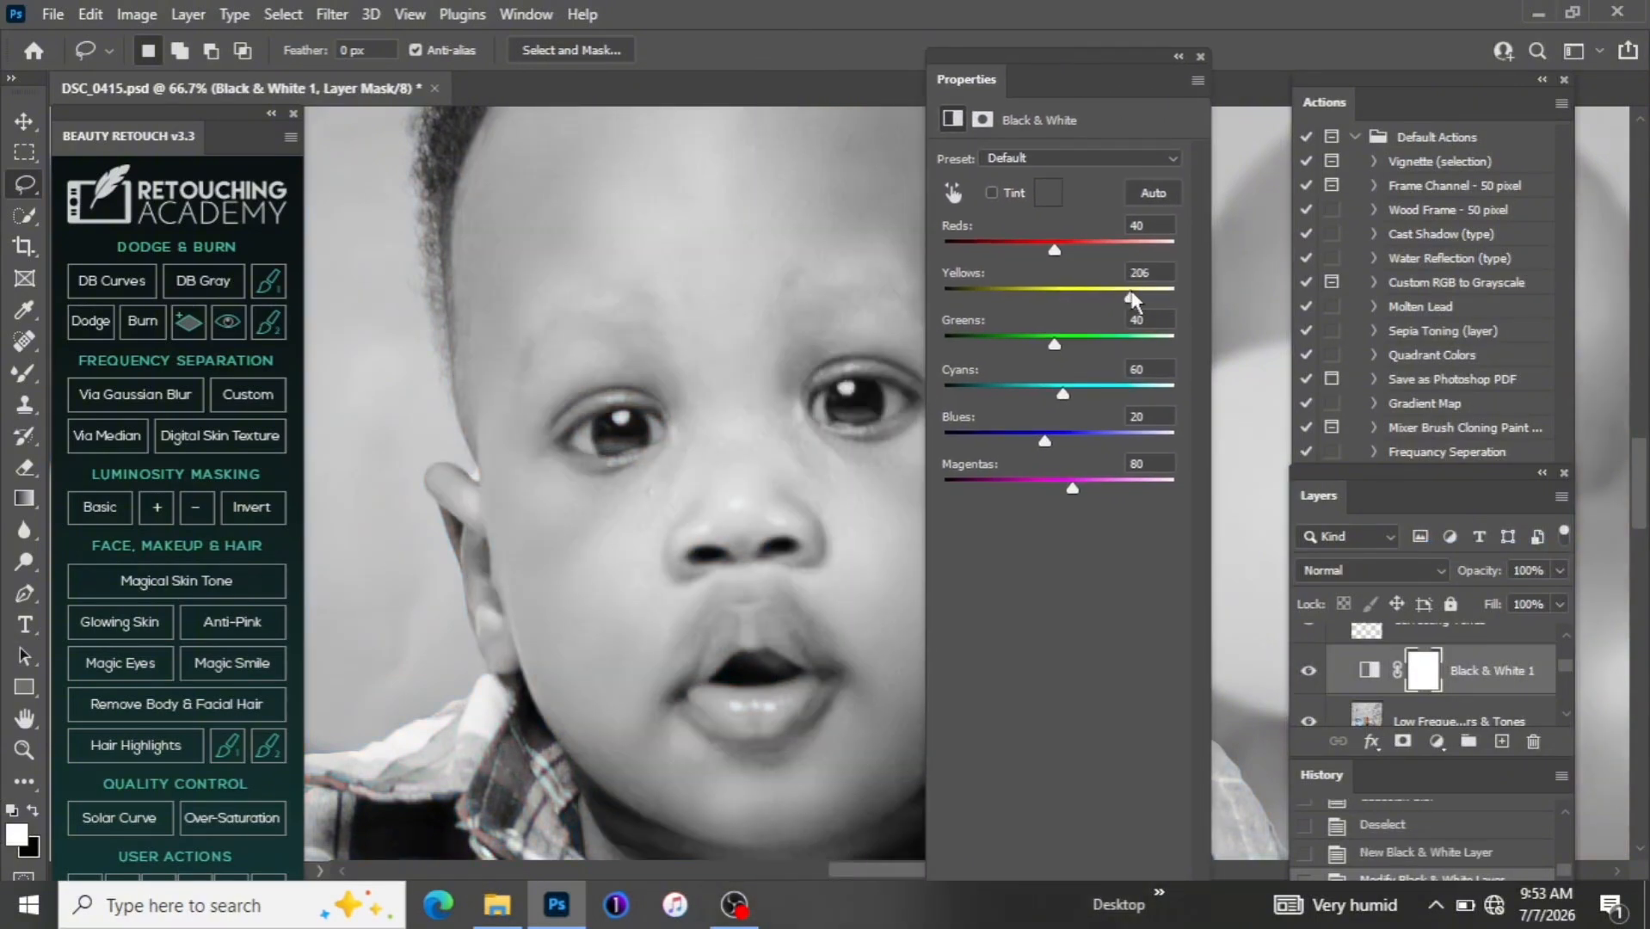
# Invert the Black & White layer's mask to black and close the adjustment's properties
pyautogui.hotkey('ctrl', 'i')
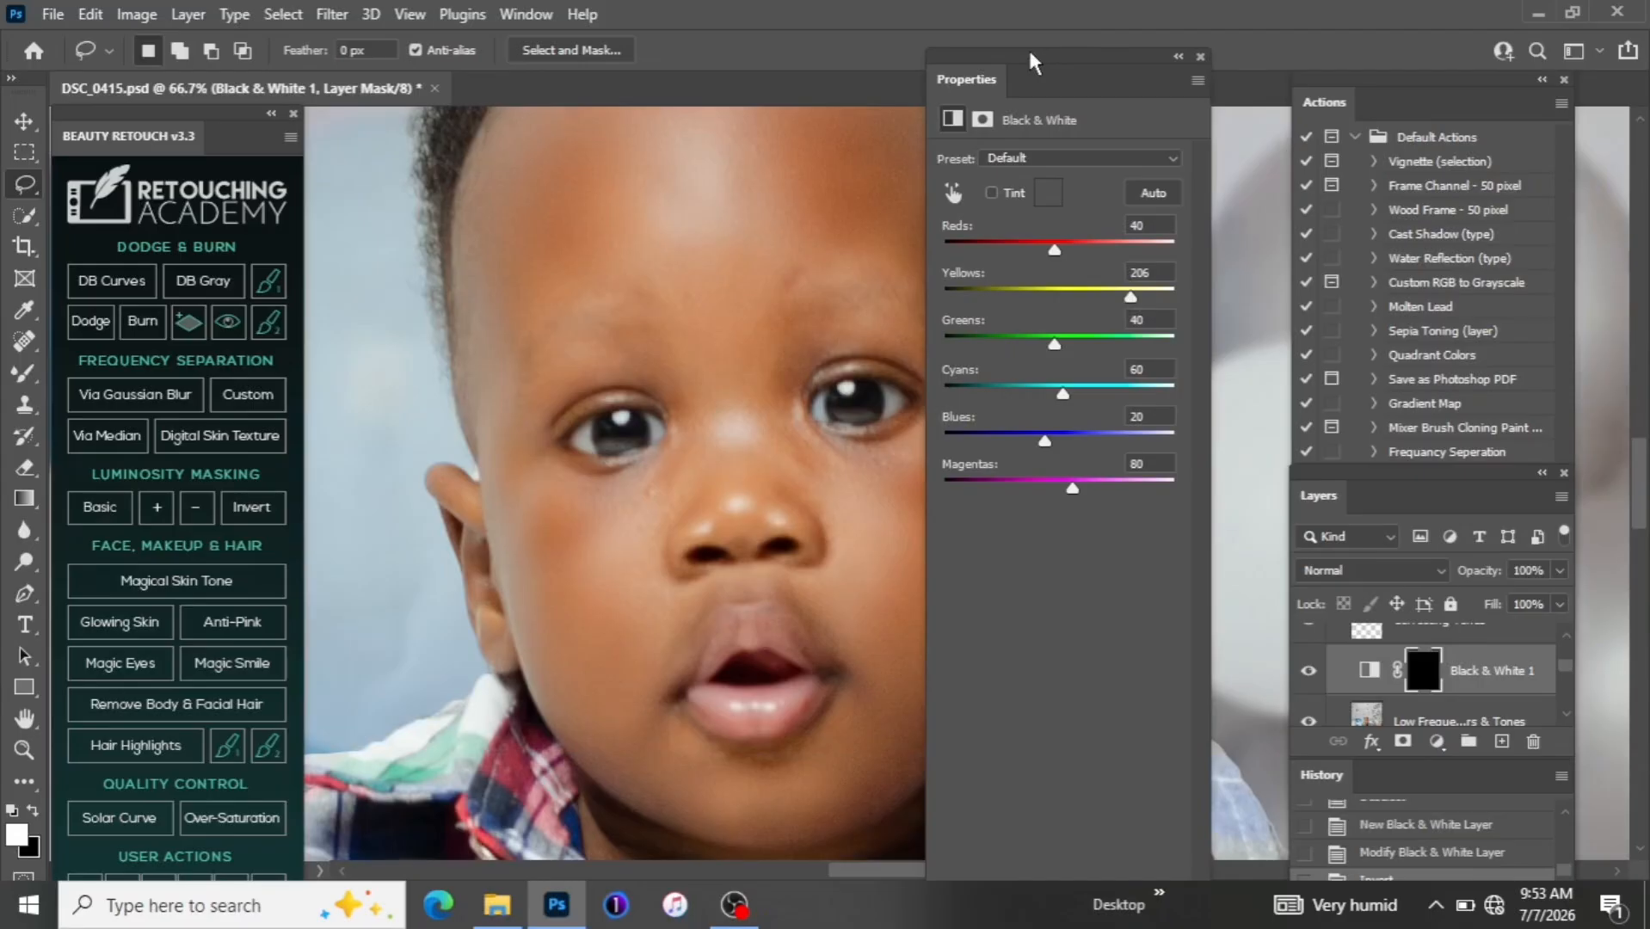
pyautogui.moveTo(1029, 53); pyautogui.dragTo(1215, 68)
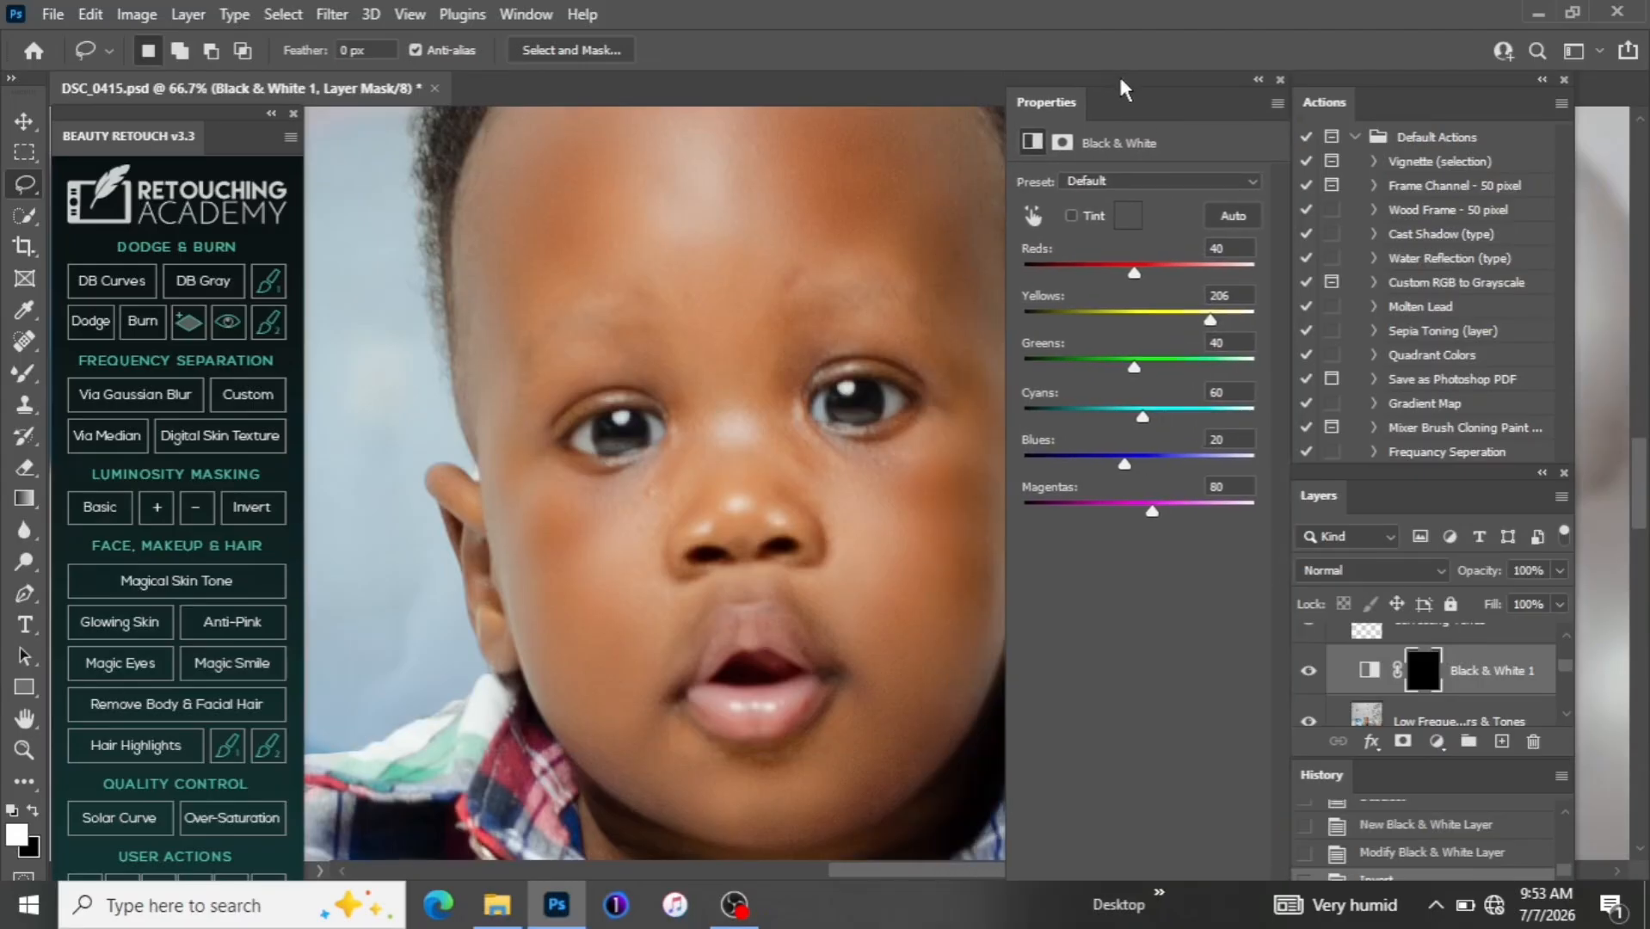
pyautogui.click(1271, 80)
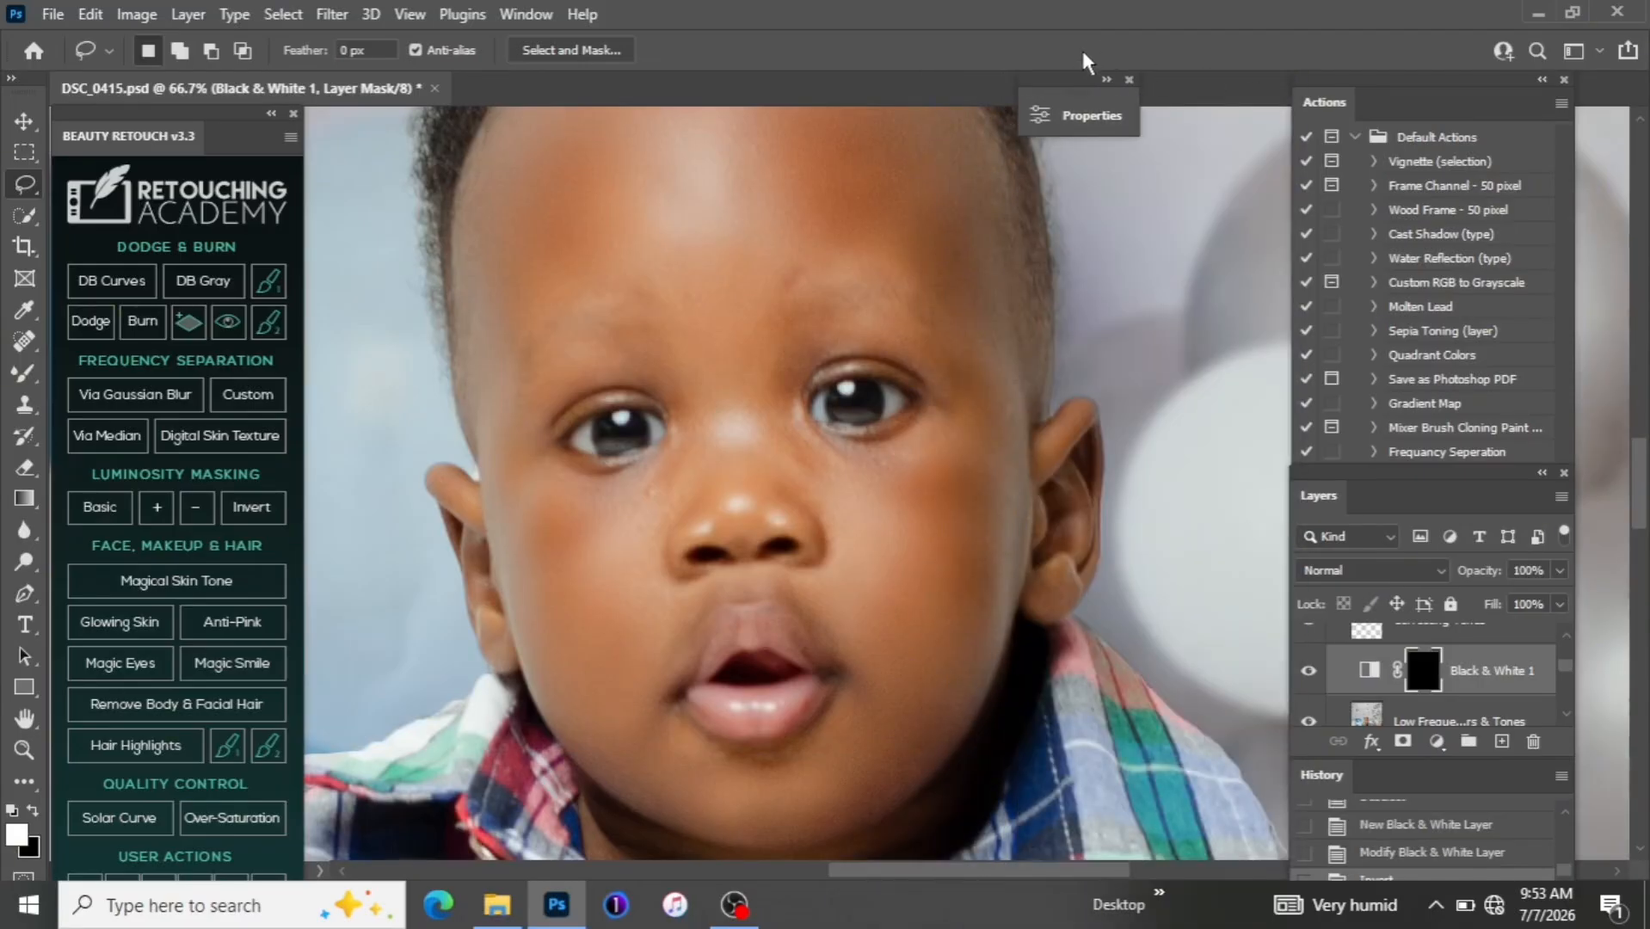
pyautogui.moveTo(1065, 76); pyautogui.dragTo(1202, 111)
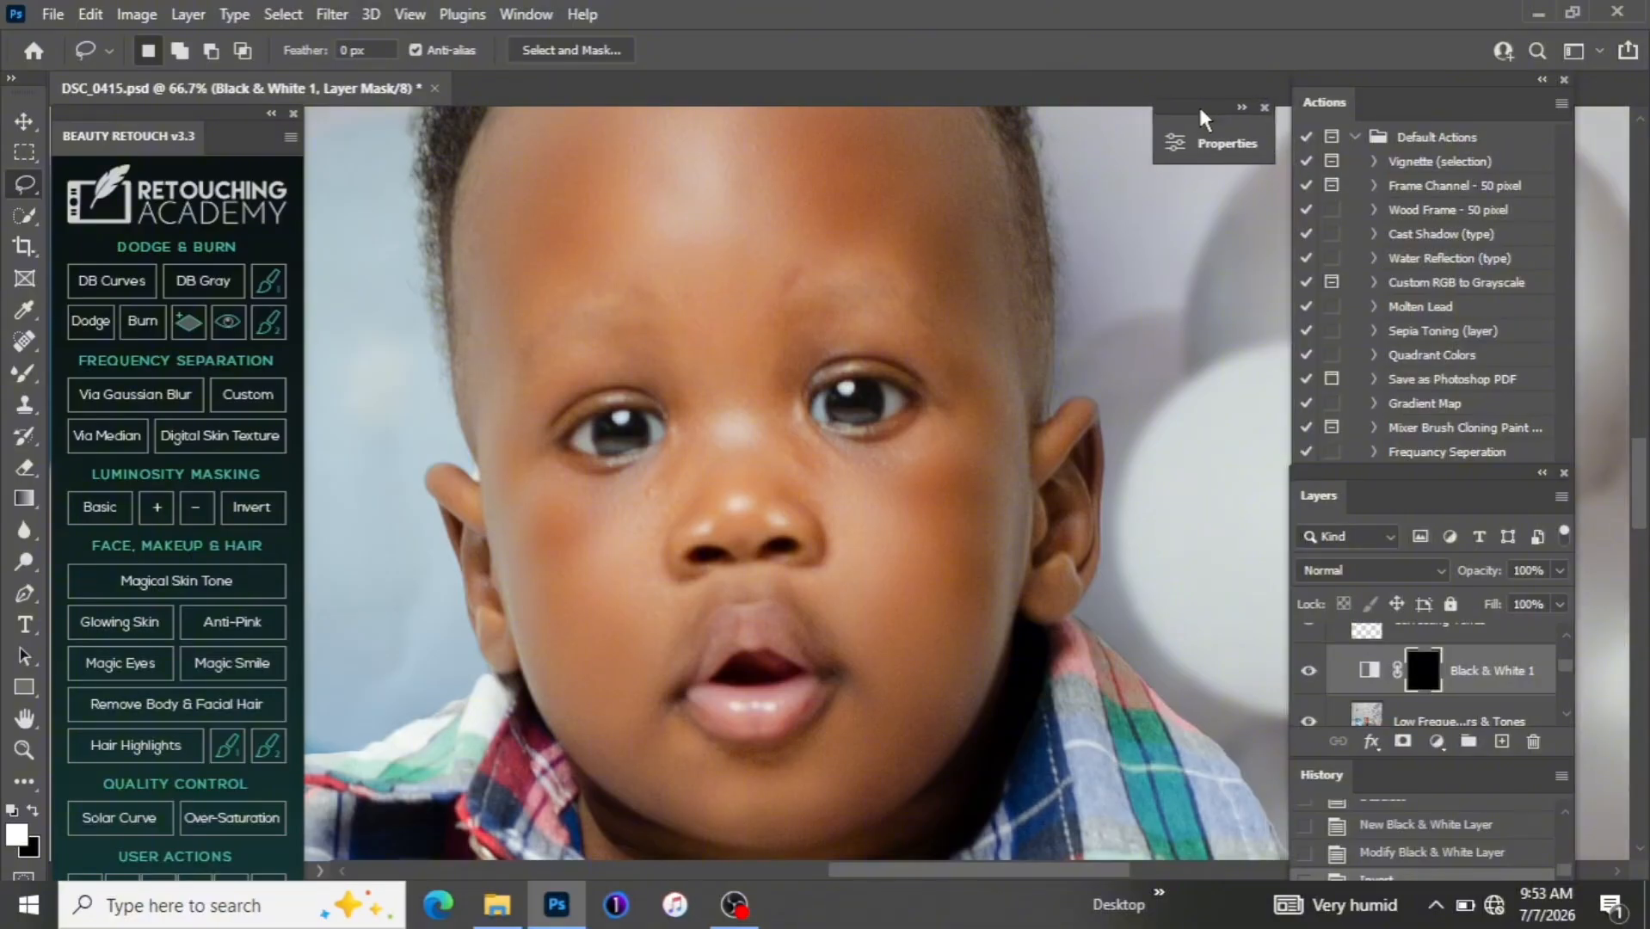
pyautogui.click(1264, 108)
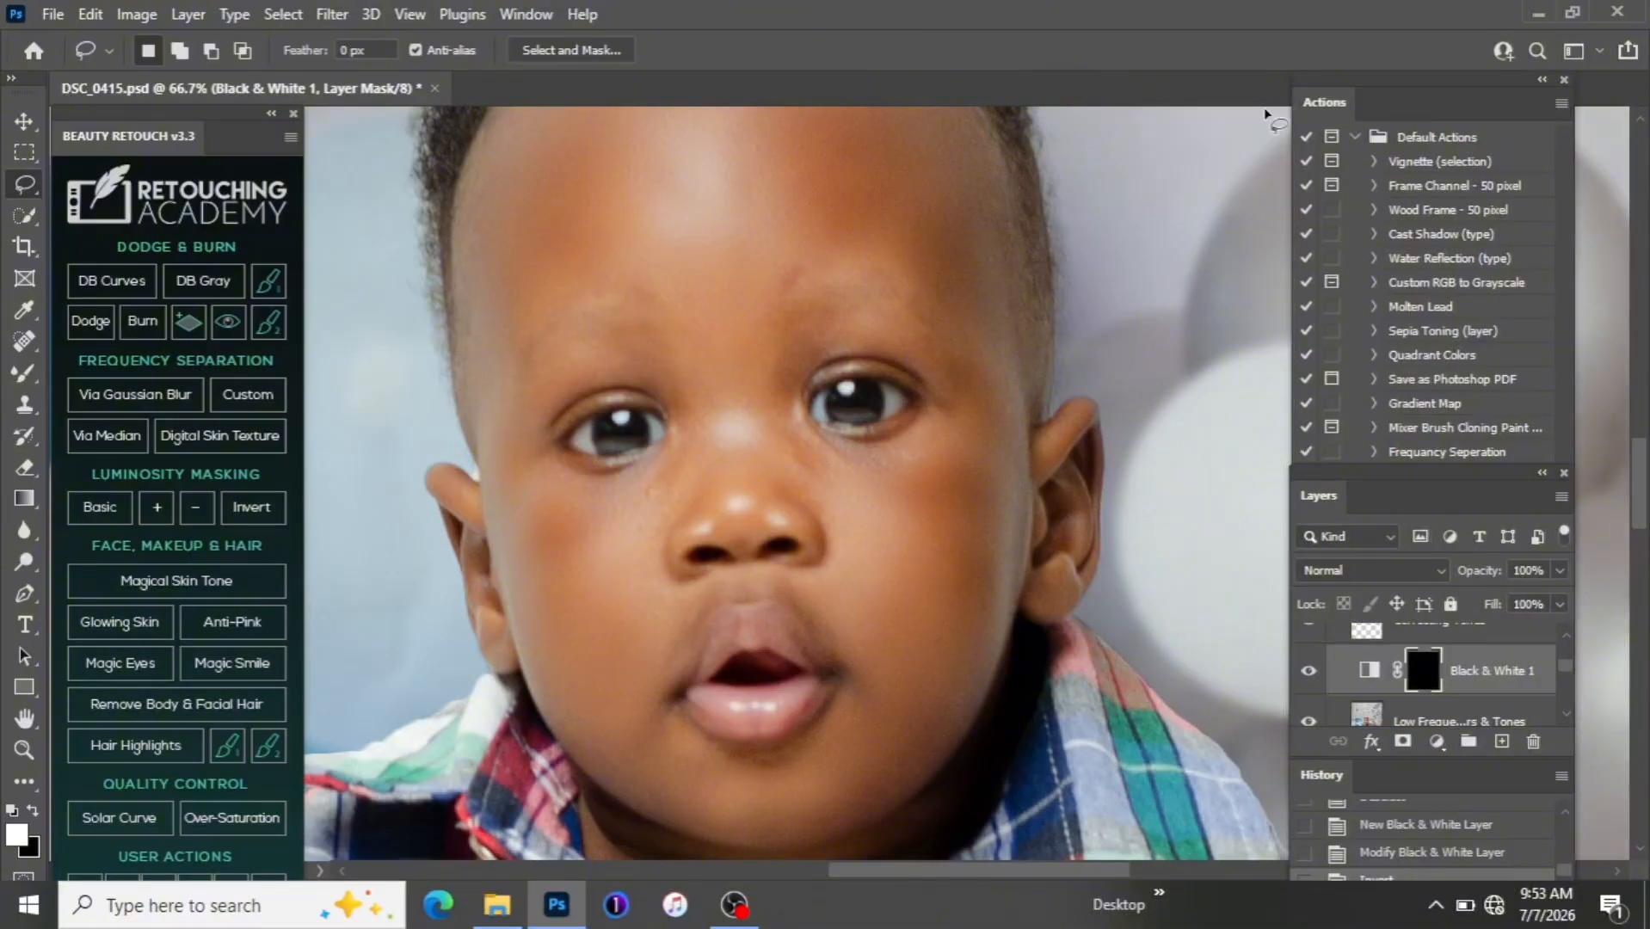
# Paint white on the Black & White mask over the whites of the eyes with a 25-pixel Brush at 40% opacity
pyautogui.press('b')
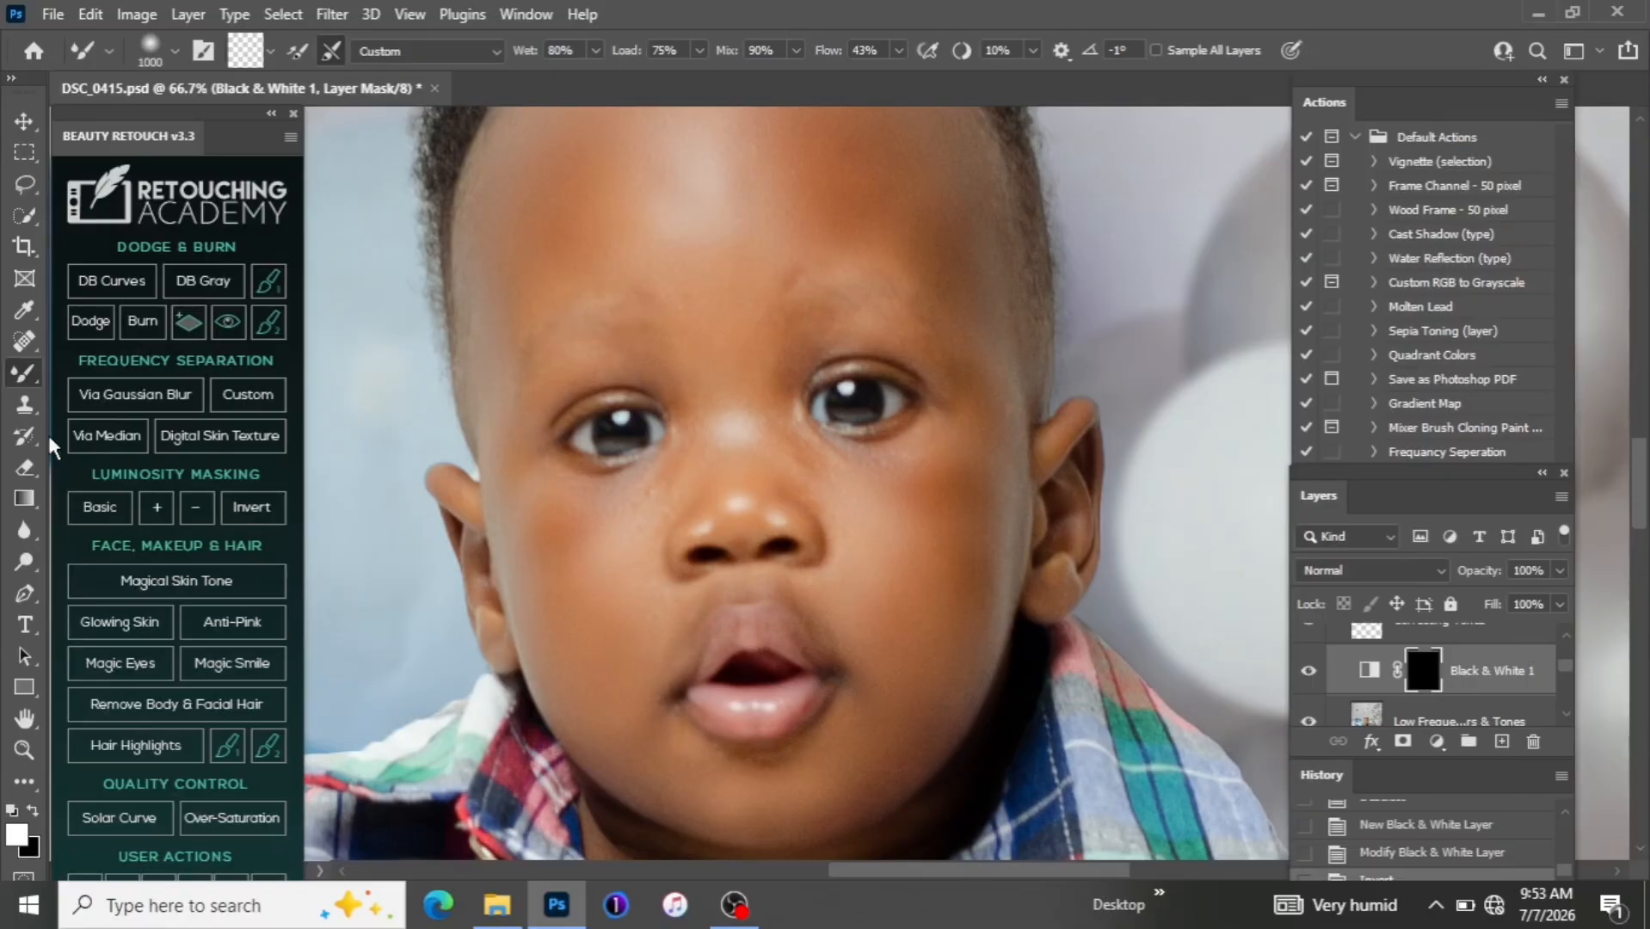
pyautogui.rightClick(17, 380)
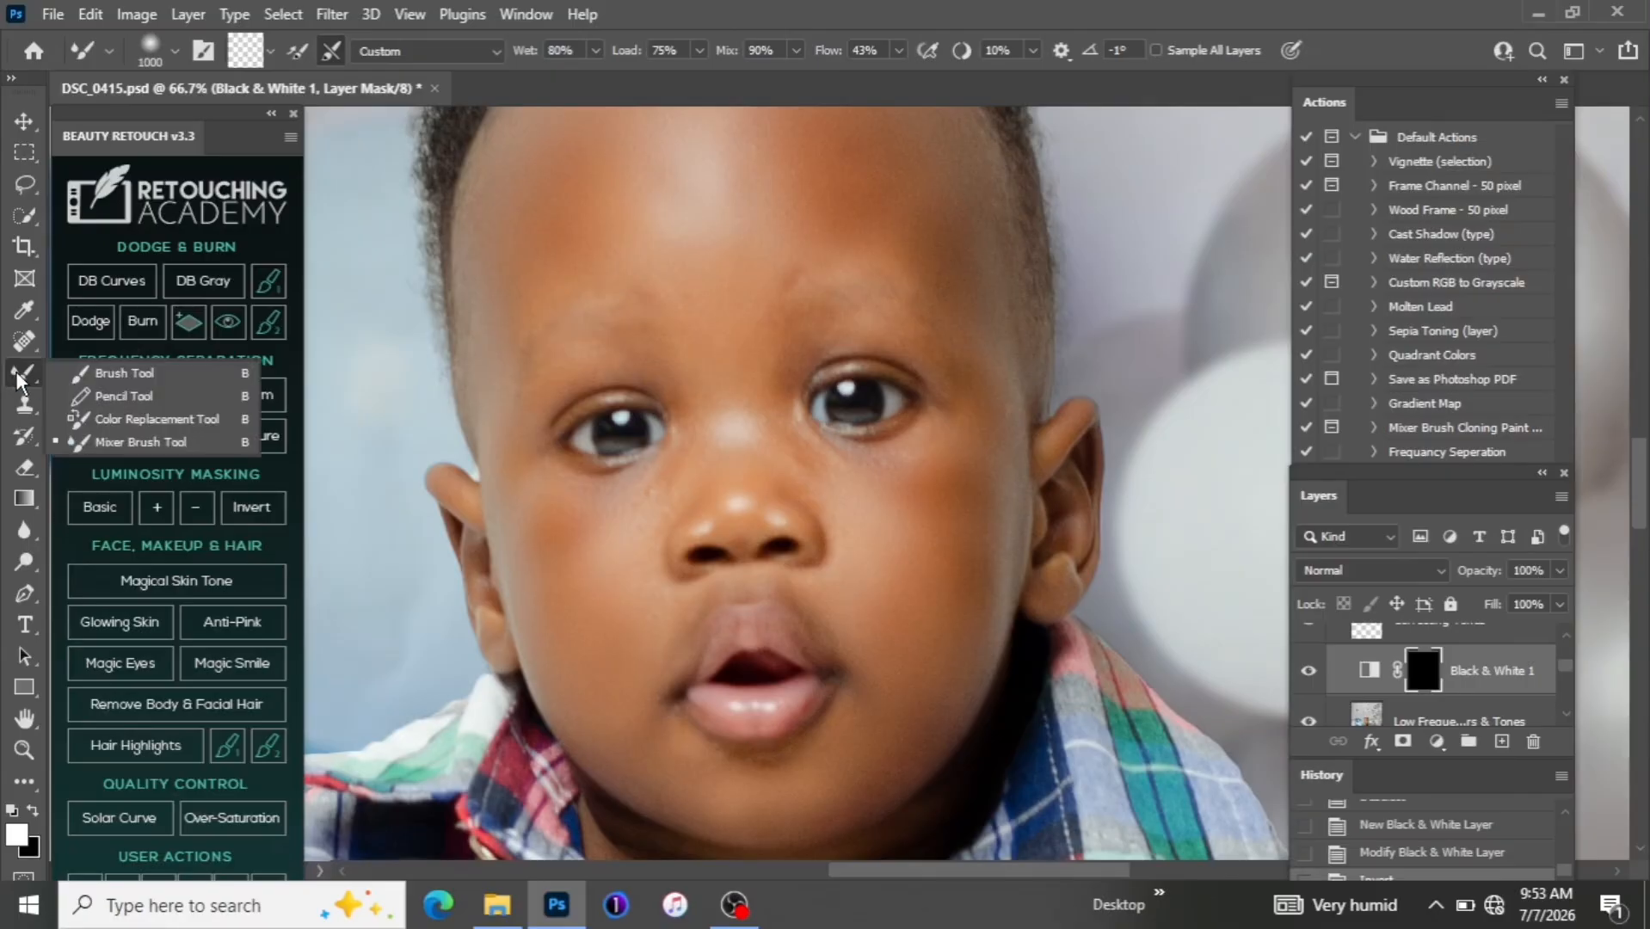
pyautogui.click(112, 372)
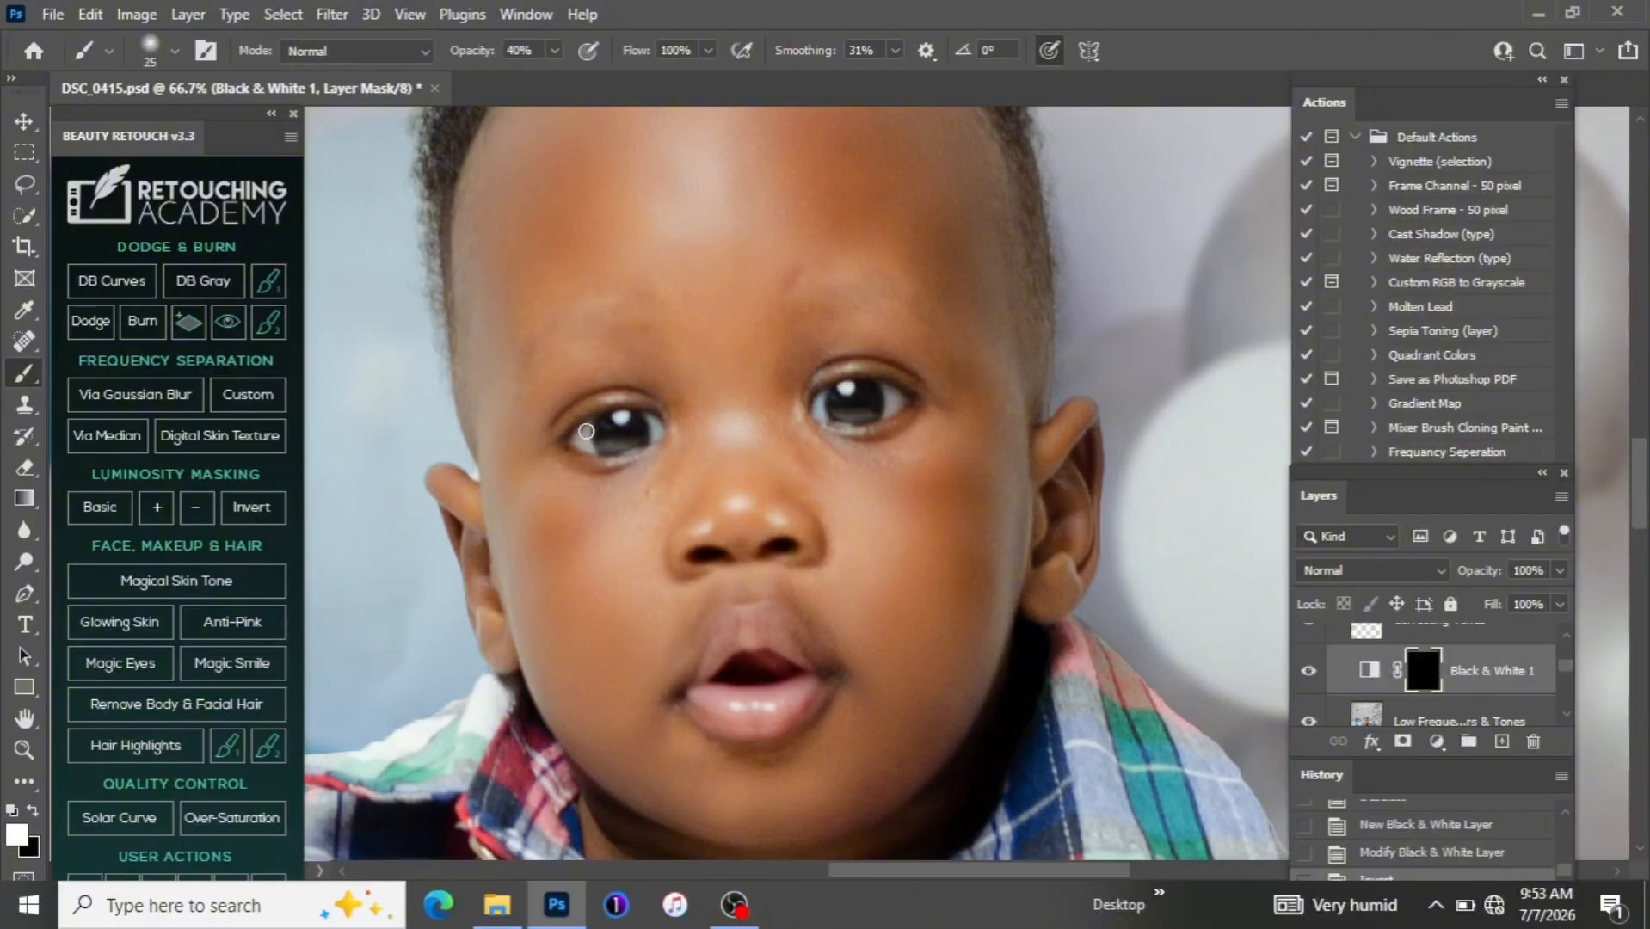
pyautogui.moveTo(586, 449); pyautogui.dragTo(592, 439)
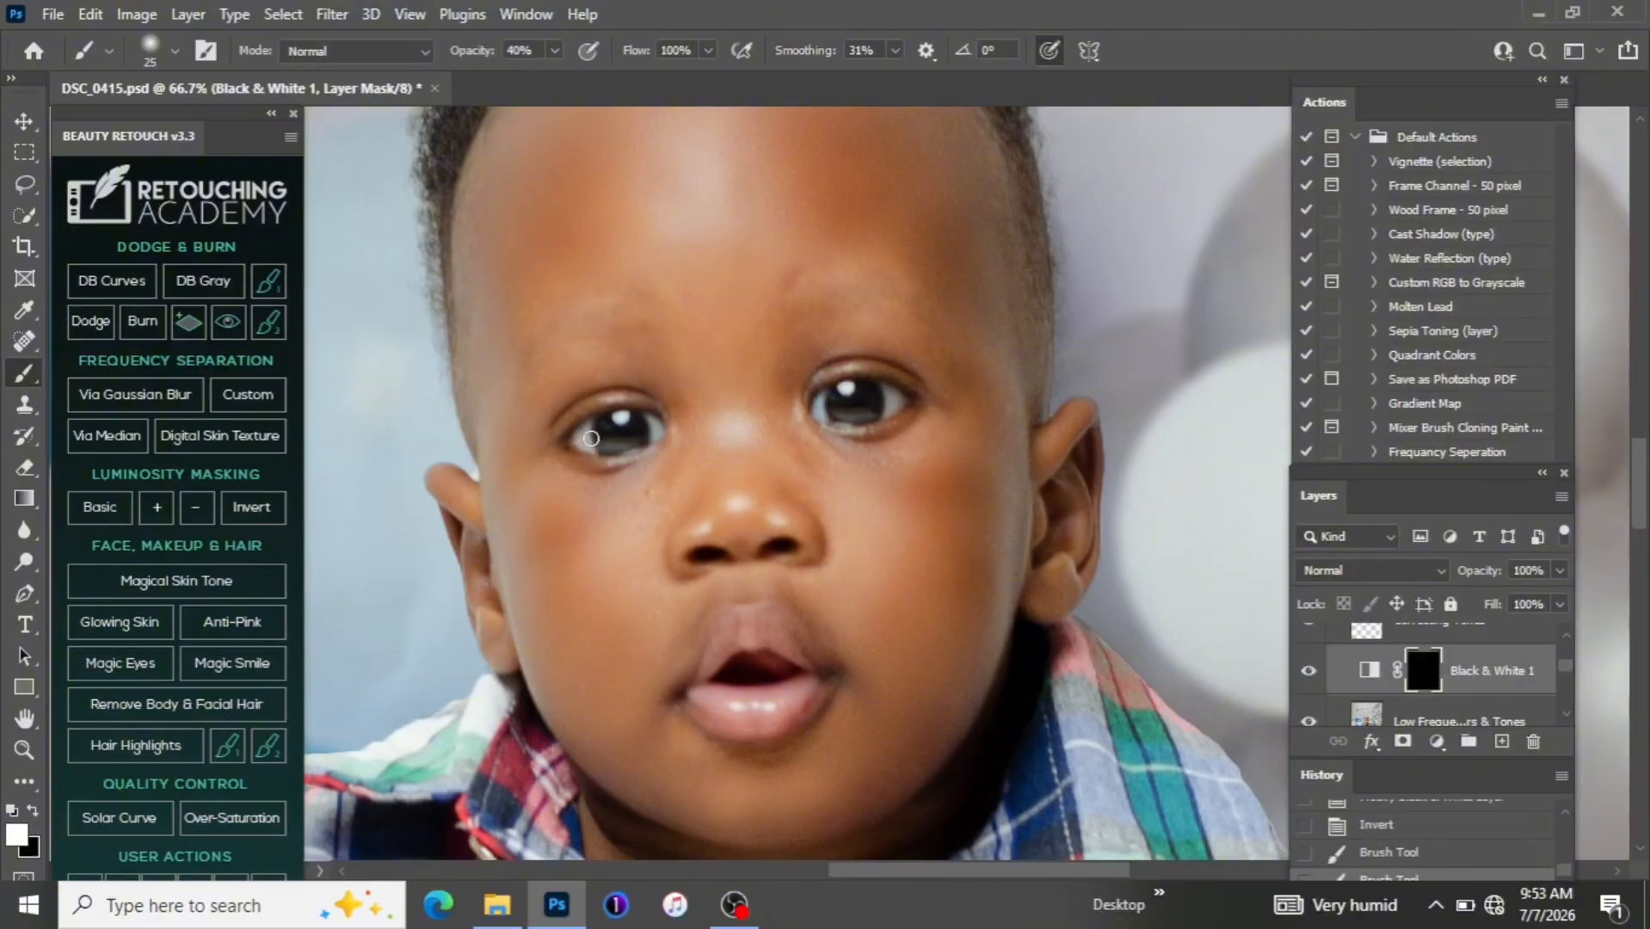
pyautogui.click(600, 447)
pyautogui.hotkey('ctrl', '-')
pyautogui.hotkey('ctrl', '-')
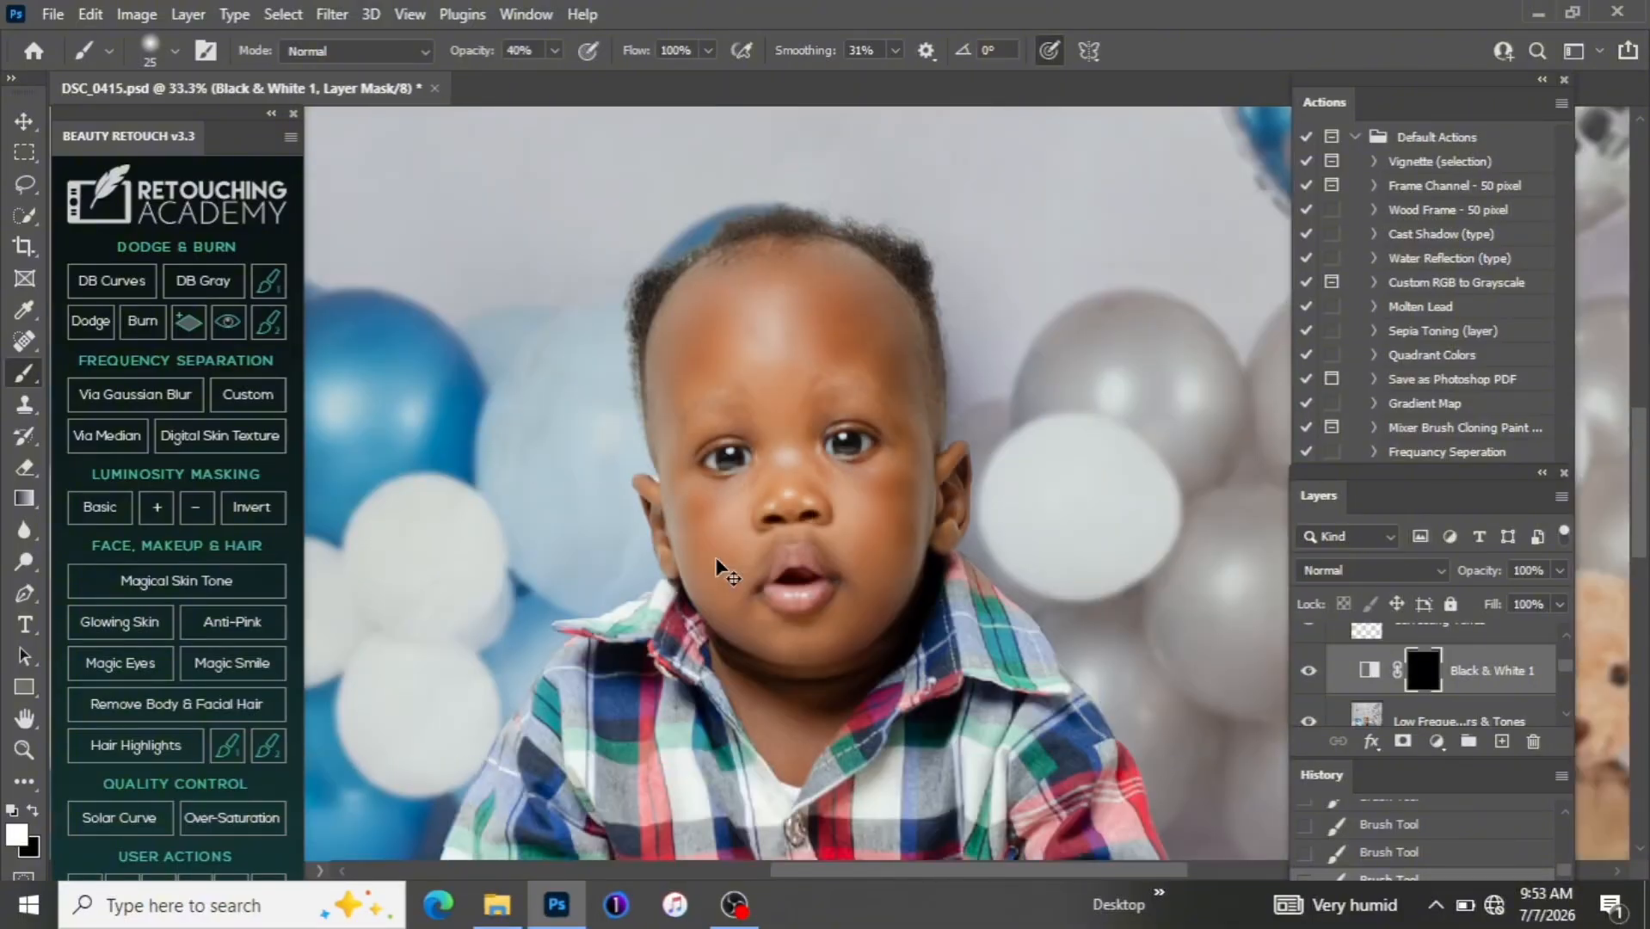
# Merge all visible layers into one and duplicate the merged layer
pyautogui.hotkey('ctrl', '+')
pyautogui.hotkey('ctrl', '-')
pyautogui.hotkey('ctrl', 'shift', 'e')
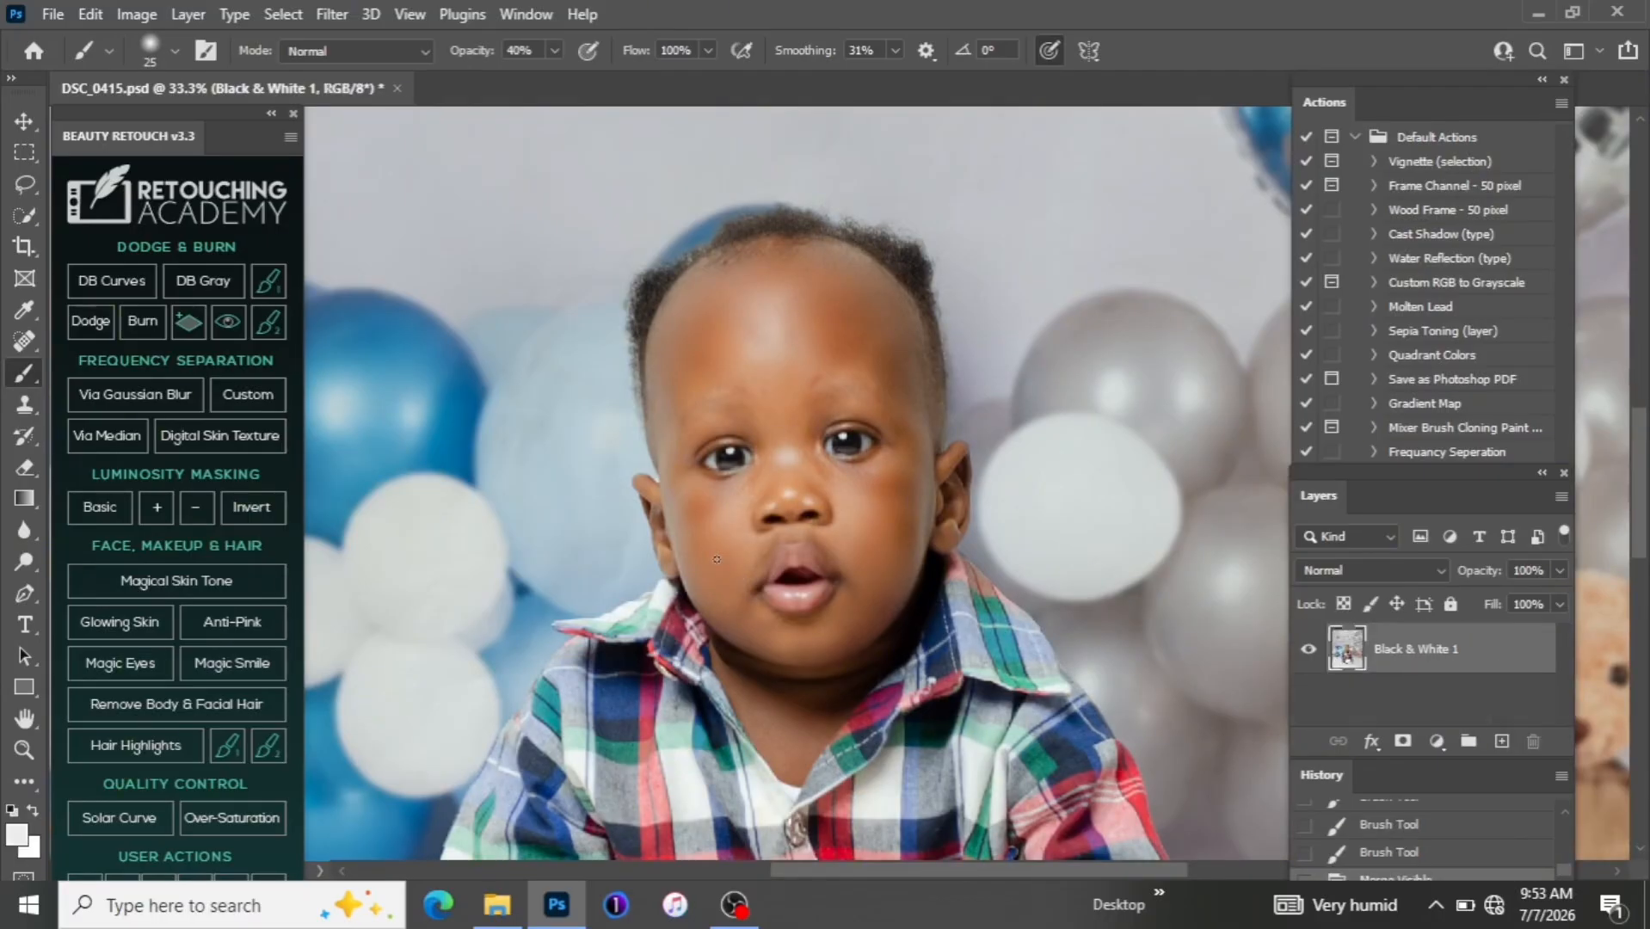
pyautogui.hotkey('ctrl', 'j')
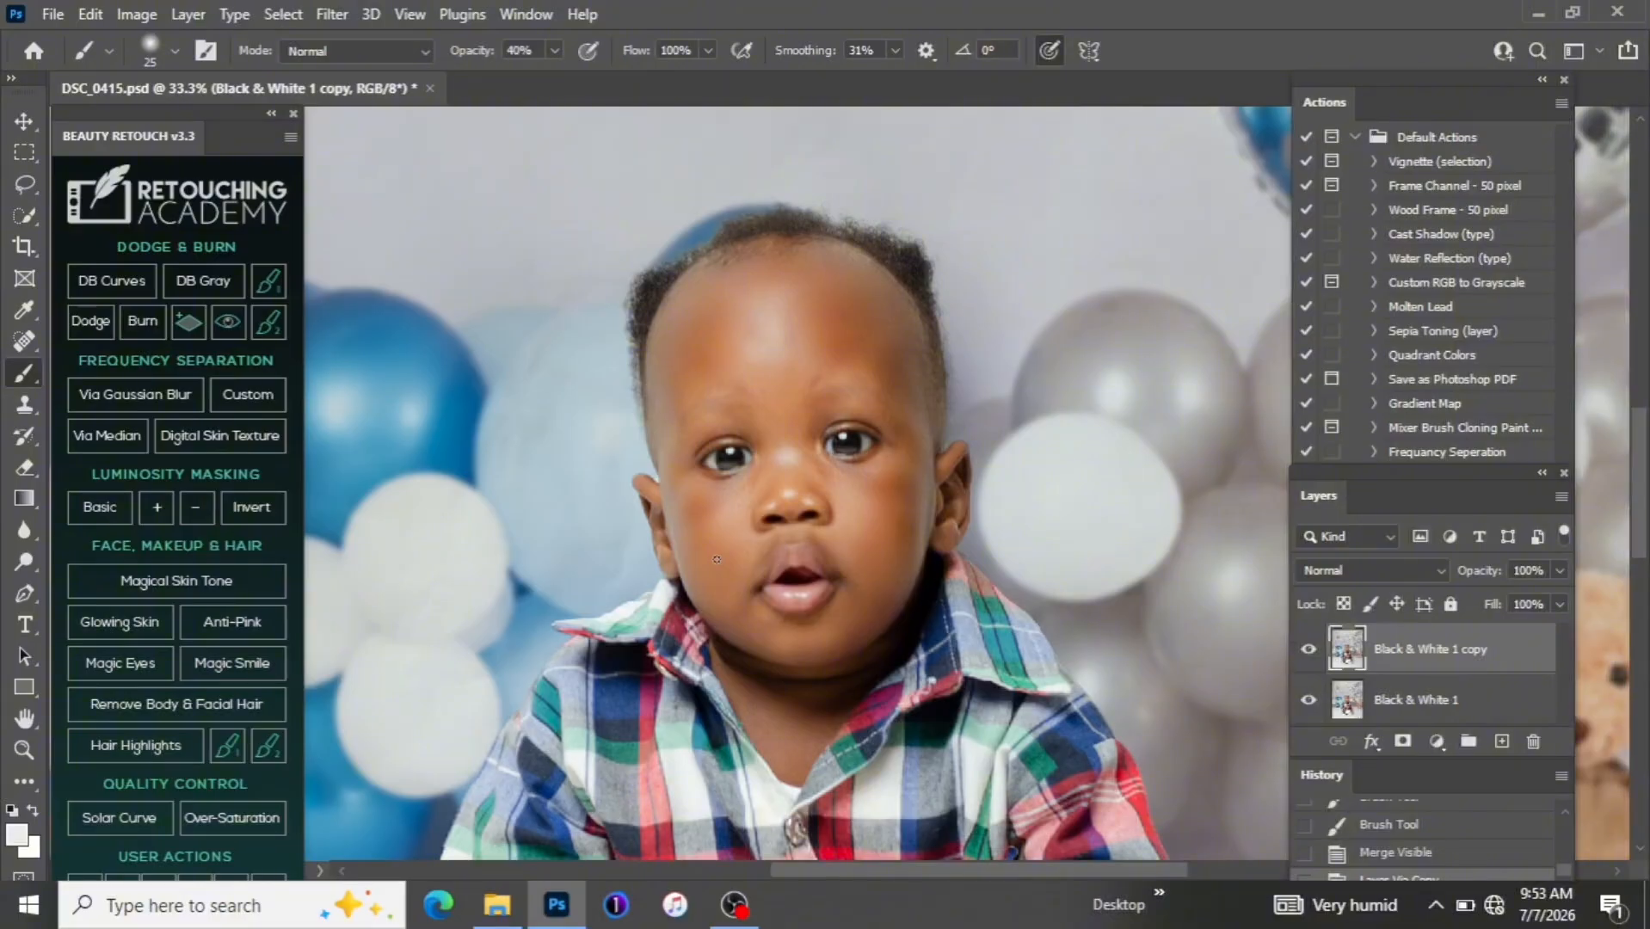
# Apply the Imagenomic Portraiture 3 filter to the duplicated merged layer and check the smoothed face
pyautogui.click(336, 15)
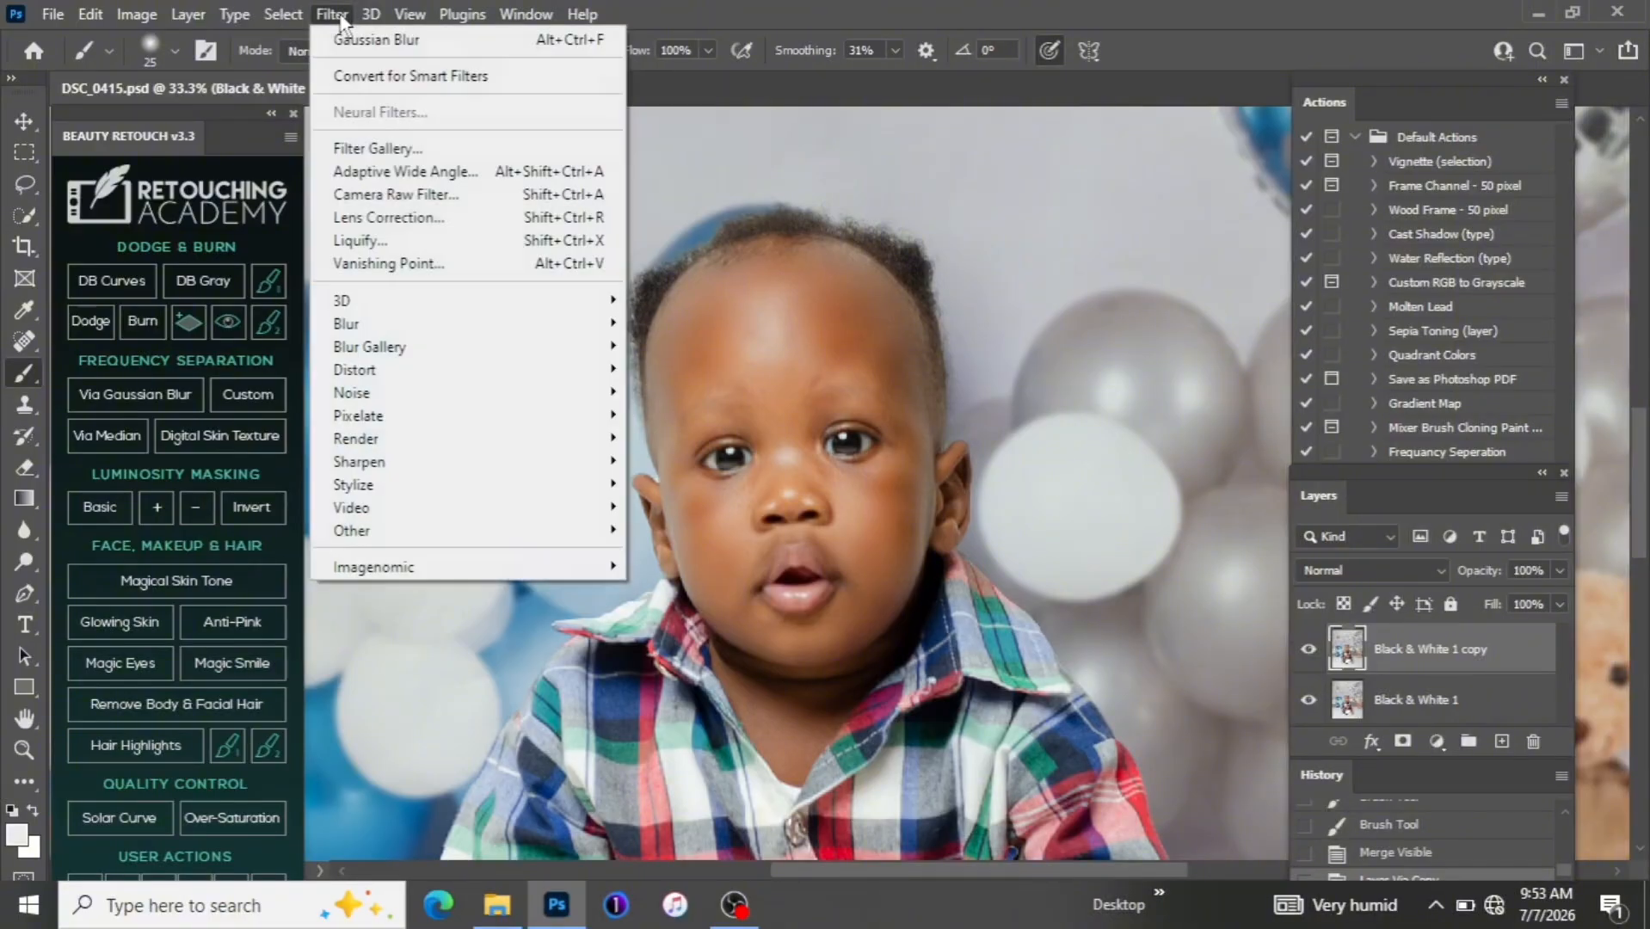
pyautogui.click(370, 15)
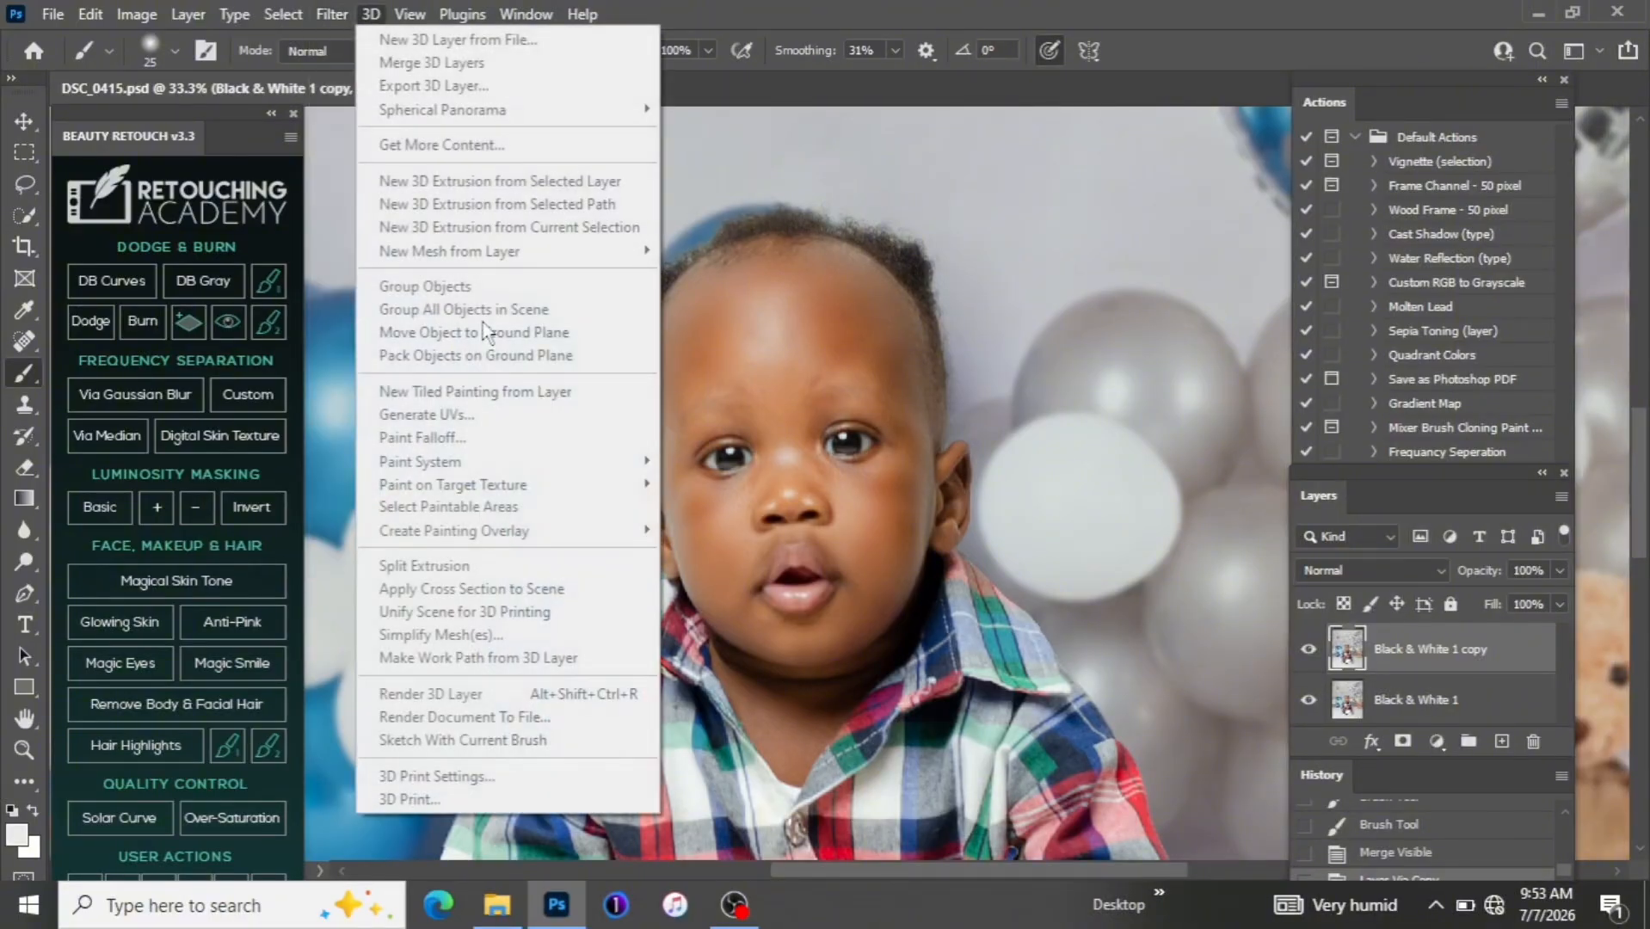
pyautogui.moveTo(332, 14)
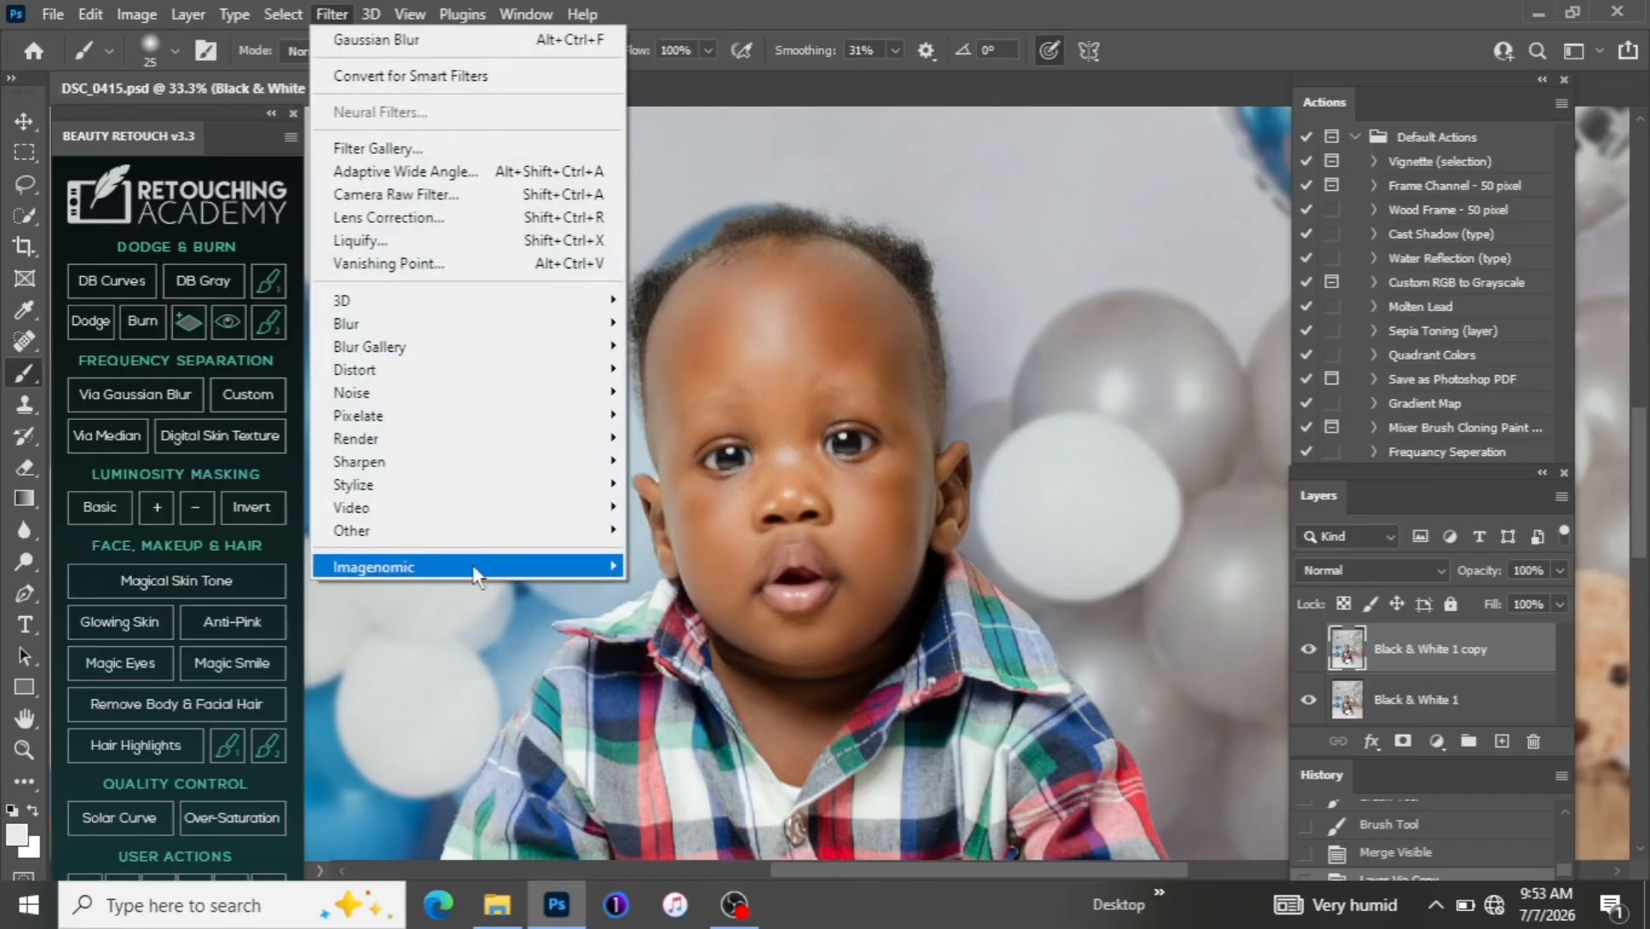
pyautogui.moveTo(487, 575)
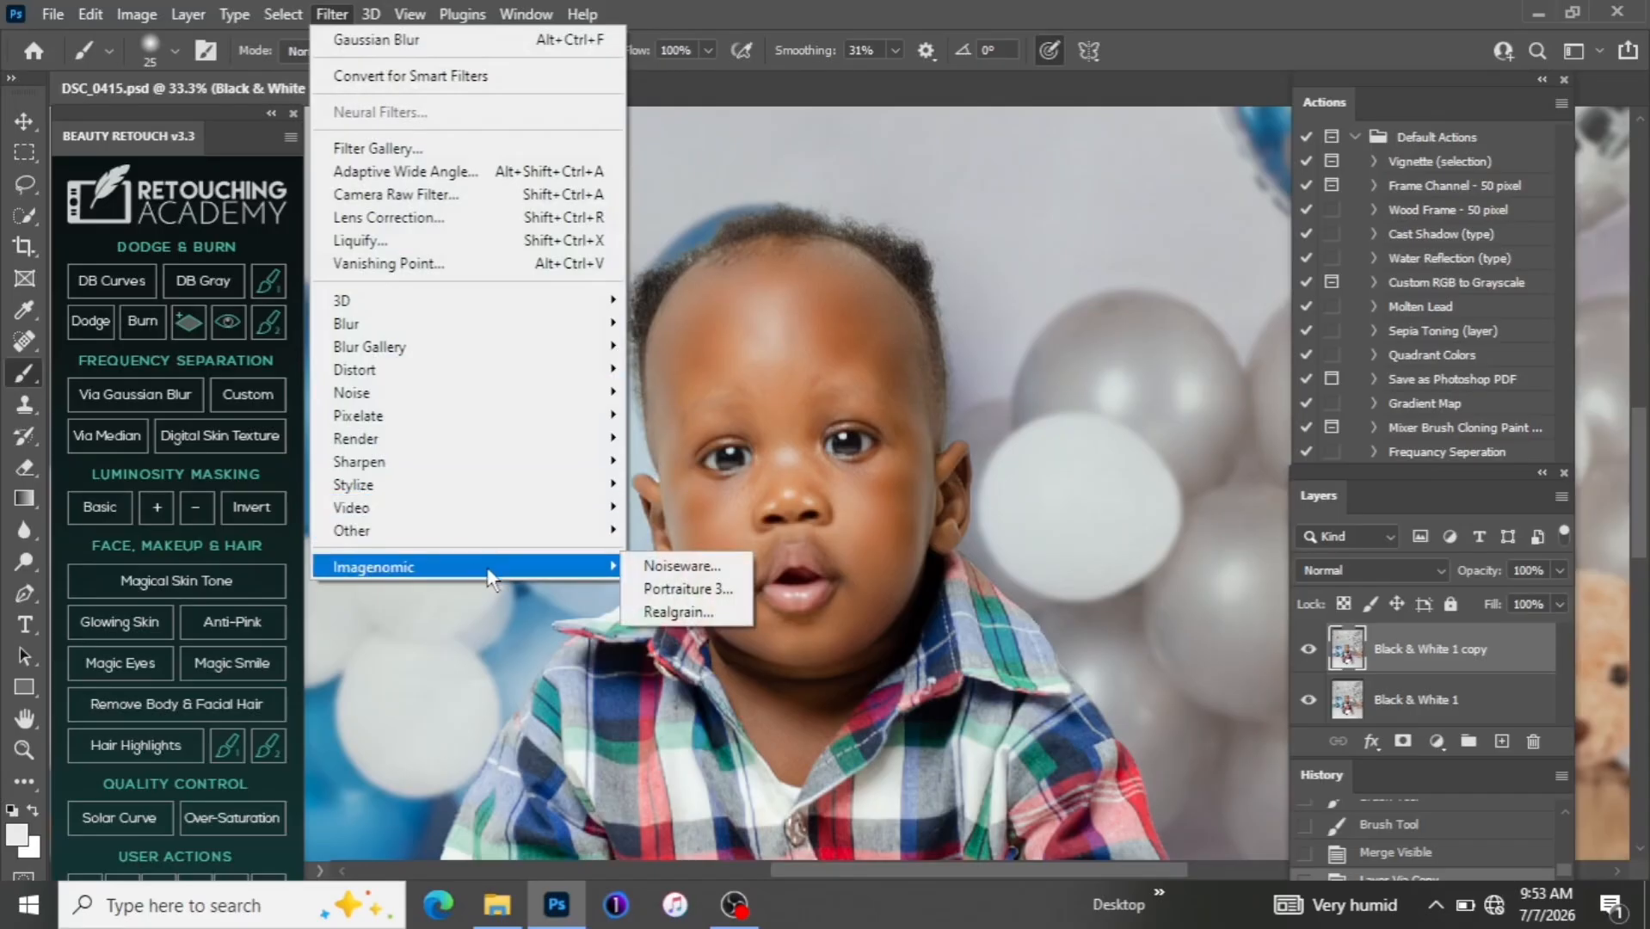
pyautogui.click(670, 592)
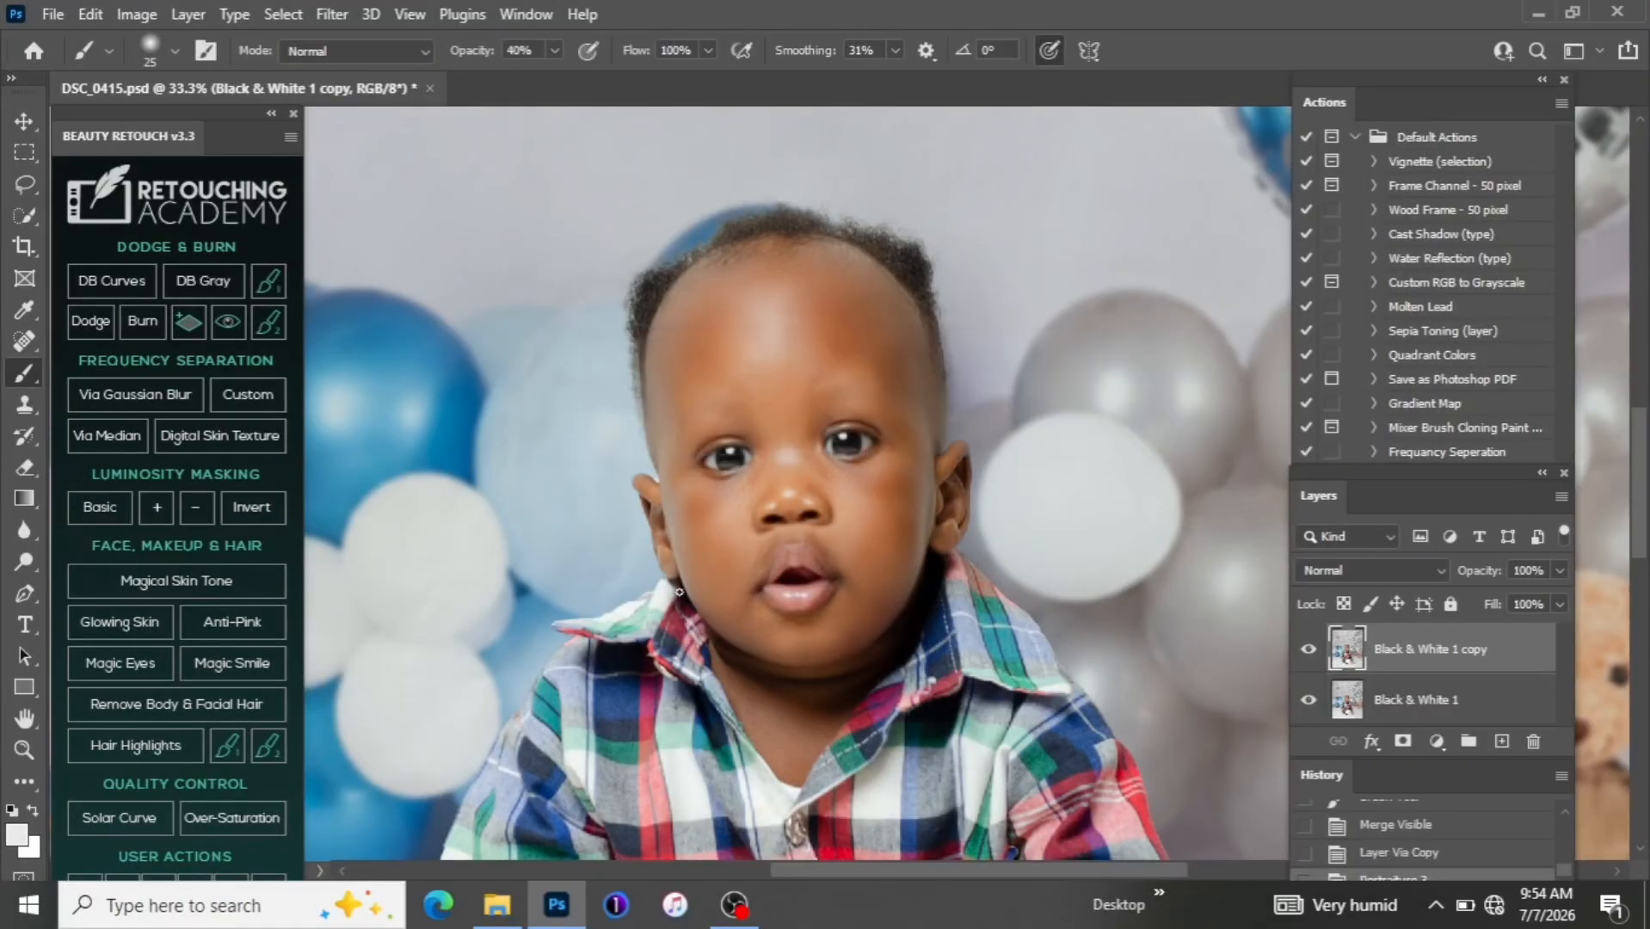
pyautogui.hotkey('ctrl', '1')
pyautogui.hotkey('ctrl', '-')
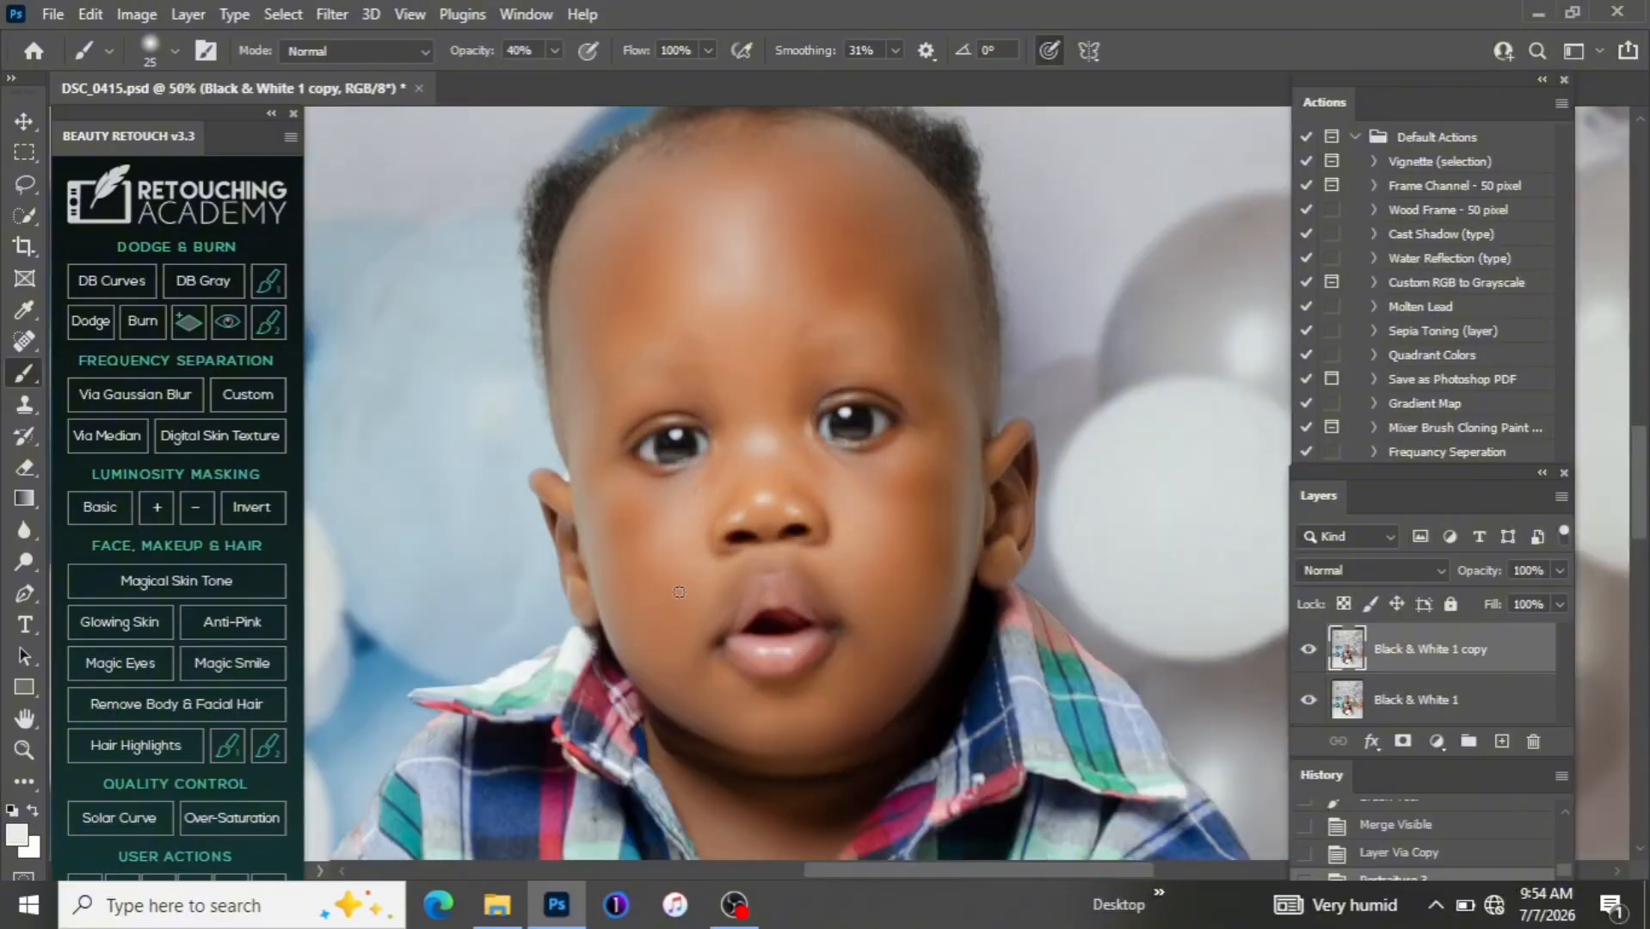
pyautogui.hotkey('ctrl', '-')
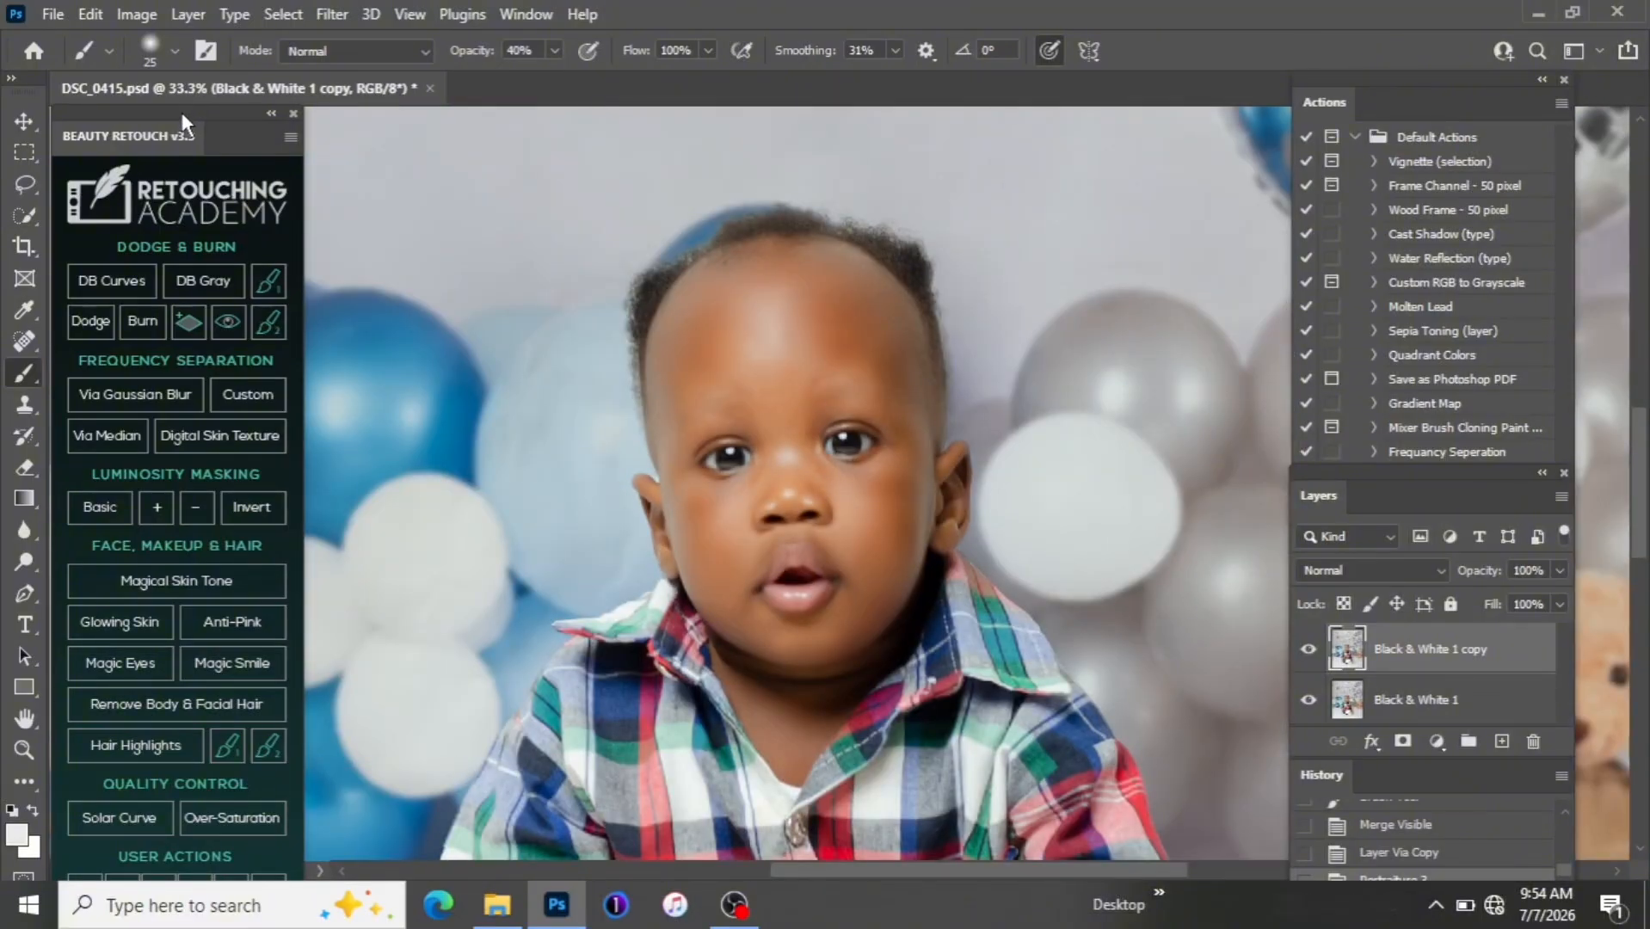
# Run the Beauty Retouch sharpening action and lower the resulting overlay layer's opacity to 66%
pyautogui.moveTo(181, 111); pyautogui.dragTo(184, 7)
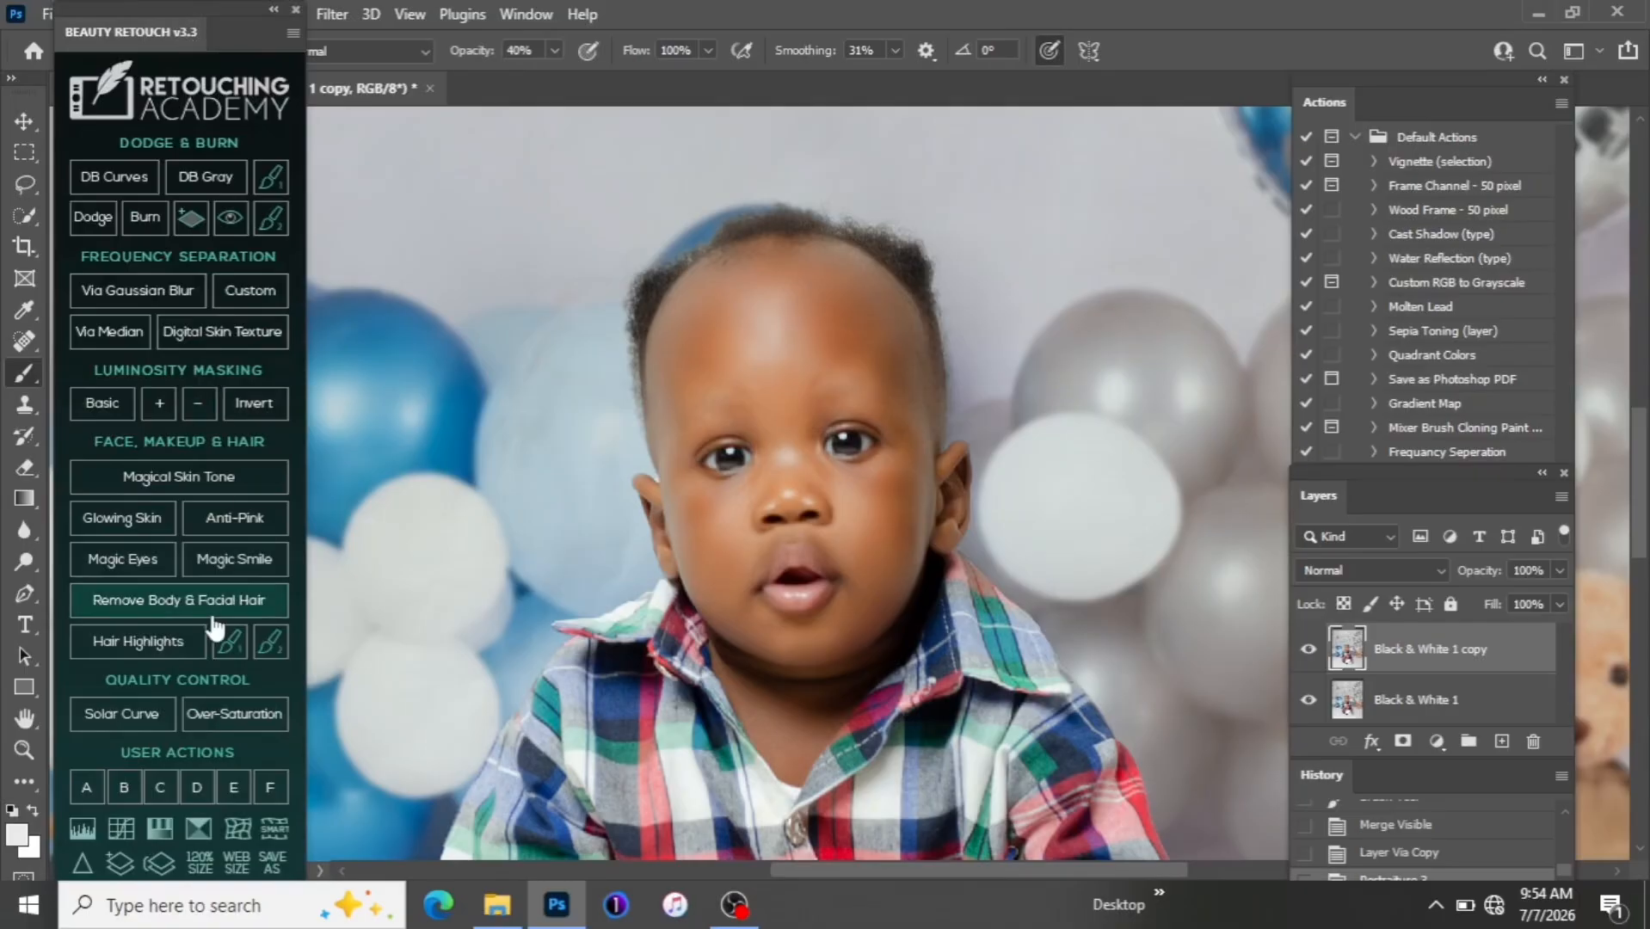
pyautogui.click(83, 864)
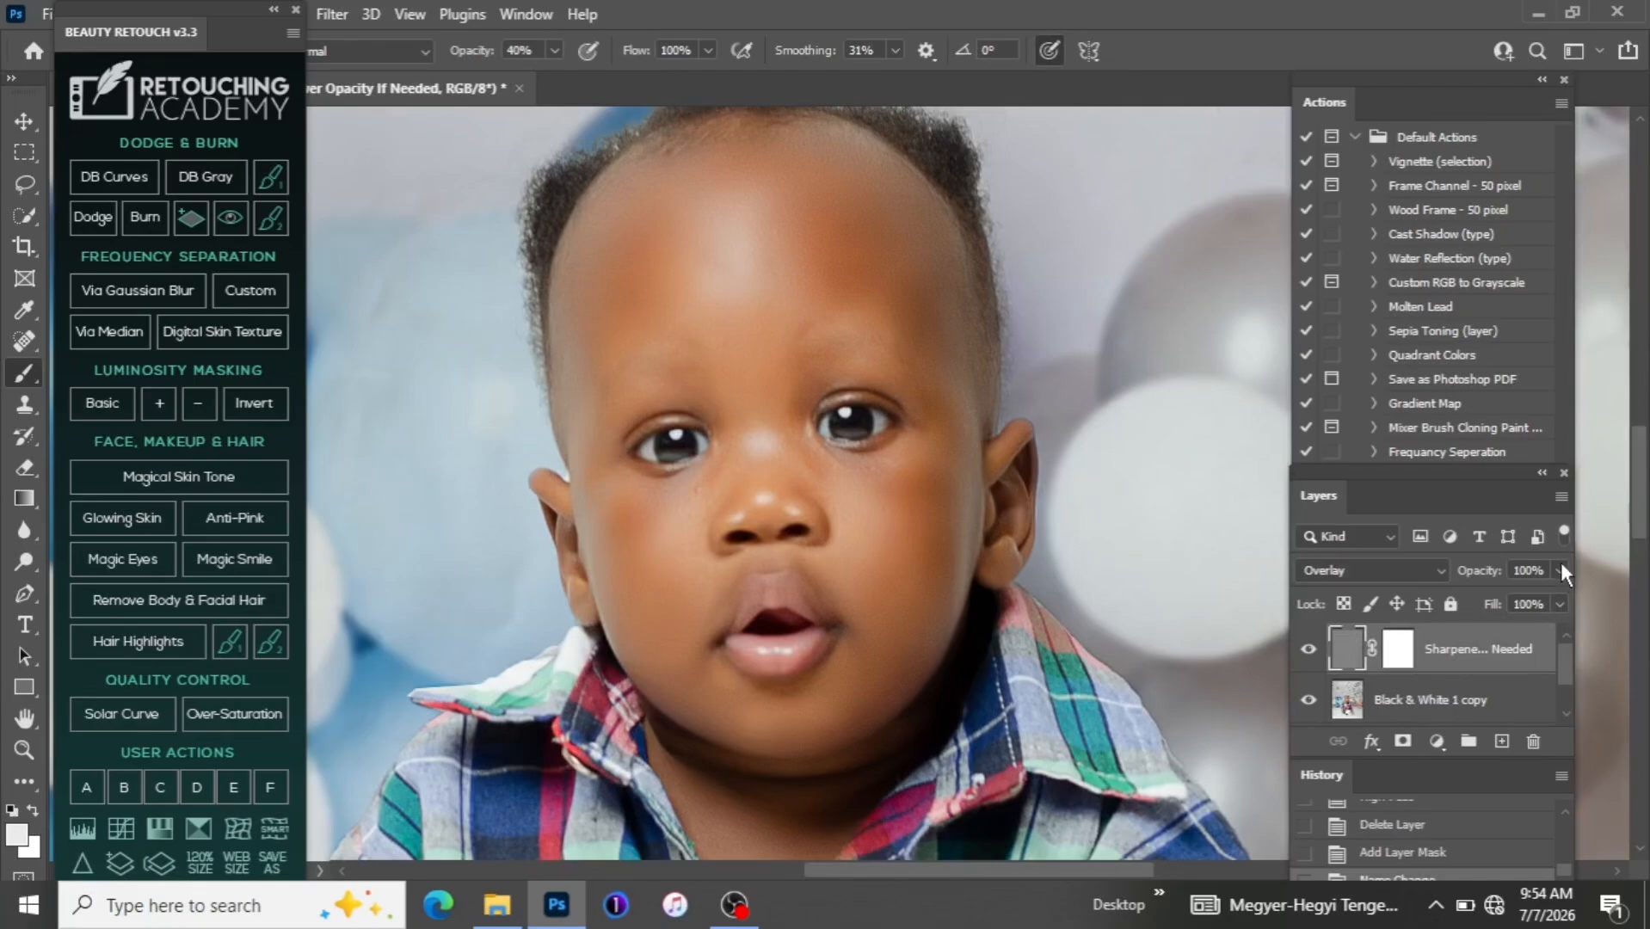
pyautogui.click(1560, 571)
pyautogui.click(1525, 603)
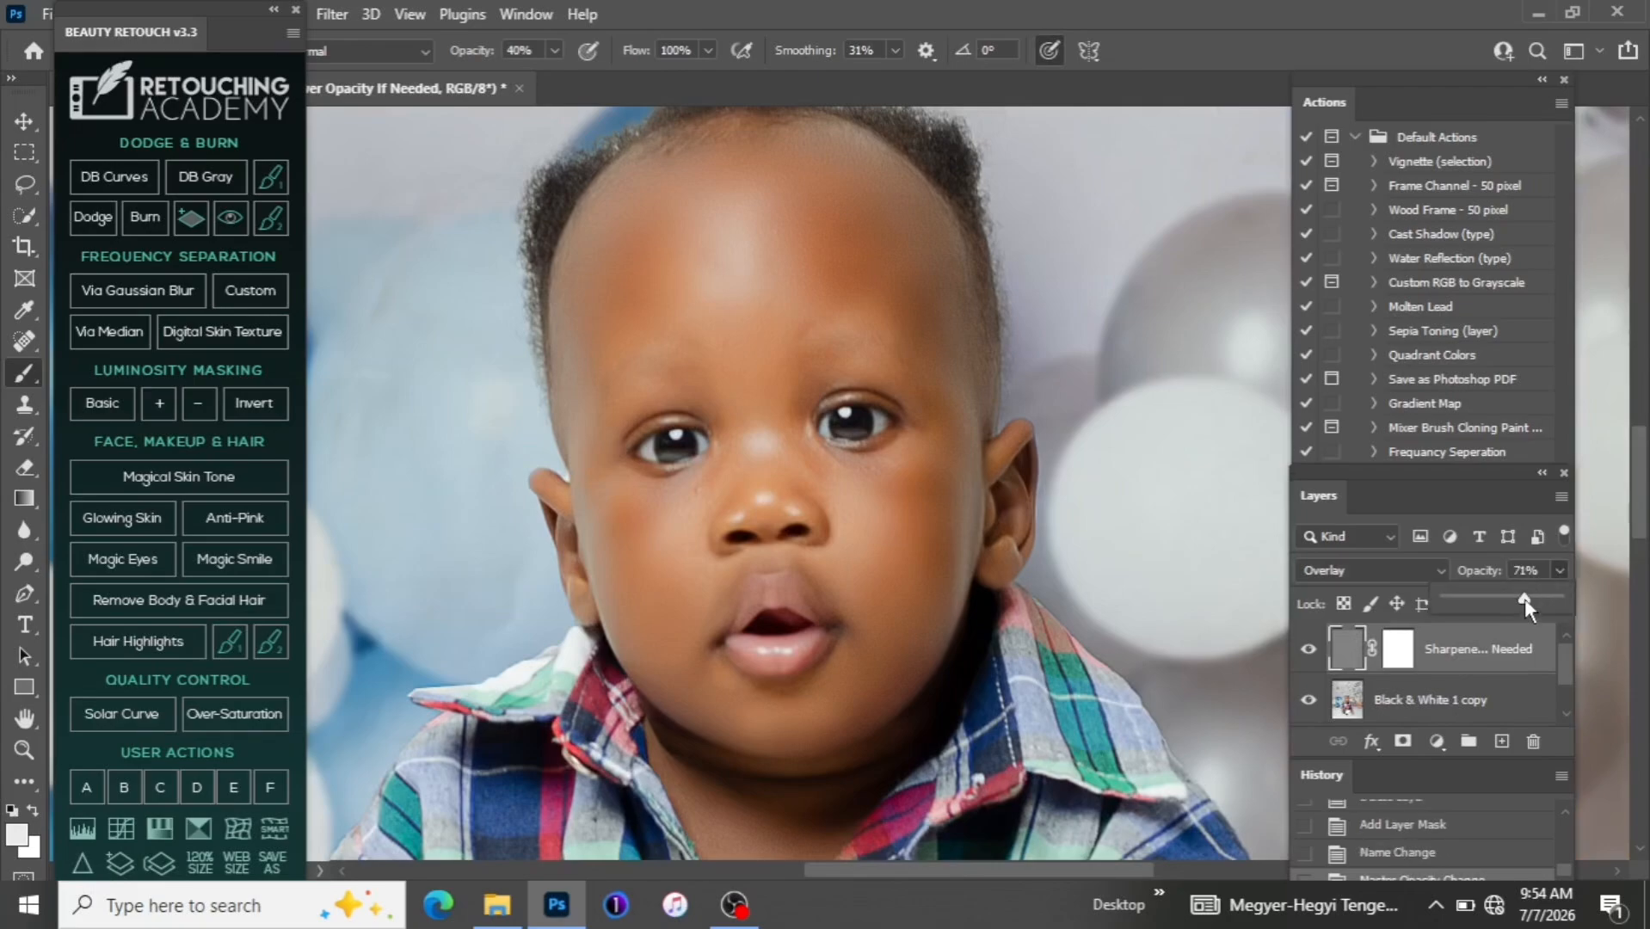
# Examine the sharpened composite as a whole and closer up on the child and backdrop
pyautogui.hotkey('ctrl', '-')
pyautogui.hotkey('ctrl', '-')
pyautogui.hotkey('ctrl', '-')
pyautogui.hotkey('ctrl', '-')
pyautogui.hotkey('ctrl', '-')
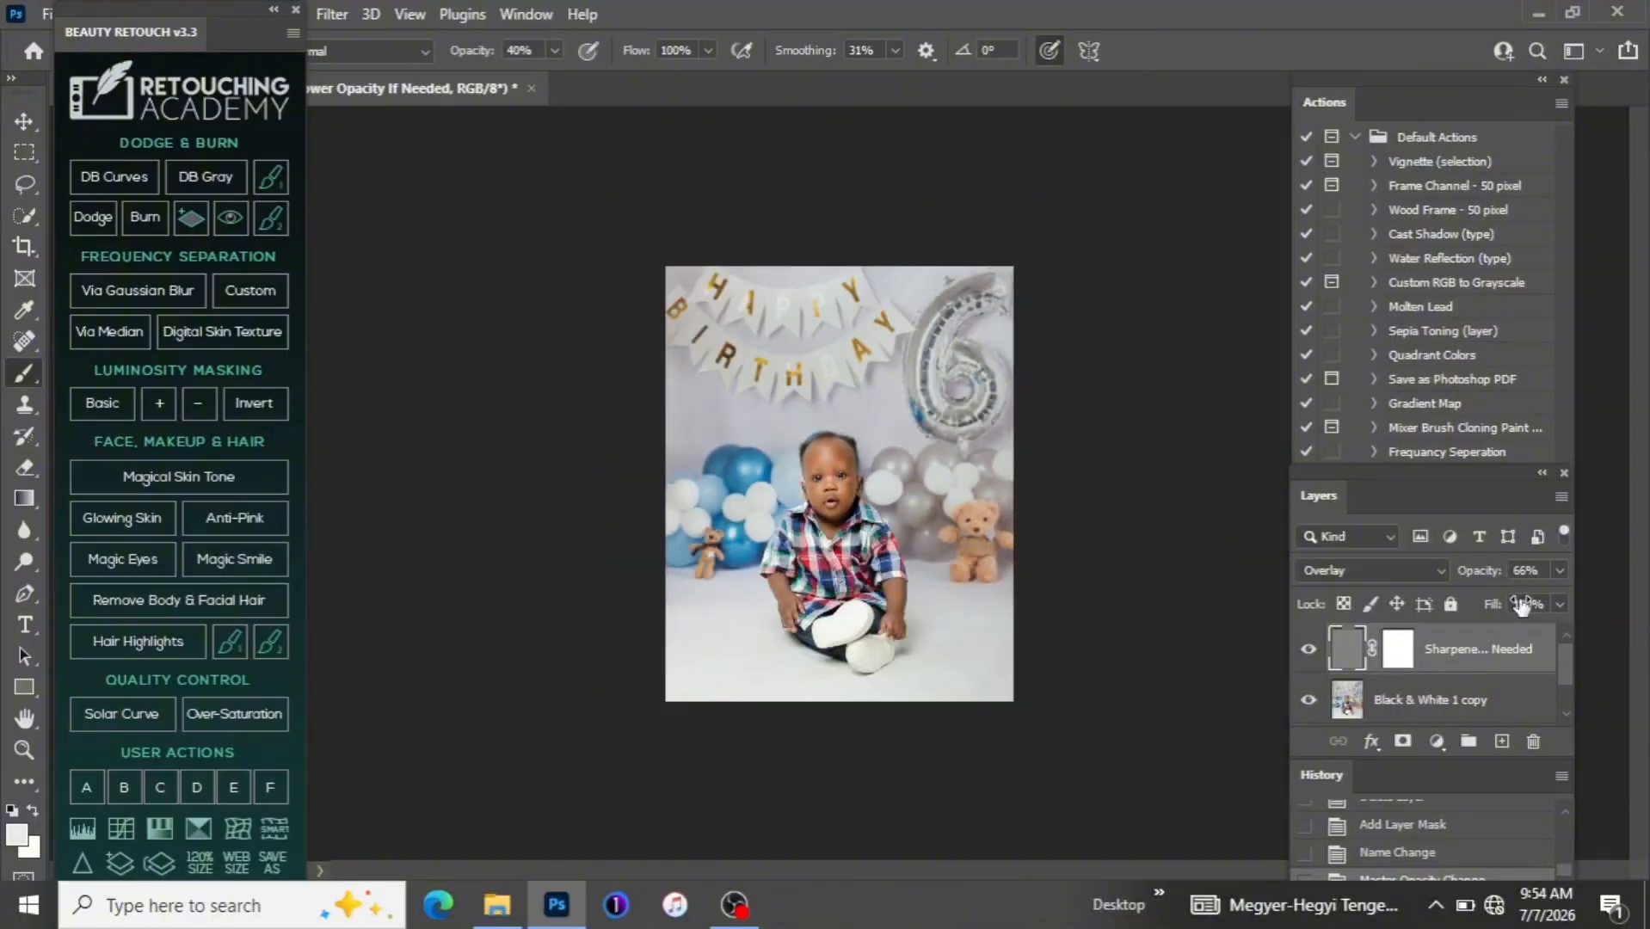
pyautogui.hotkey('ctrl', '+')
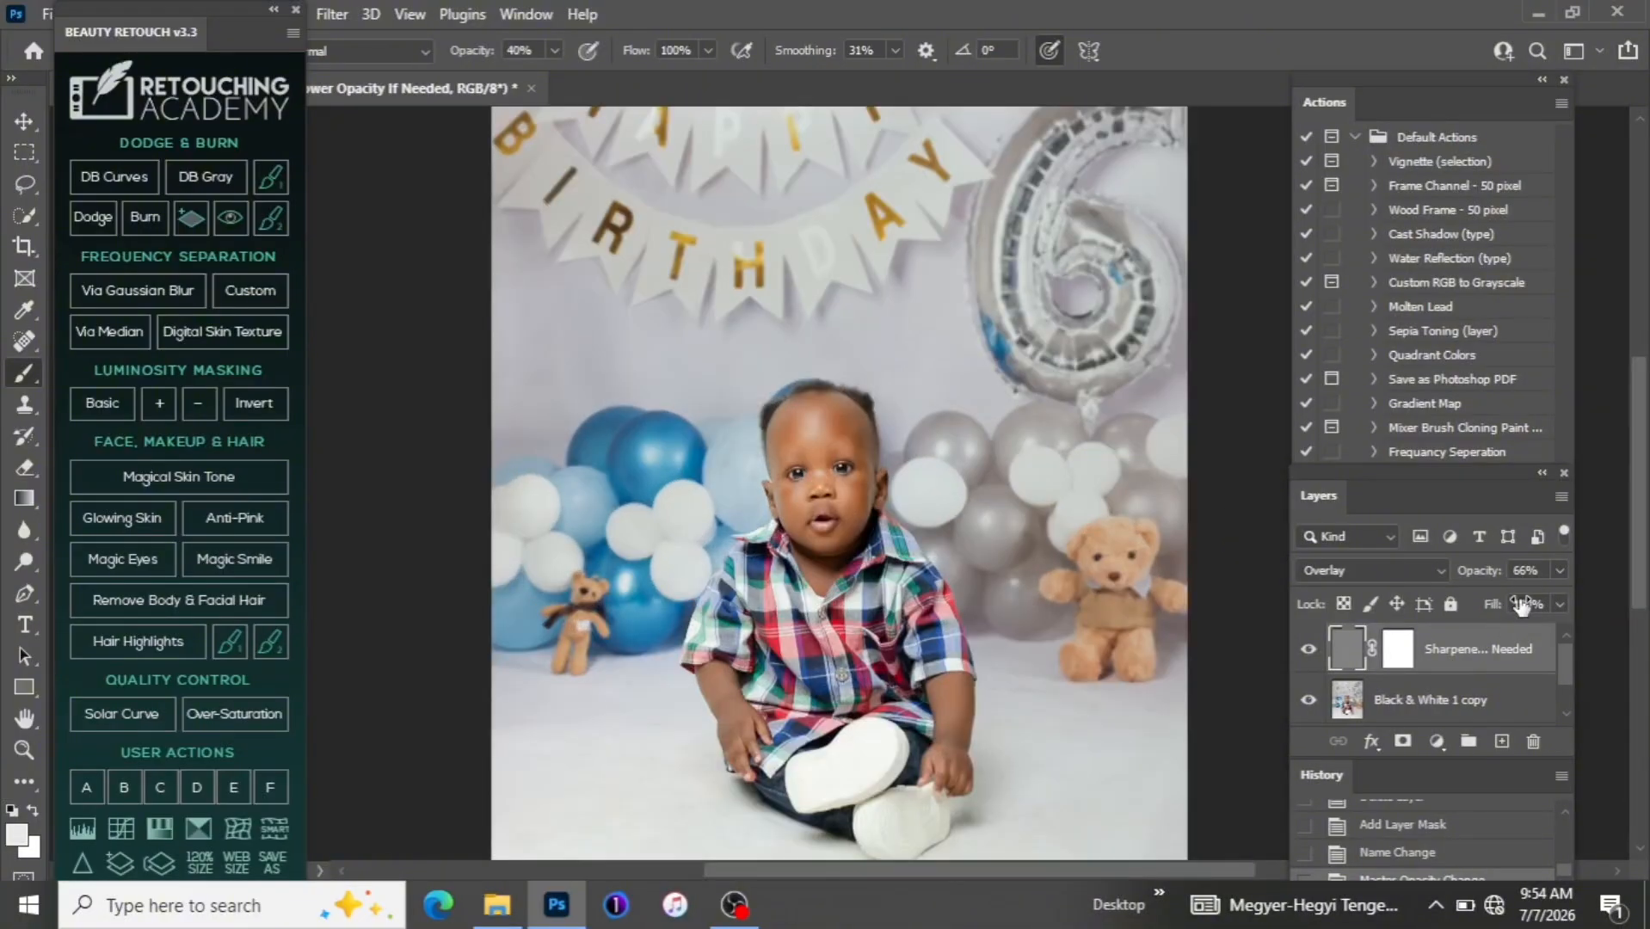
pyautogui.hotkey('ctrl', '-')
pyautogui.hotkey('ctrl', '+')
pyautogui.hotkey('ctrl', '-')
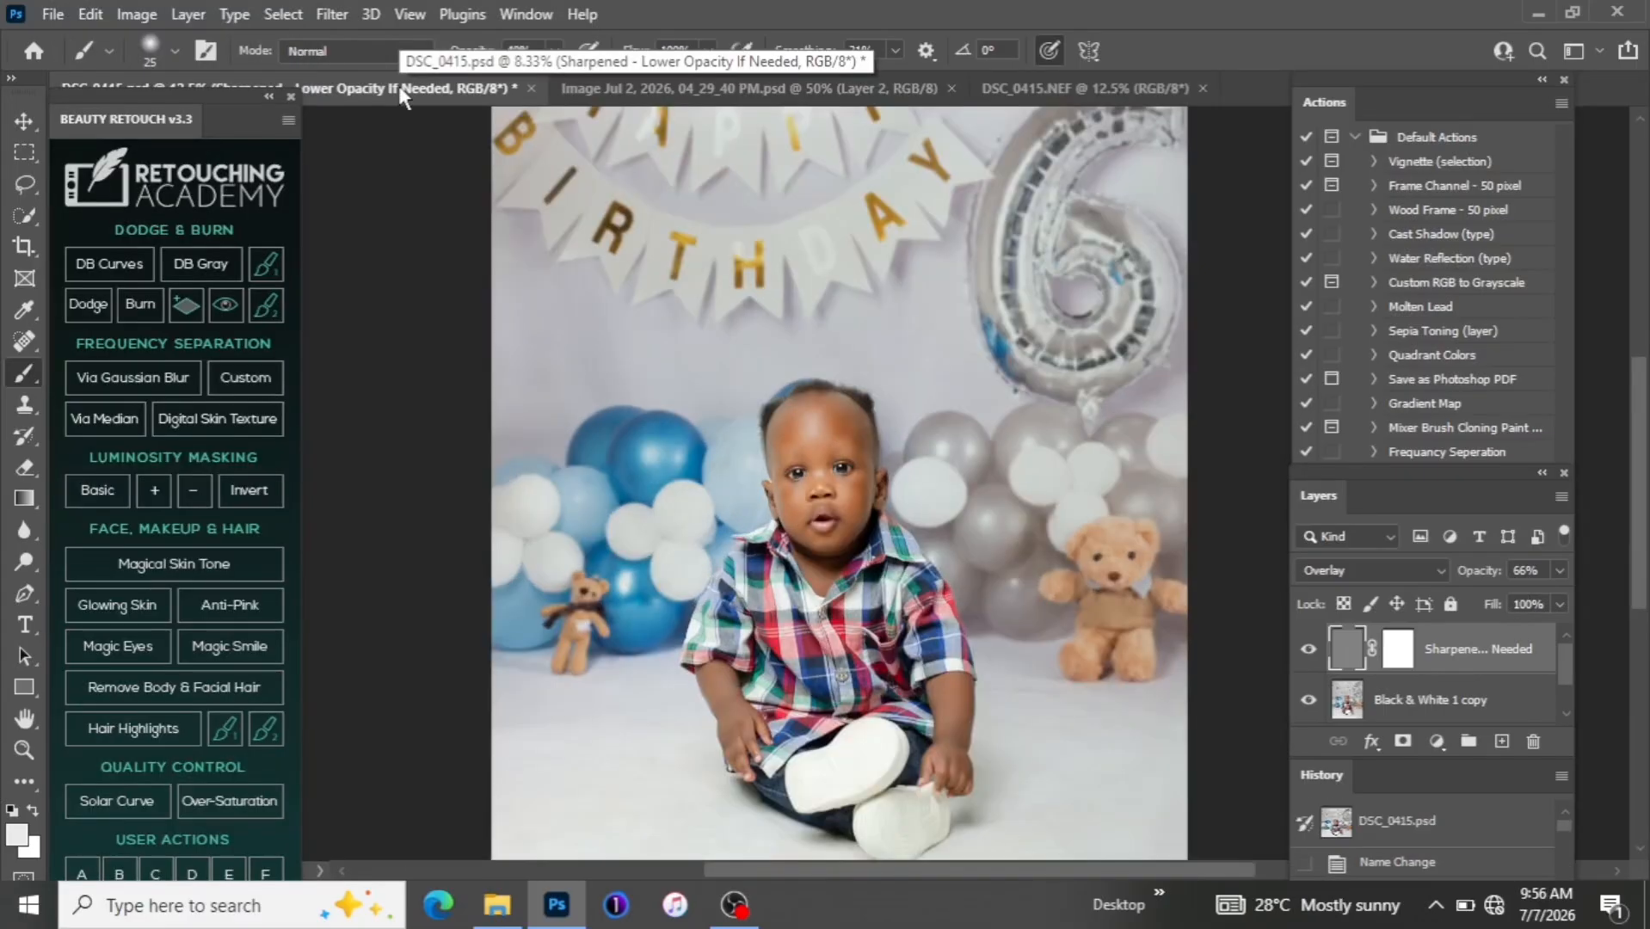
pyautogui.hotkey('ctrl', '-')
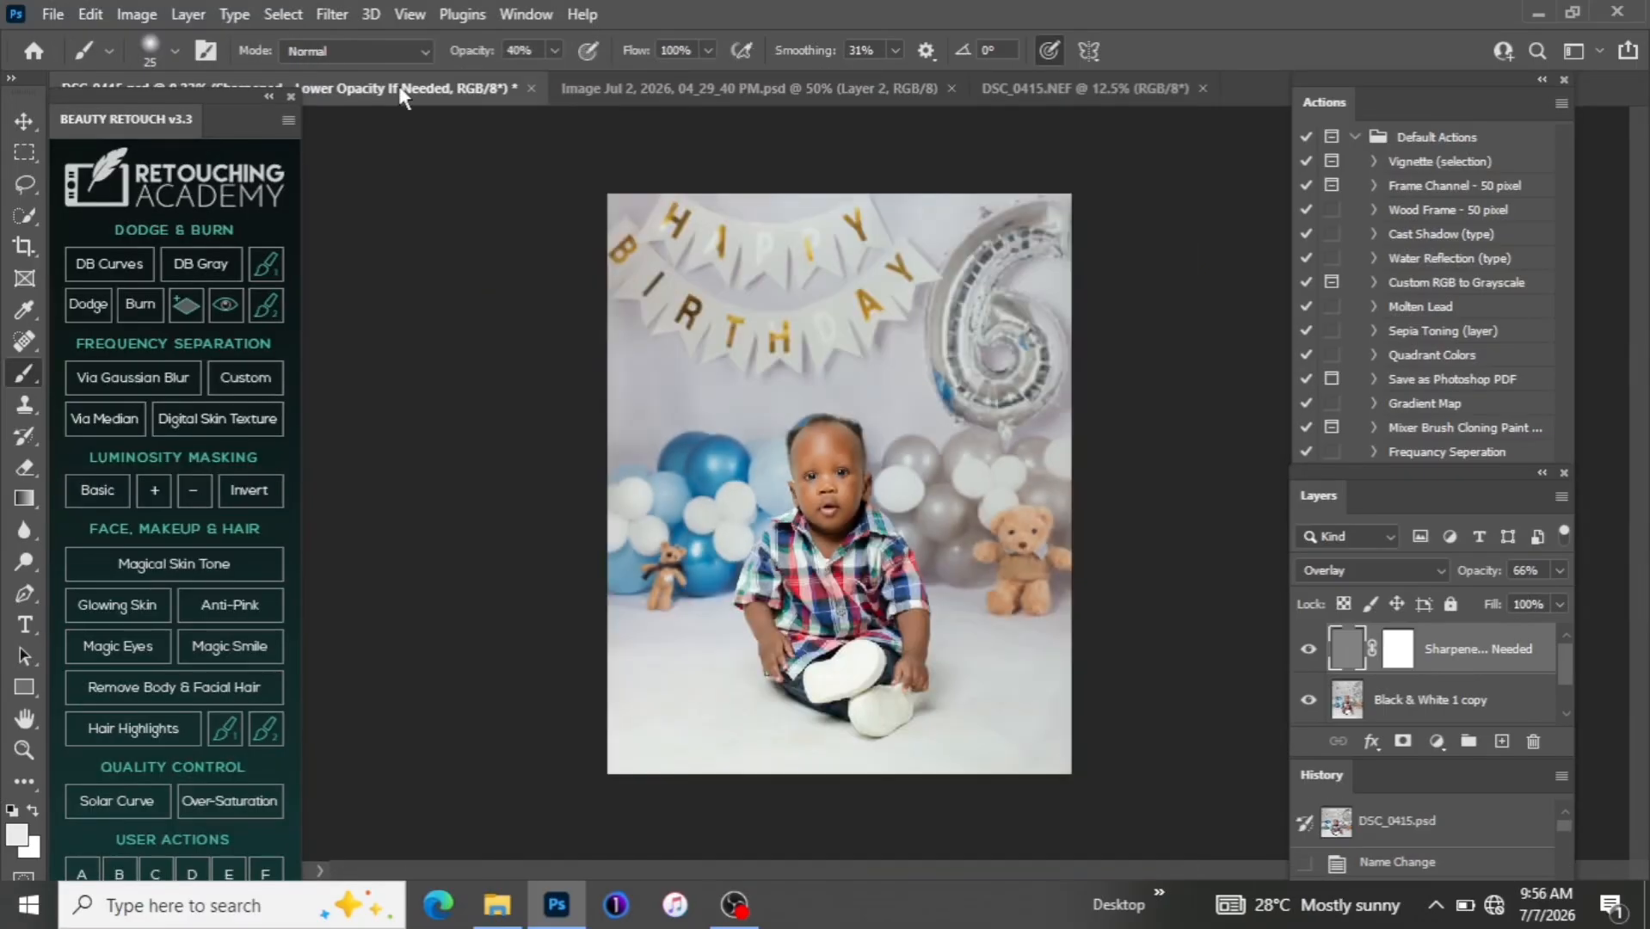
pyautogui.hotkey('ctrl', '+')
pyautogui.hotkey('ctrl', '+')
pyautogui.hotkey('ctrl', '-')
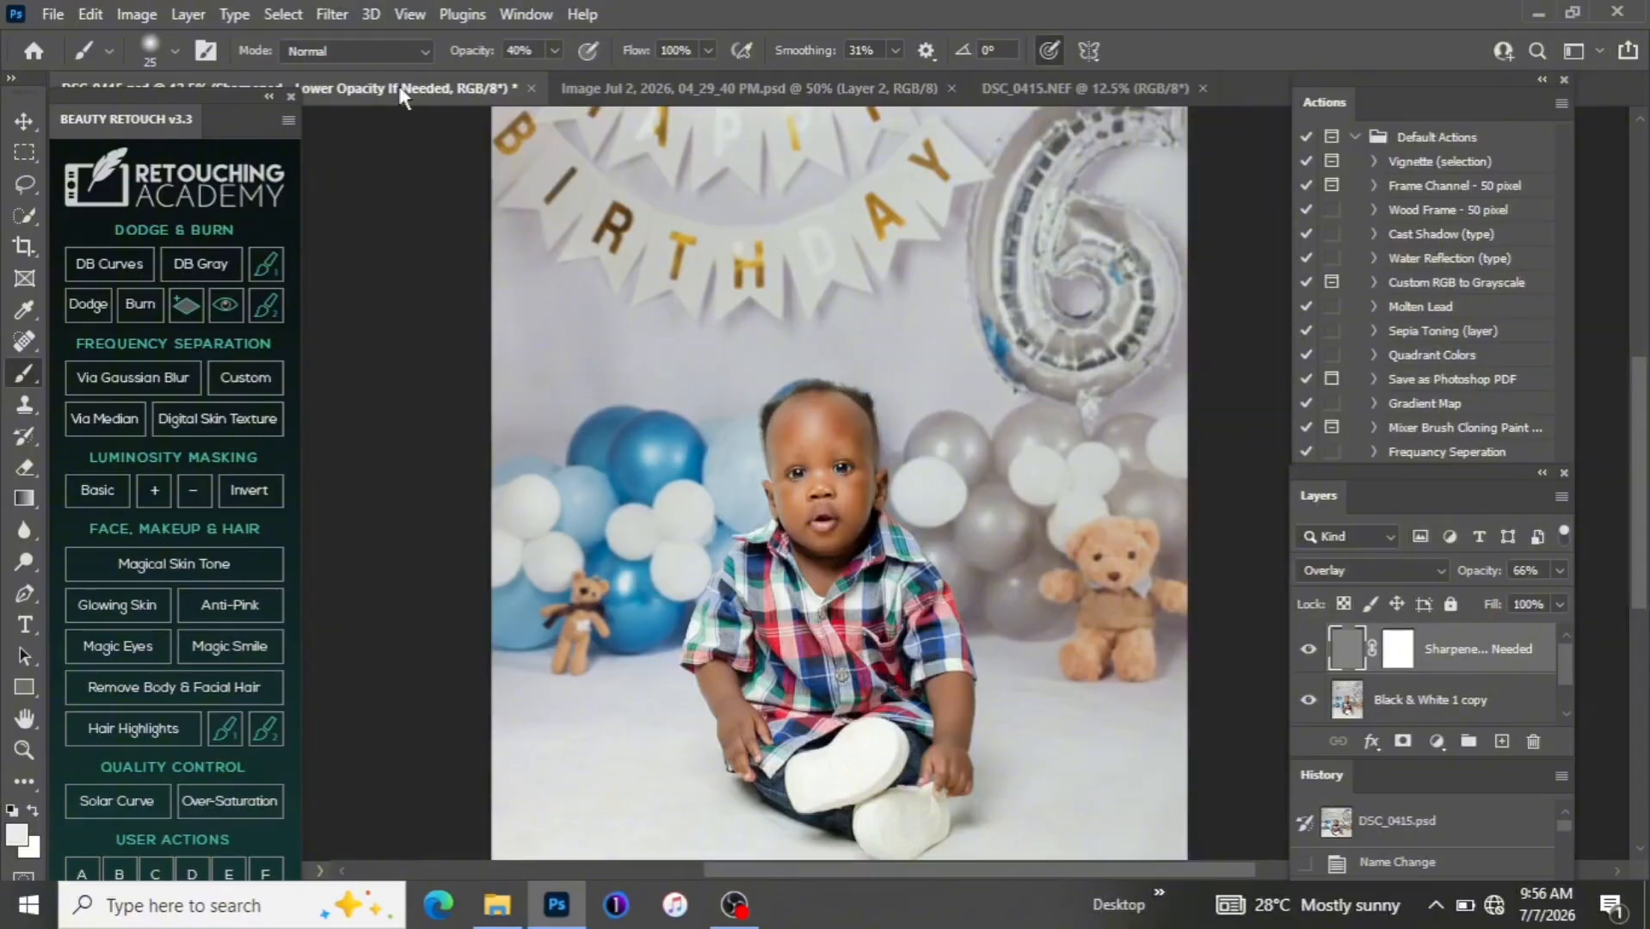
pyautogui.hotkey('ctrl', '-')
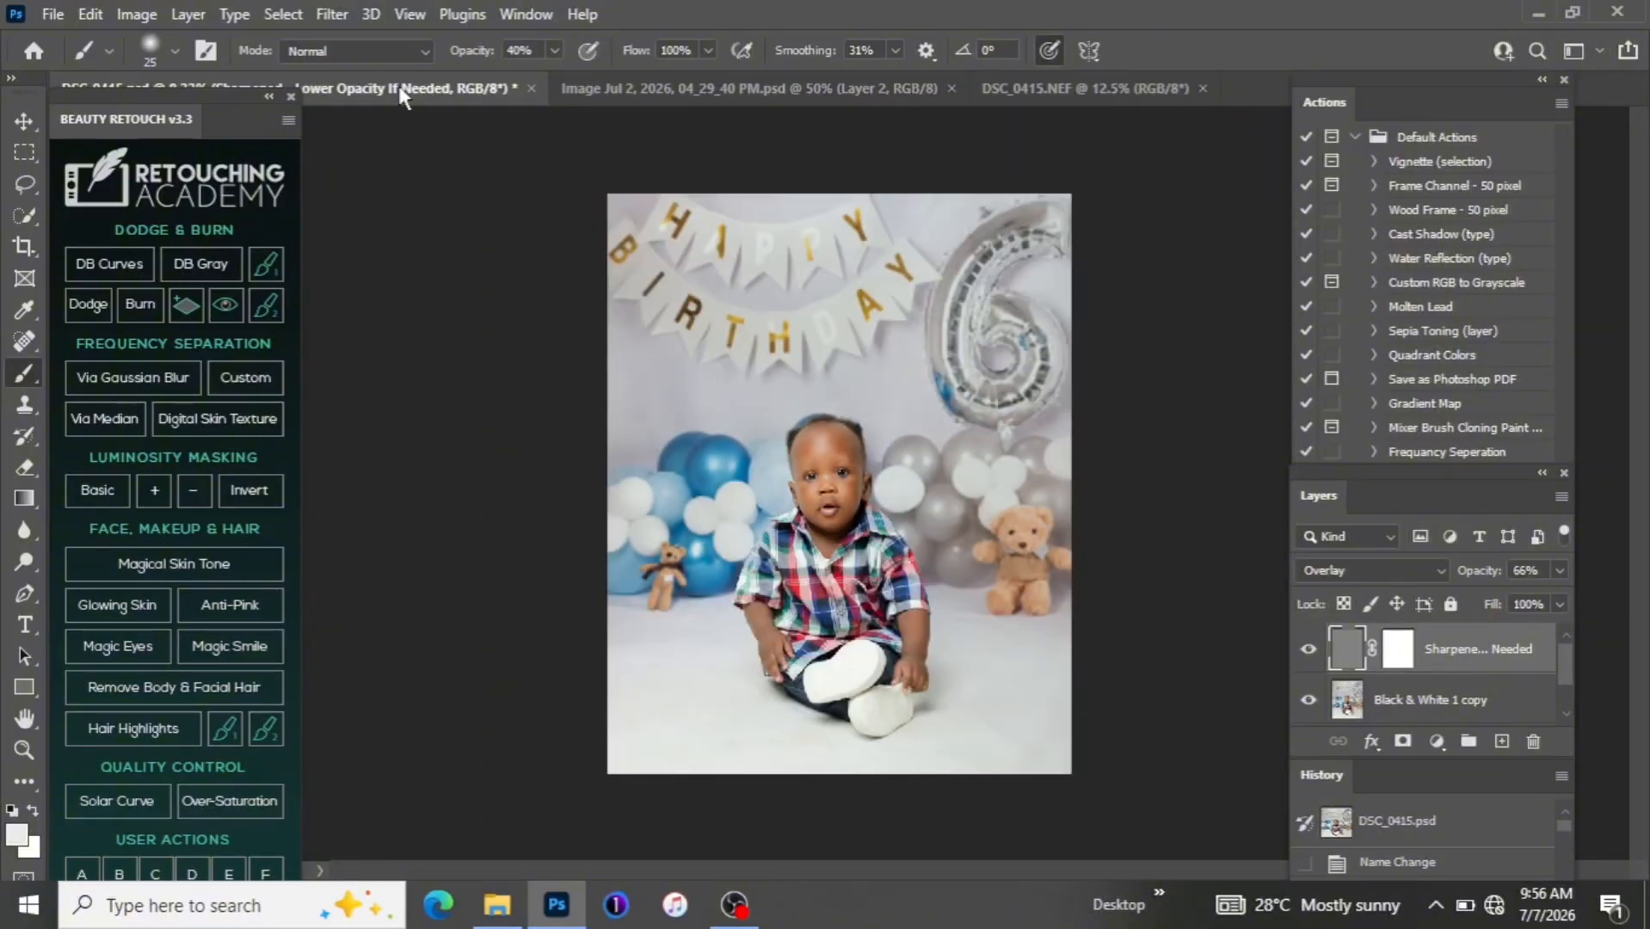
pyautogui.hotkey('ctrl', '+')
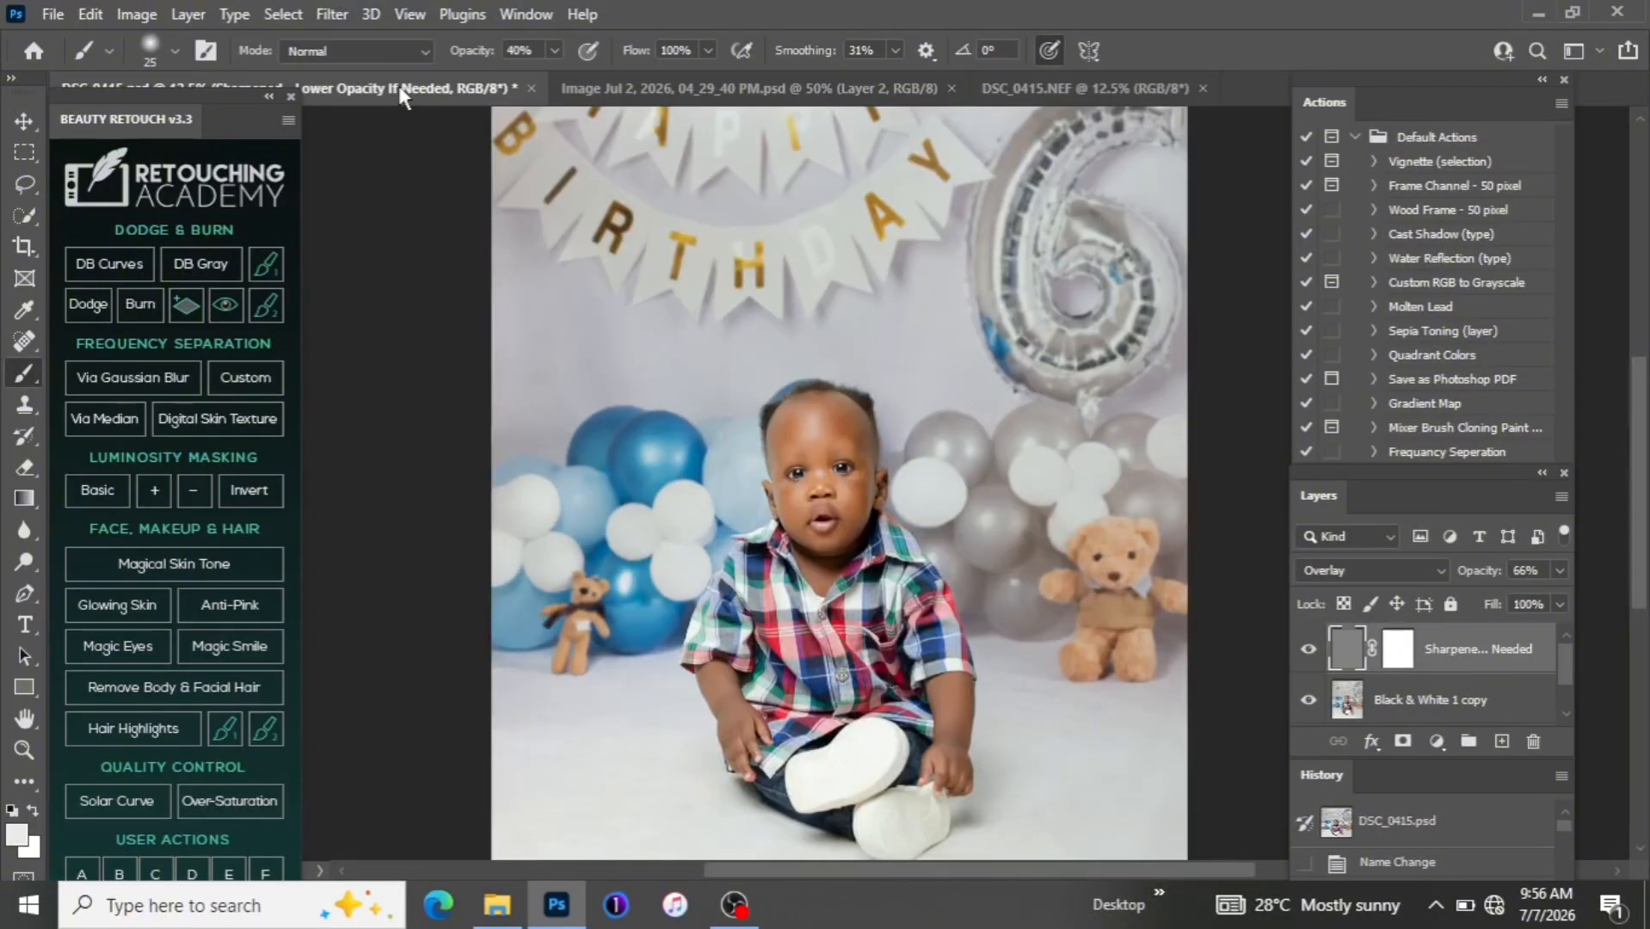
# Merge all visible layers including the sharpening layer and duplicate the merged result
pyautogui.hotkey('ctrl', 'shift', 'e')
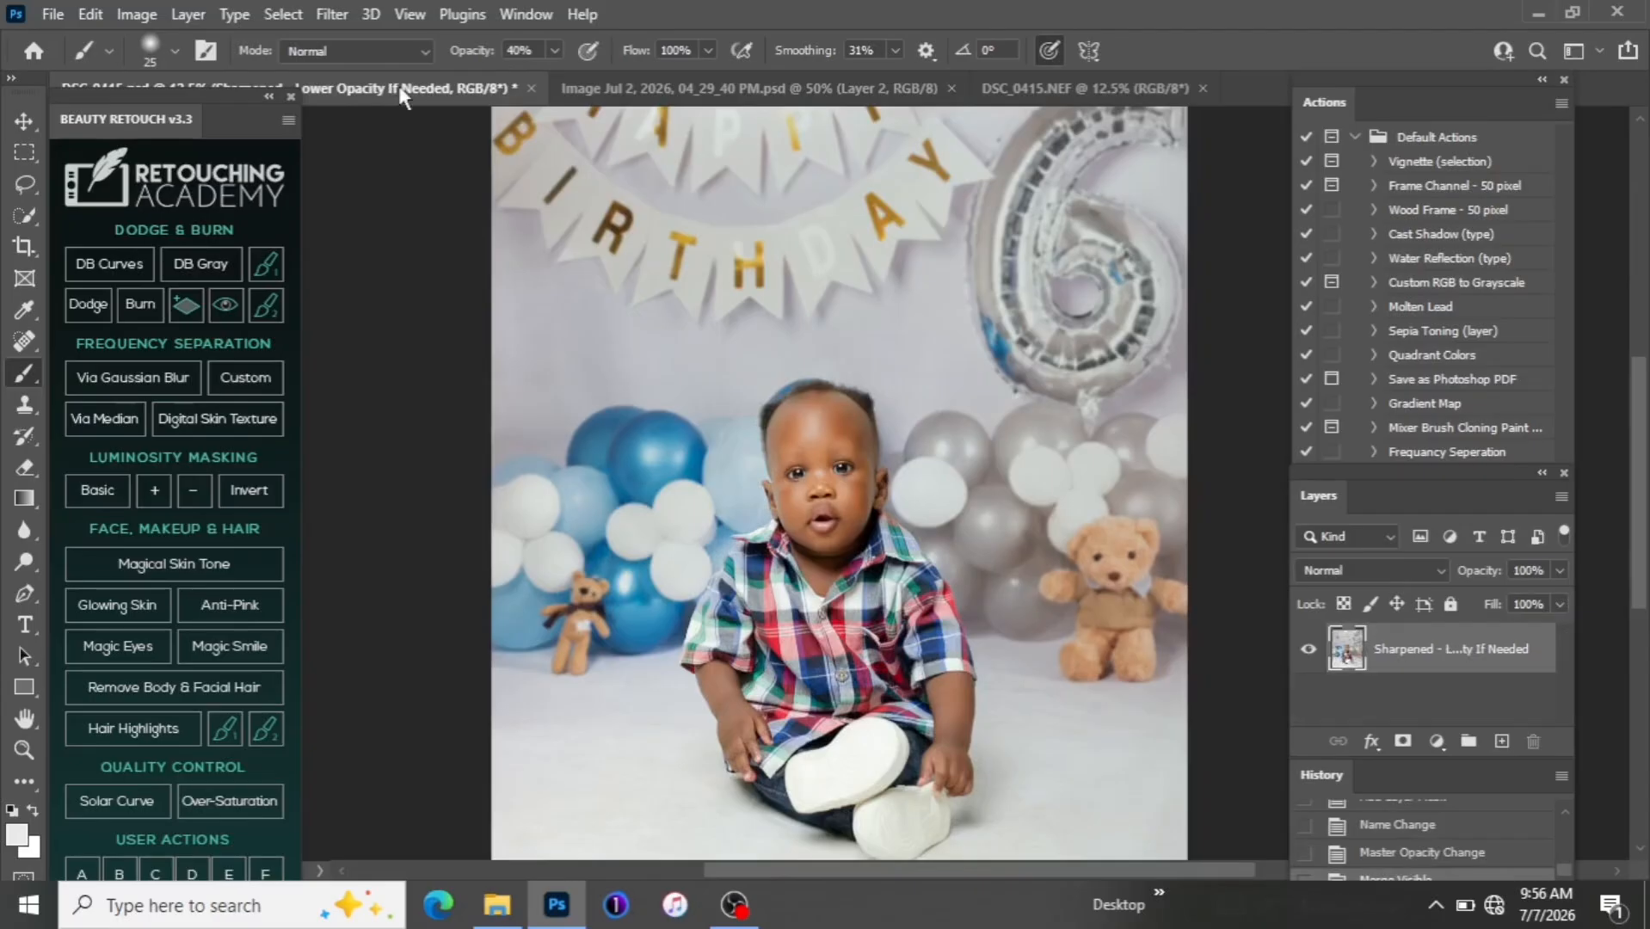
pyautogui.hotkey('ctrl', 'j')
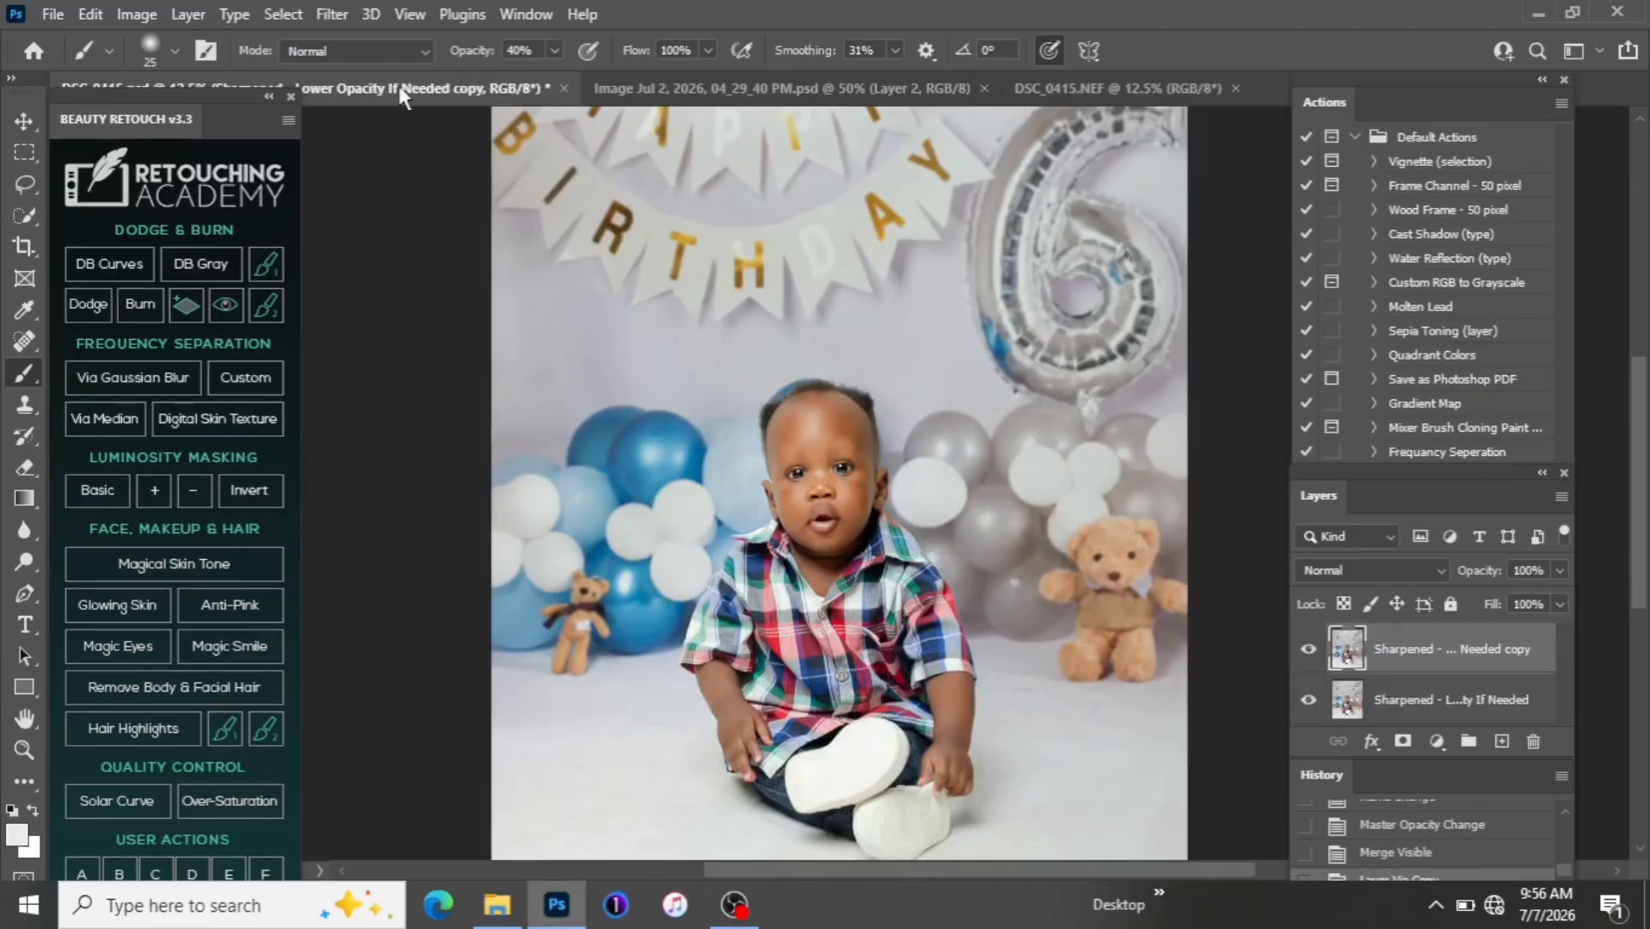
pyautogui.hotkey('ctrl', '-')
pyautogui.hotkey('ctrl', '+')
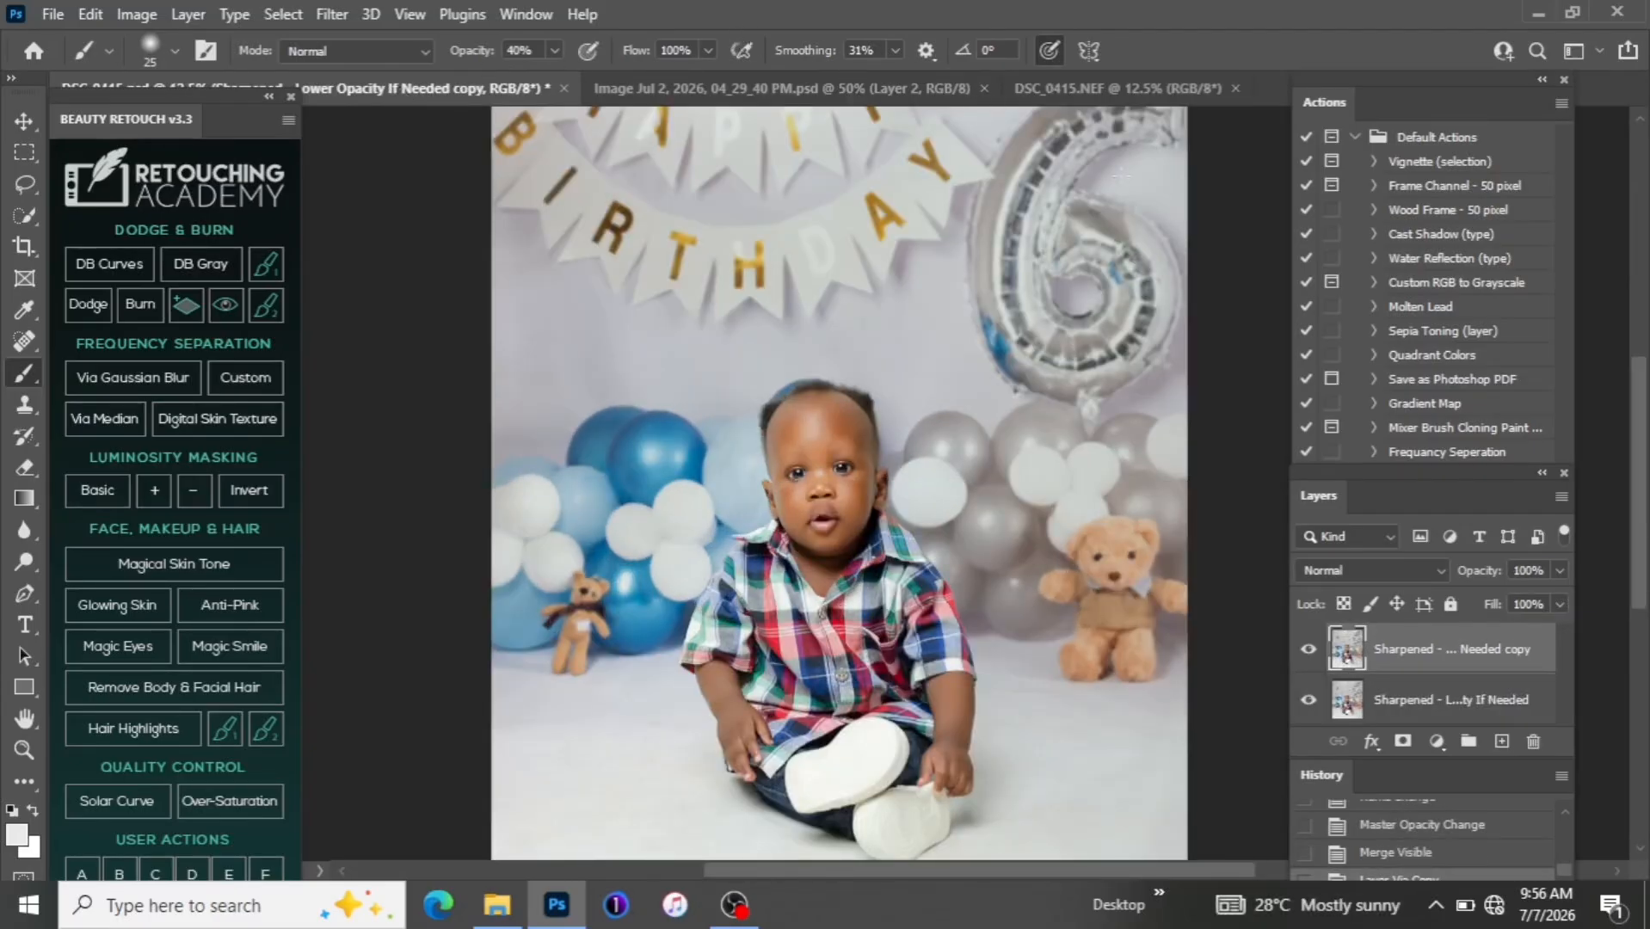
pyautogui.scroll(-3, 1644, 391)
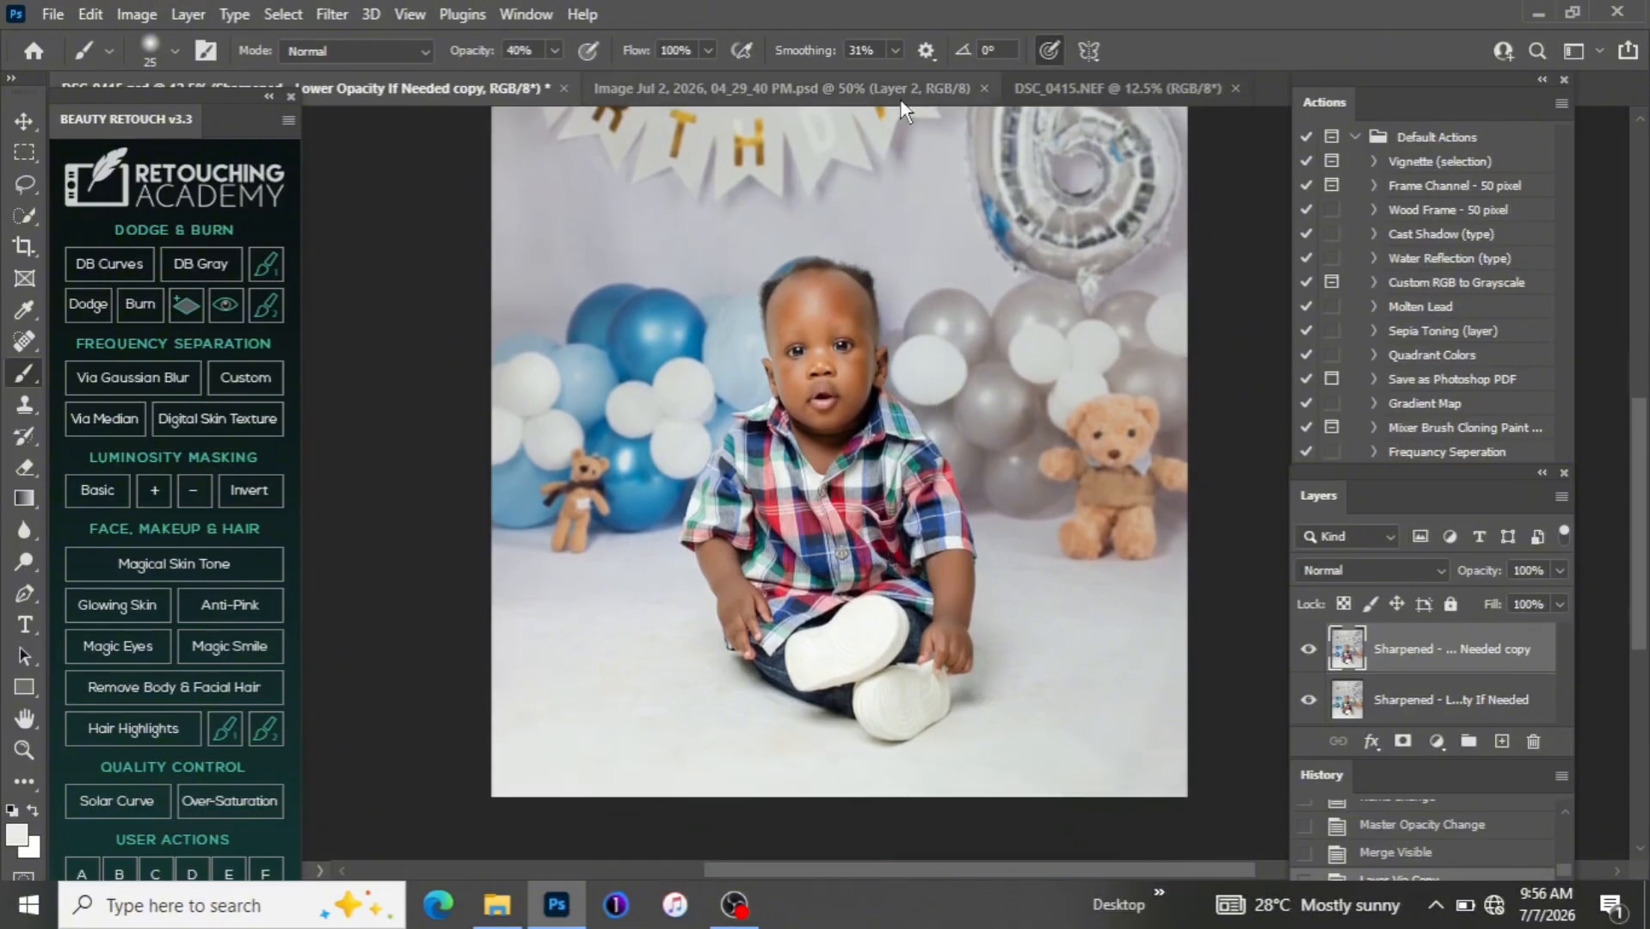
# Copy the letter board layer from the Image Jul 2, 2026 document into DSC_0415.psd beside the child, accepting the color profile conversion
pyautogui.click(878, 96)
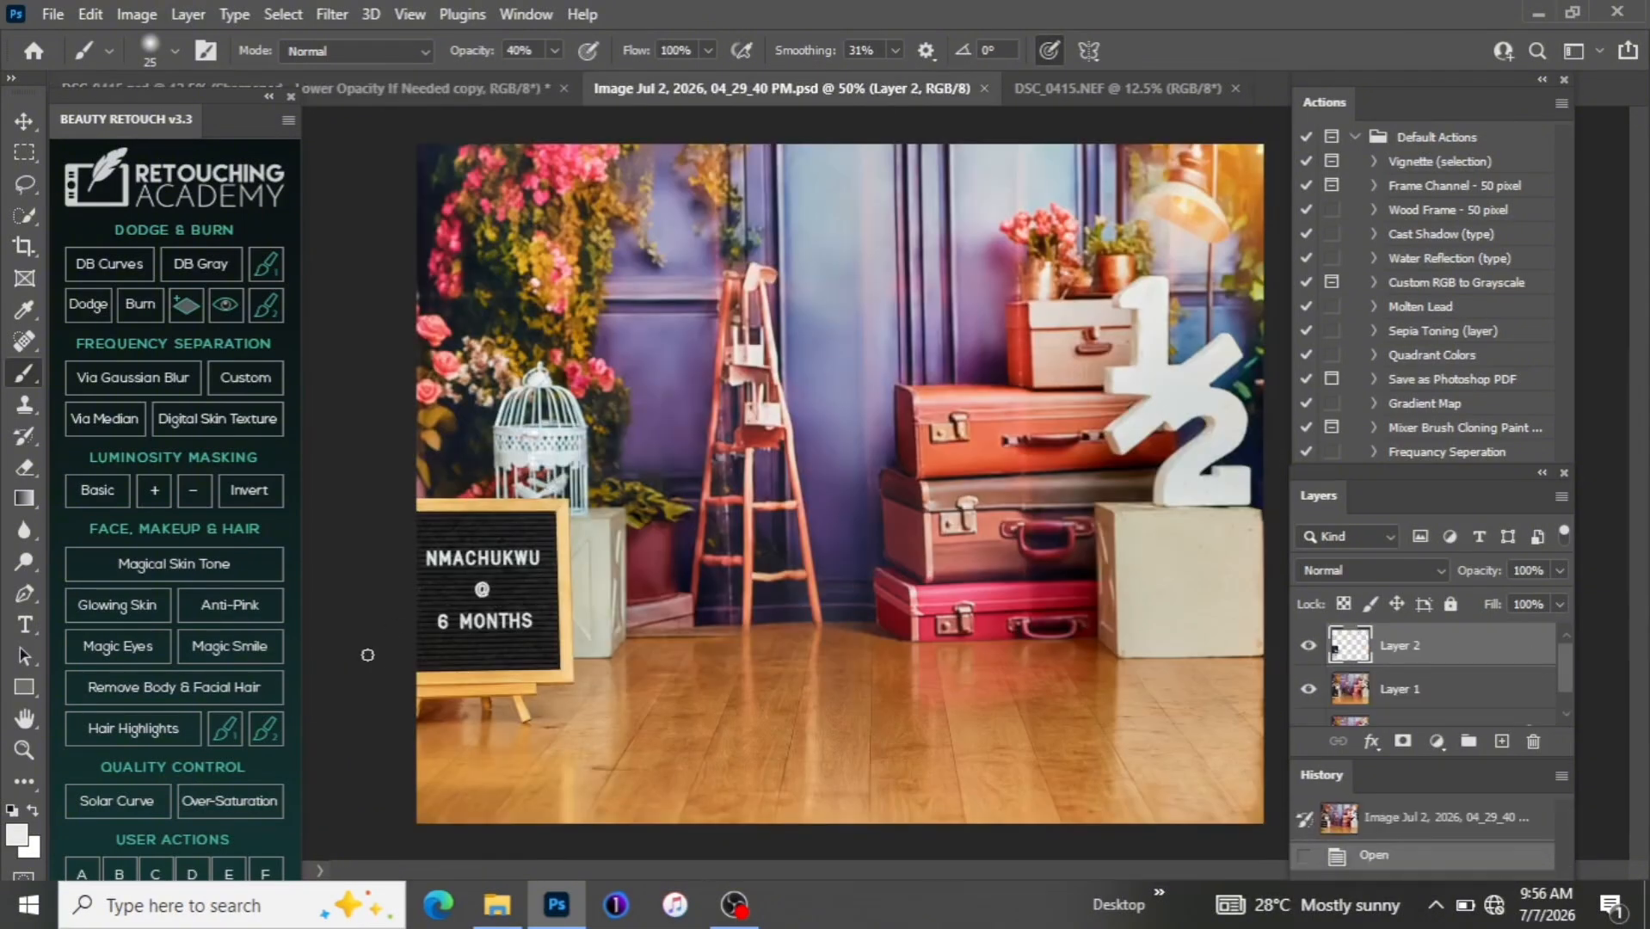
pyautogui.press('v')
pyautogui.moveTo(508, 637); pyautogui.dragTo(526, 359)
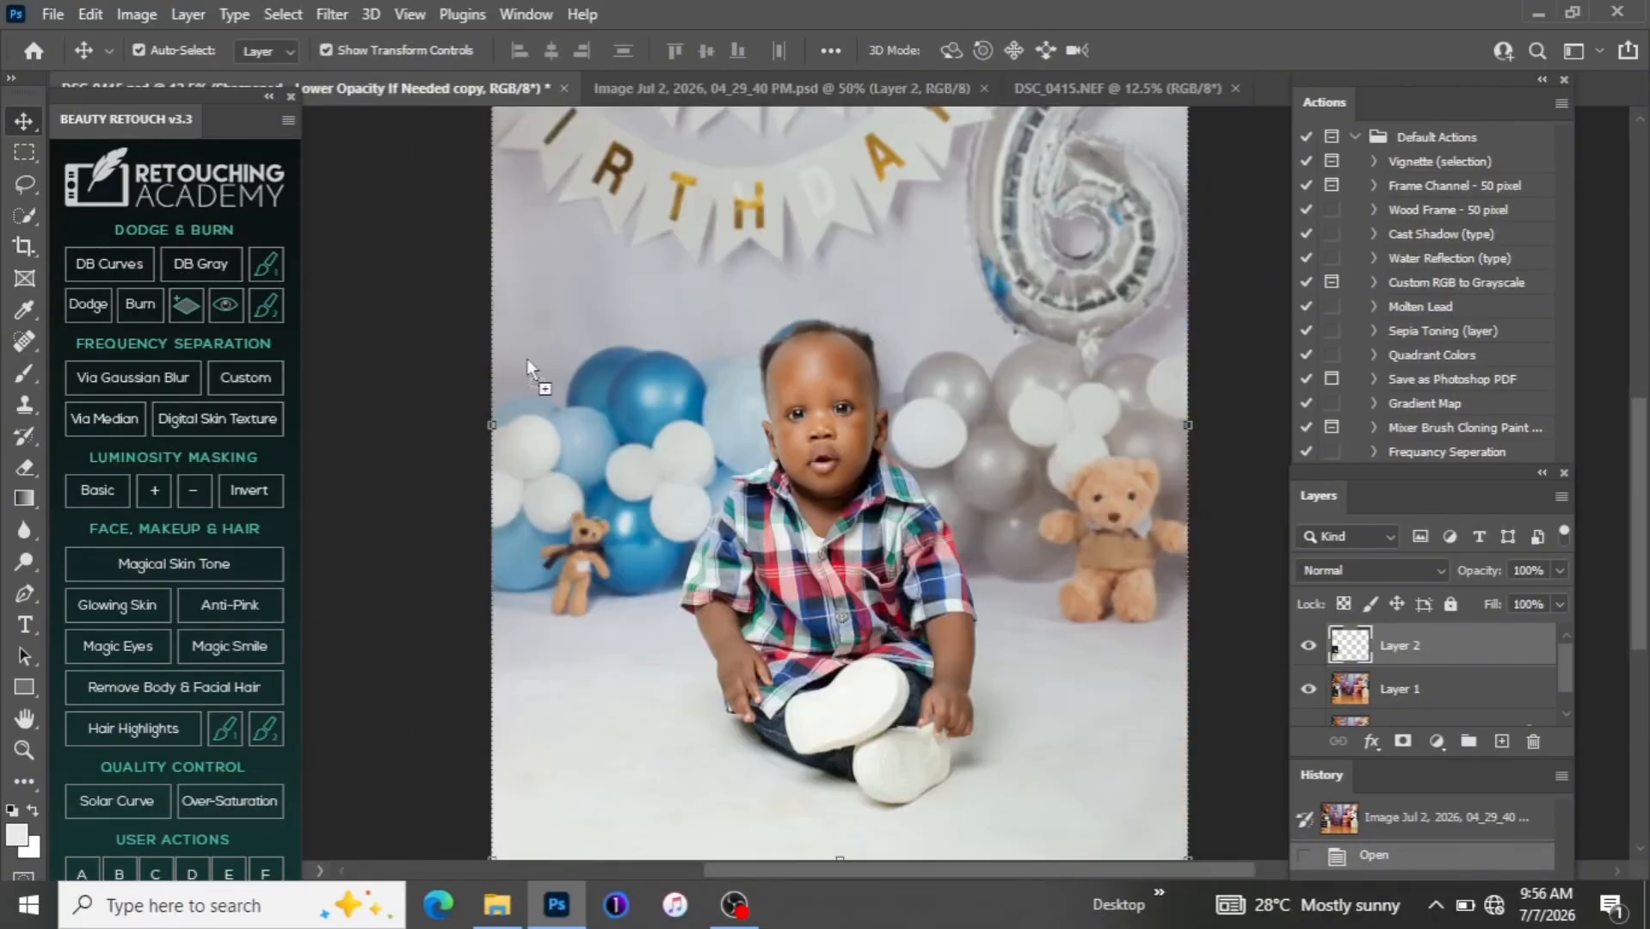
pyautogui.moveTo(544, 673); pyautogui.dragTo(544, 672)
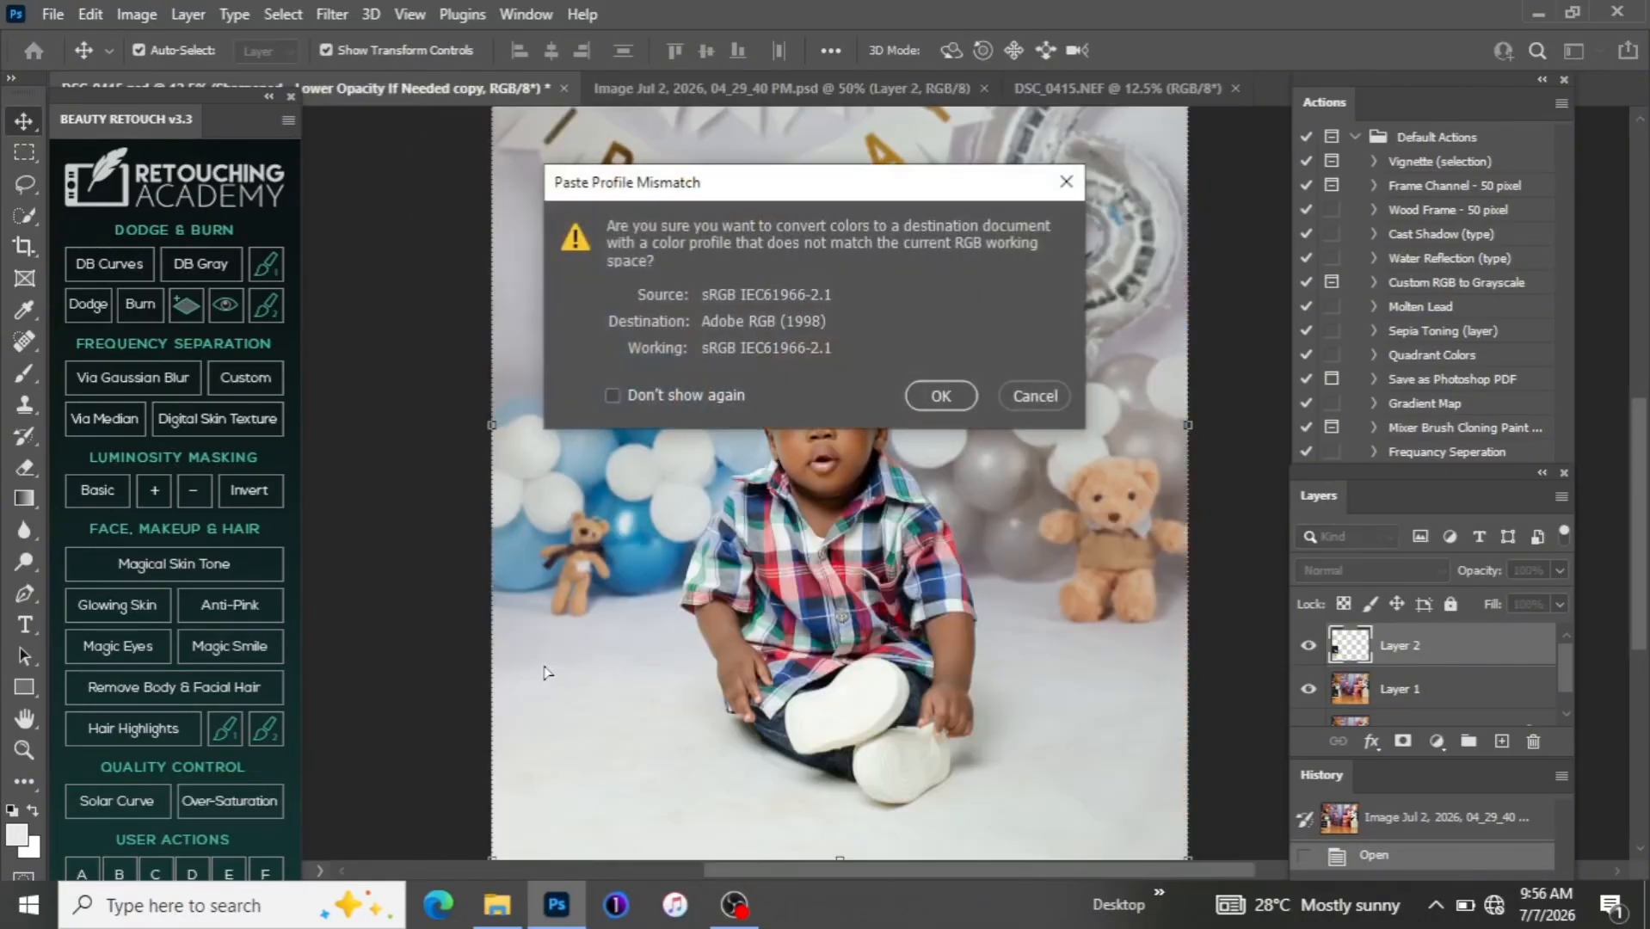
pyautogui.click(947, 398)
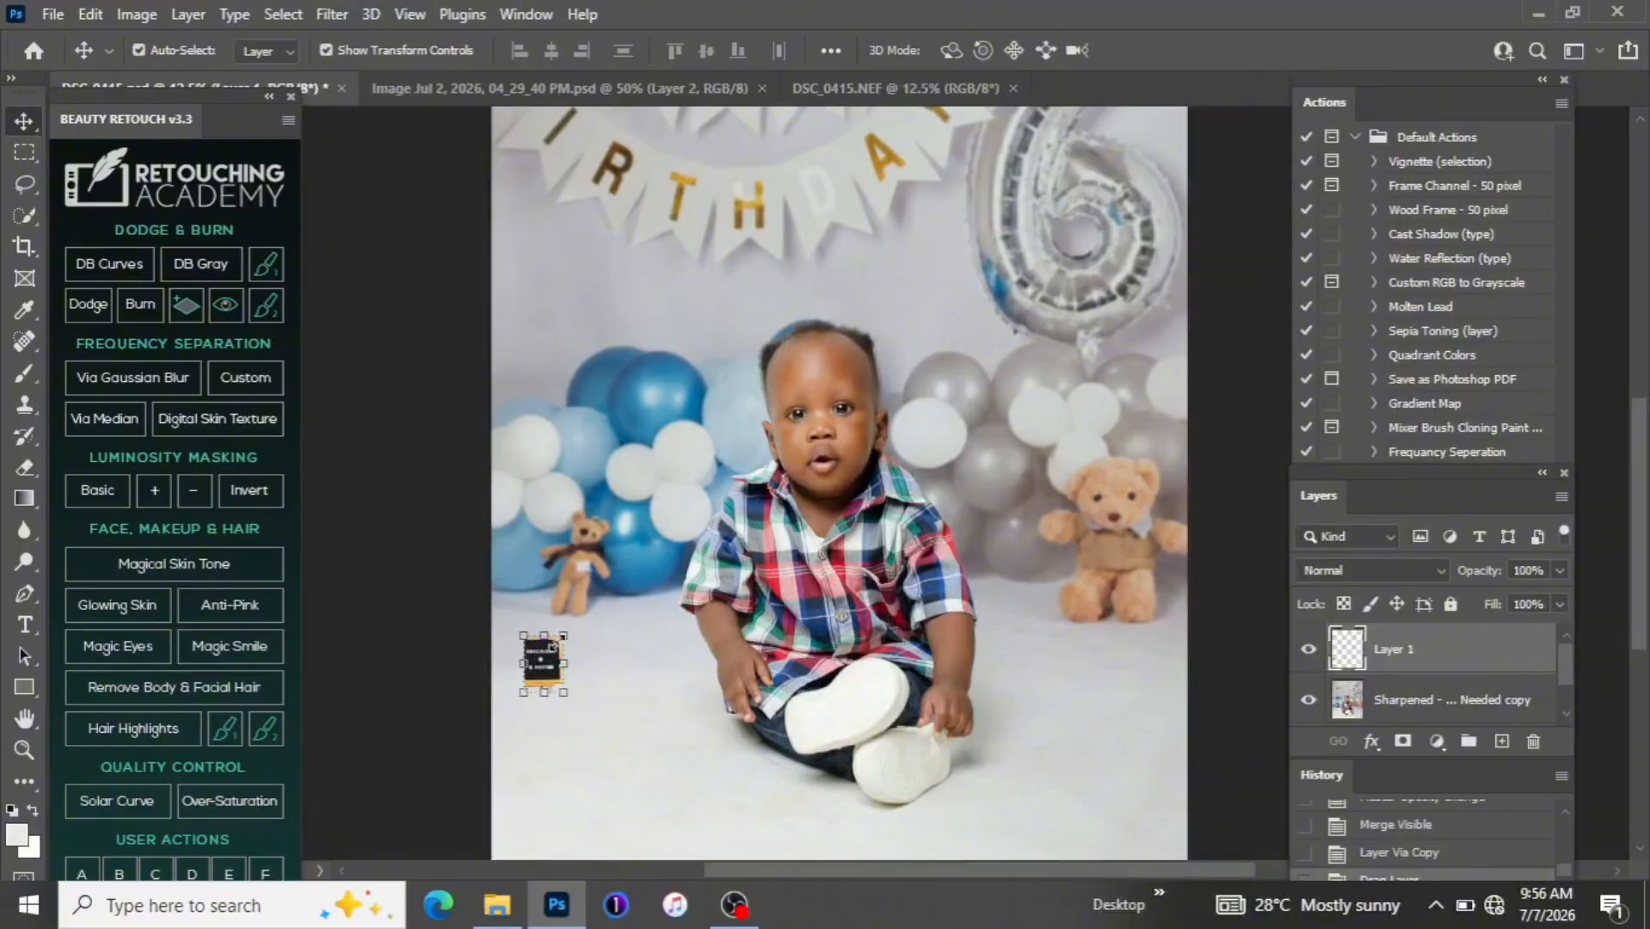
# Enlarge the letter board proportionally and place it against the photo's left edge, standing on the floor beside the child
pyautogui.moveTo(572, 627); pyautogui.dragTo(647, 519)
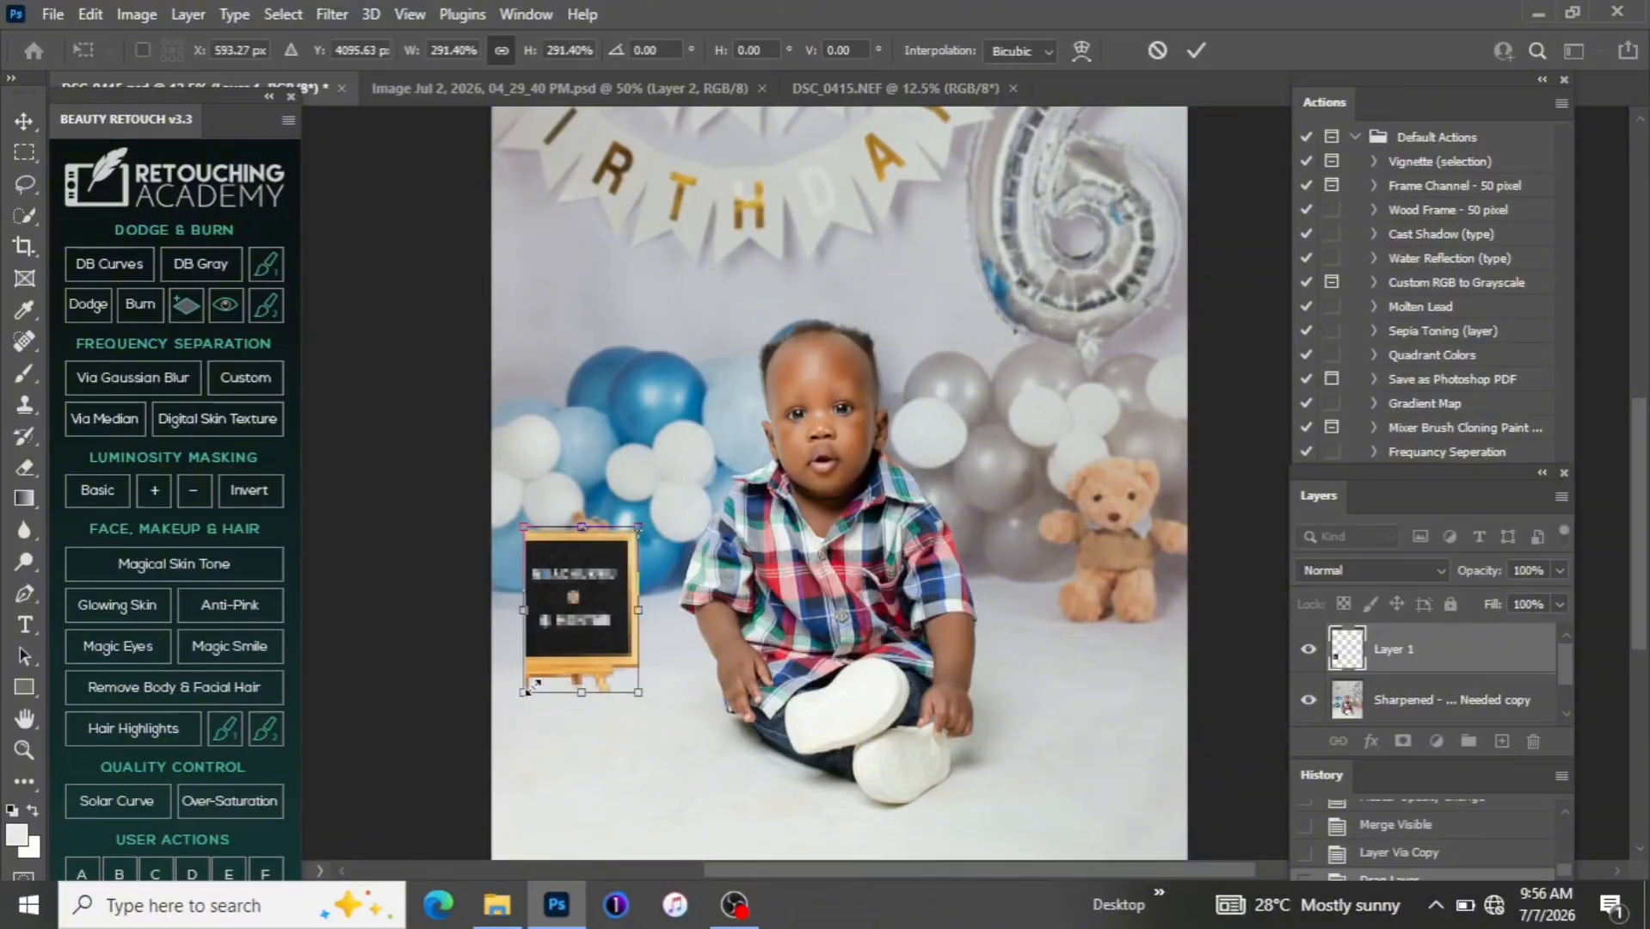
pyautogui.moveTo(524, 693); pyautogui.dragTo(478, 759)
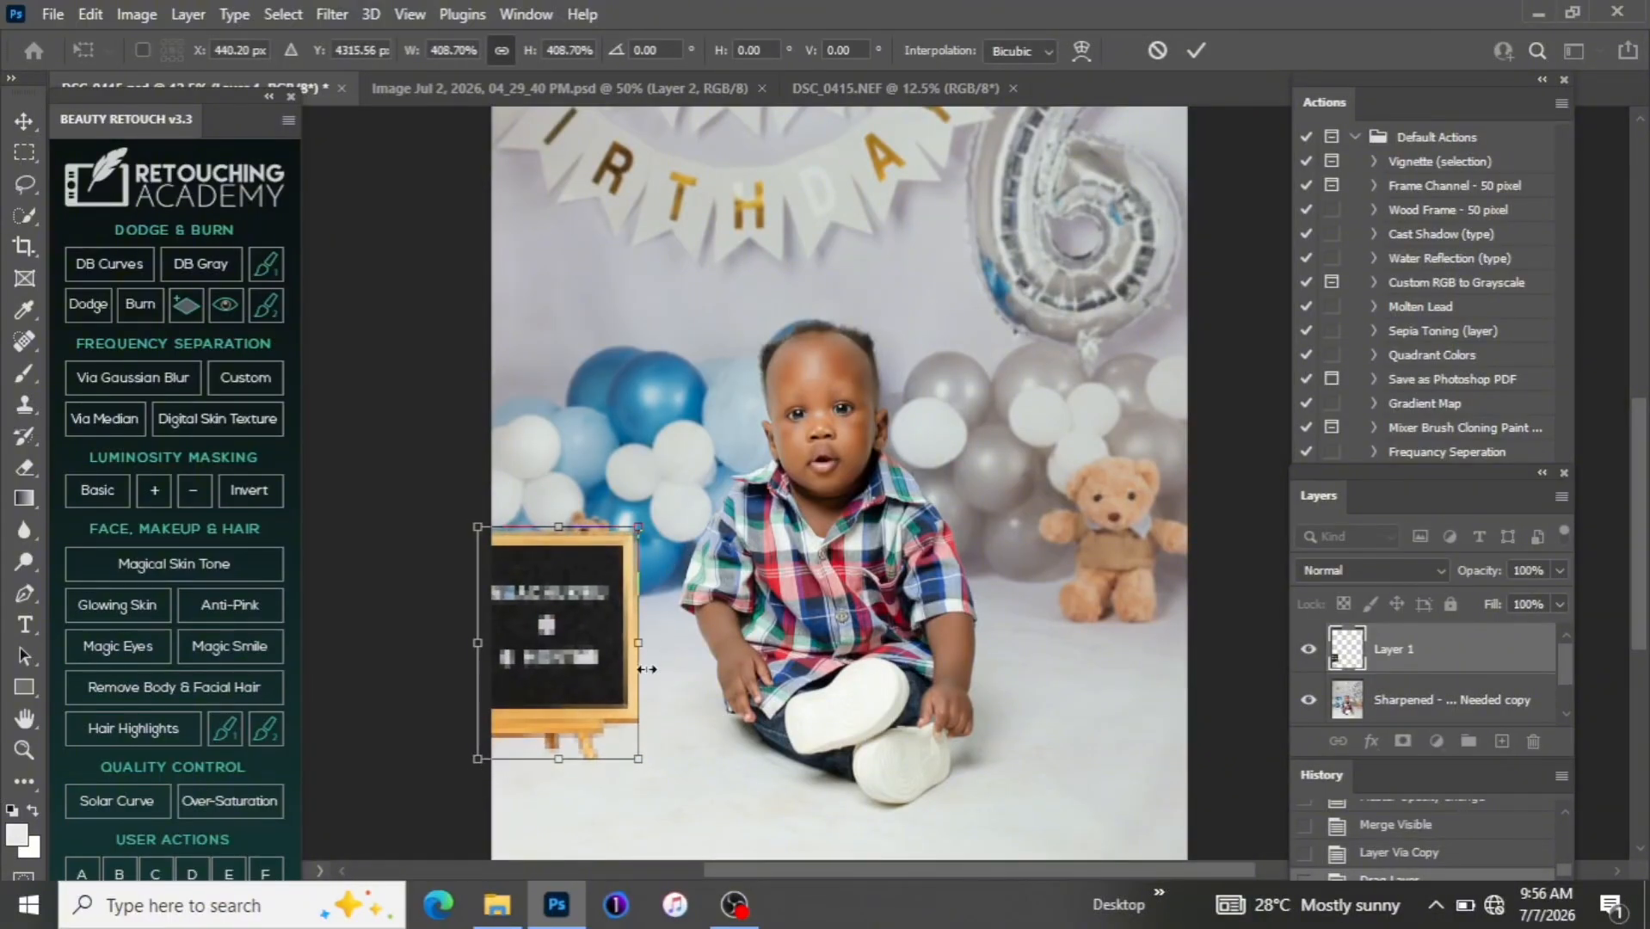
pyautogui.moveTo(641, 645); pyautogui.dragTo(582, 638)
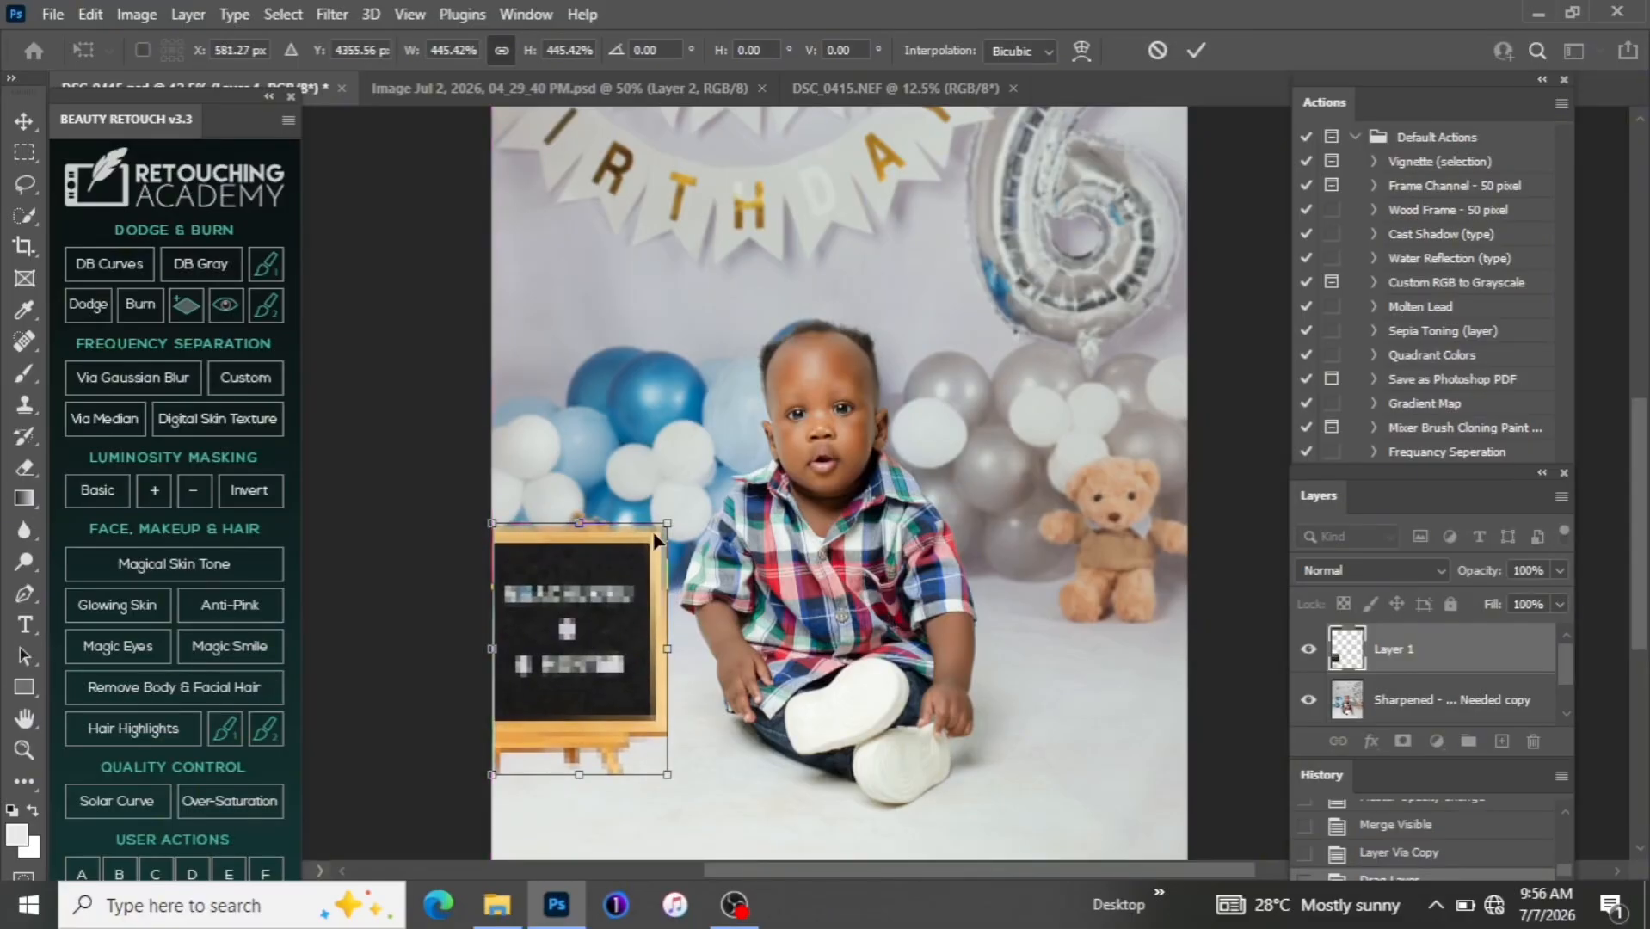
pyautogui.moveTo(668, 522); pyautogui.dragTo(649, 531)
pyautogui.press('Return')
# Scale the letter board down slightly from its lower-right corner and check it against the child
pyautogui.press('l')
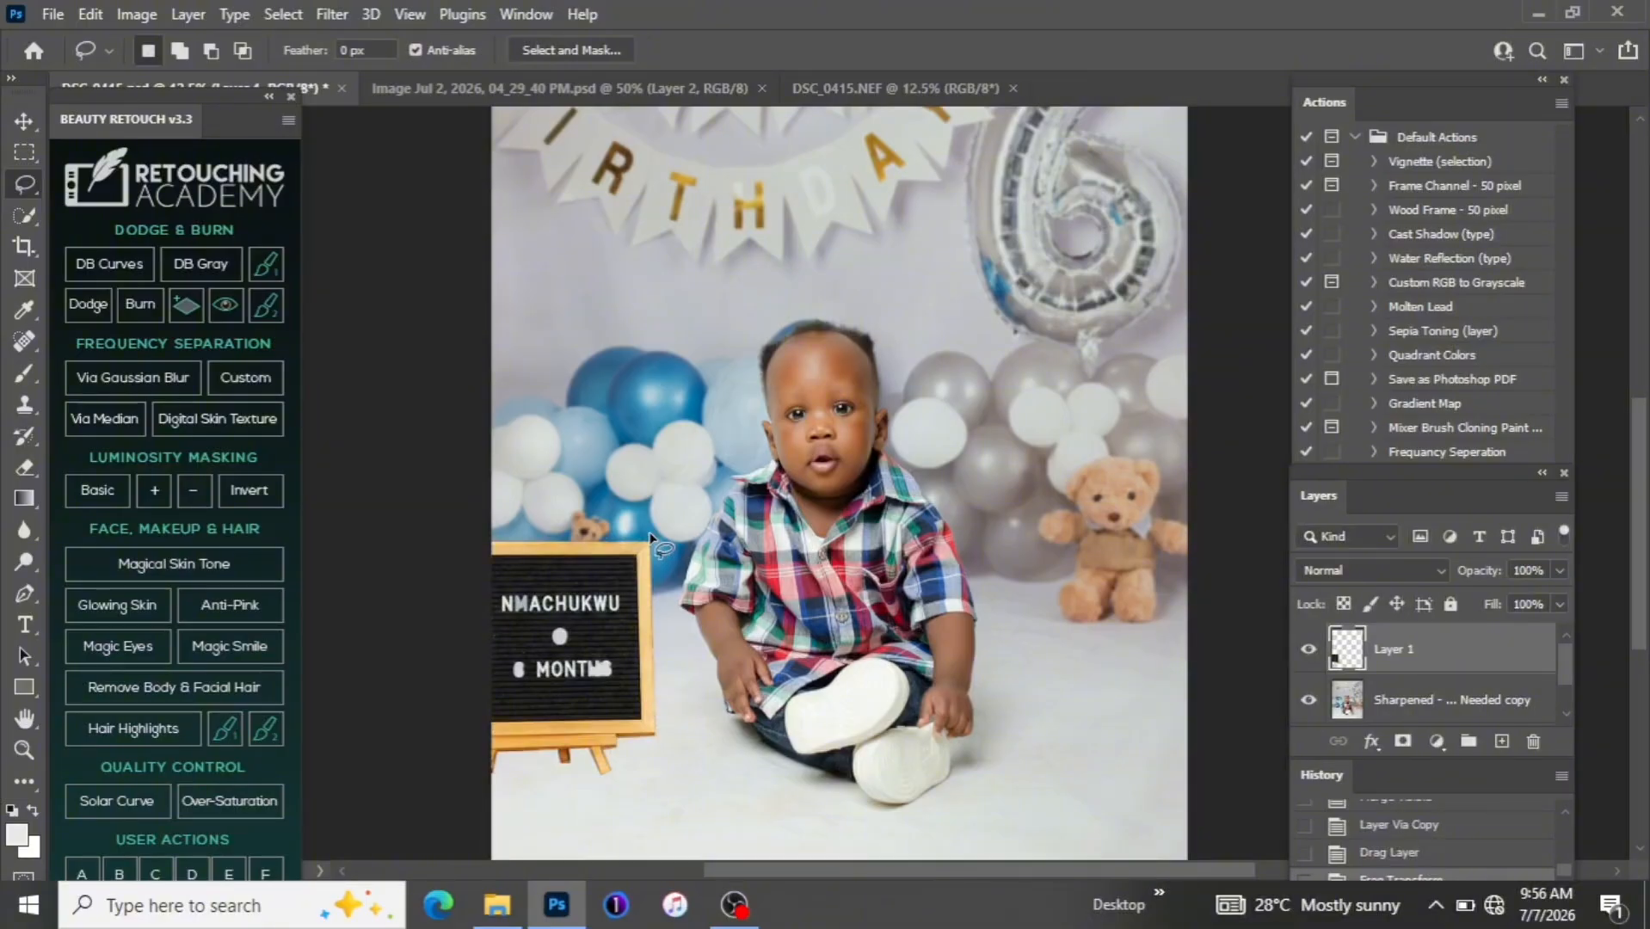
pyautogui.hotkey('ctrl', '+')
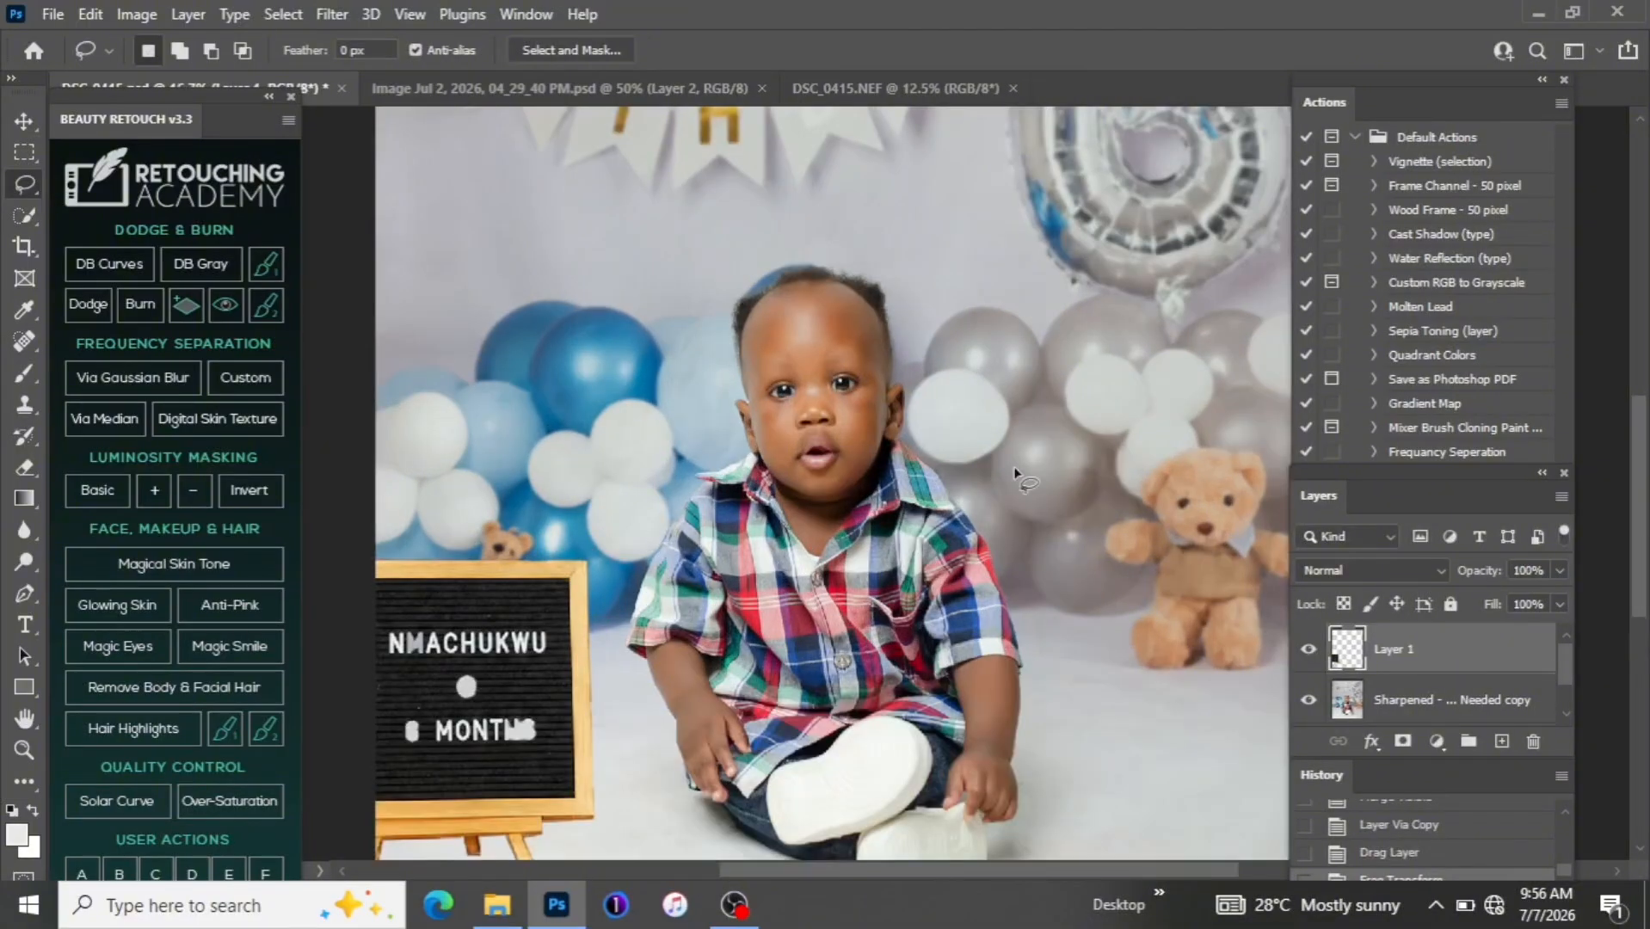
pyautogui.moveTo(1638, 430); pyautogui.dragTo(1620, 520)
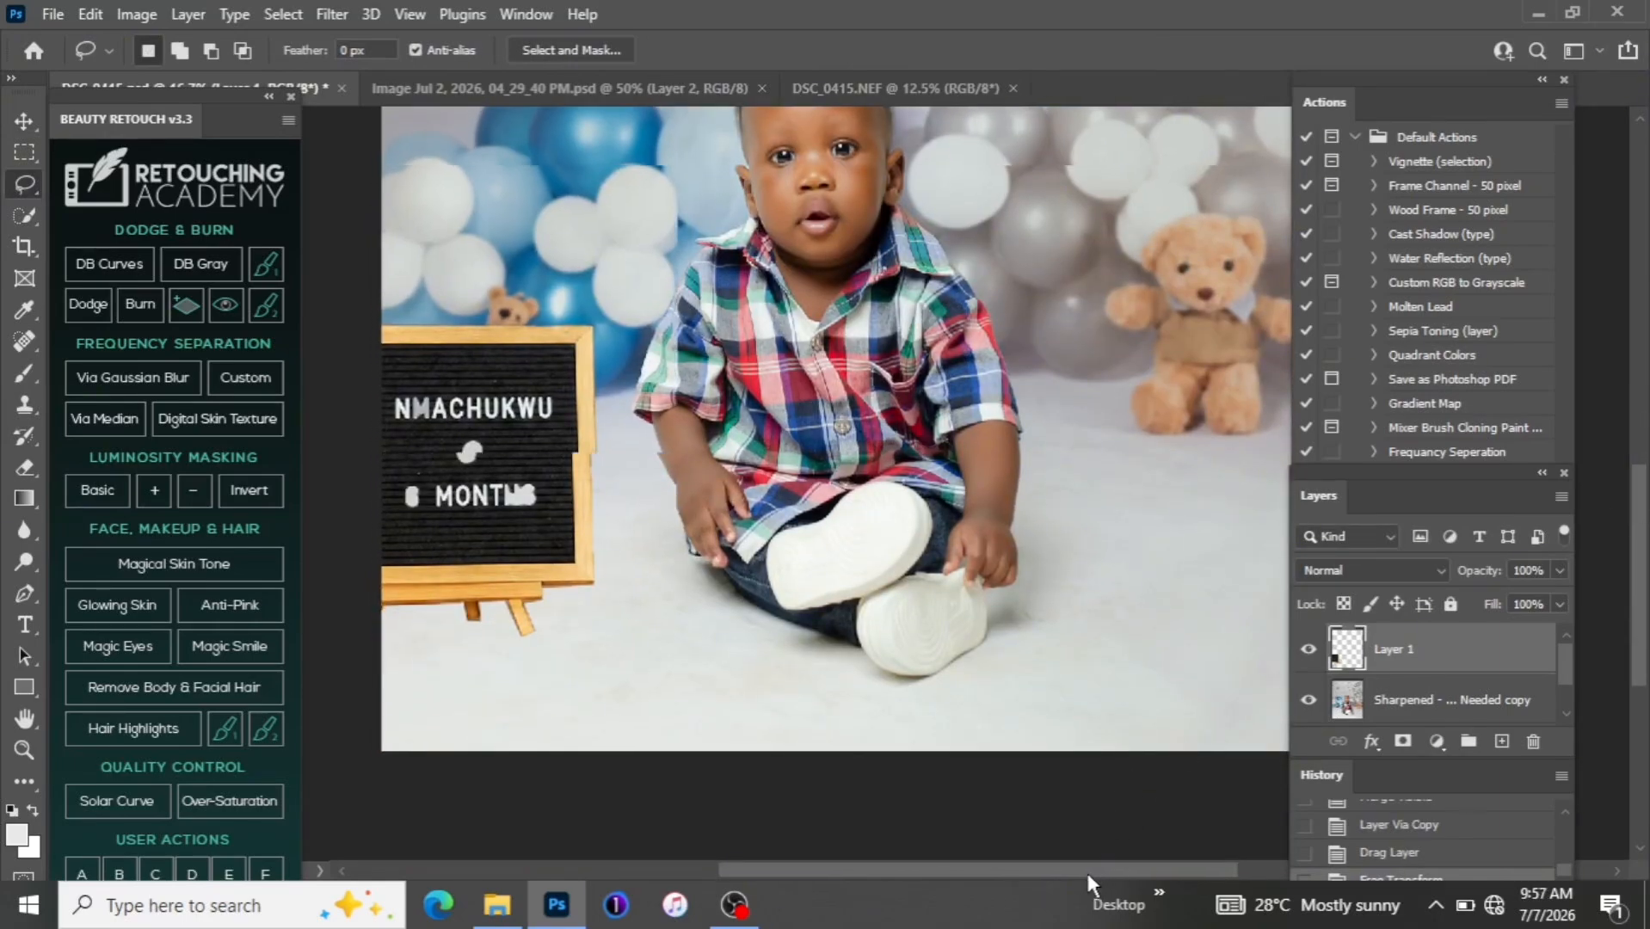
pyautogui.hotkey('ctrl', '-')
pyautogui.hotkey('ctrl', '-')
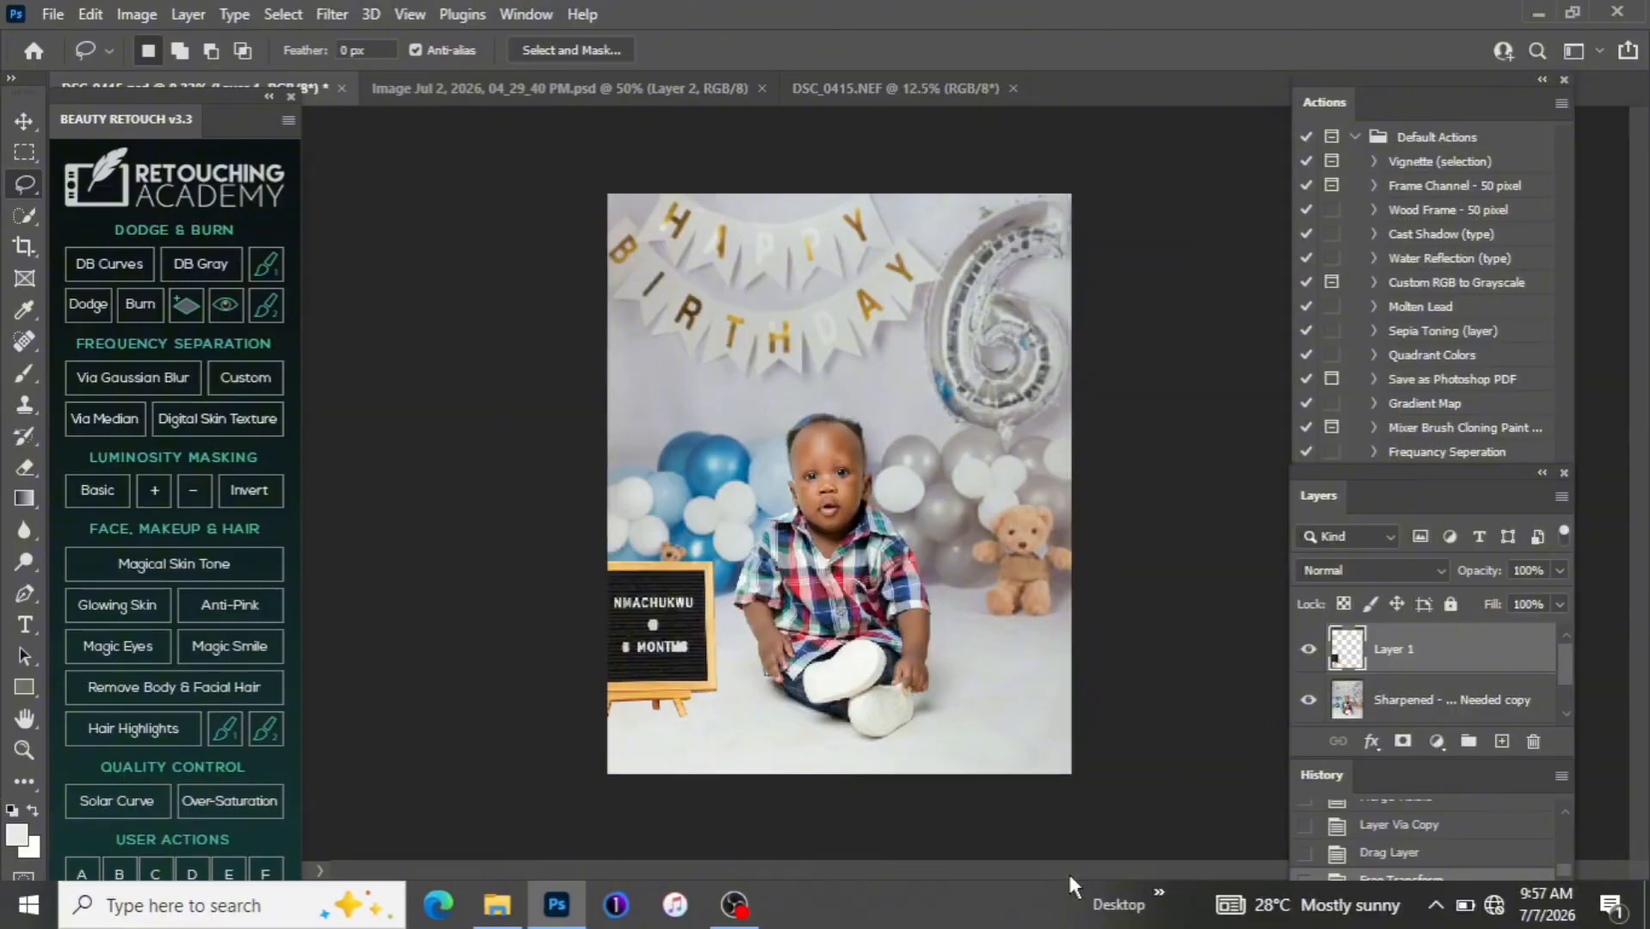
pyautogui.press('v')
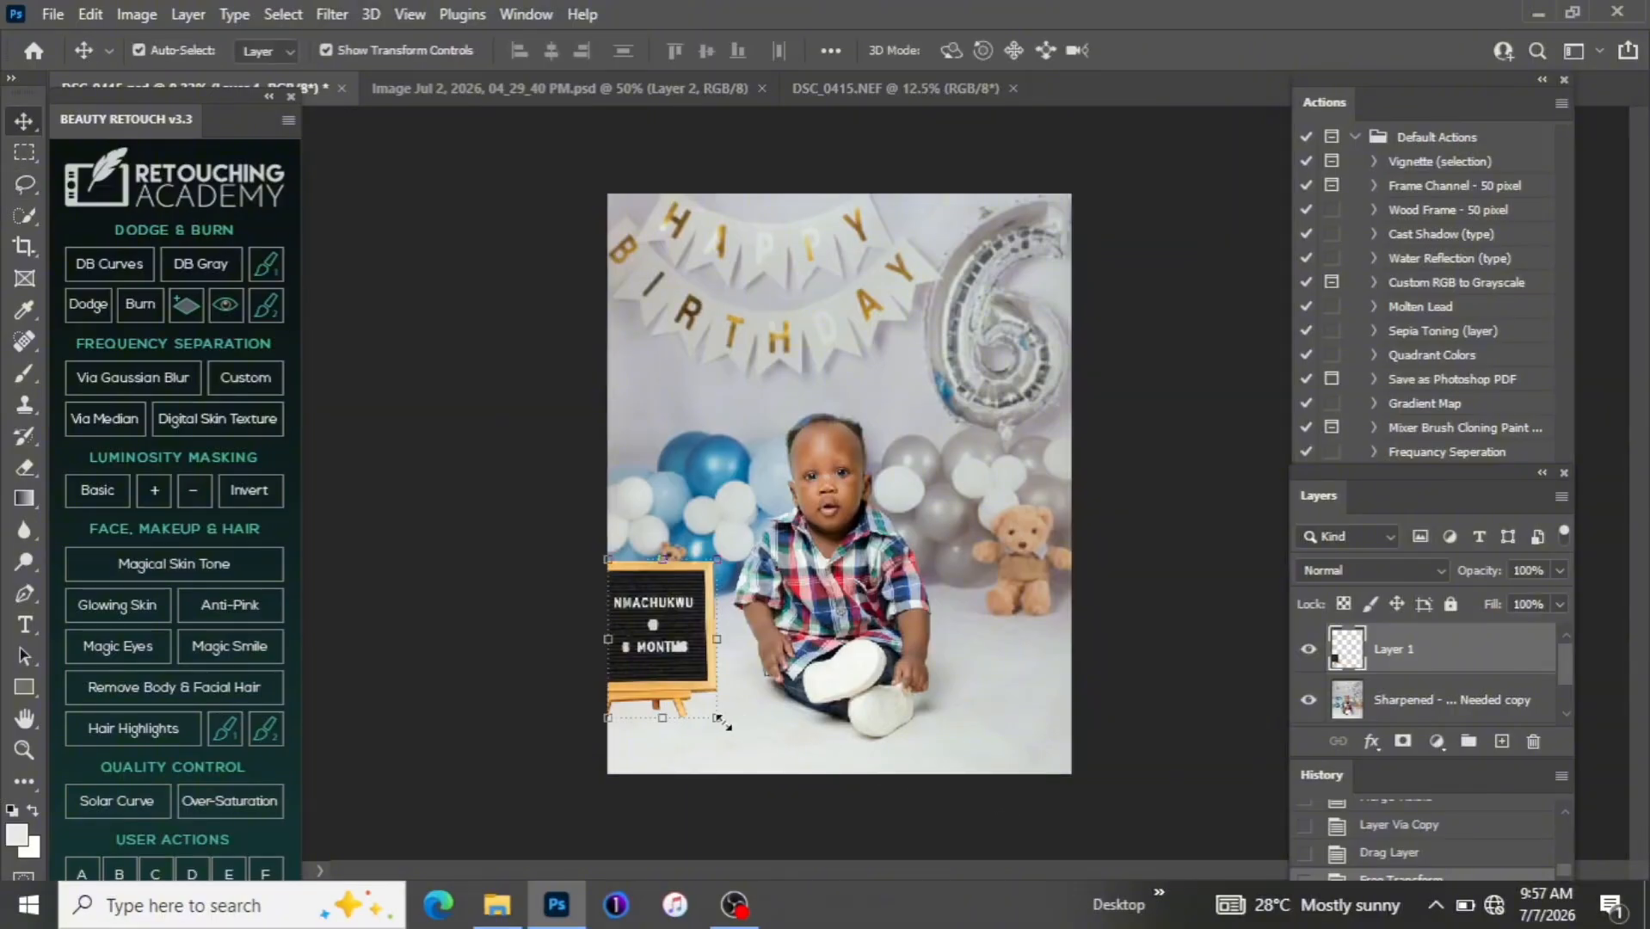
pyautogui.moveTo(719, 720); pyautogui.dragTo(711, 712)
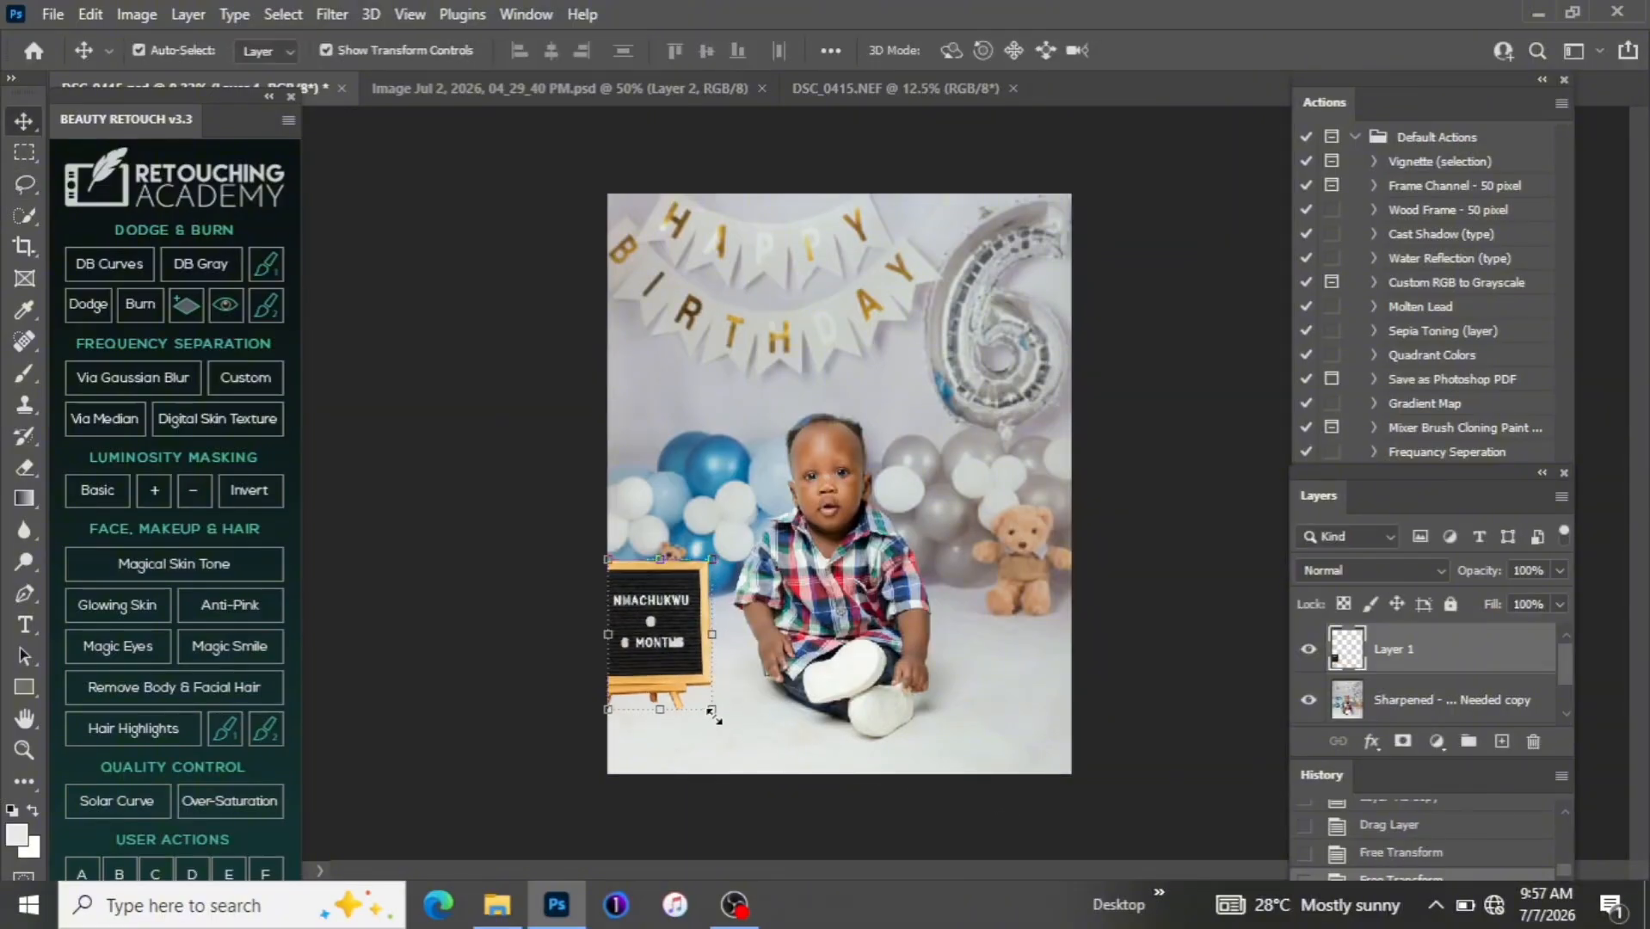
pyautogui.hotkey('ctrl', '+')
pyautogui.hotkey('ctrl', '+')
pyautogui.hotkey('ctrl', '+')
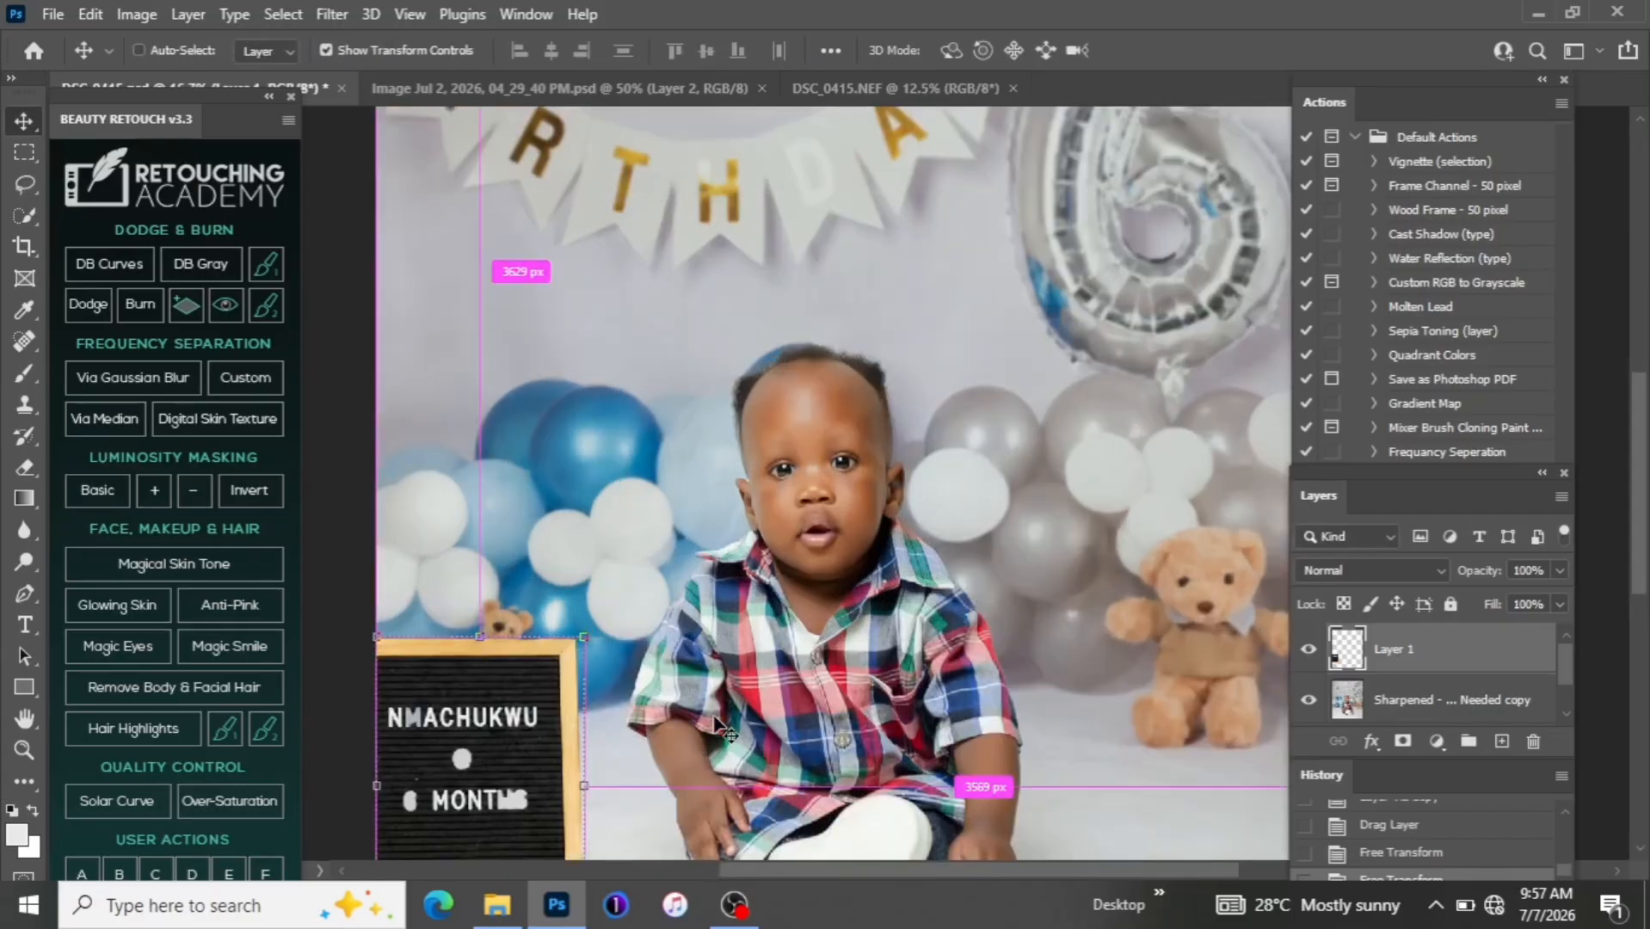
# Set up a black brush at size 250 and 12% opacity for shading the floor under the letter board
pyautogui.scroll(-5, 1644, 447)
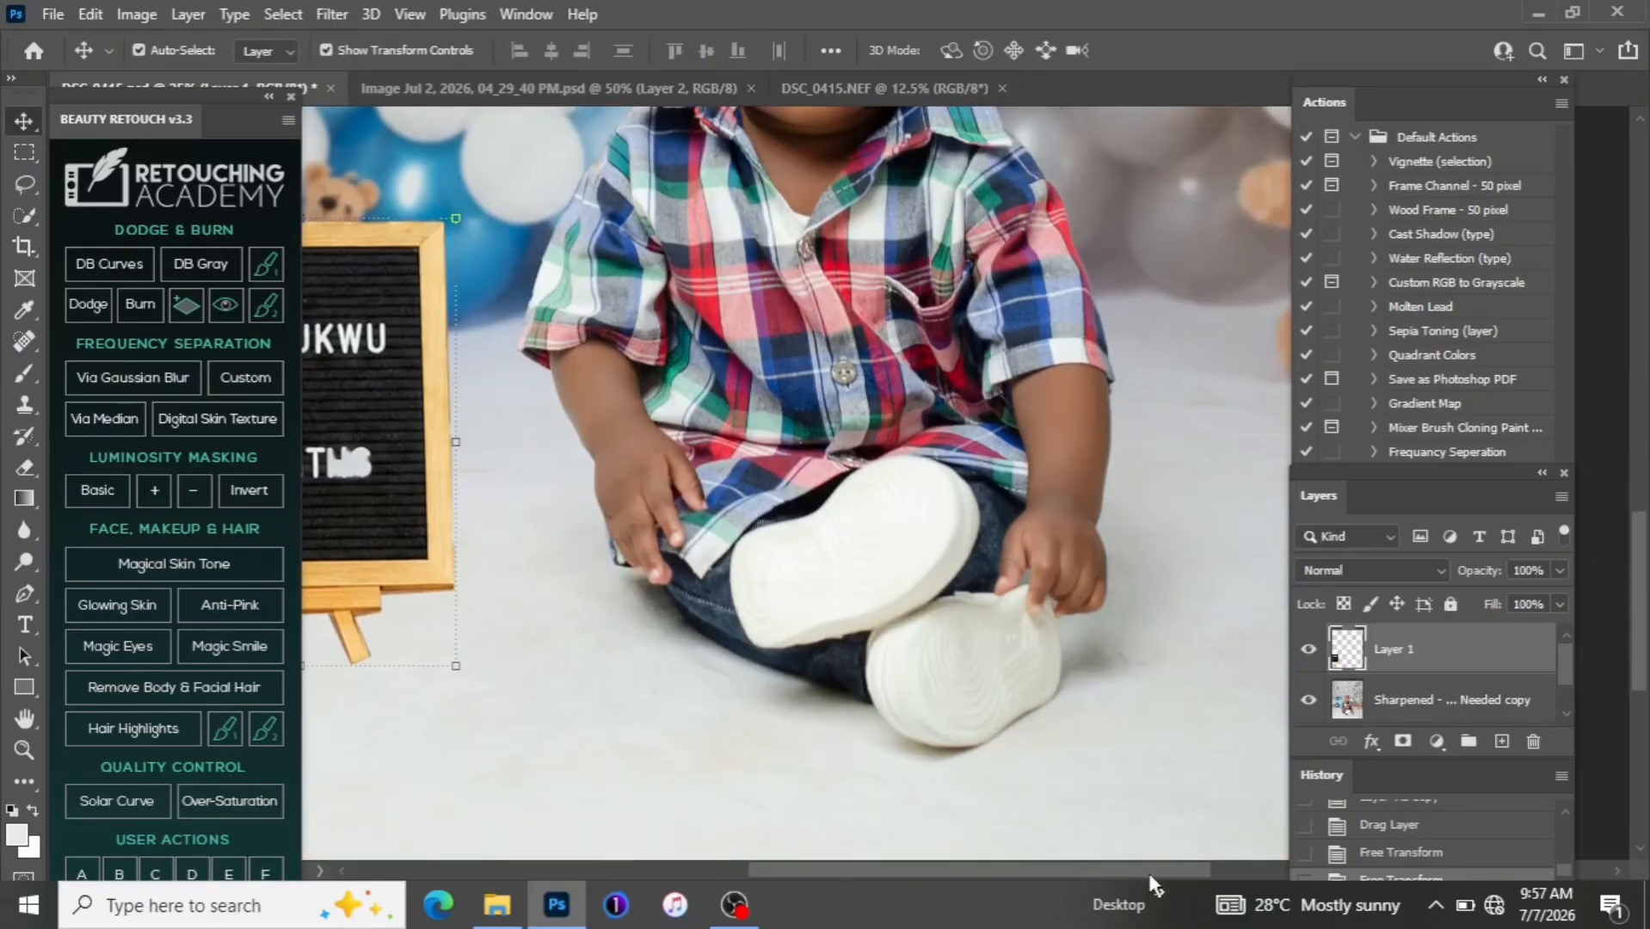
pyautogui.moveTo(1158, 870); pyautogui.dragTo(1023, 870)
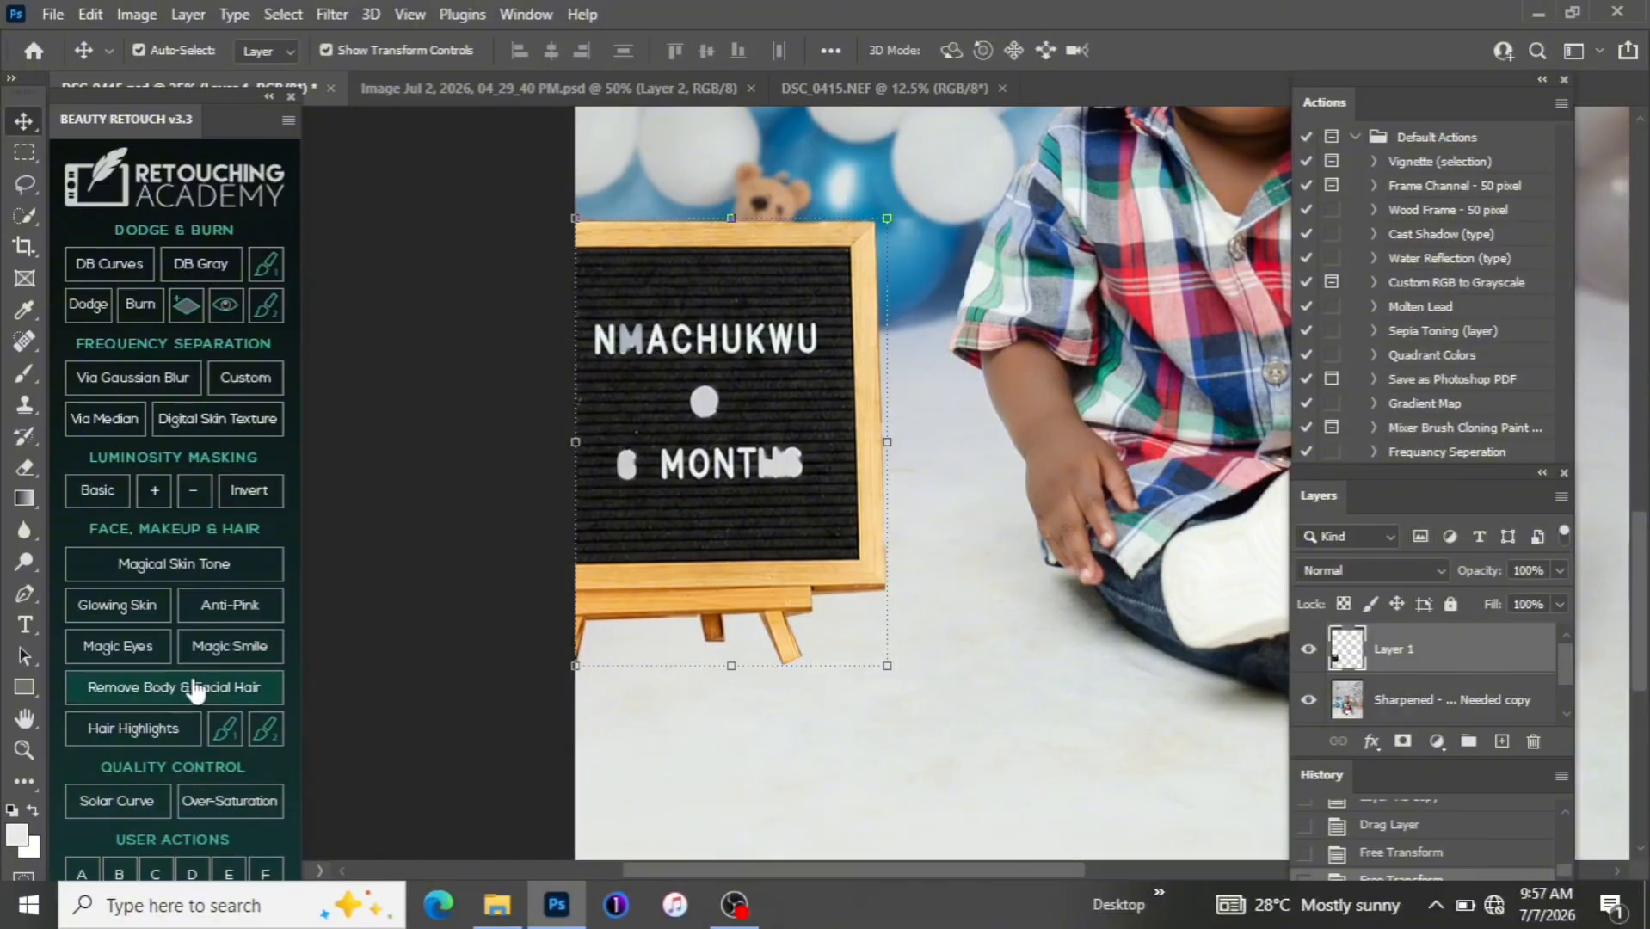
pyautogui.press('b')
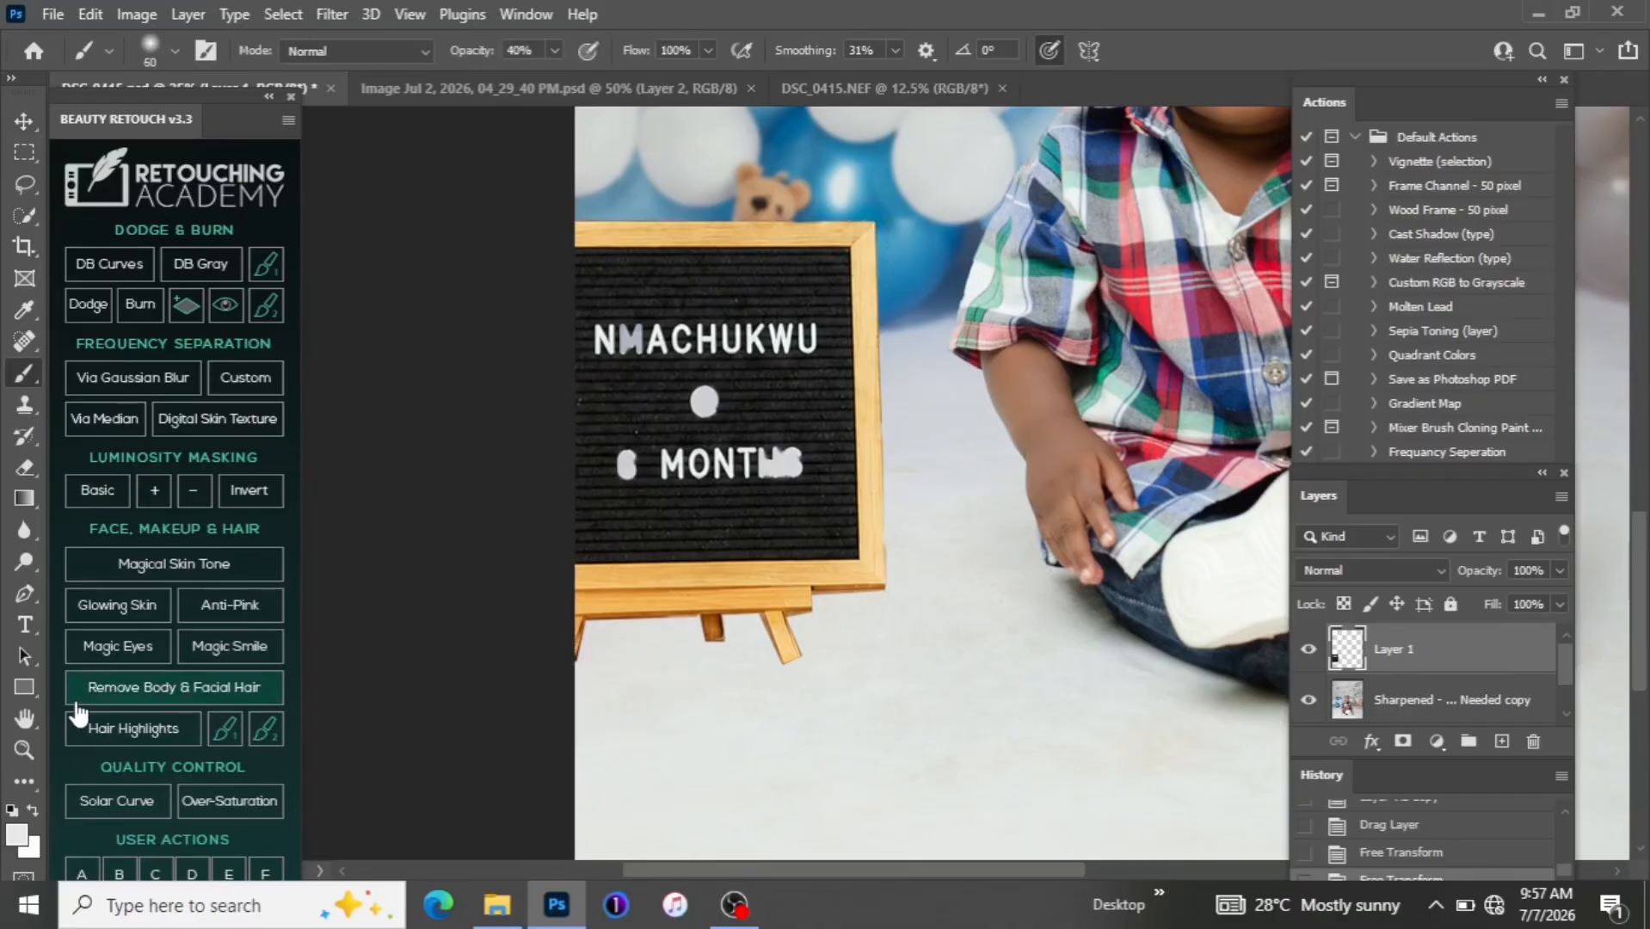
pyautogui.press(']')
pyautogui.press(']')
pyautogui.press(']')
pyautogui.press(']')
pyautogui.press(']')
pyautogui.press(']')
pyautogui.press(']')
pyautogui.press(']')
pyautogui.press(']')
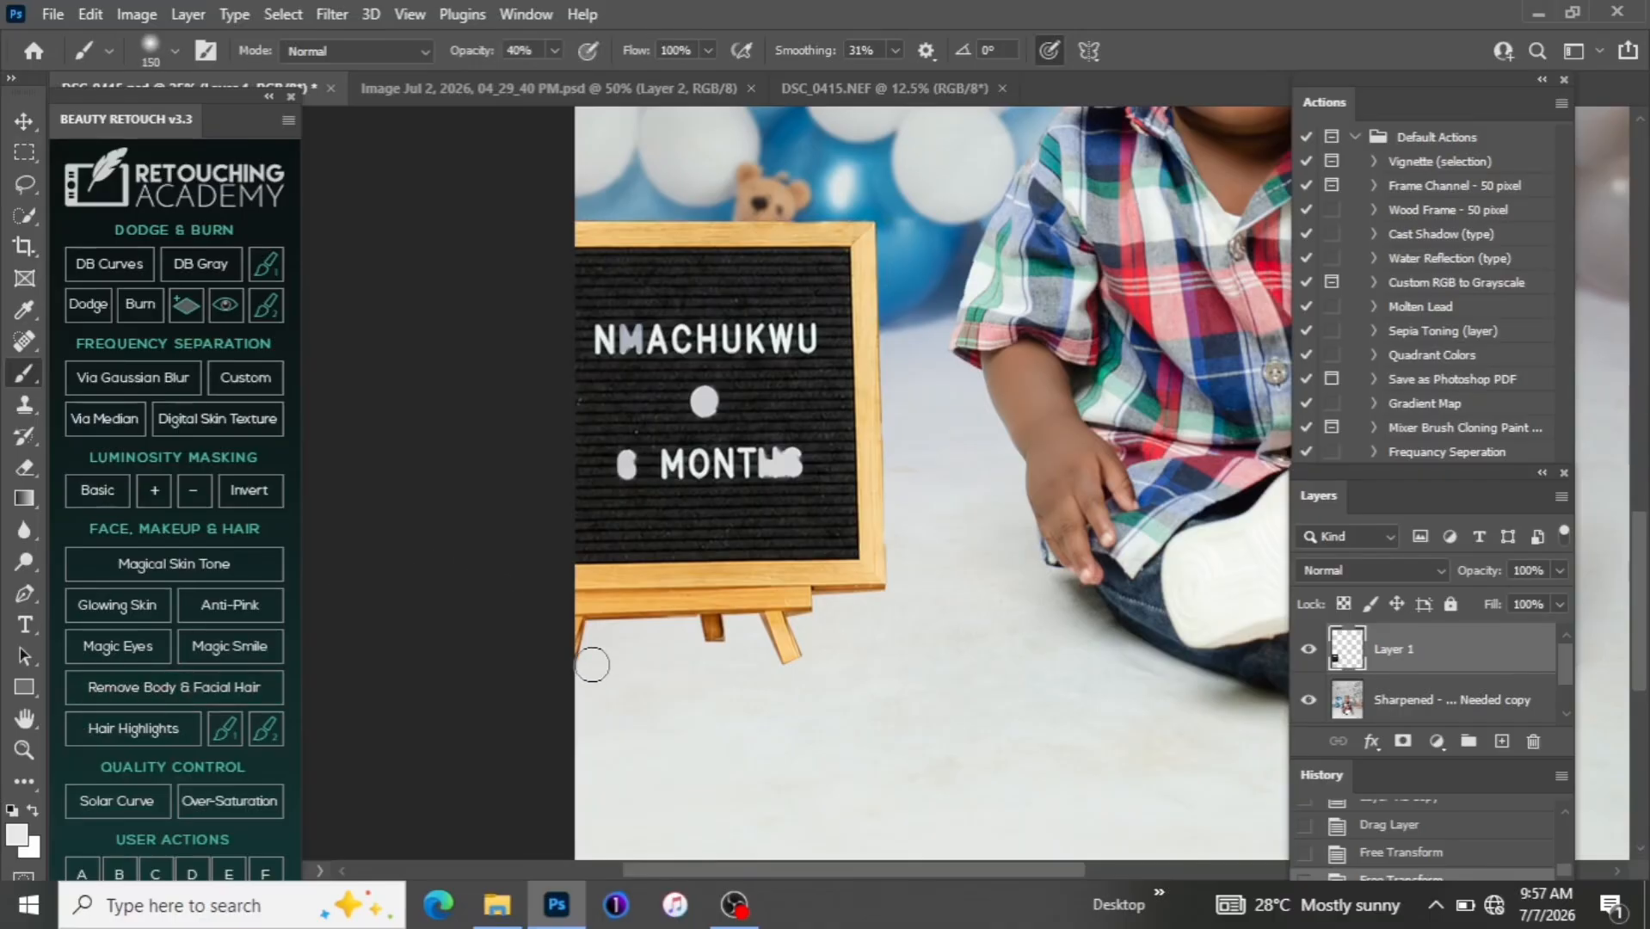
pyautogui.click(12, 811)
pyautogui.press(']')
pyautogui.click(557, 50)
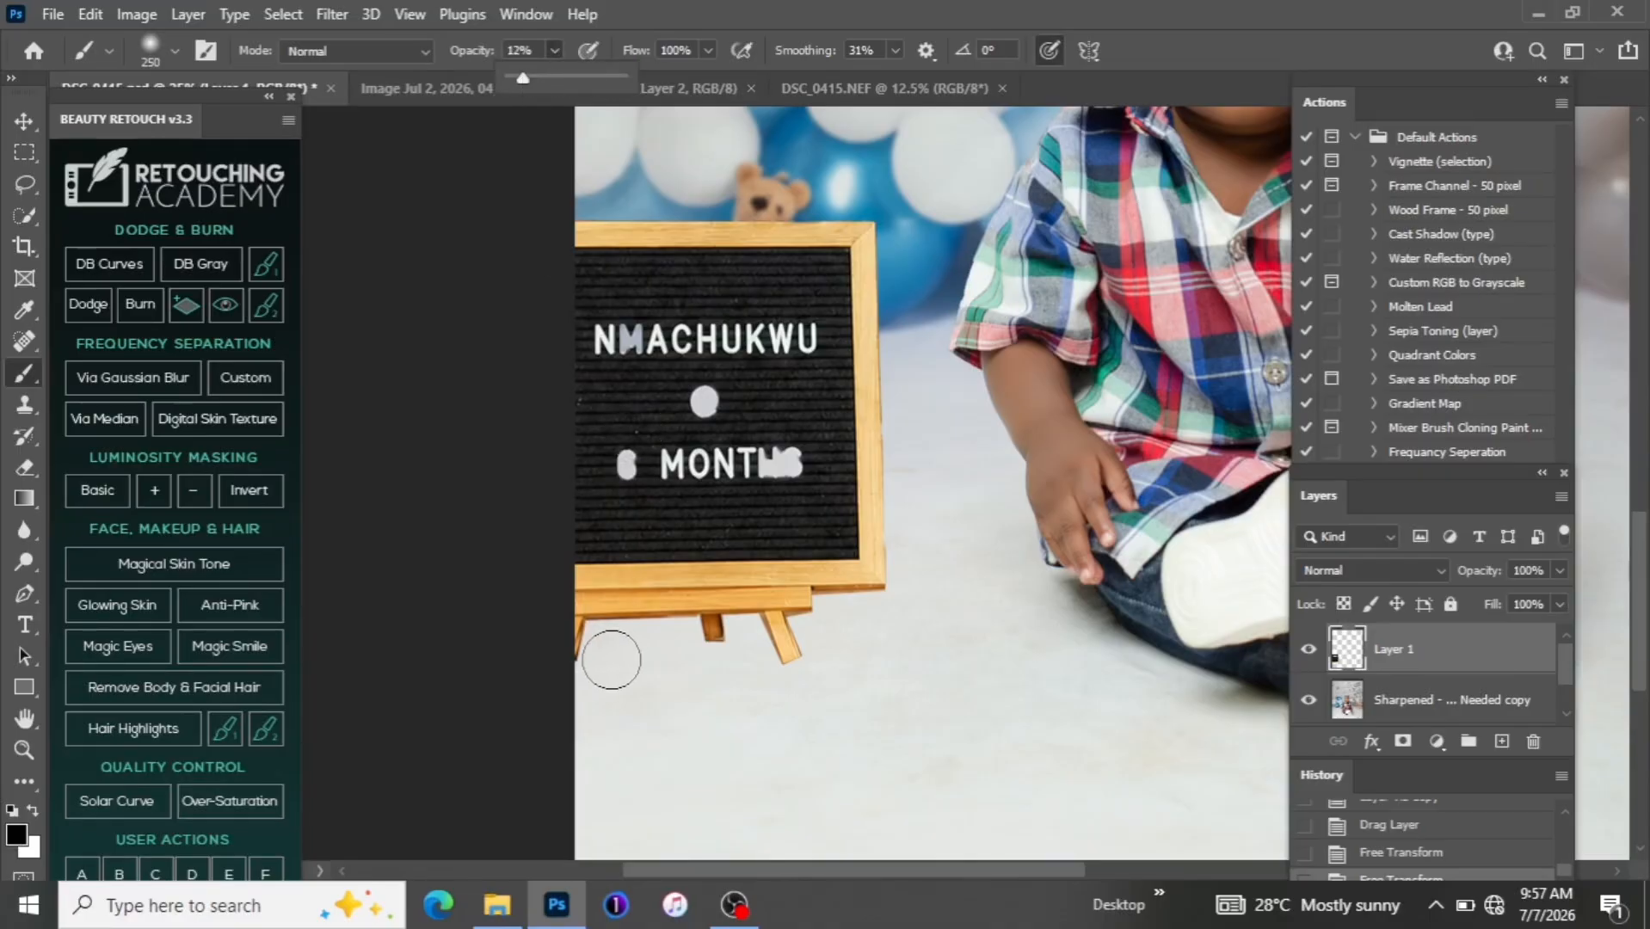
# Paint a soft shadow on the floor beneath the letter board's easel legs, undoing the strokes that are too heavy
pyautogui.click(585, 661)
pyautogui.moveTo(706, 653)
pyautogui.mouseDown()
pyautogui.moveTo(869, 644)
pyautogui.moveTo(655, 667)
pyautogui.mouseUp()
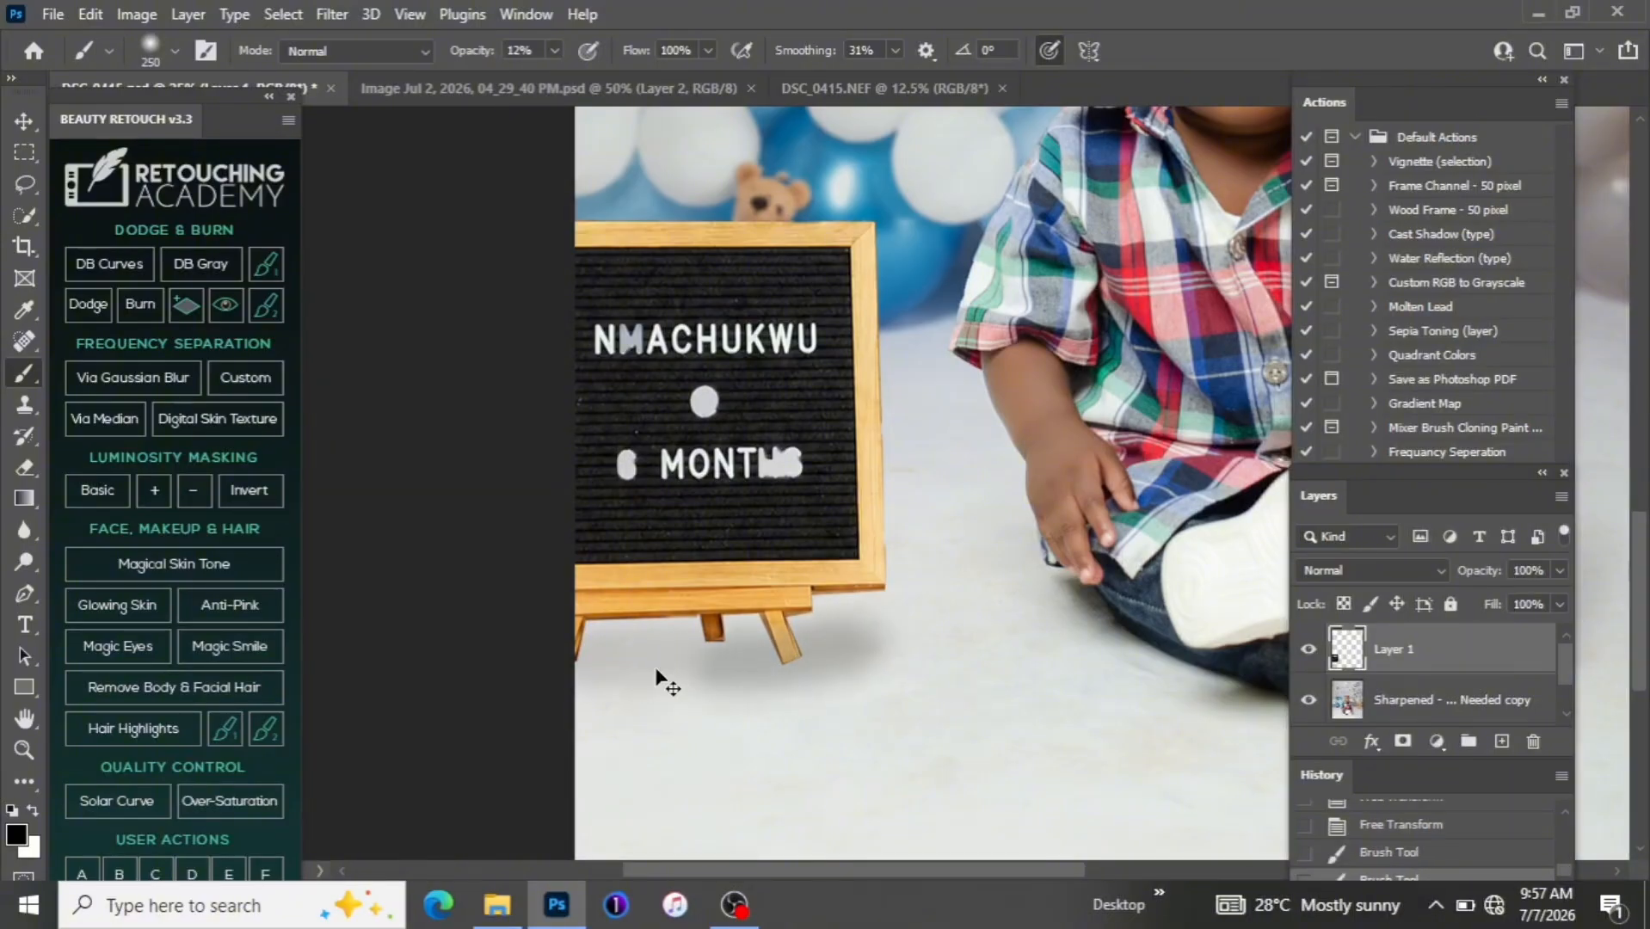
pyautogui.hotkey('ctrl', 'z')
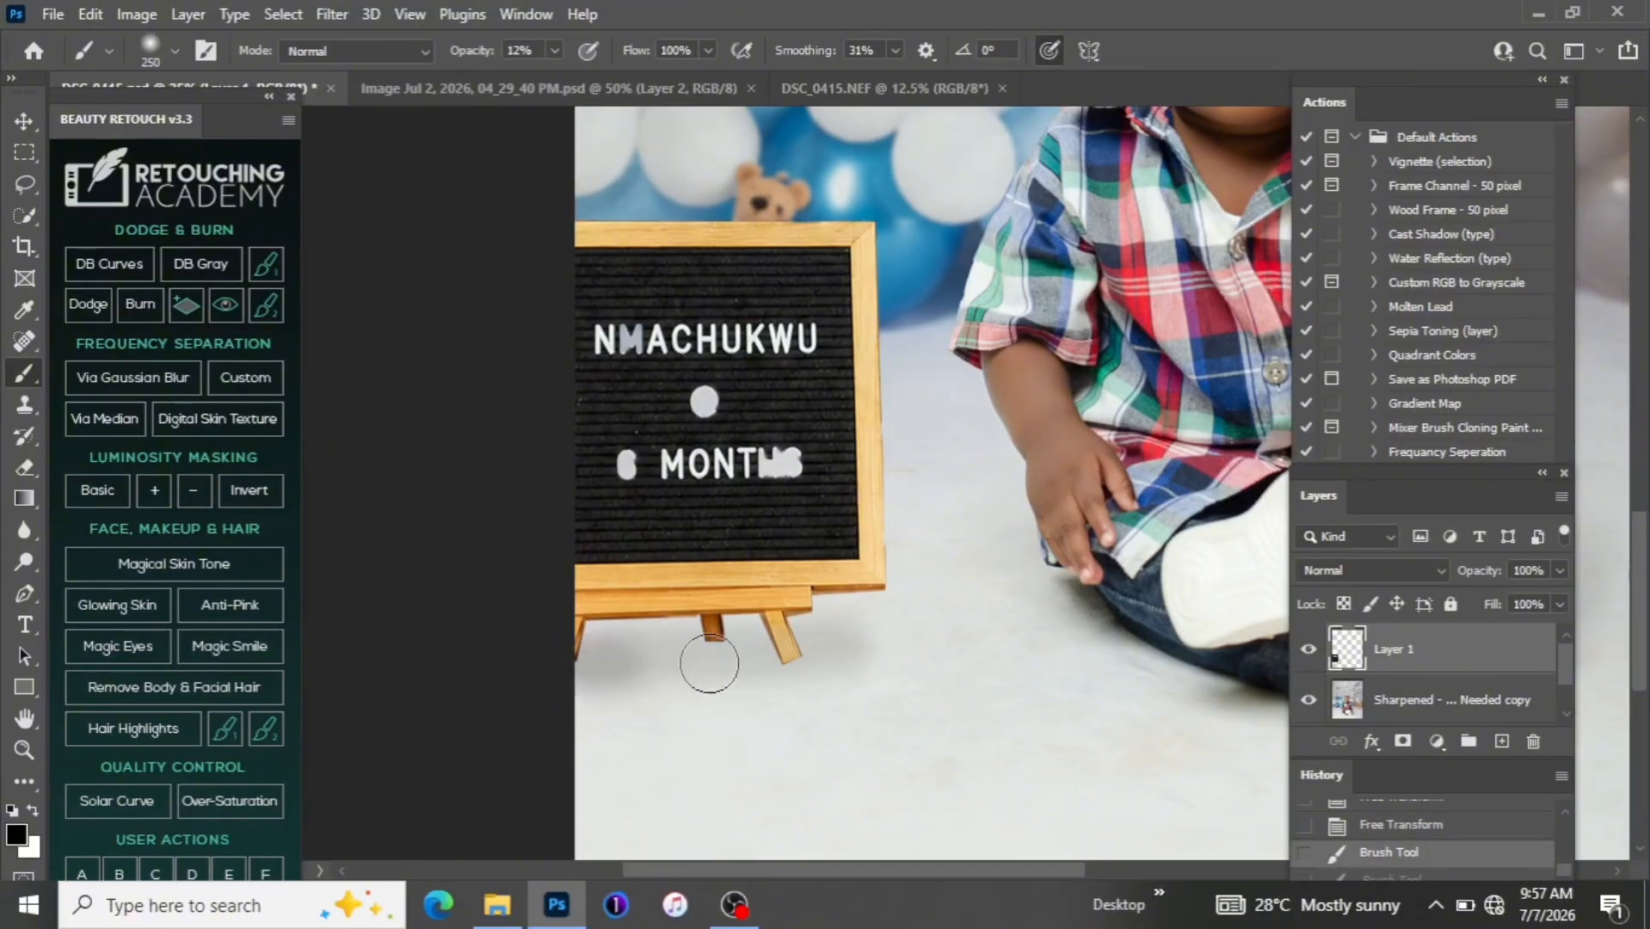
pyautogui.moveTo(793, 657); pyautogui.dragTo(899, 649)
pyautogui.moveTo(571, 674); pyautogui.dragTo(899, 657)
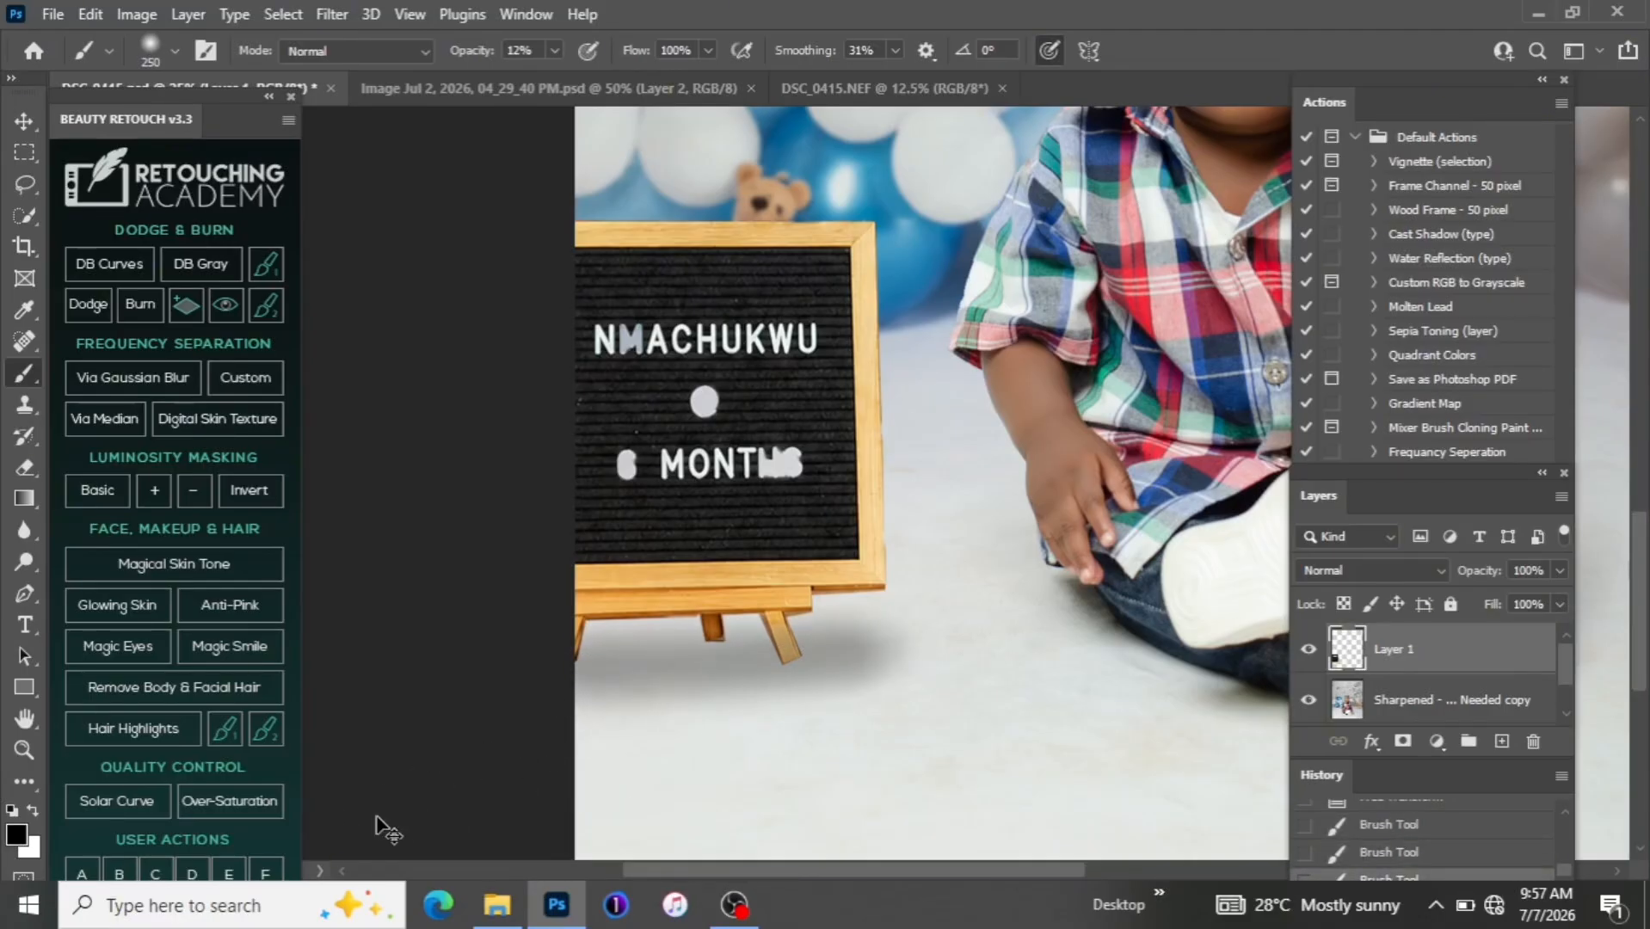
pyautogui.hotkey('ctrl', '-')
pyautogui.hotkey('ctrl', '+')
pyautogui.hotkey('ctrl', 'z')
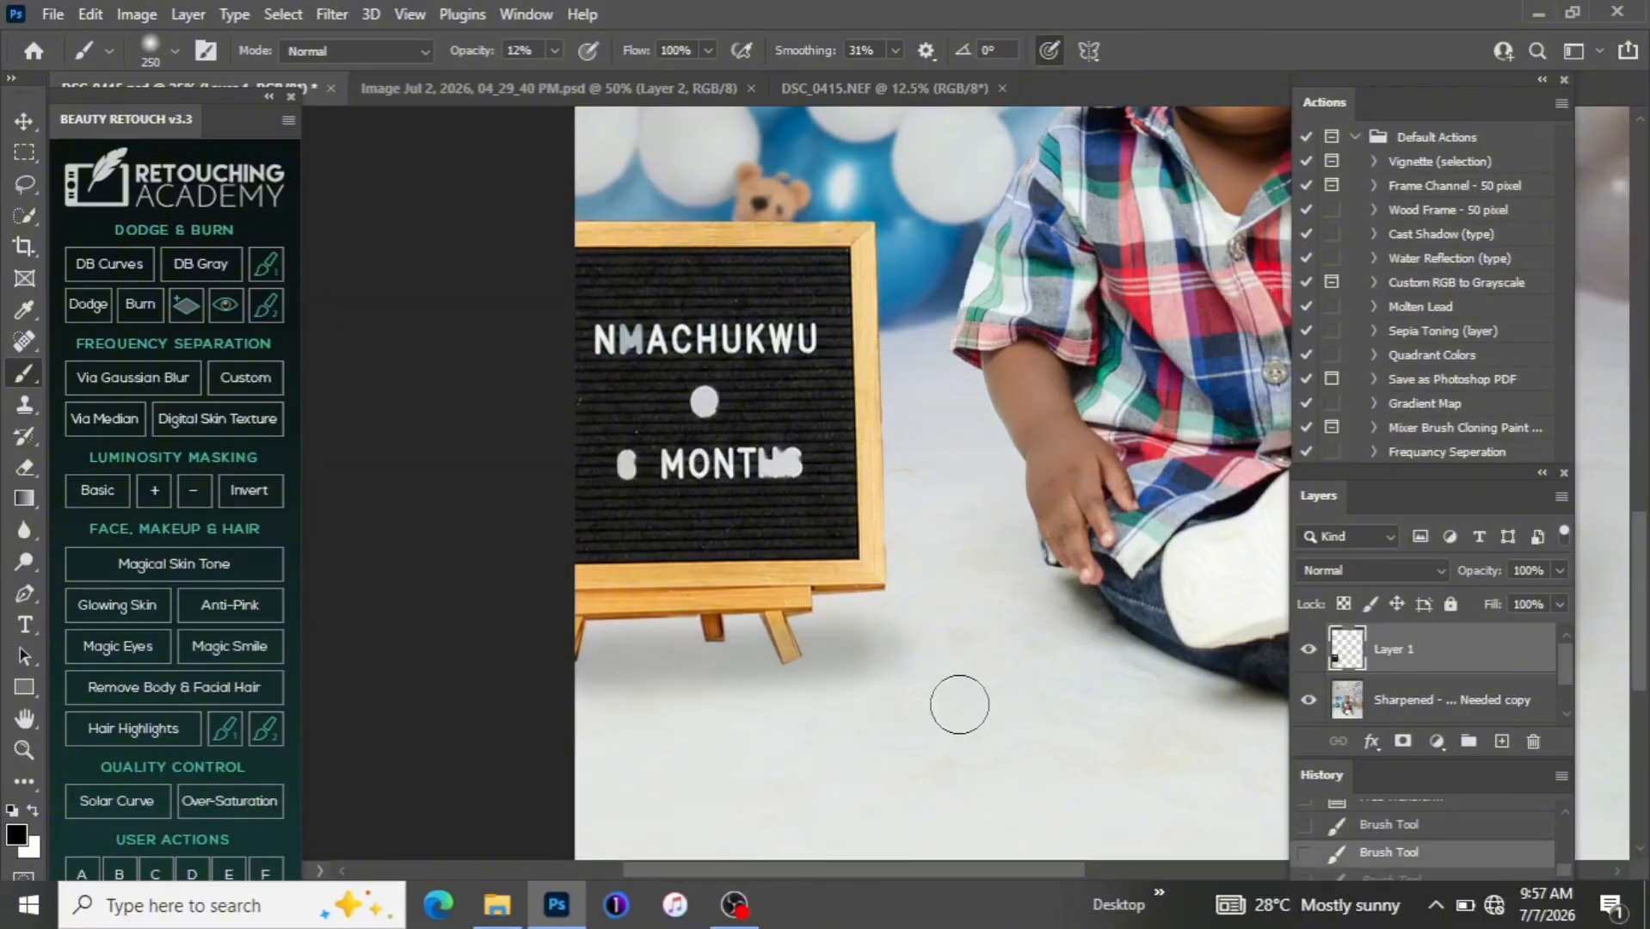
# Reduce the brush size to 90 and darken the contact shadows at the feet of the easel legs
pyautogui.press('[')
pyautogui.press('[')
pyautogui.press('[')
pyautogui.press('[')
pyautogui.press('[')
pyautogui.press('[')
pyautogui.click(788, 659)
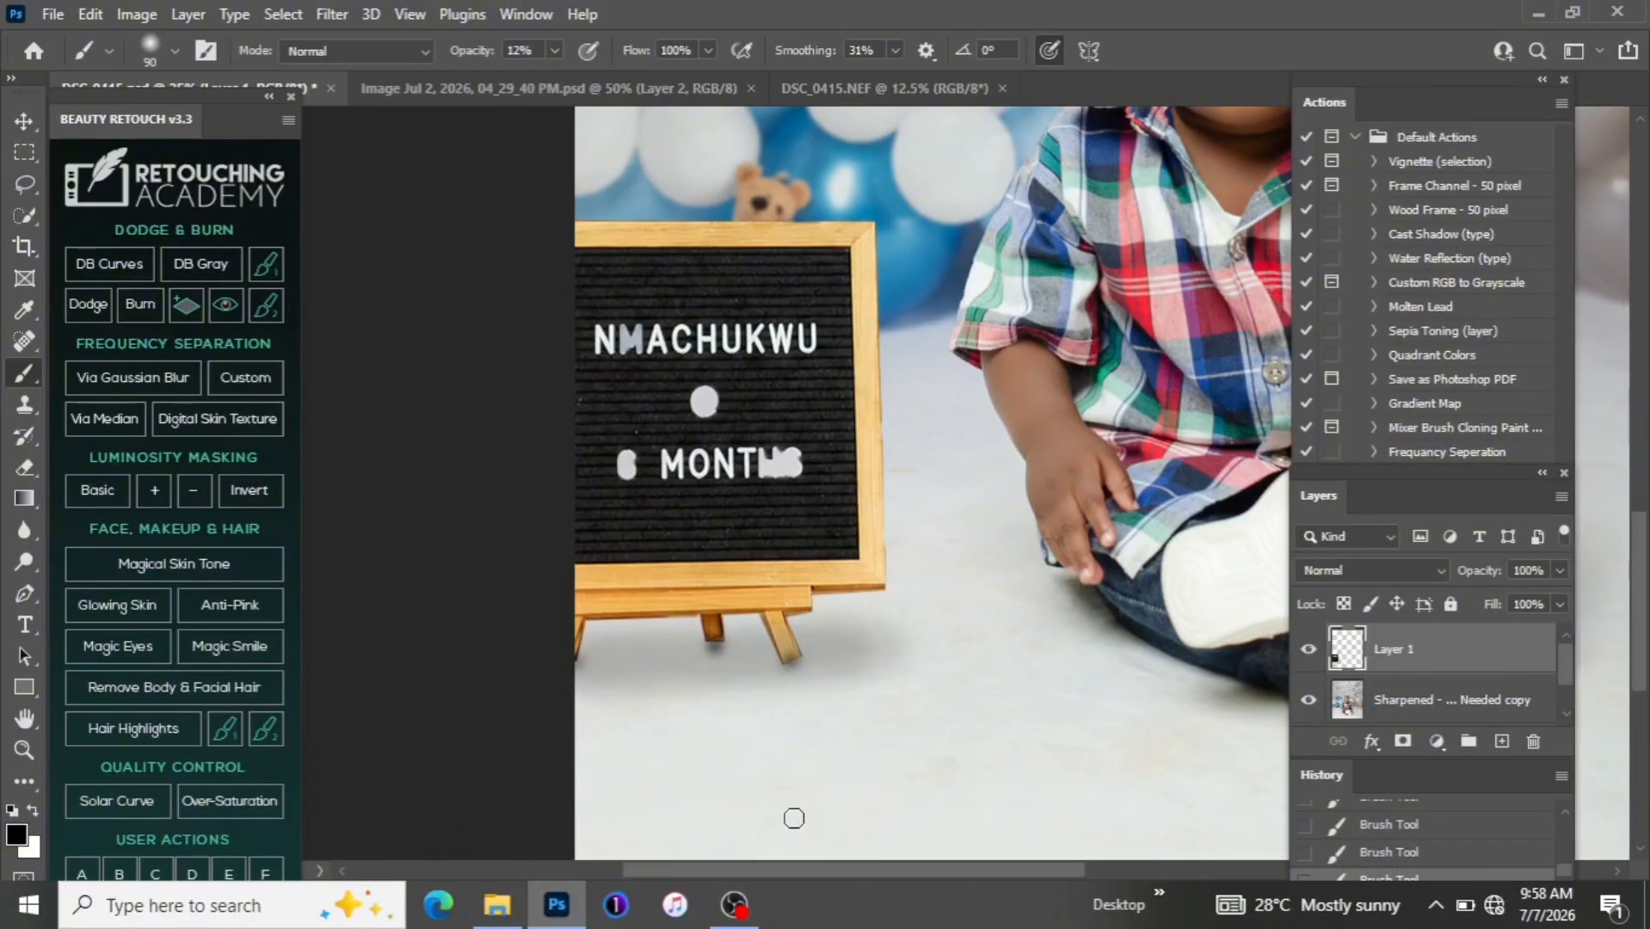
# Duplicate the letter board layer, flip the copy vertically and place it directly below the board as a reflection
pyautogui.press('v')
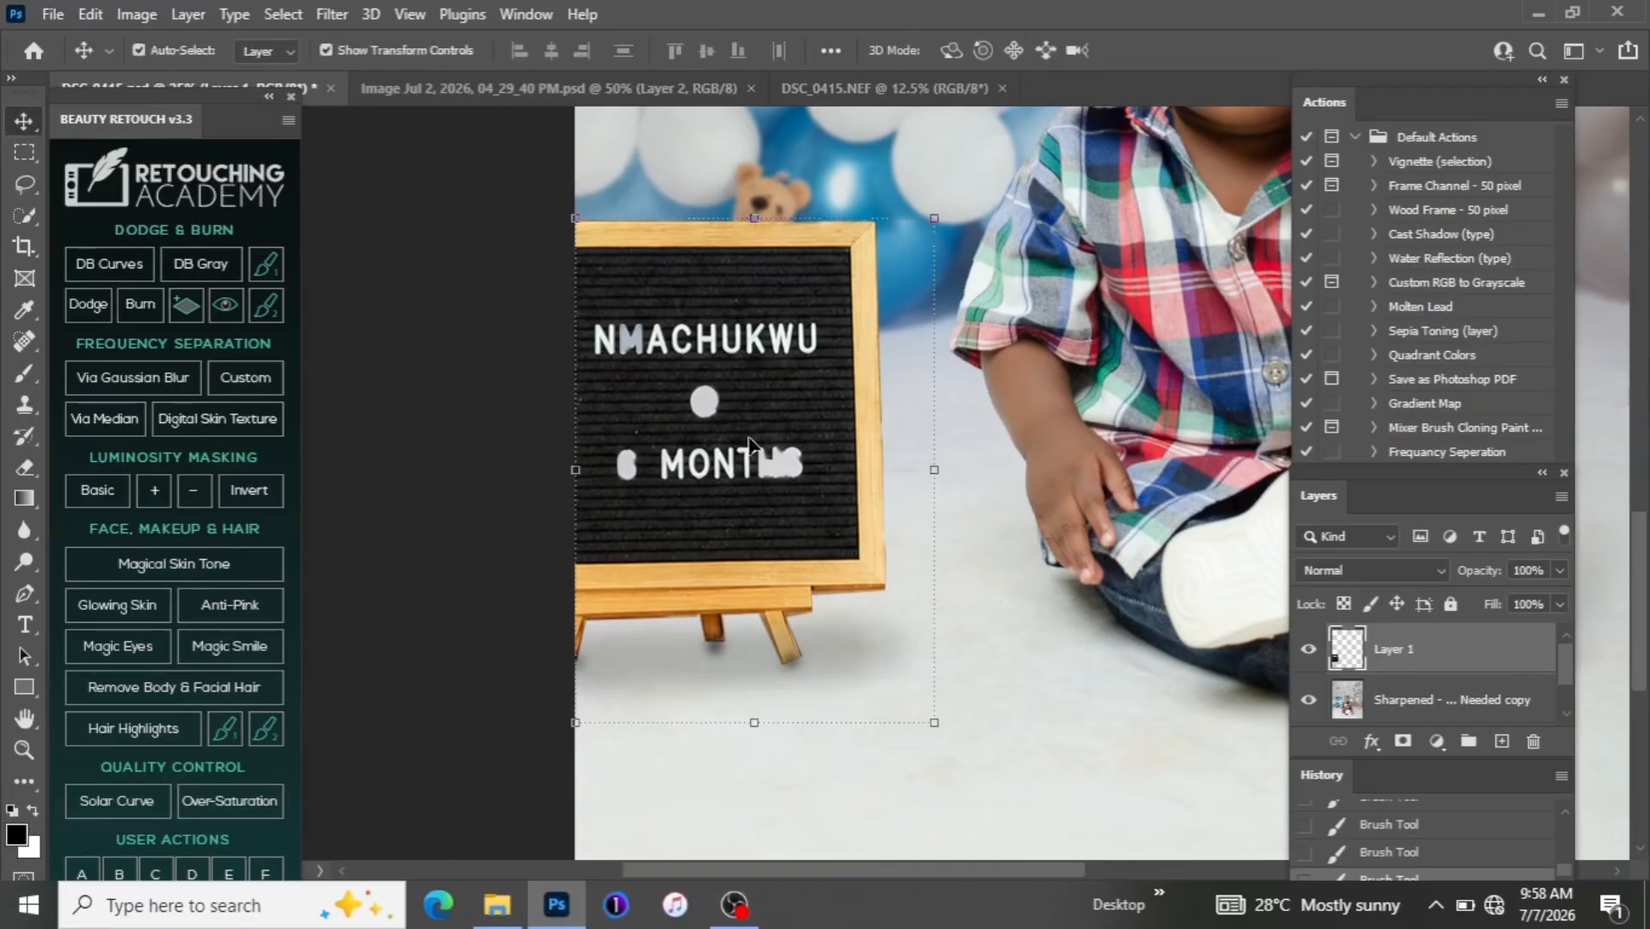
pyautogui.hotkey('ctrl', 'j')
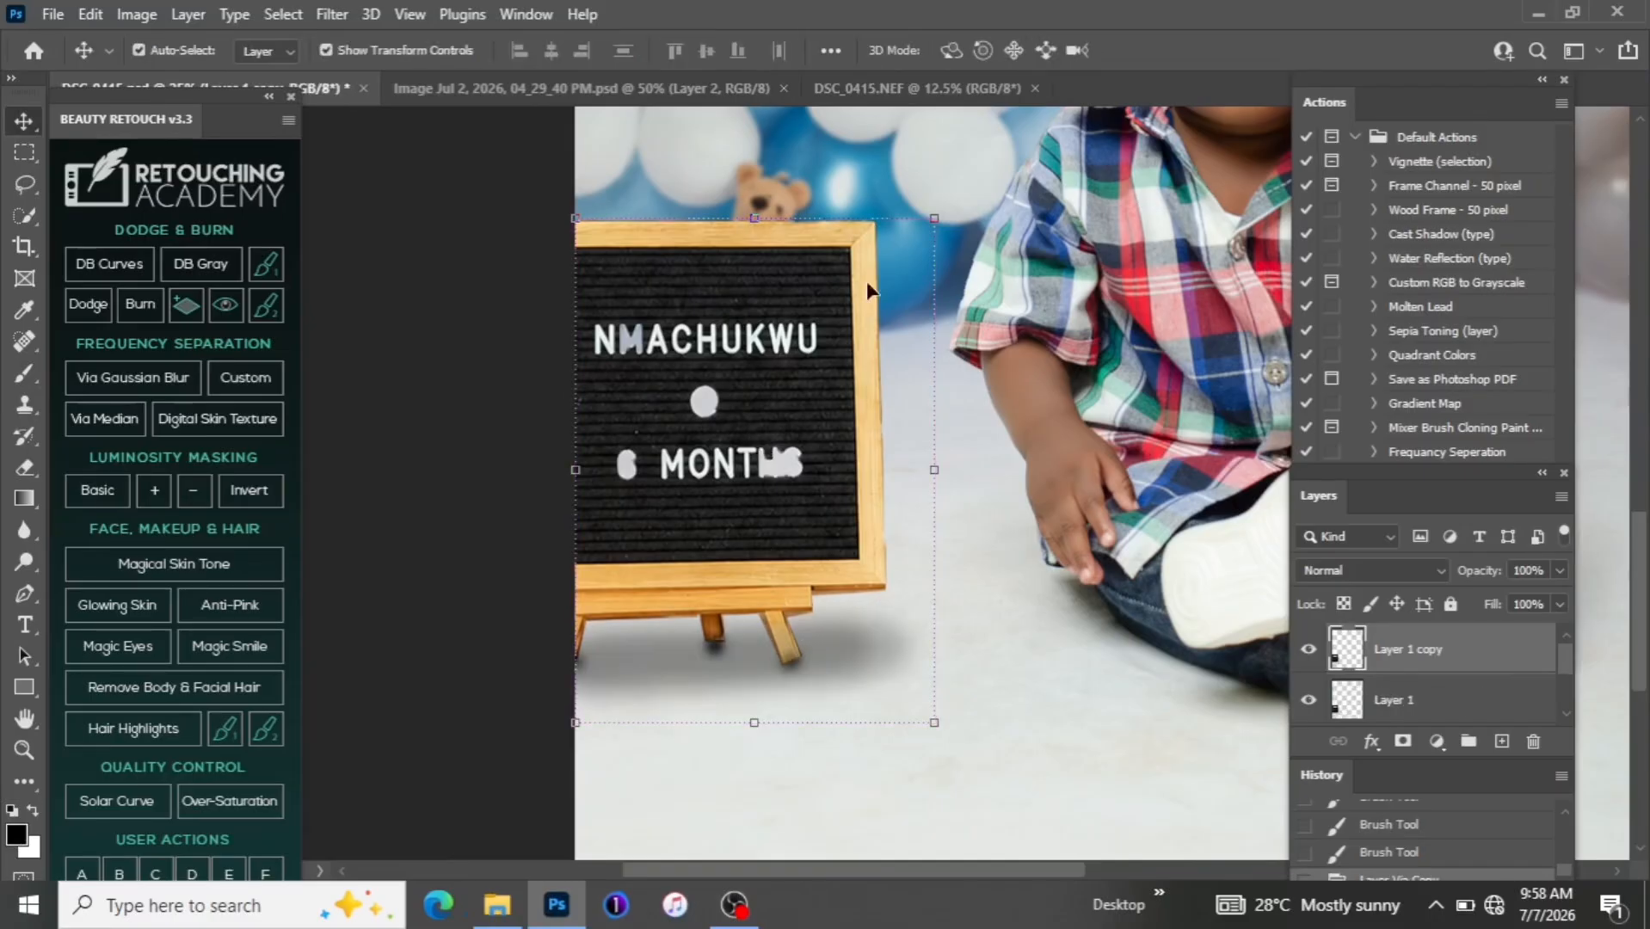
pyautogui.hotkey('ctrl', 't')
pyautogui.rightClick(934, 221)
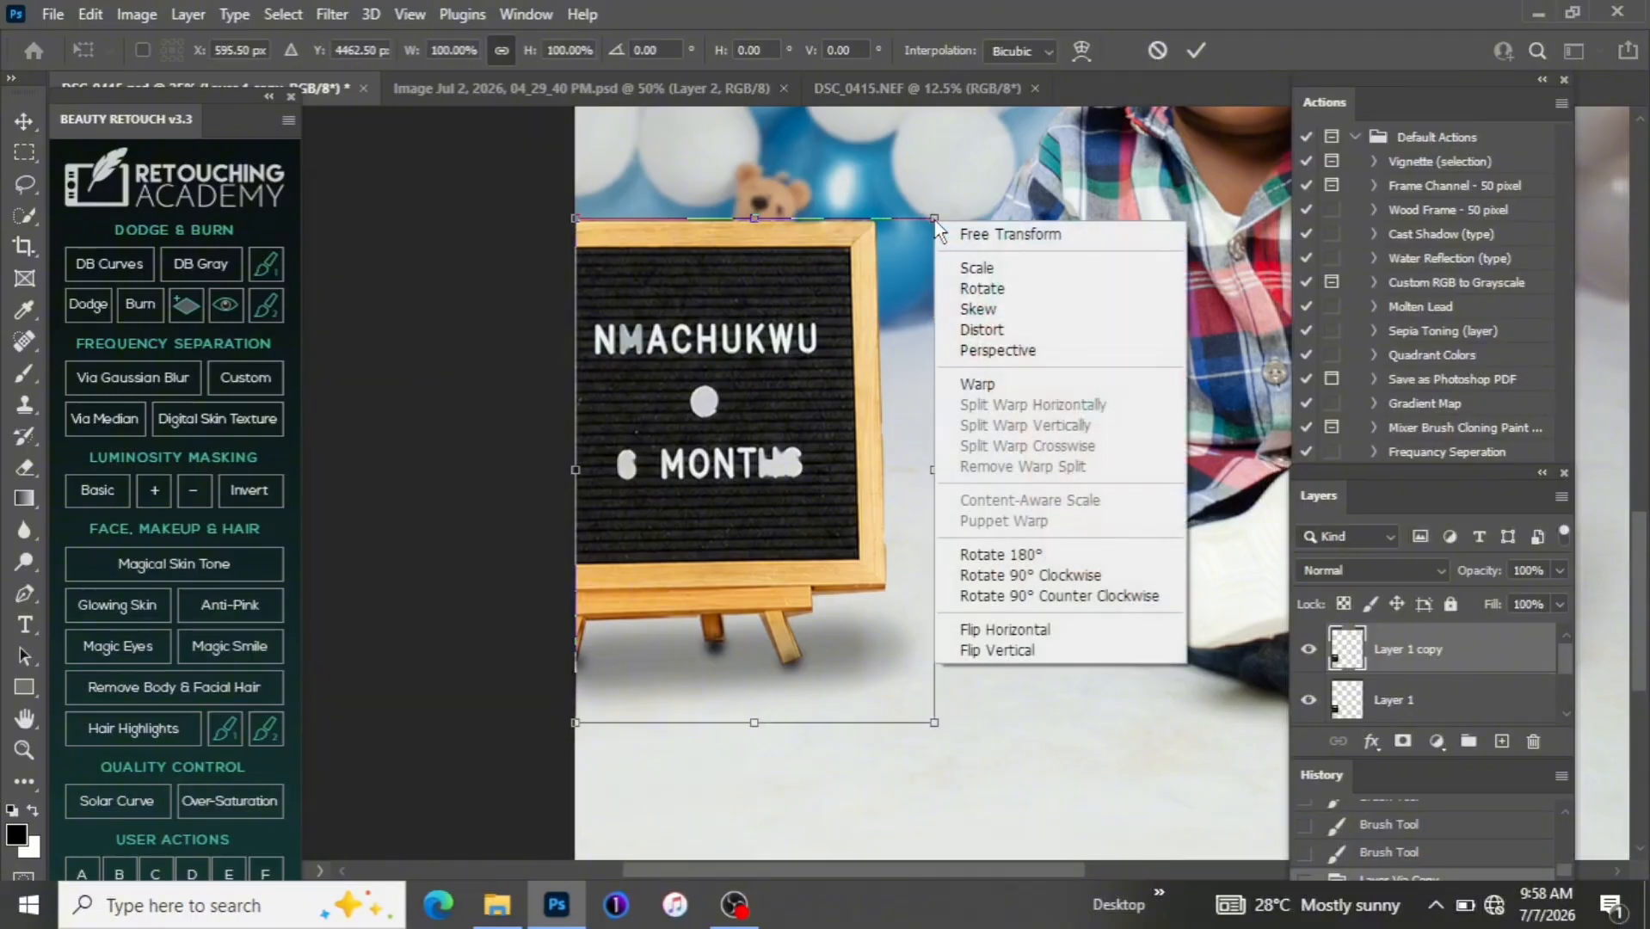
pyautogui.click(997, 650)
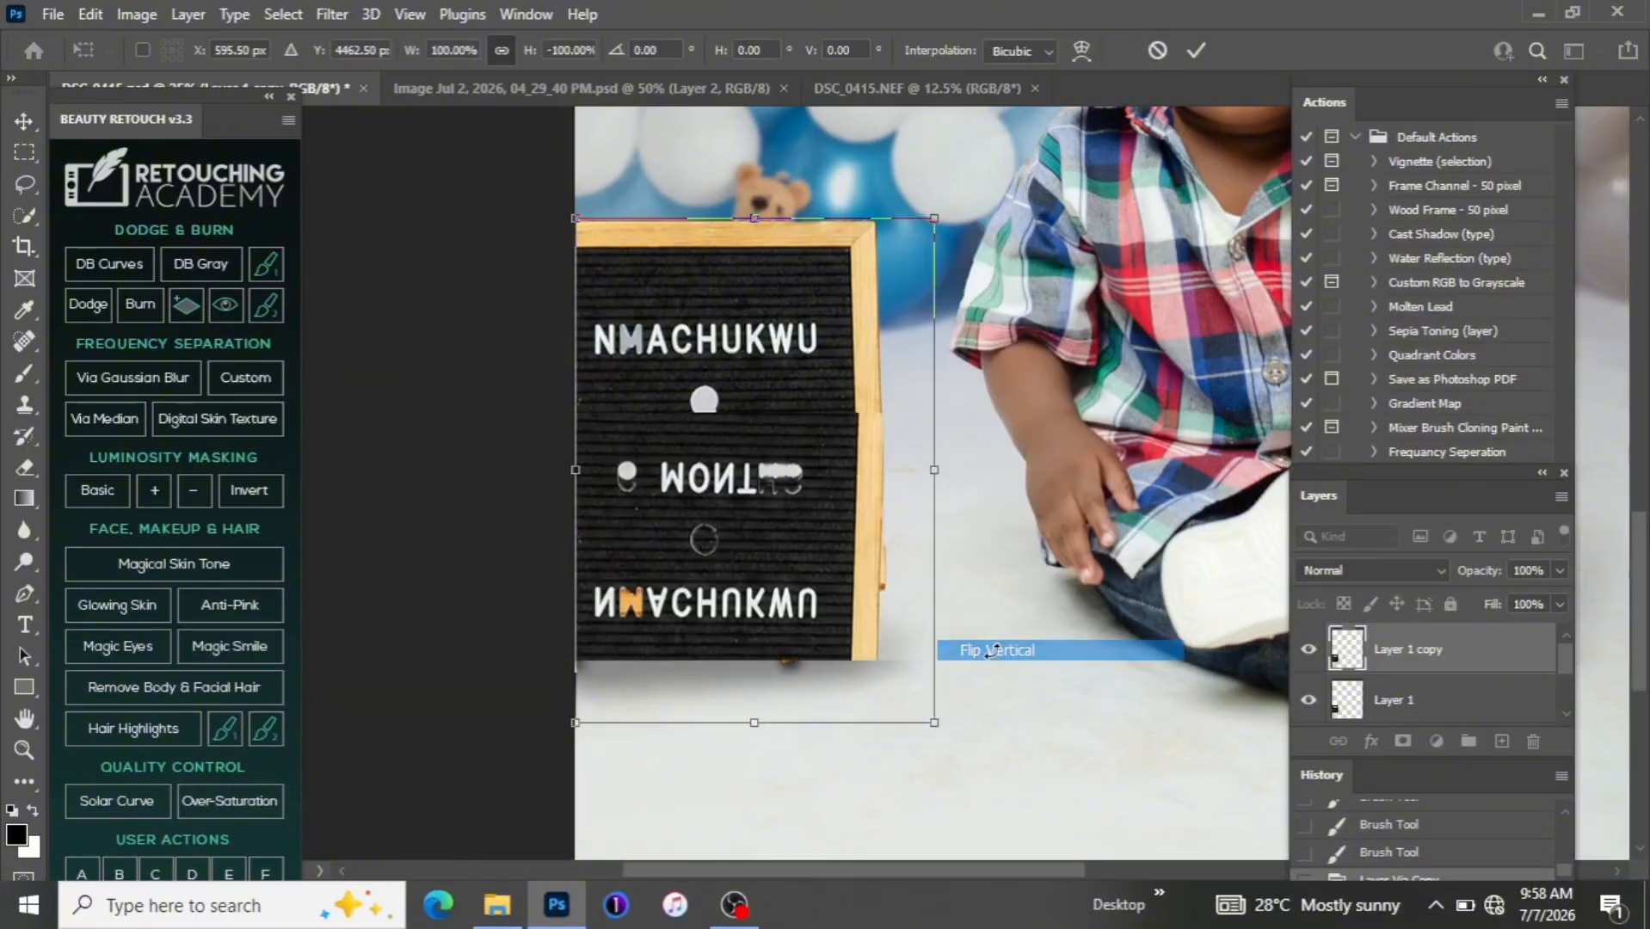
pyautogui.moveTo(761, 370); pyautogui.dragTo(751, 710)
pyautogui.press('Return')
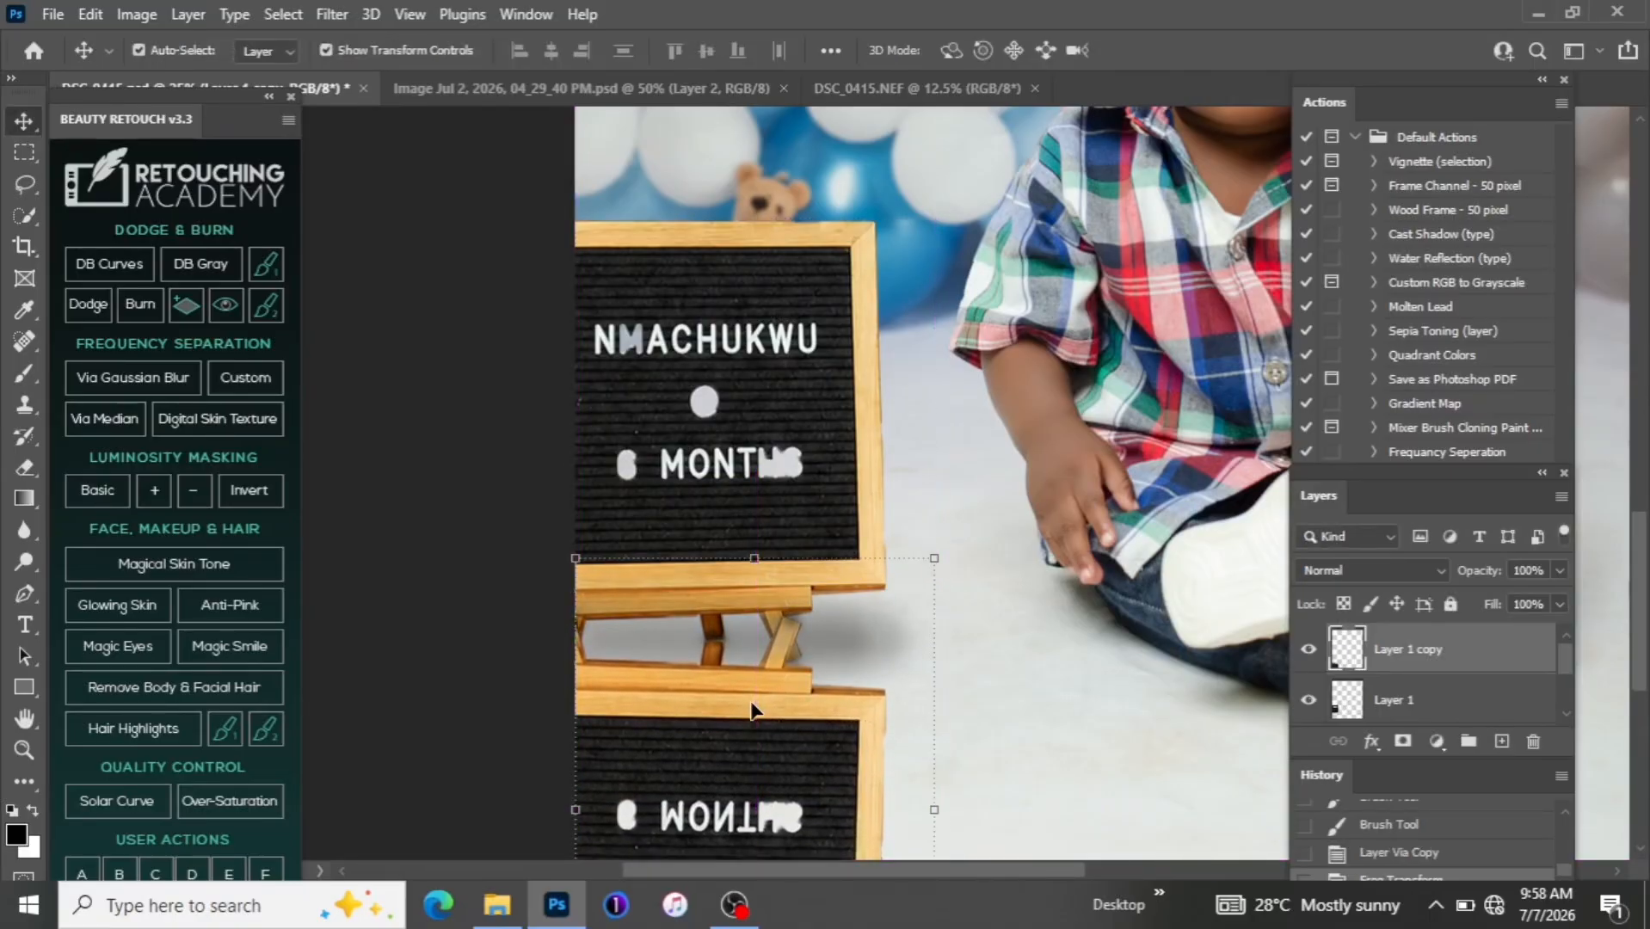
# Send the flipped copy behind the letter board layer and lower its opacity to 13%
pyautogui.hotkey('ctrl', '[')
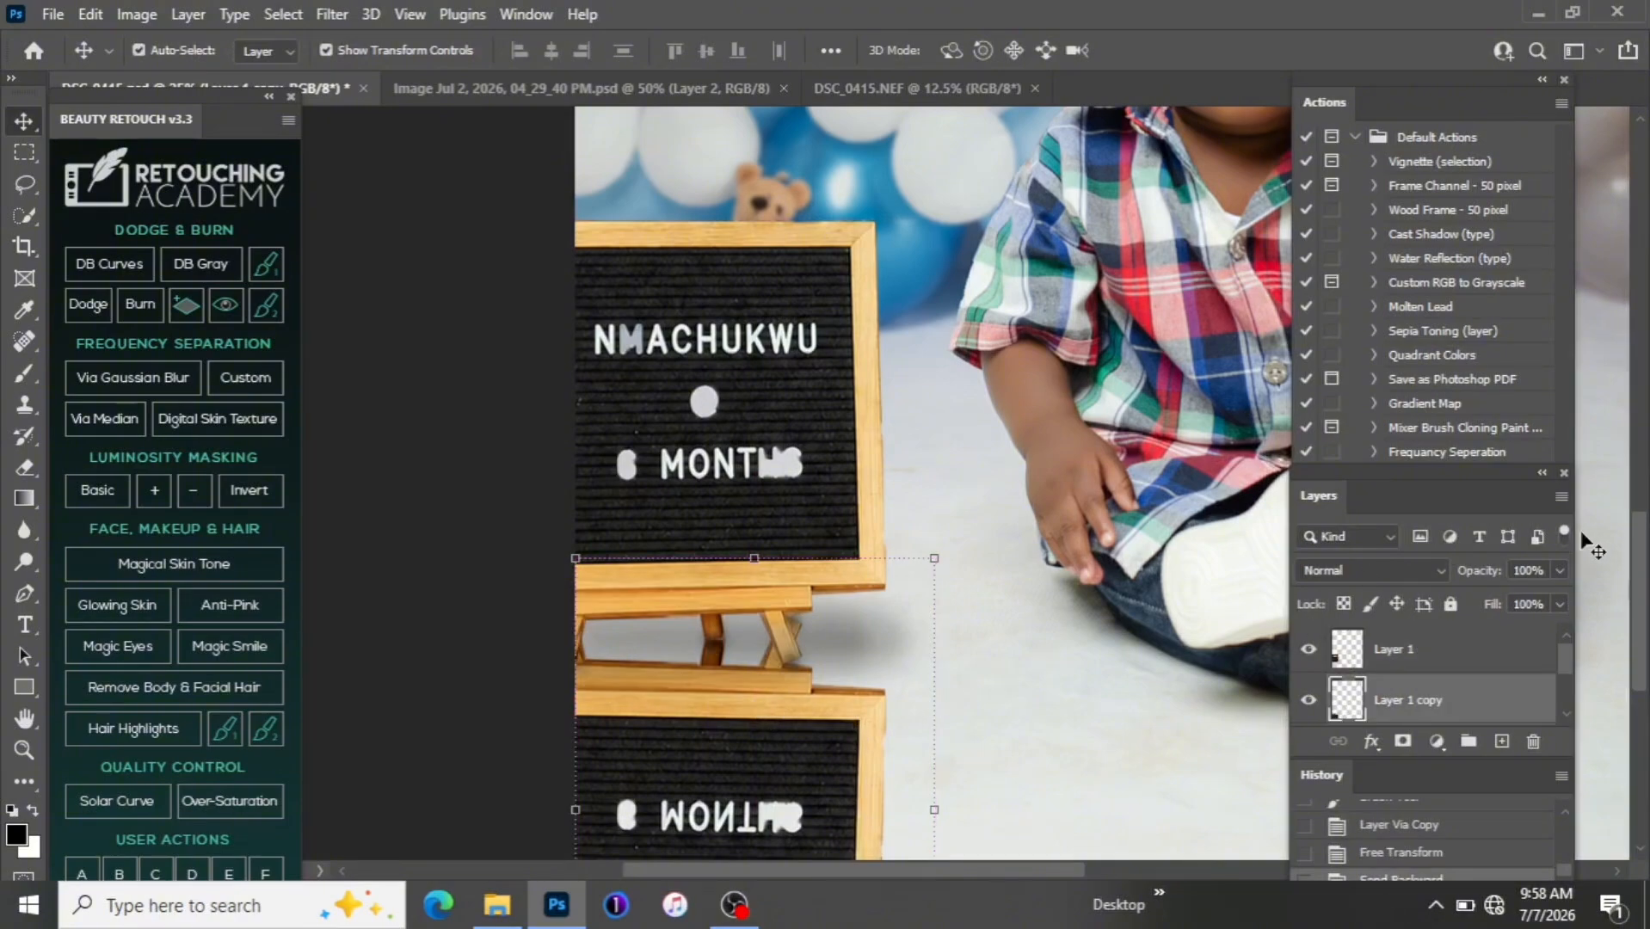
pyautogui.click(1560, 570)
pyautogui.moveTo(1562, 596); pyautogui.dragTo(1460, 607)
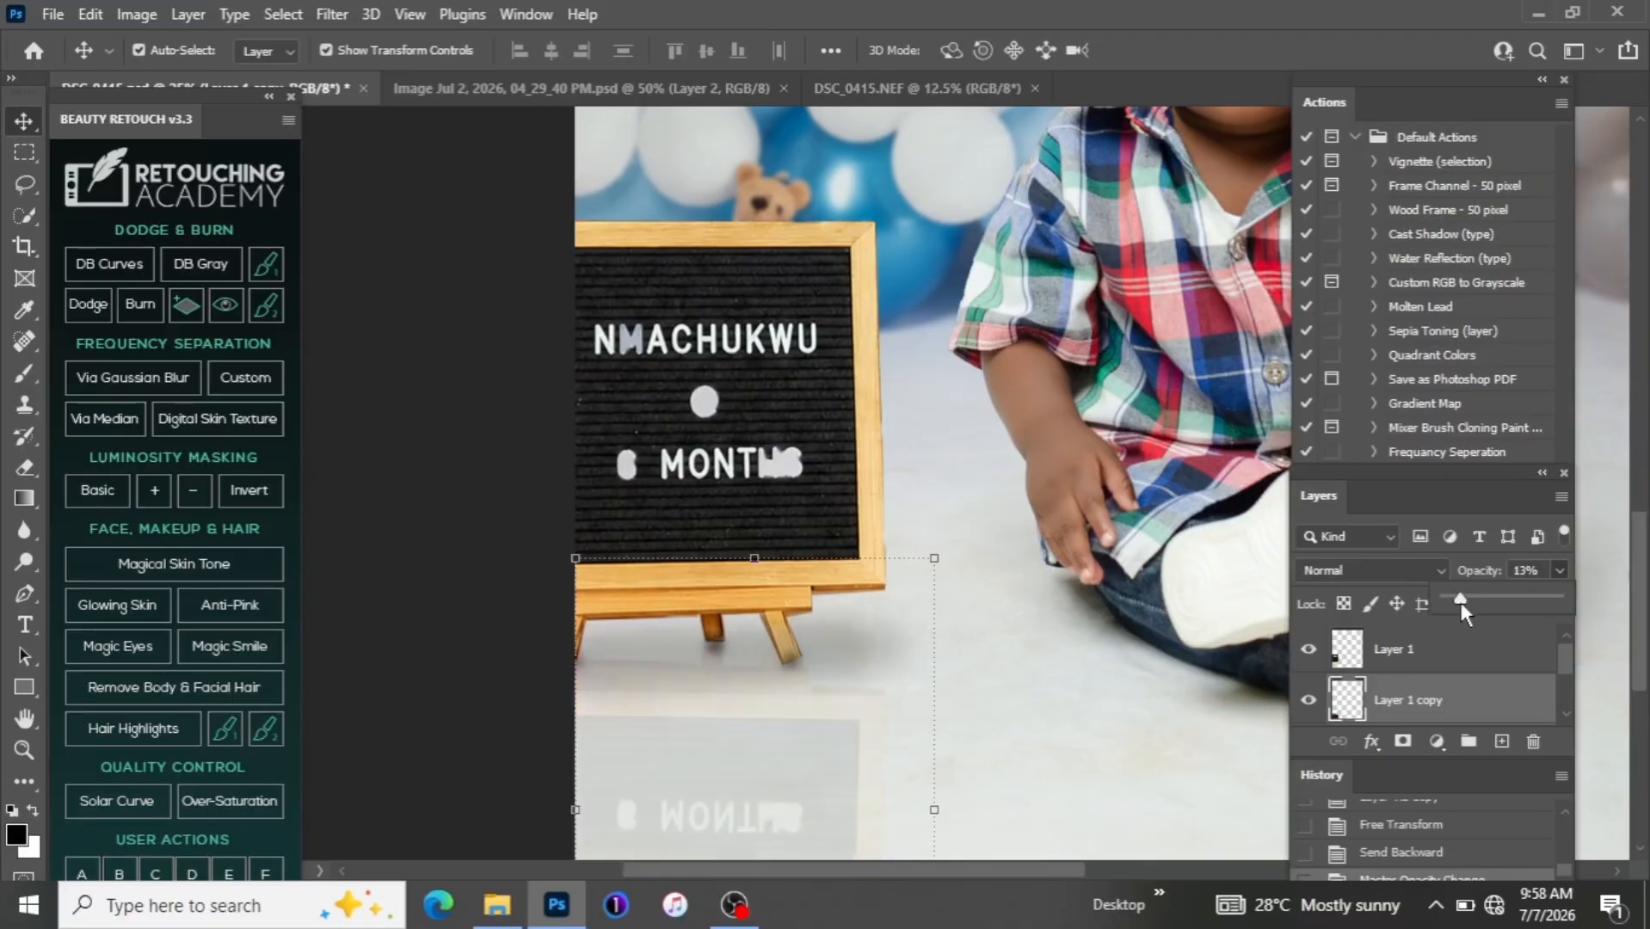
# Examine the letter board's reflection, the child's face and the overall composite at several magnifications
pyautogui.press('l')
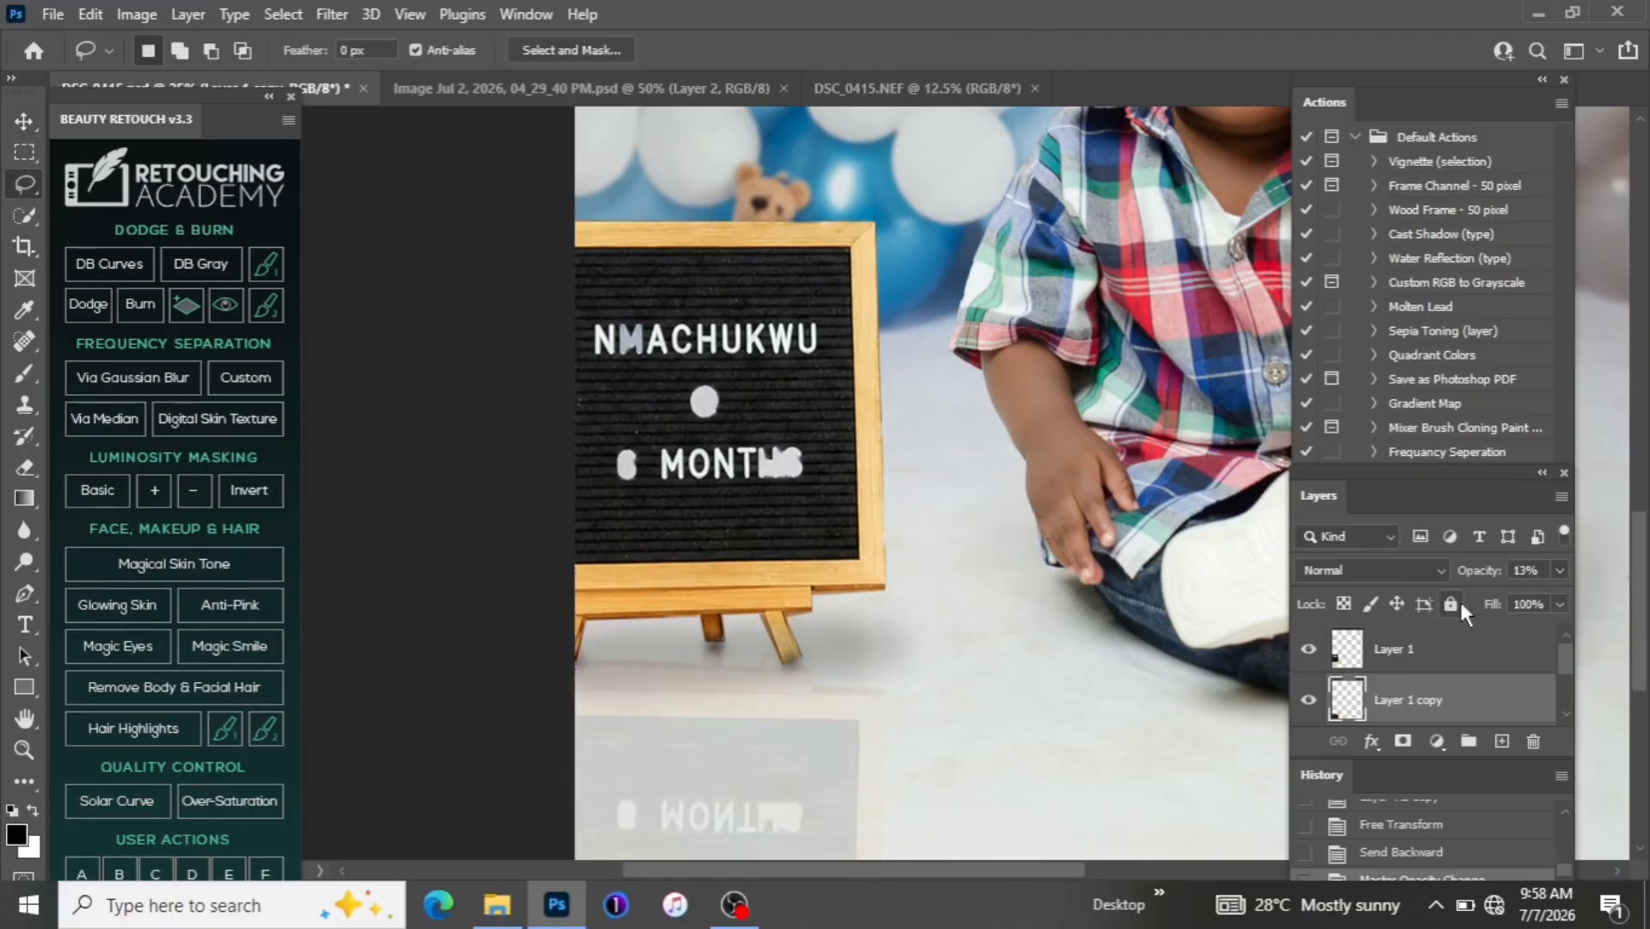
pyautogui.hotkey('ctrl', '-')
pyautogui.hotkey('ctrl', '-')
pyautogui.hotkey('ctrl', '-')
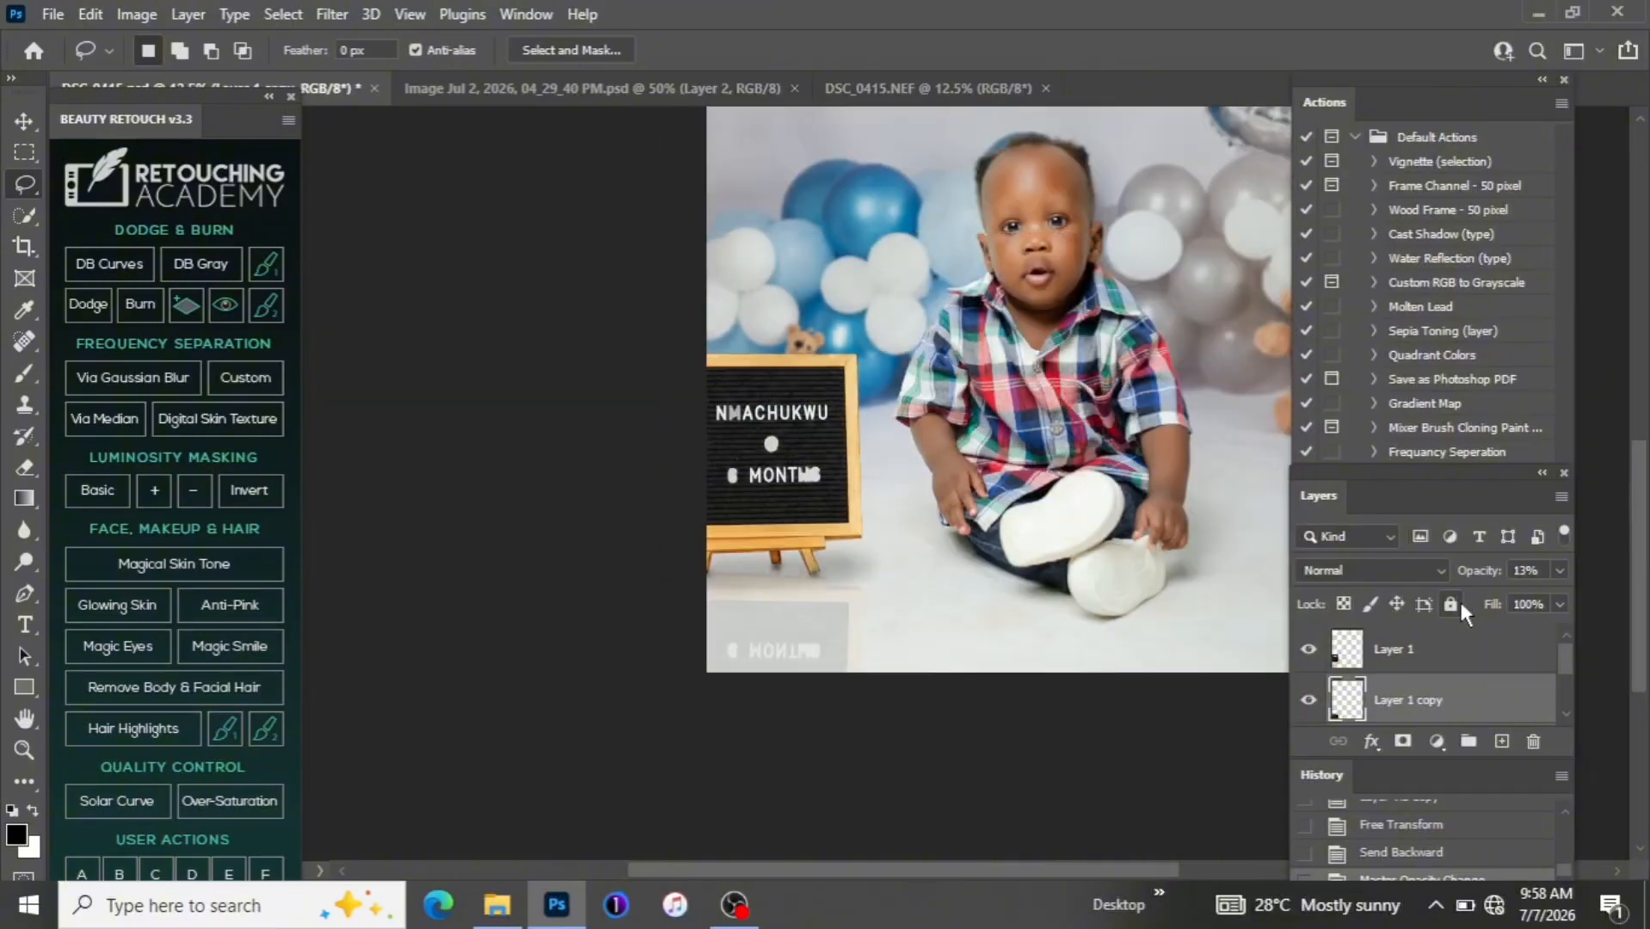
pyautogui.hotkey('ctrl', '+')
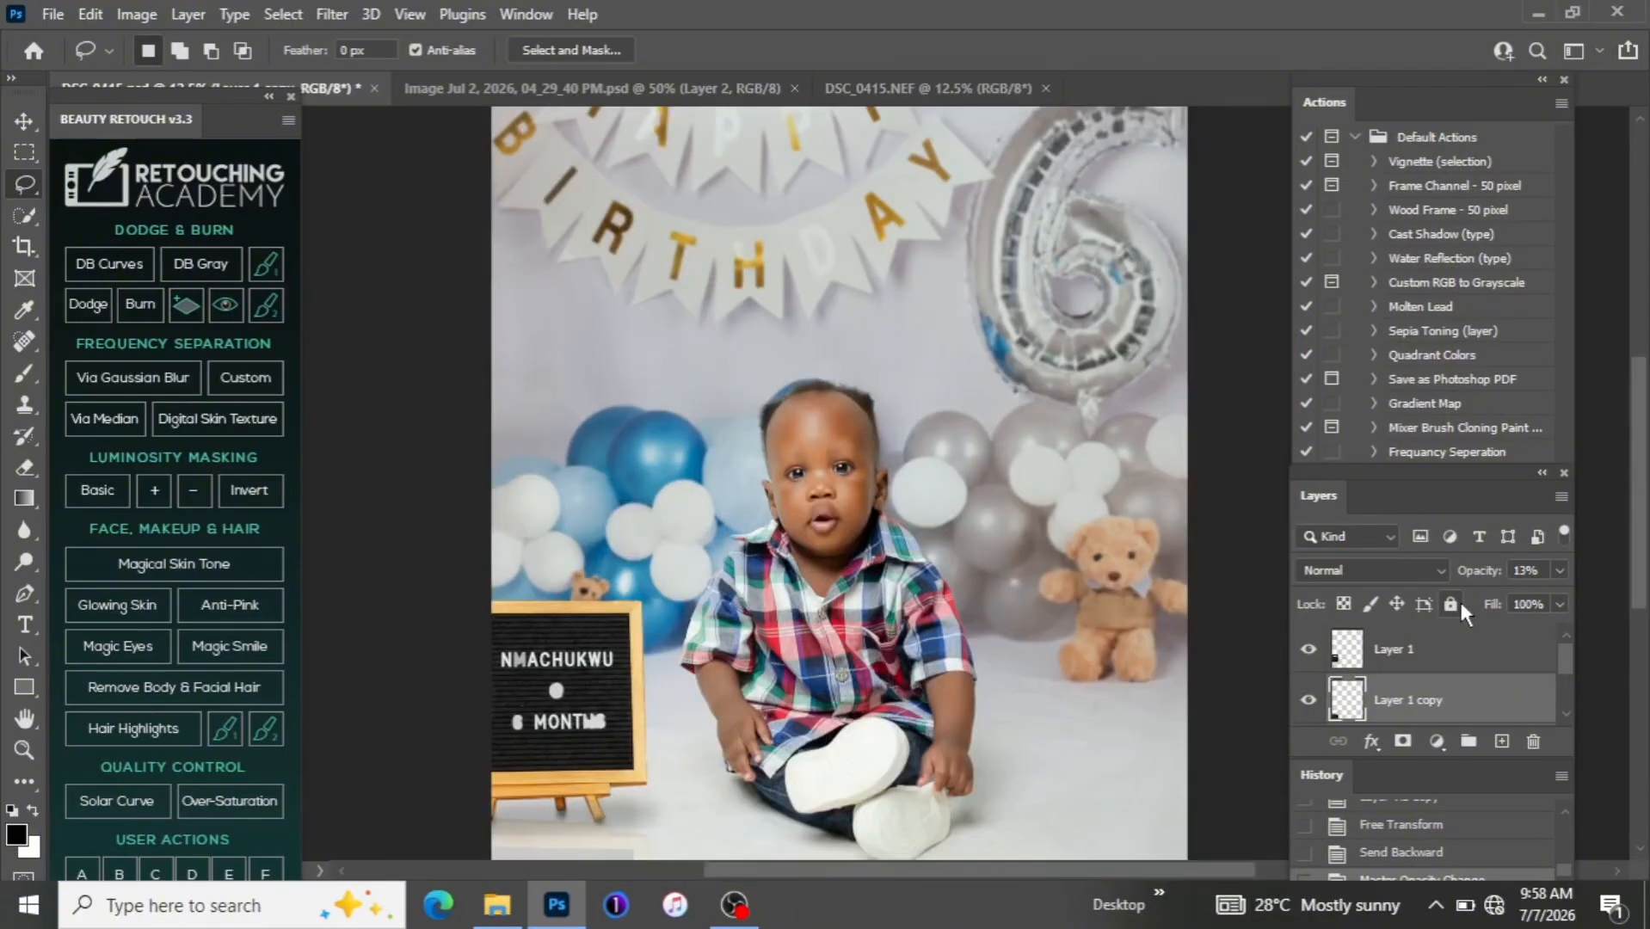
pyautogui.moveTo(1645, 452); pyautogui.dragTo(1645, 486)
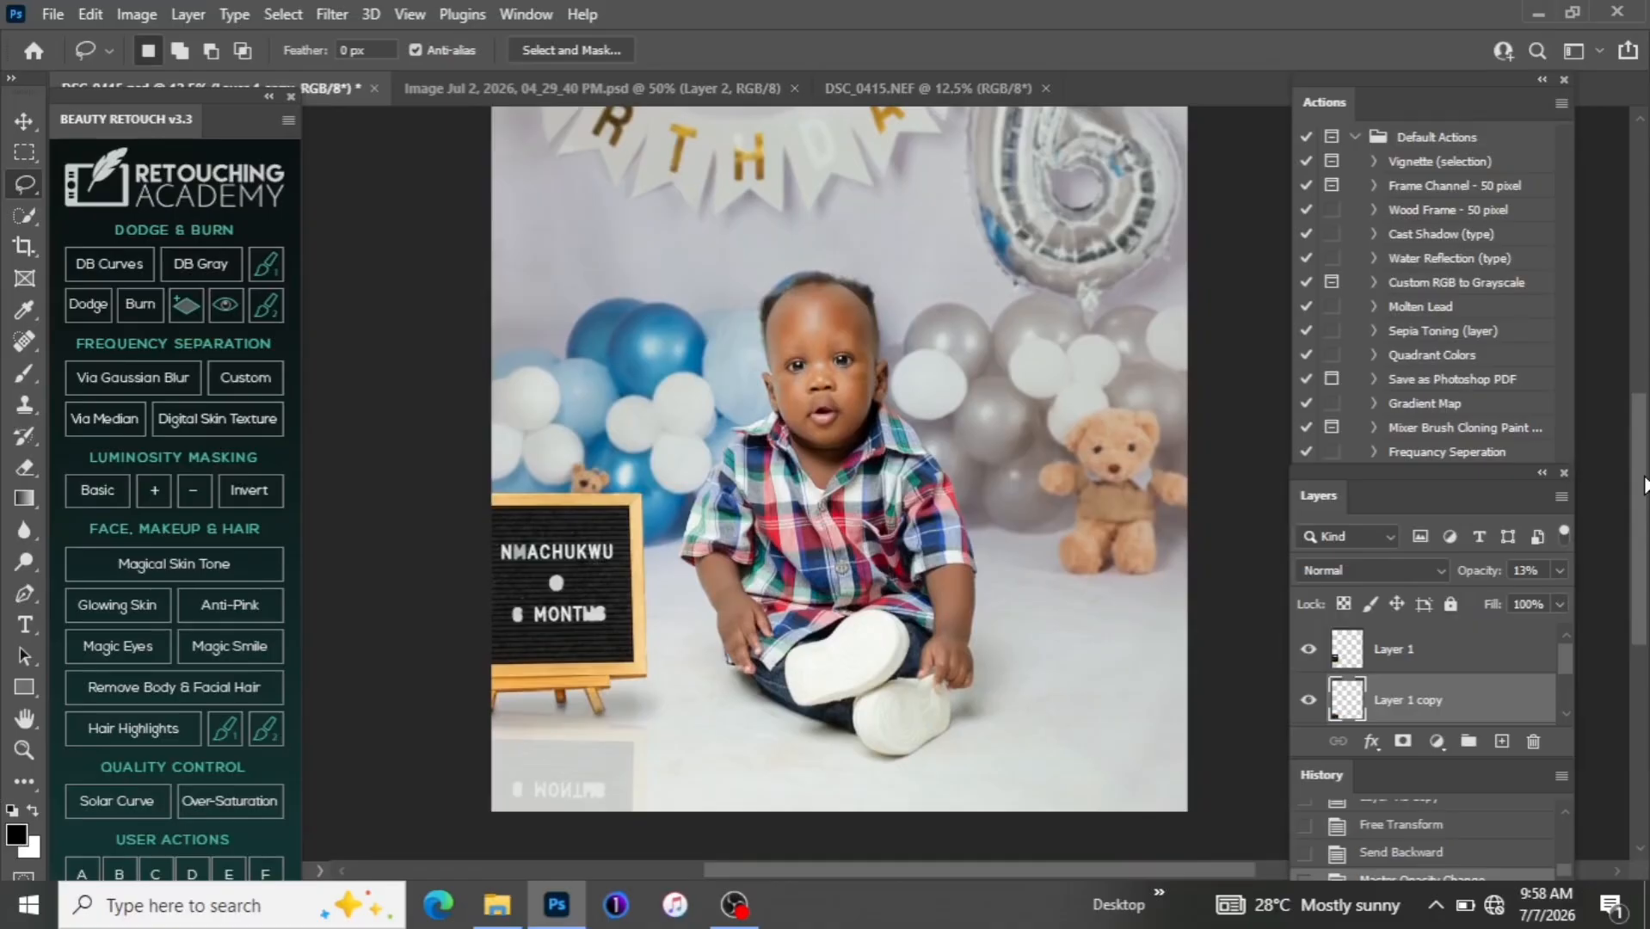
pyautogui.hotkey('ctrl', '+')
pyautogui.hotkey('ctrl', '+')
pyautogui.hotkey('ctrl', '-')
pyautogui.hotkey('ctrl', '-')
pyautogui.hotkey('ctrl', '-')
pyautogui.hotkey('ctrl', '+')
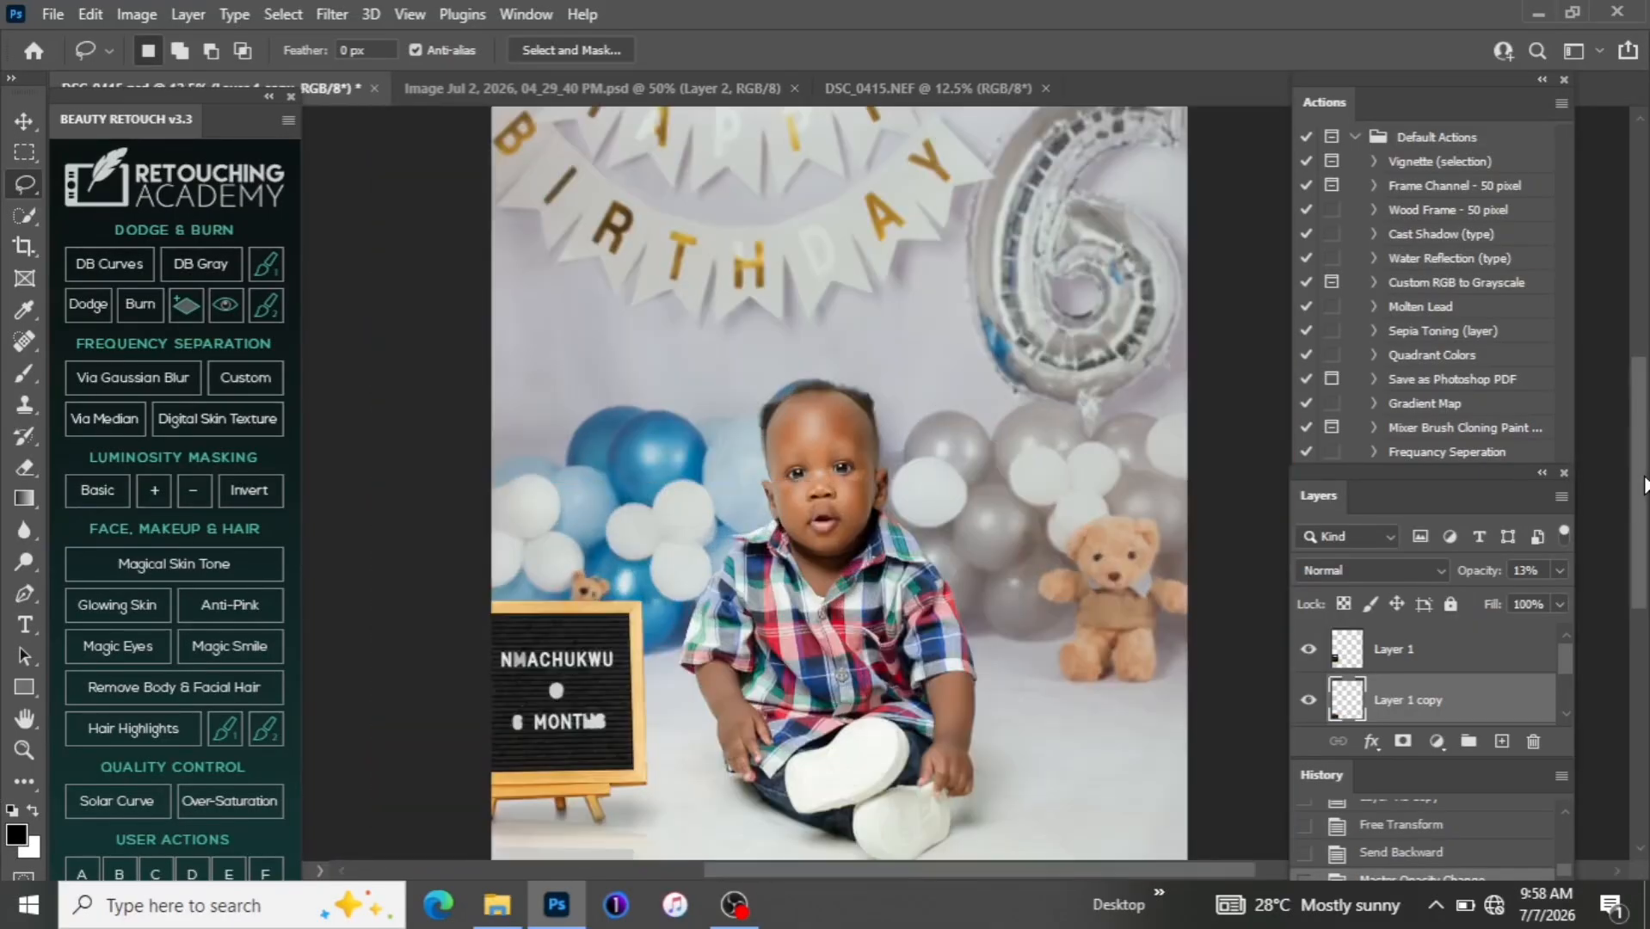
pyautogui.hotkey('ctrl', '+')
pyautogui.hotkey('ctrl', '+')
pyautogui.hotkey('ctrl', '+')
pyautogui.hotkey('ctrl', '+')
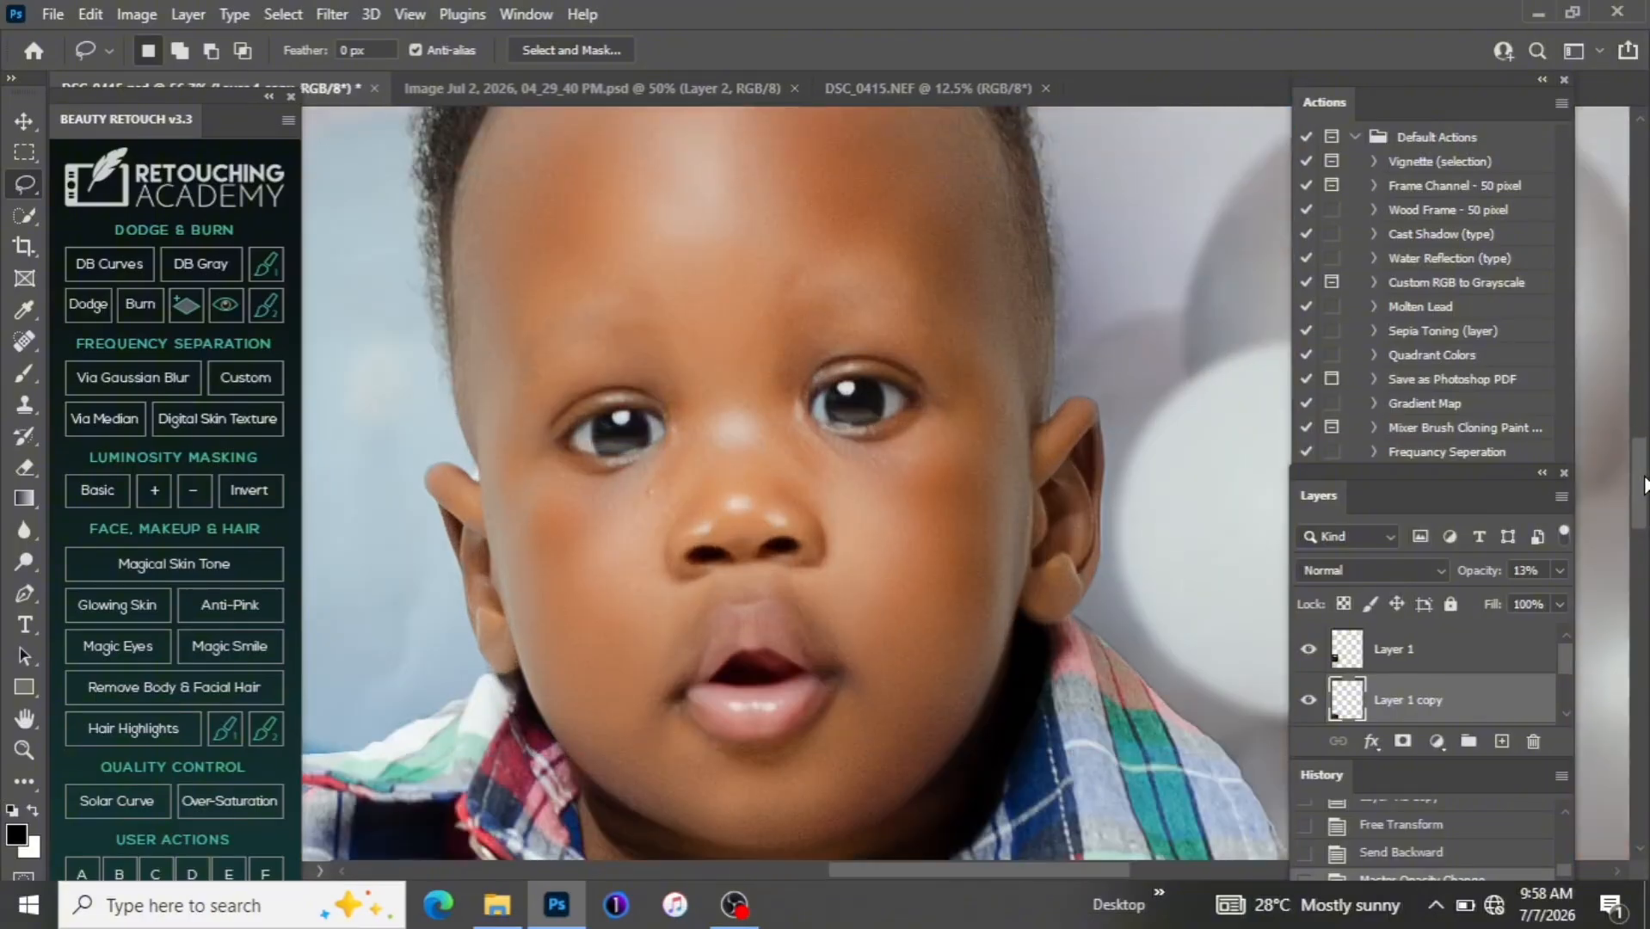
pyautogui.hotkey('ctrl', '-')
pyautogui.hotkey('ctrl', '-')
pyautogui.hotkey('ctrl', '-')
pyautogui.hotkey('ctrl', '-')
pyautogui.hotkey('ctrl', '-')
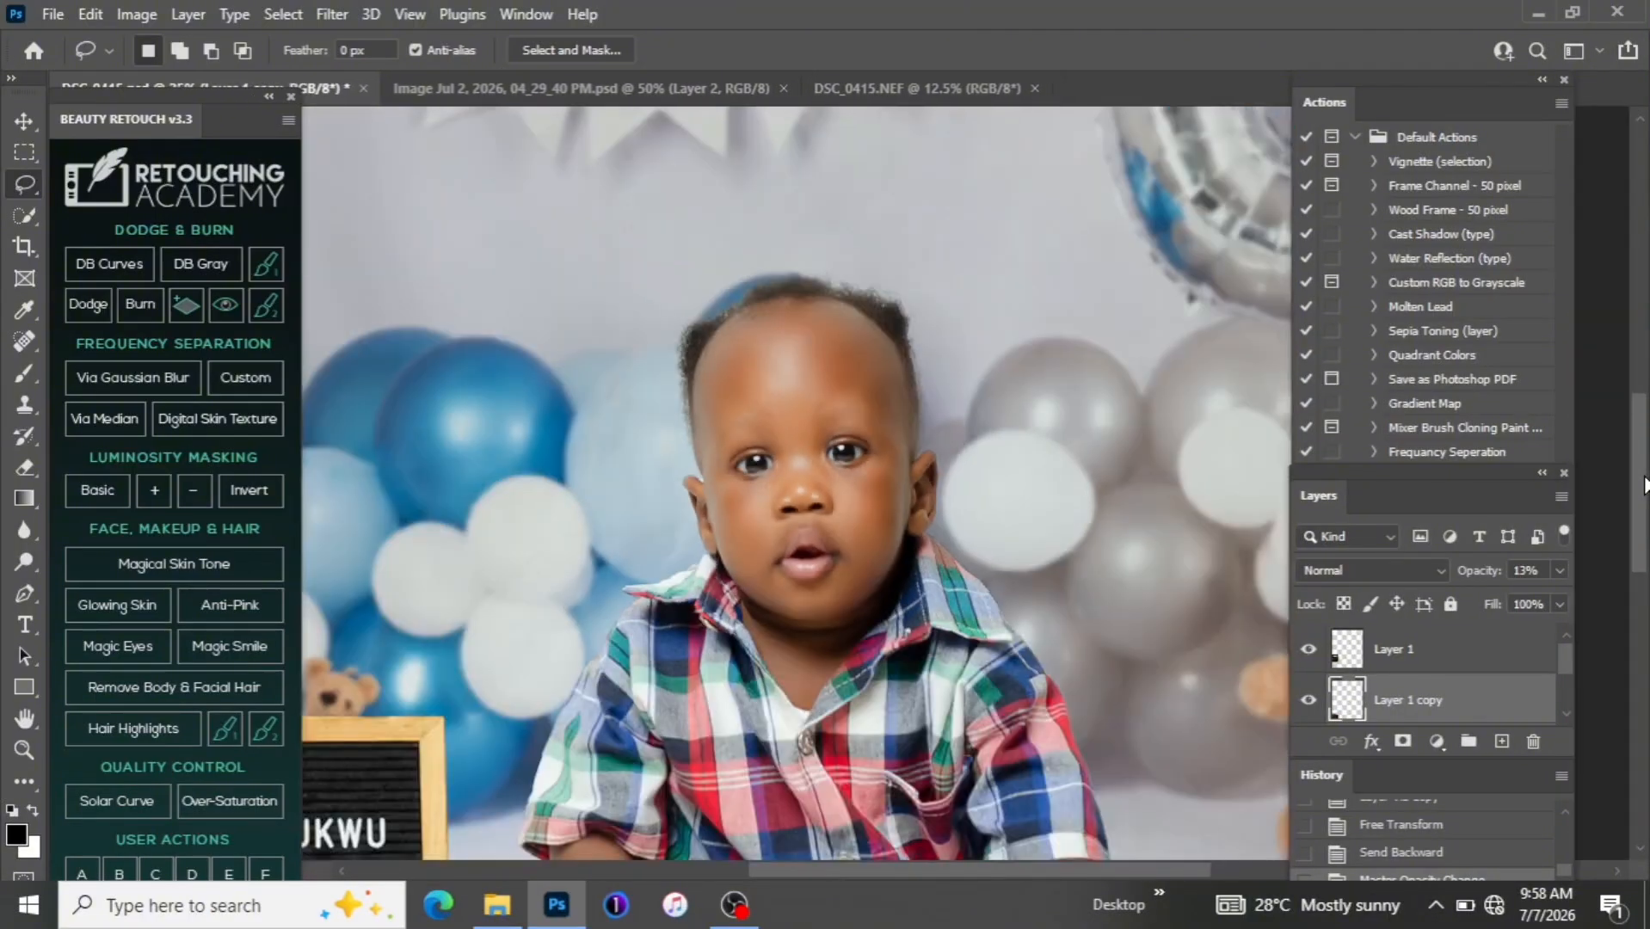
pyautogui.hotkey('ctrl', '+')
pyautogui.hotkey('ctrl', '+')
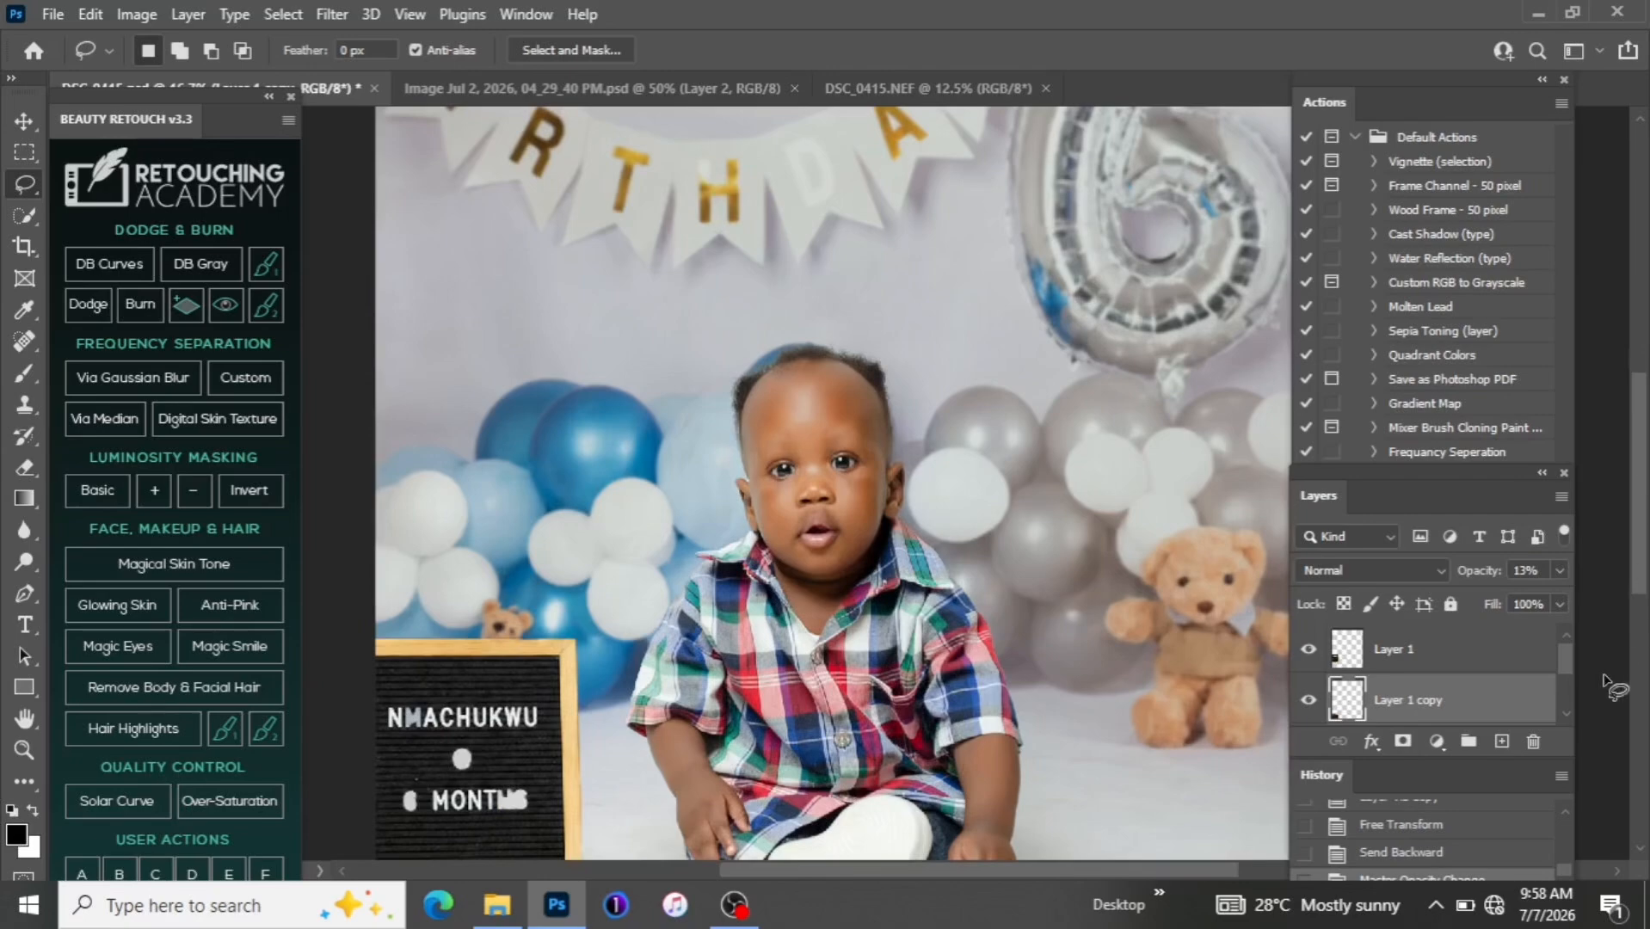
# Add a Hue/Saturation adjustment layer above the sharpened copy and raise the master saturation slightly
pyautogui.moveTo(1557, 658); pyautogui.dragTo(1557, 680)
pyautogui.click(1491, 682)
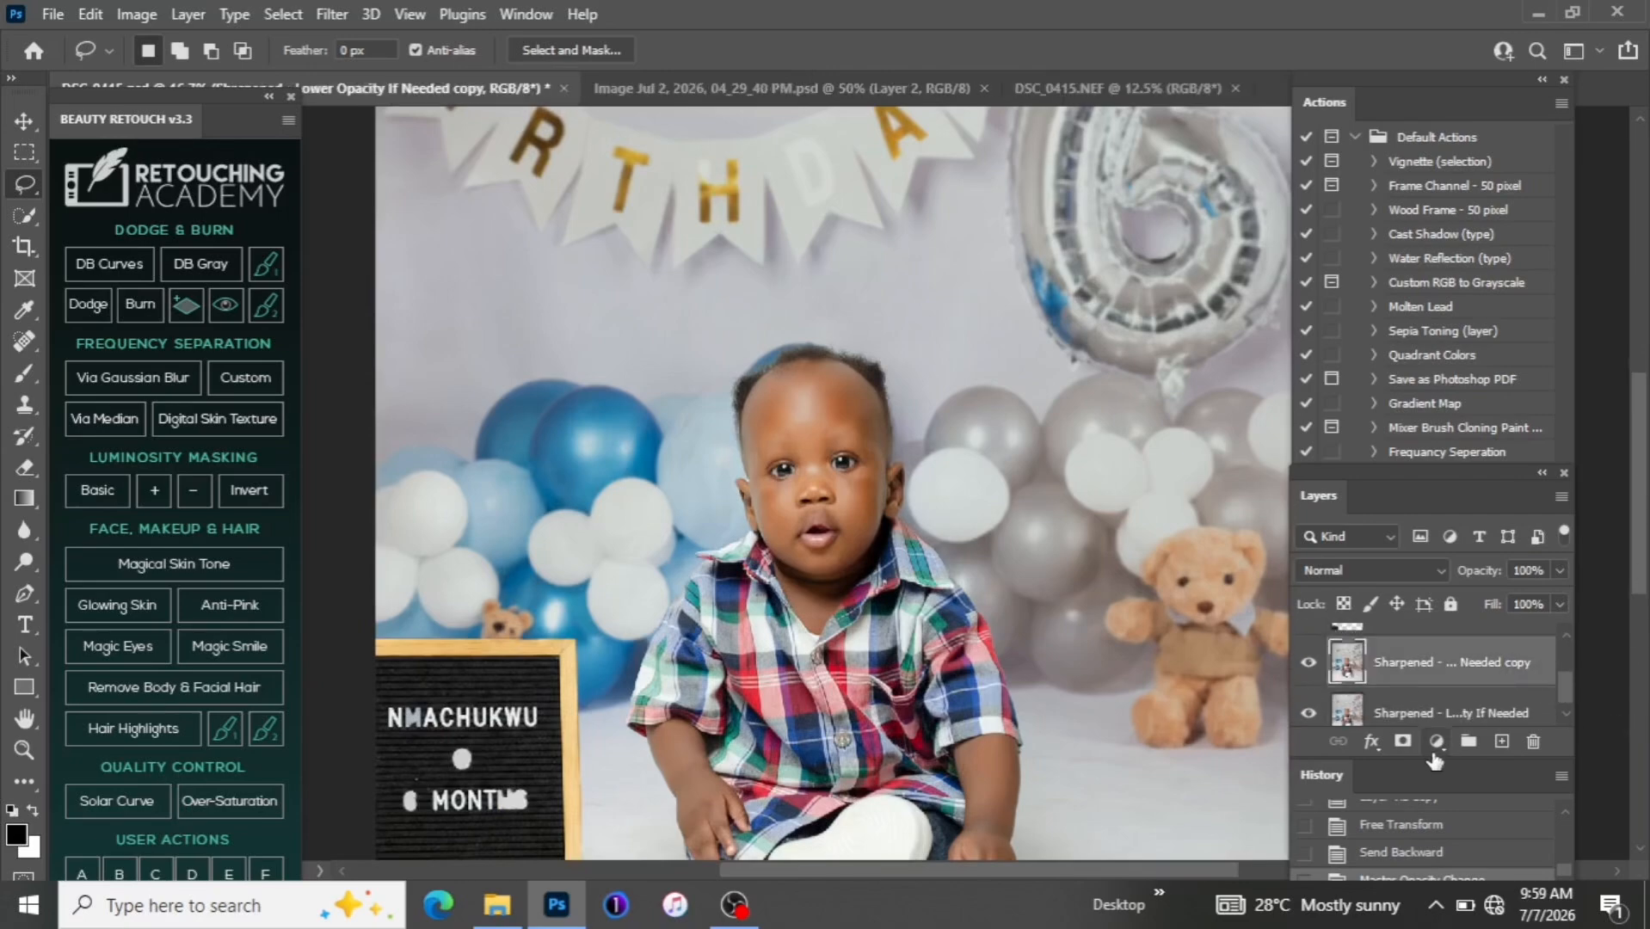
pyautogui.click(1435, 744)
pyautogui.click(1498, 510)
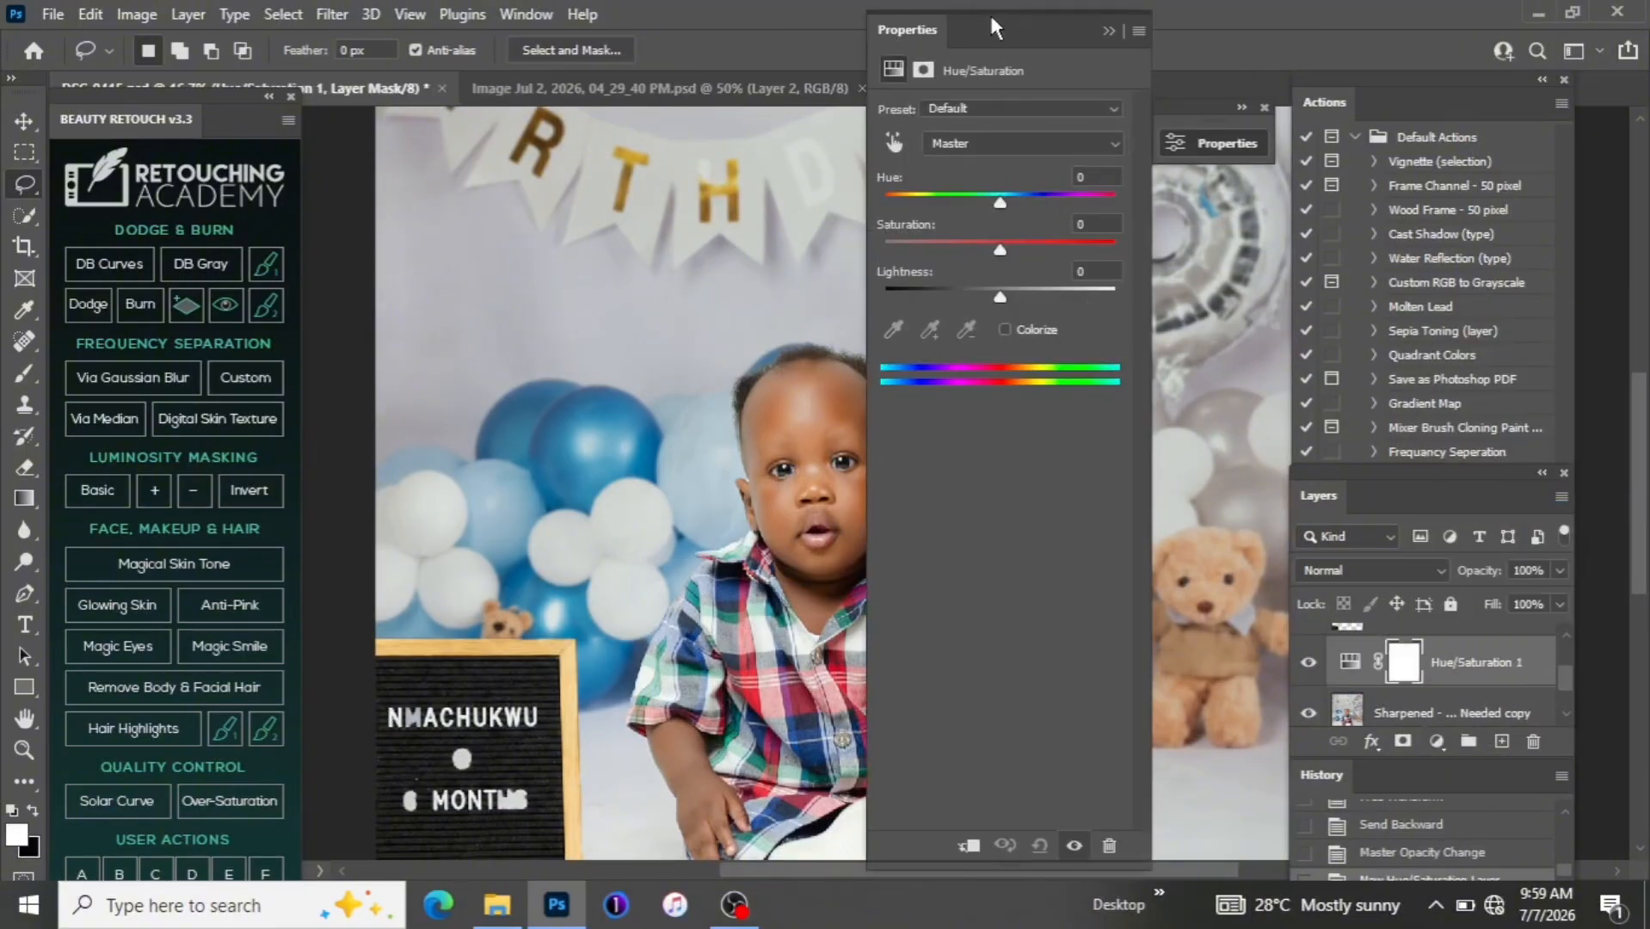
pyautogui.moveTo(991, 18); pyautogui.dragTo(1312, 14)
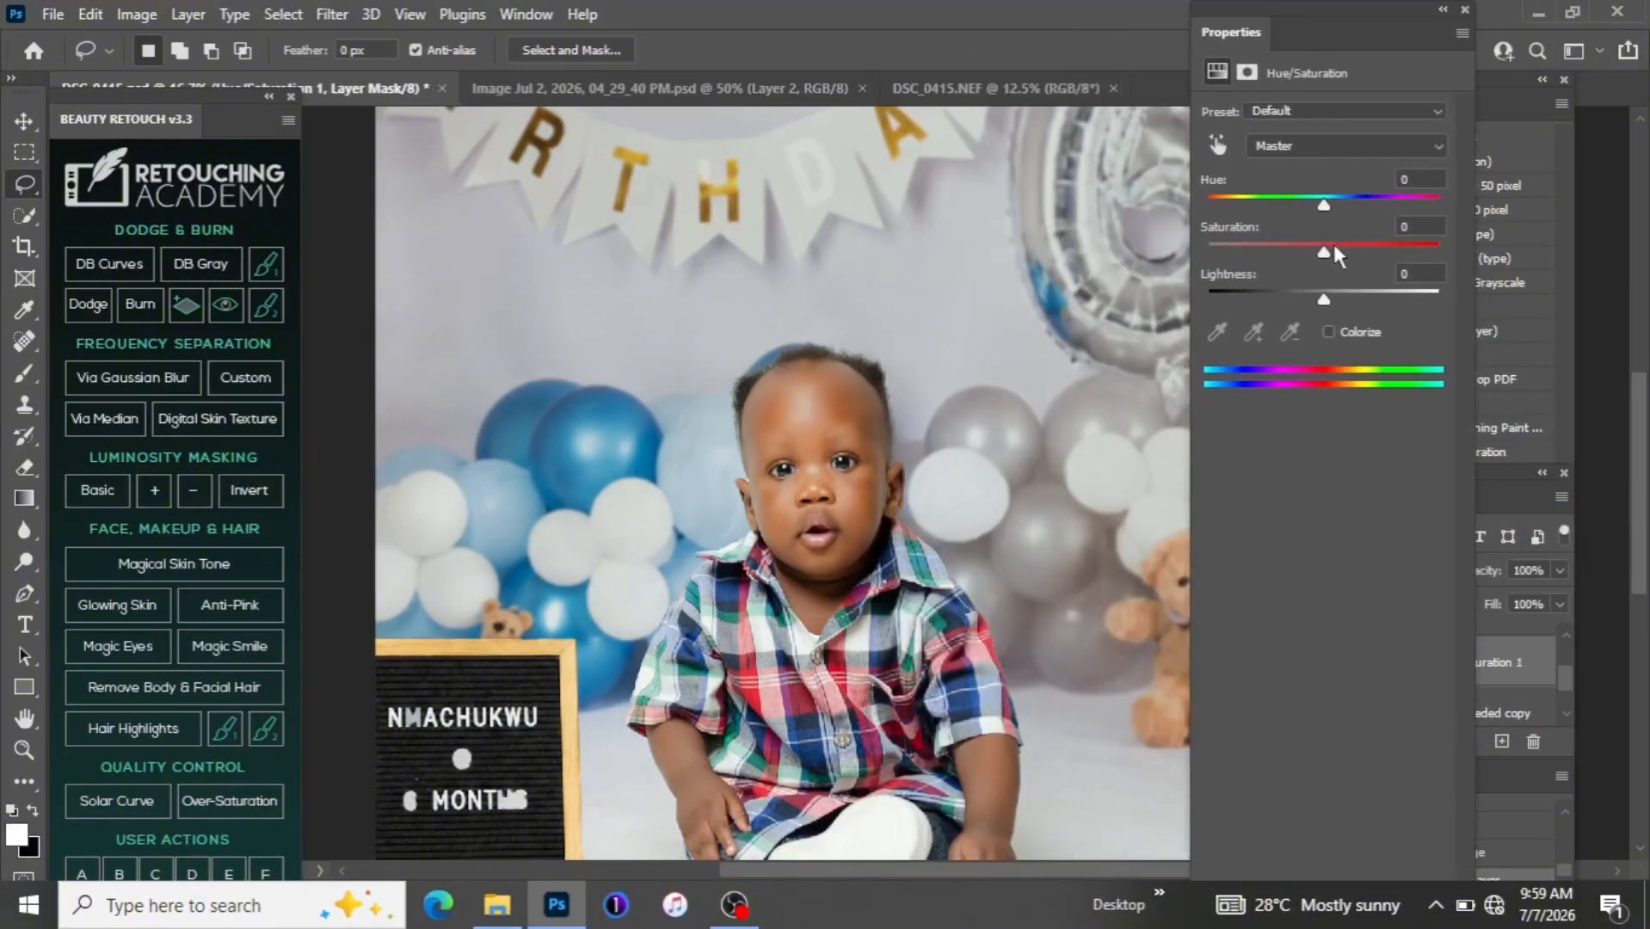
pyautogui.moveTo(1326, 253); pyautogui.dragTo(1334, 257)
pyautogui.click(1465, 9)
# View the whole composite and compare it with the original photo in DSC_0415.NEF
pyautogui.hotkey('ctrl', '0')
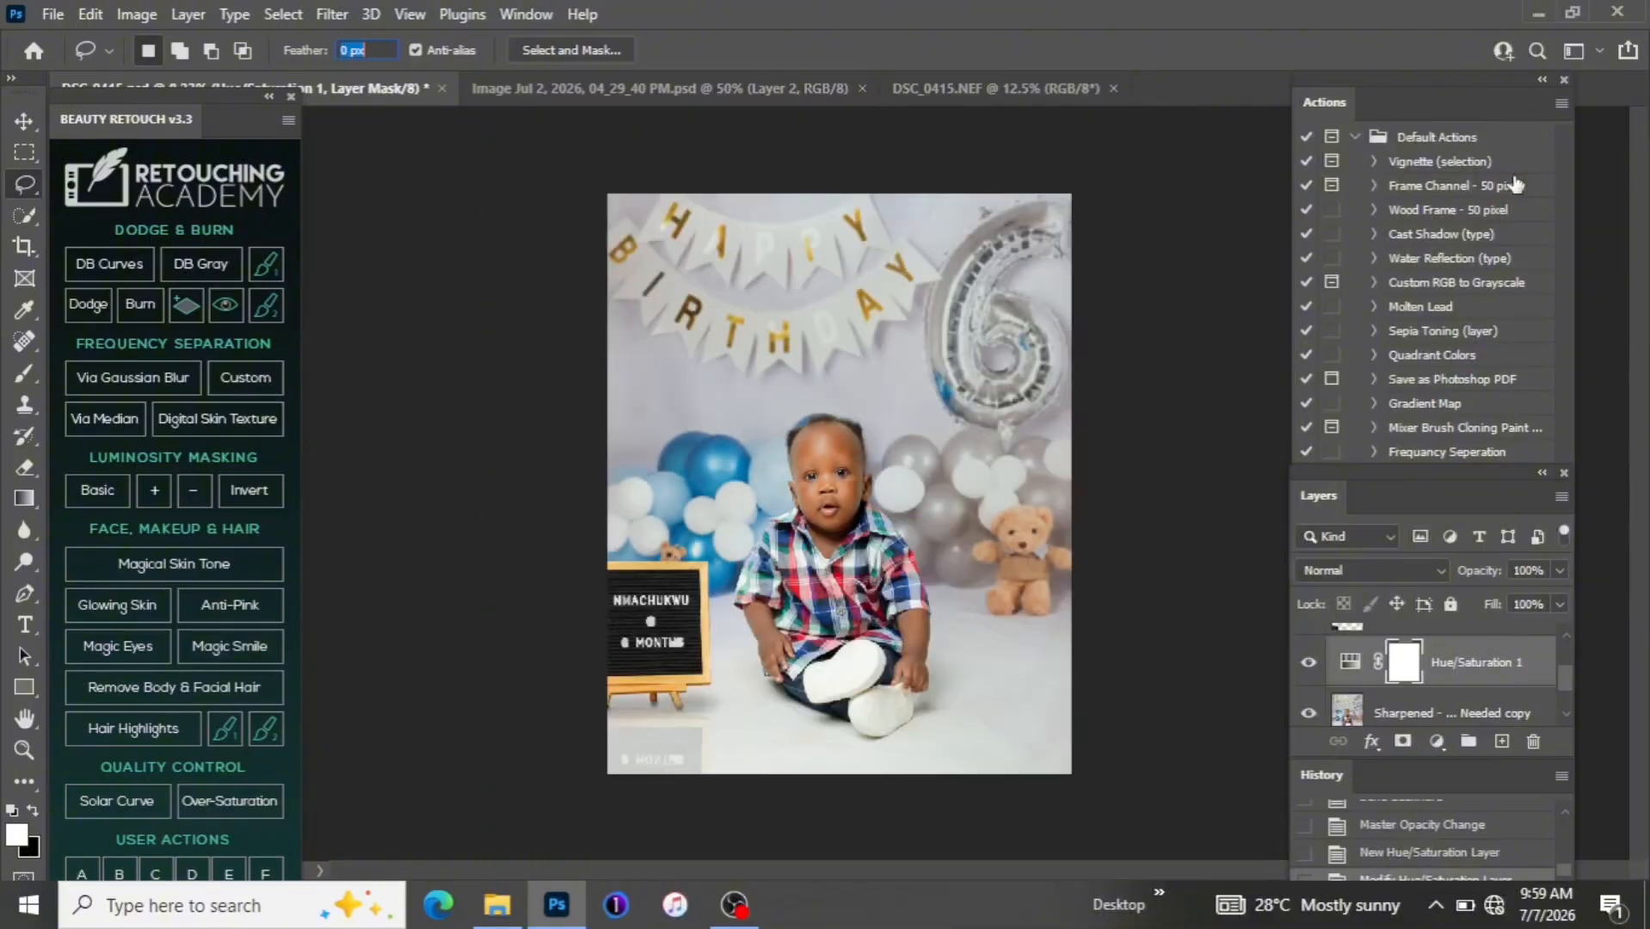
pyautogui.hotkey('ctrl', '-')
pyautogui.hotkey('ctrl', '+')
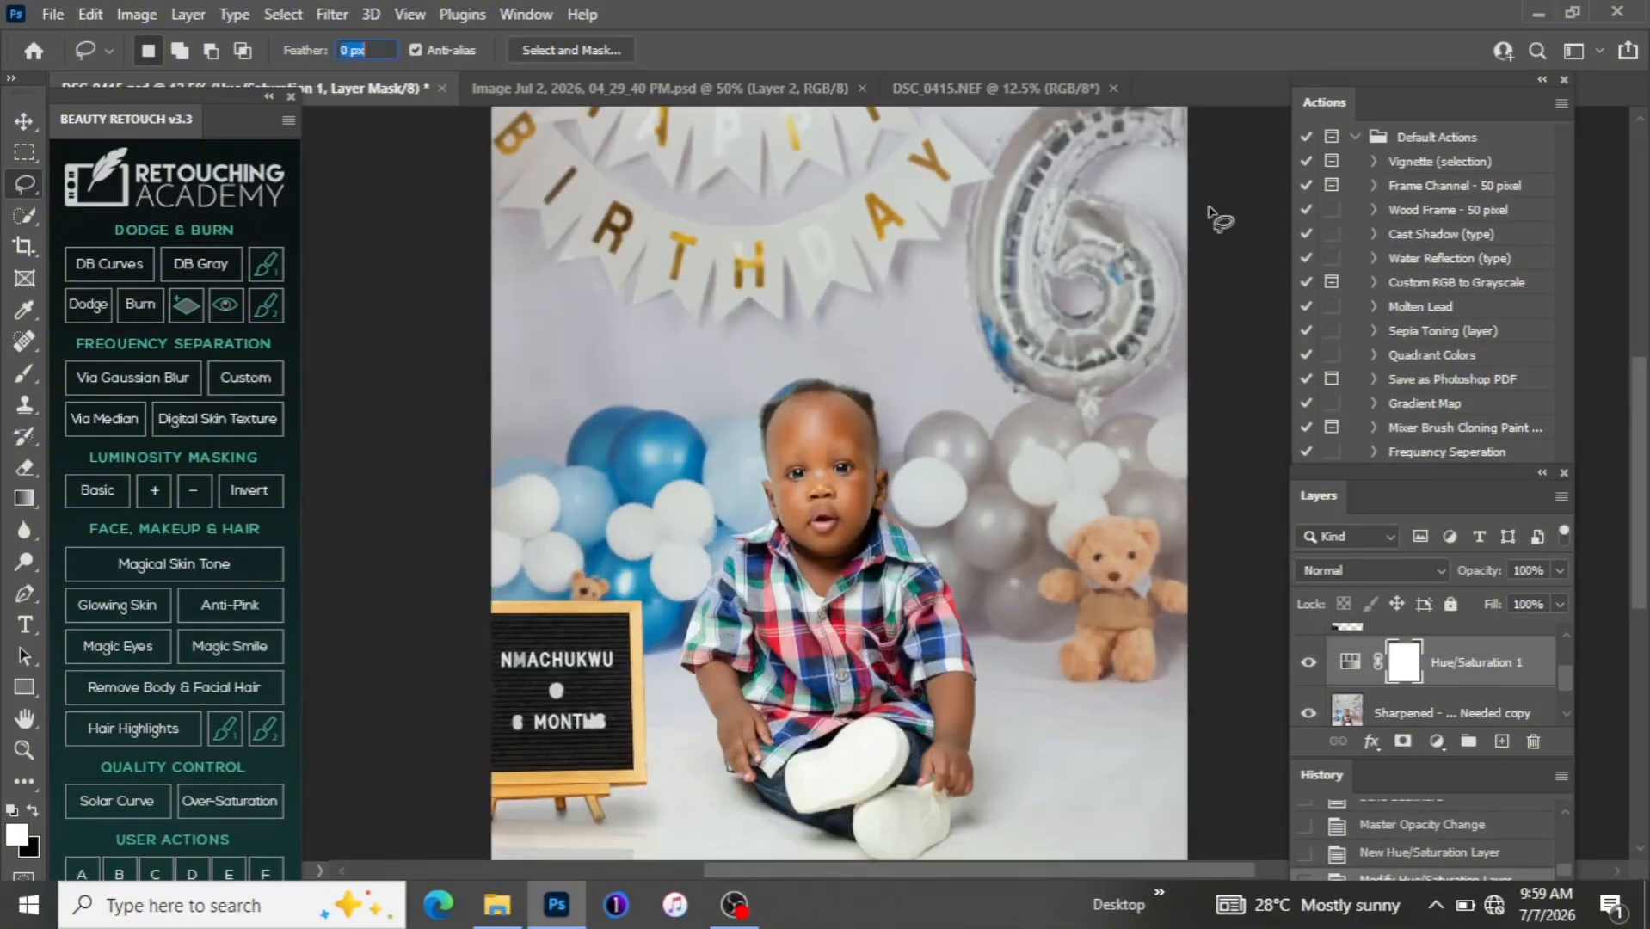
pyautogui.click(996, 88)
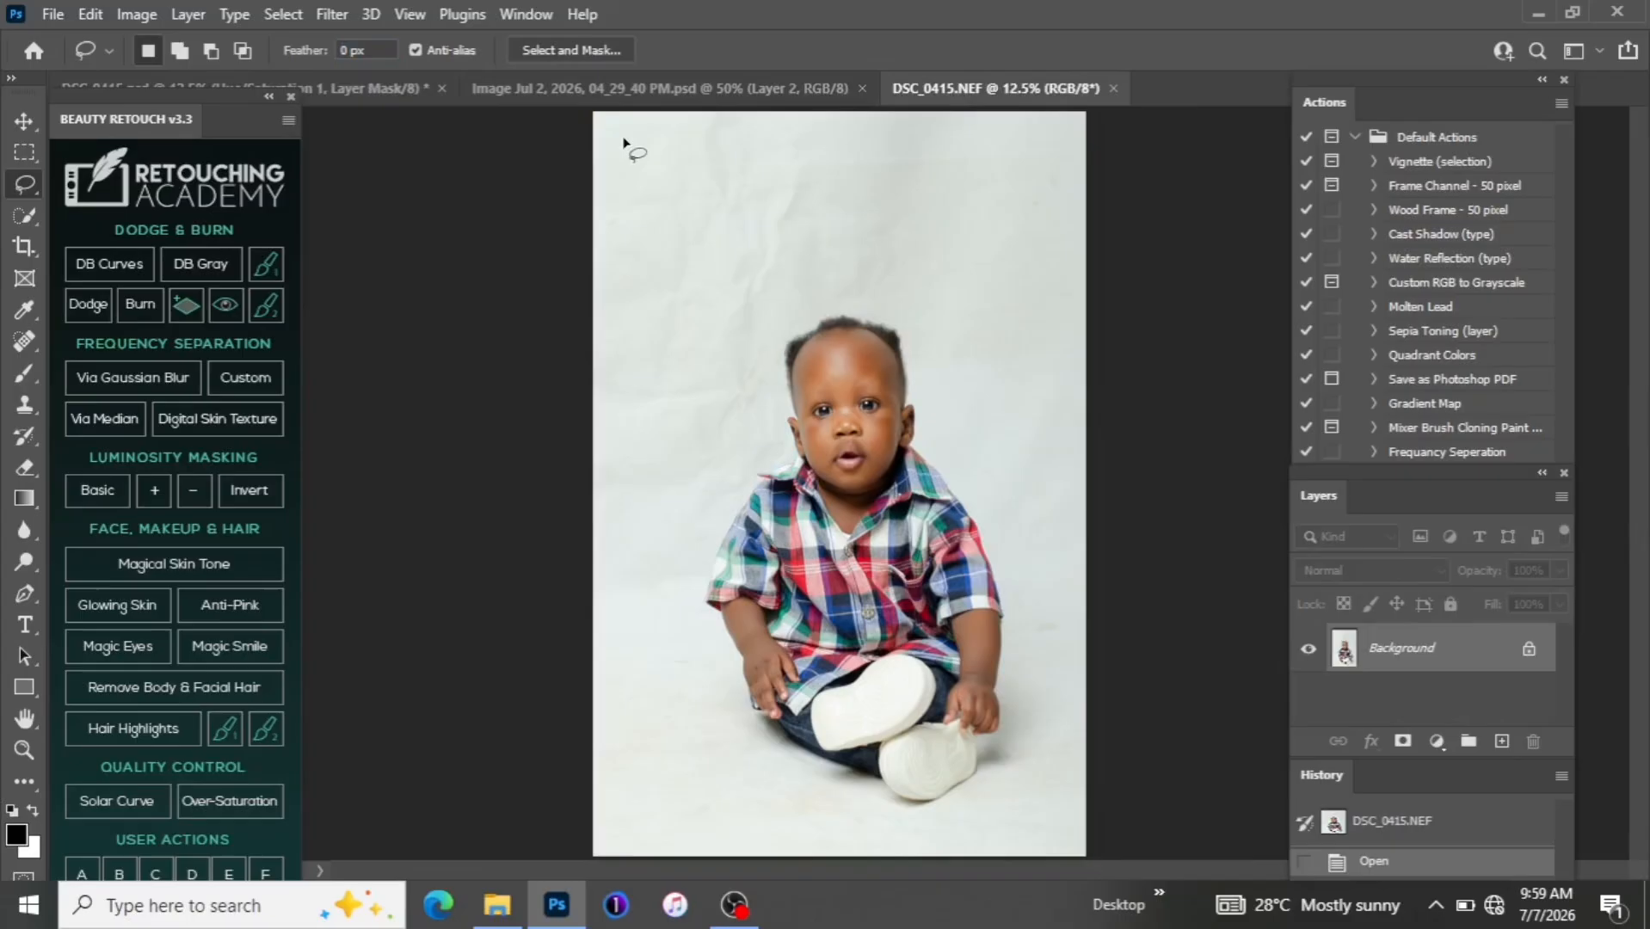
pyautogui.click(347, 91)
pyautogui.hotkey('ctrl', '-')
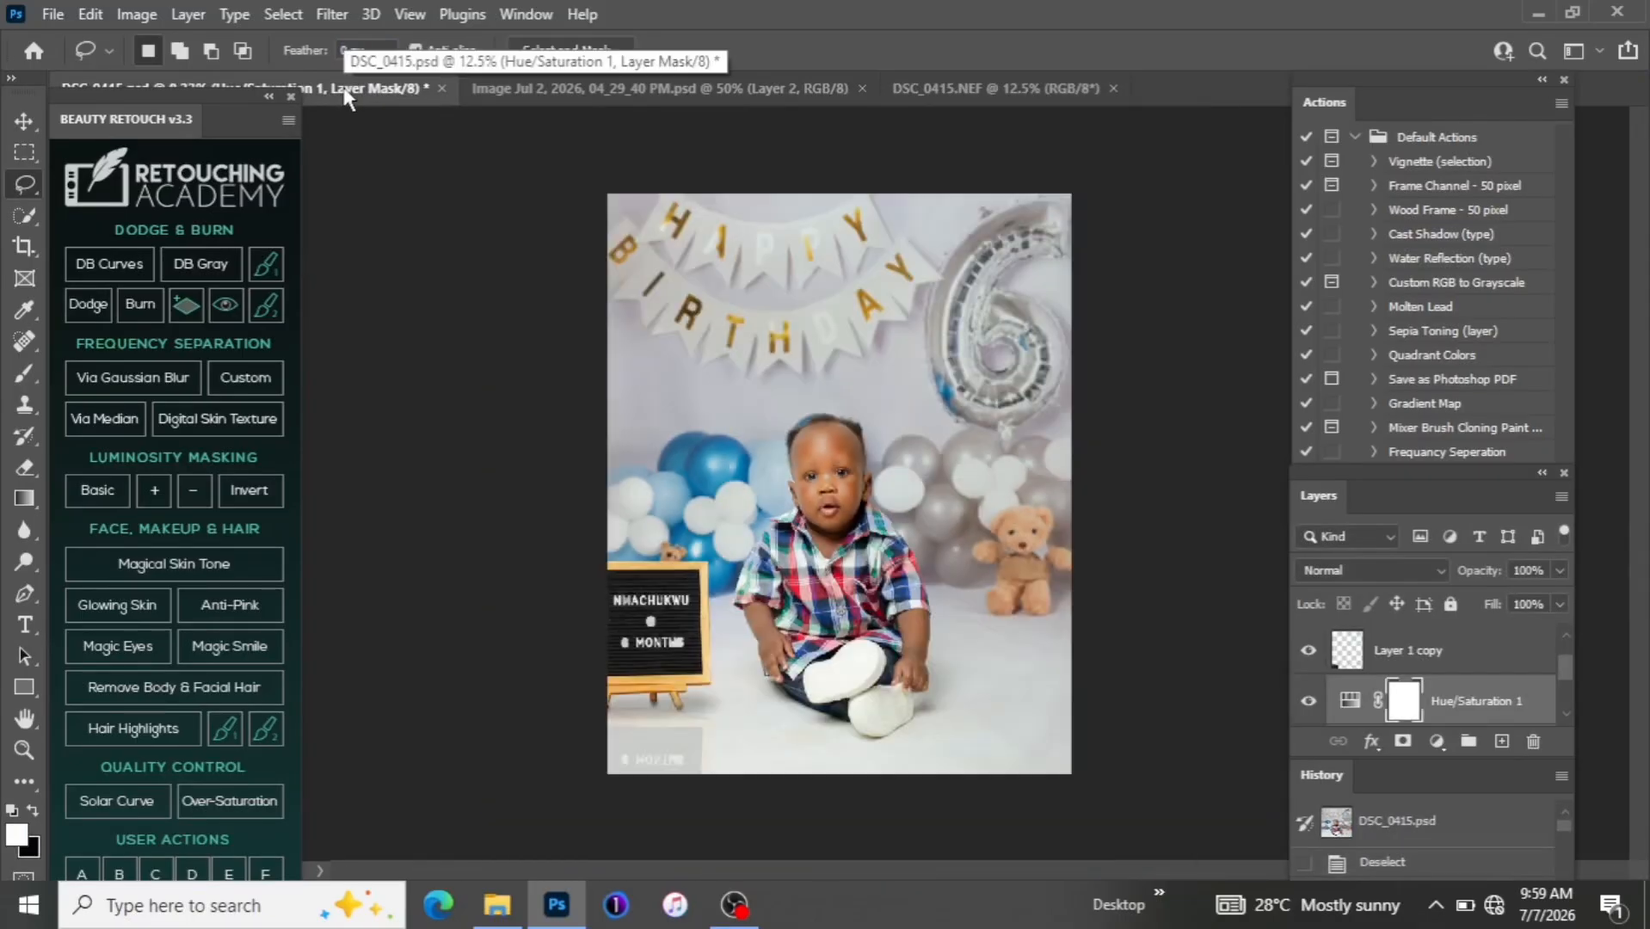
pyautogui.click(921, 89)
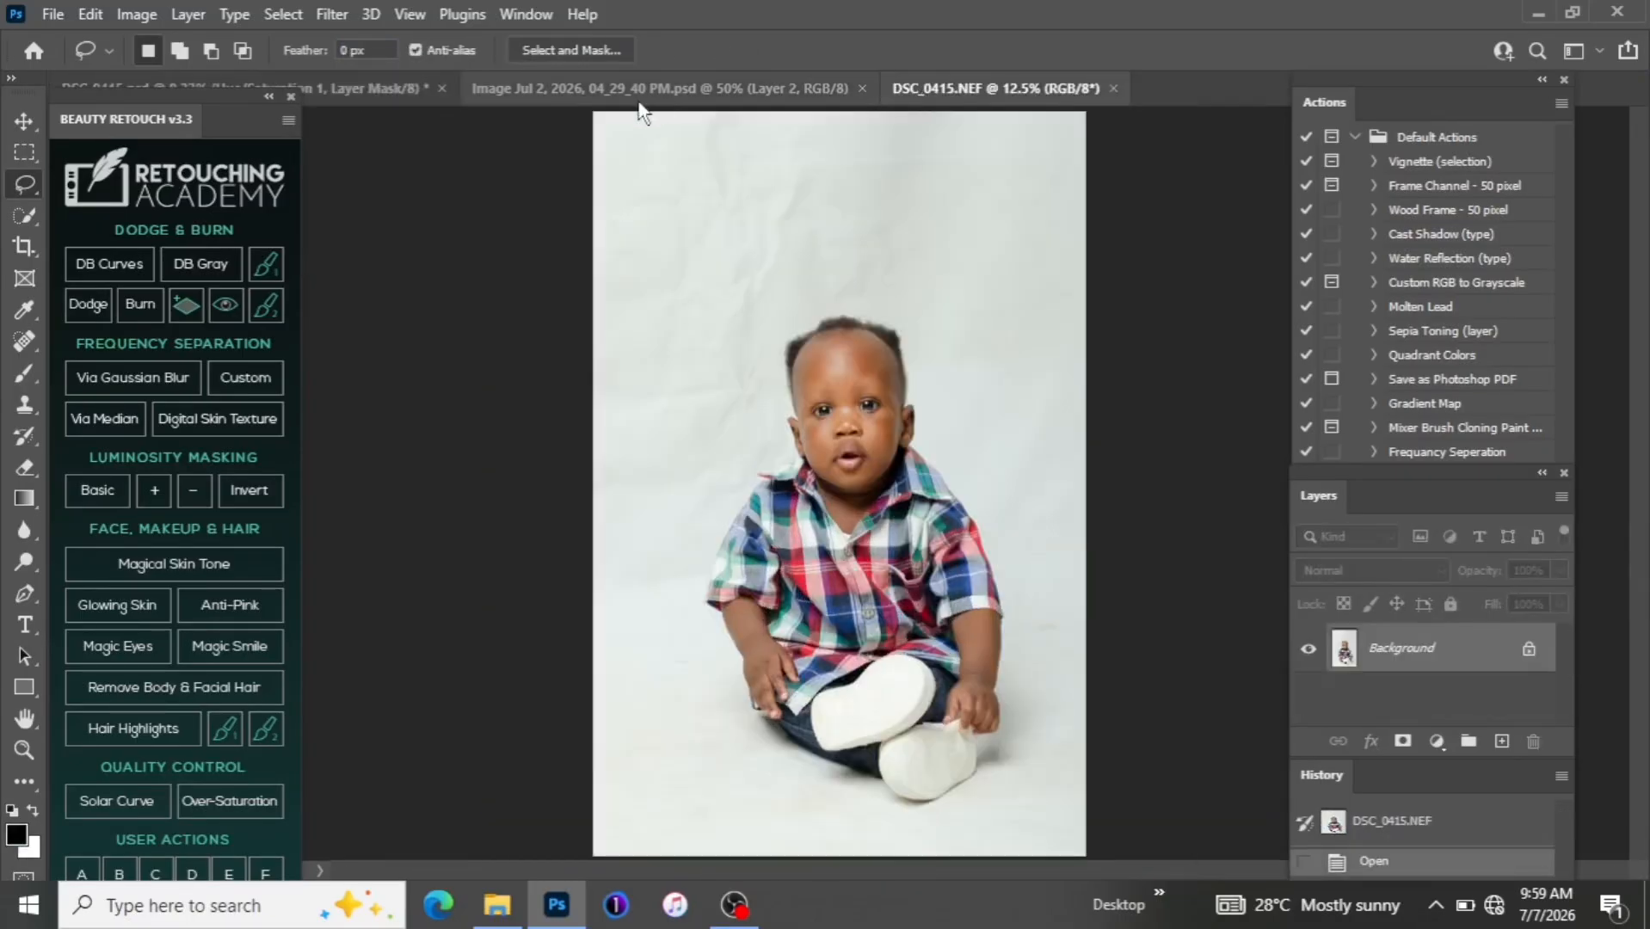
pyautogui.click(396, 89)
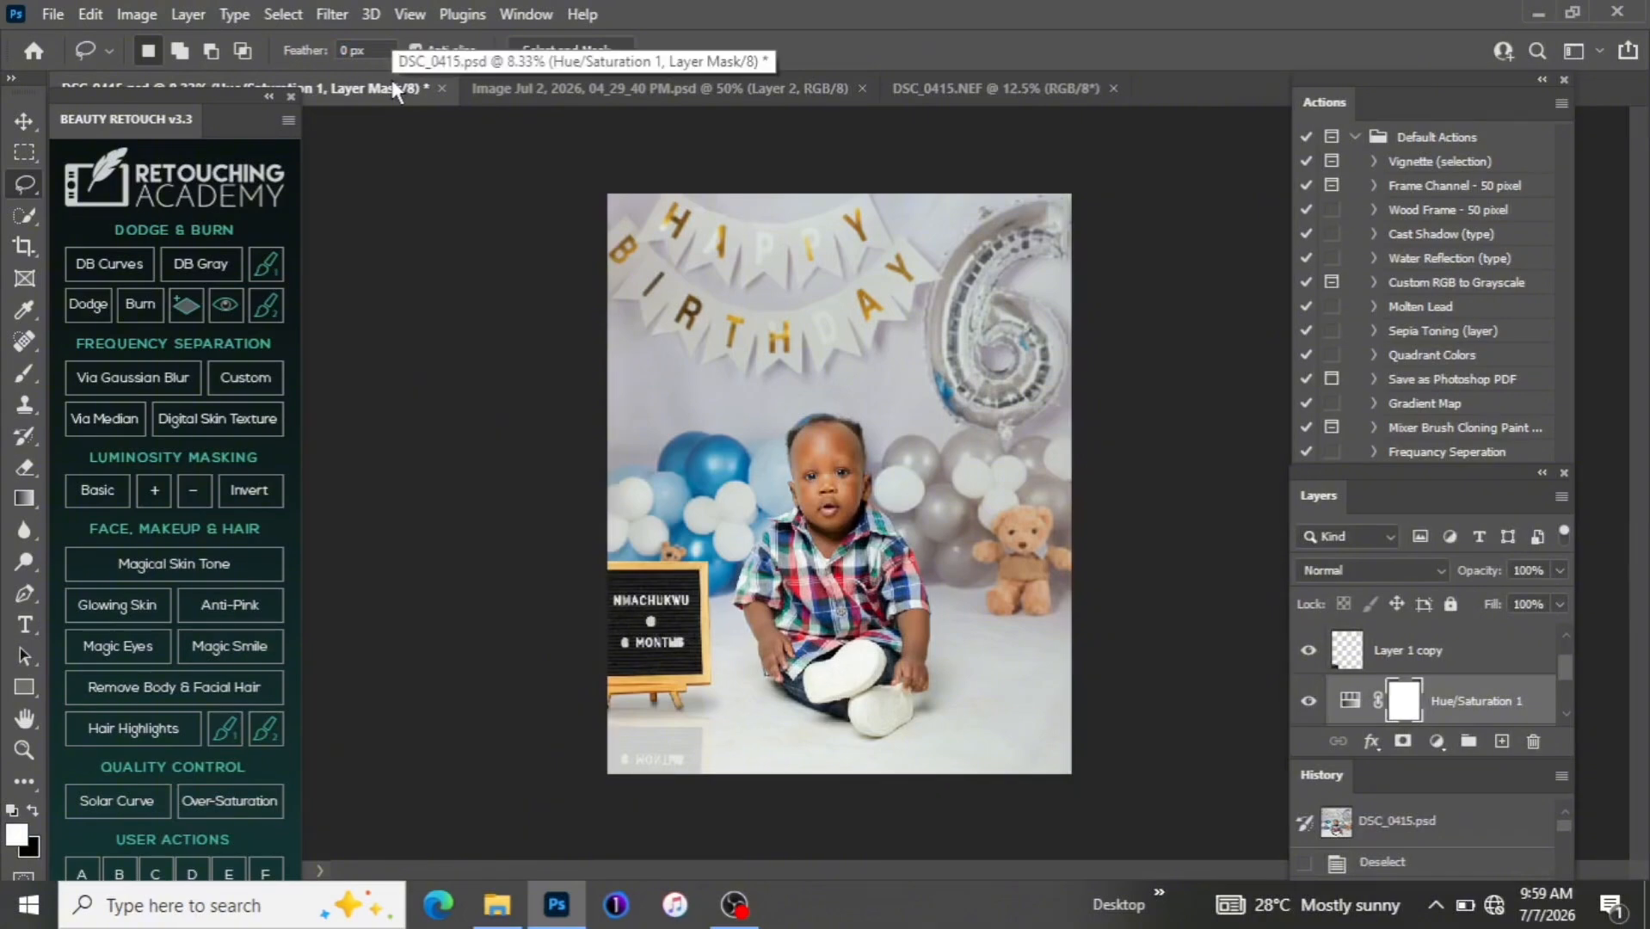